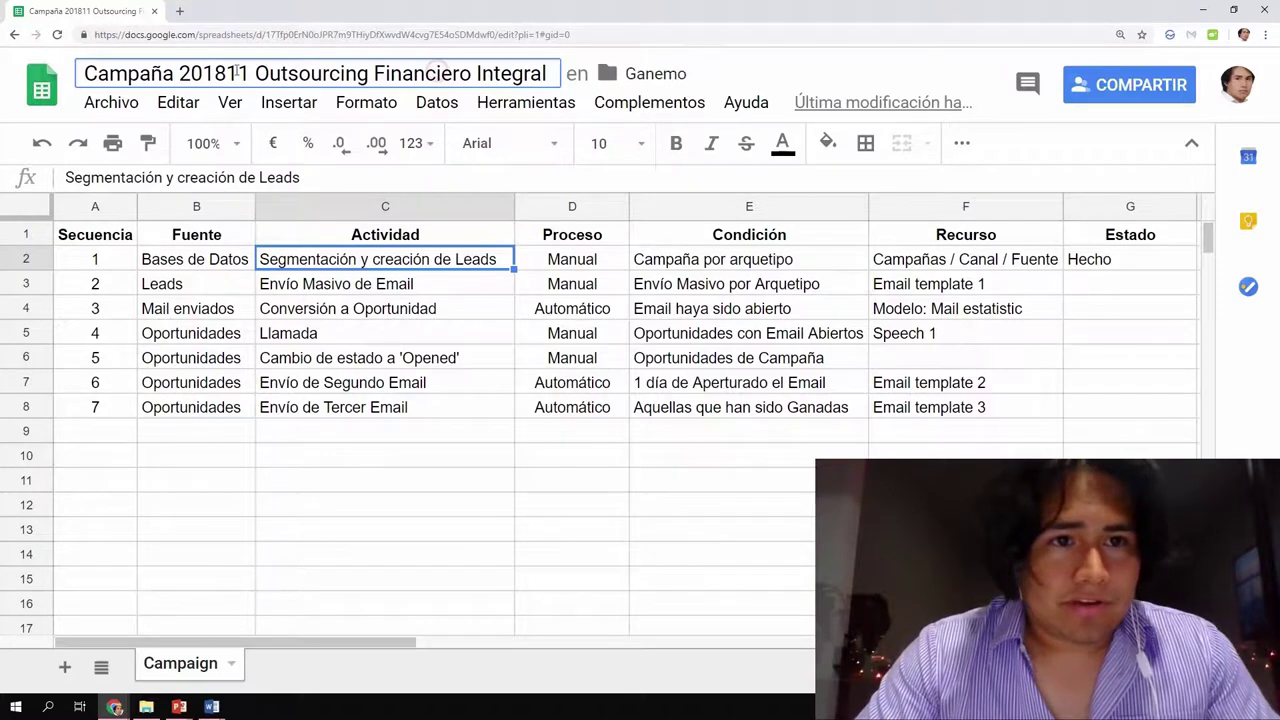
# - Review the campaign title and the first four activities, plus the process type of Segmentación y creación de Leads
pyautogui.moveTo(213, 73); pyautogui.dragTo(523, 80)
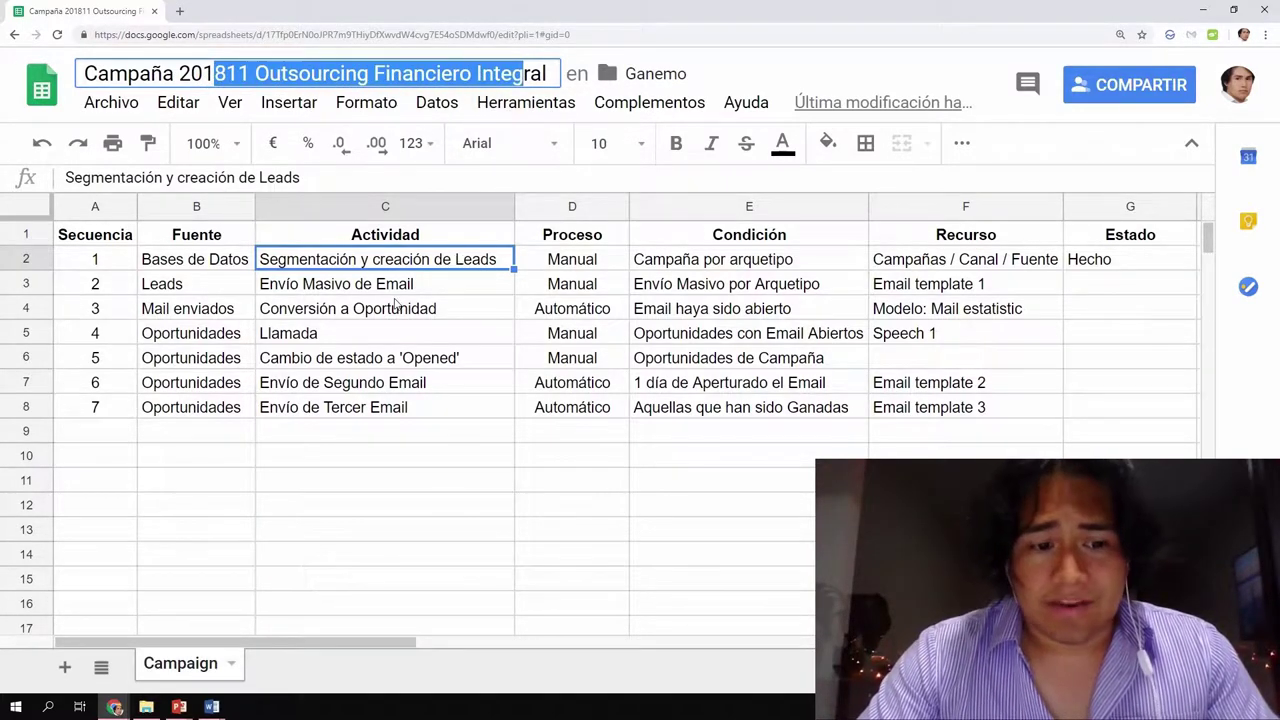
pyautogui.press('Return')
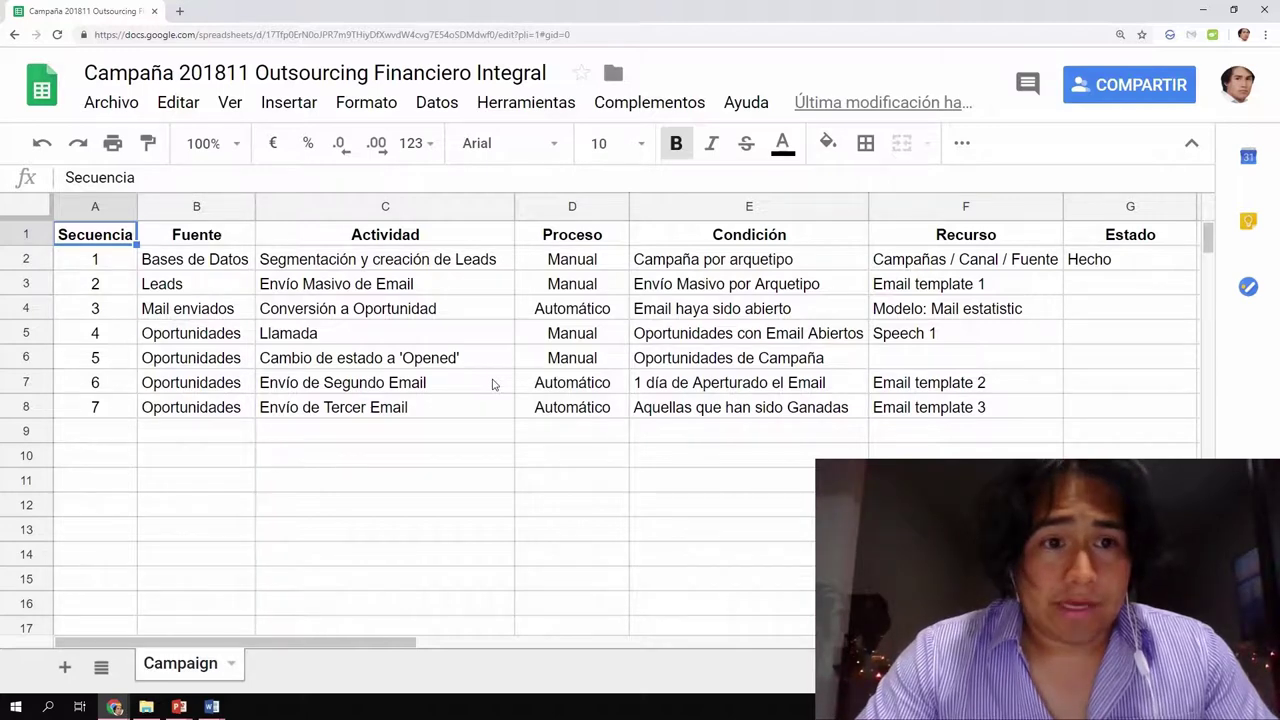
pyautogui.click(348, 258)
pyautogui.click(348, 282)
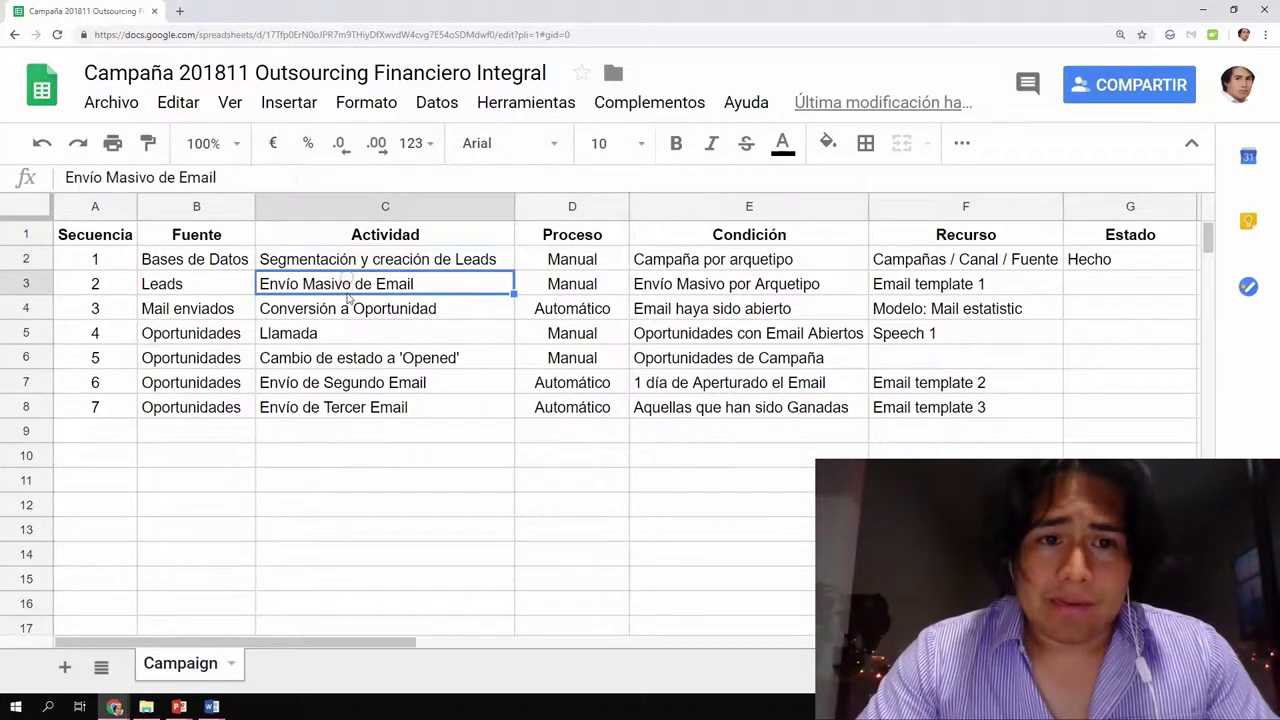
pyautogui.click(348, 307)
pyautogui.click(340, 334)
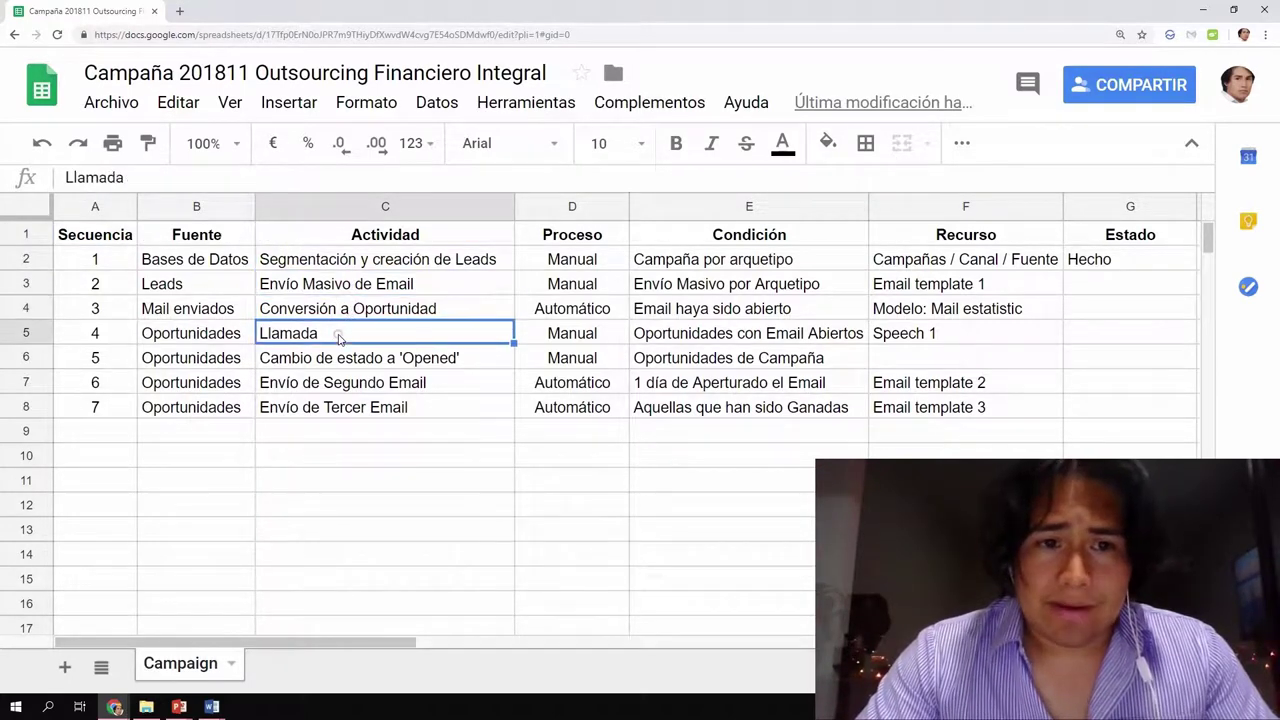
pyautogui.click(420, 264)
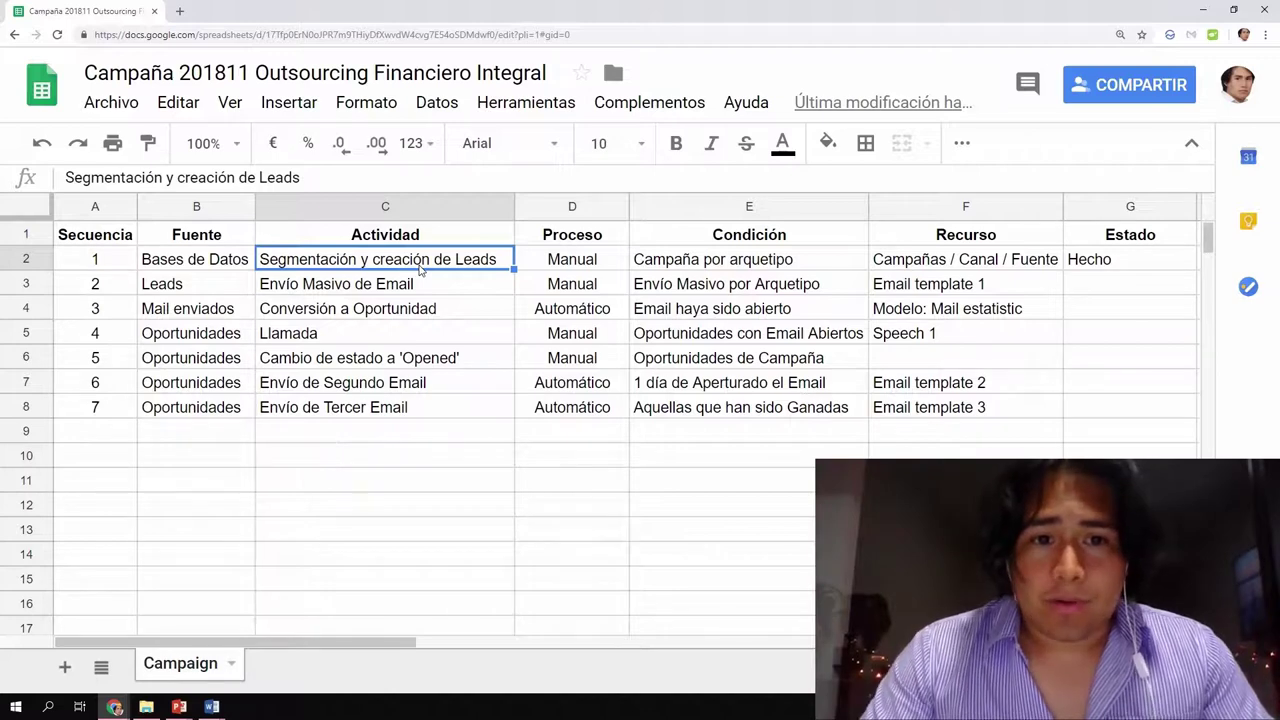
pyautogui.click(553, 261)
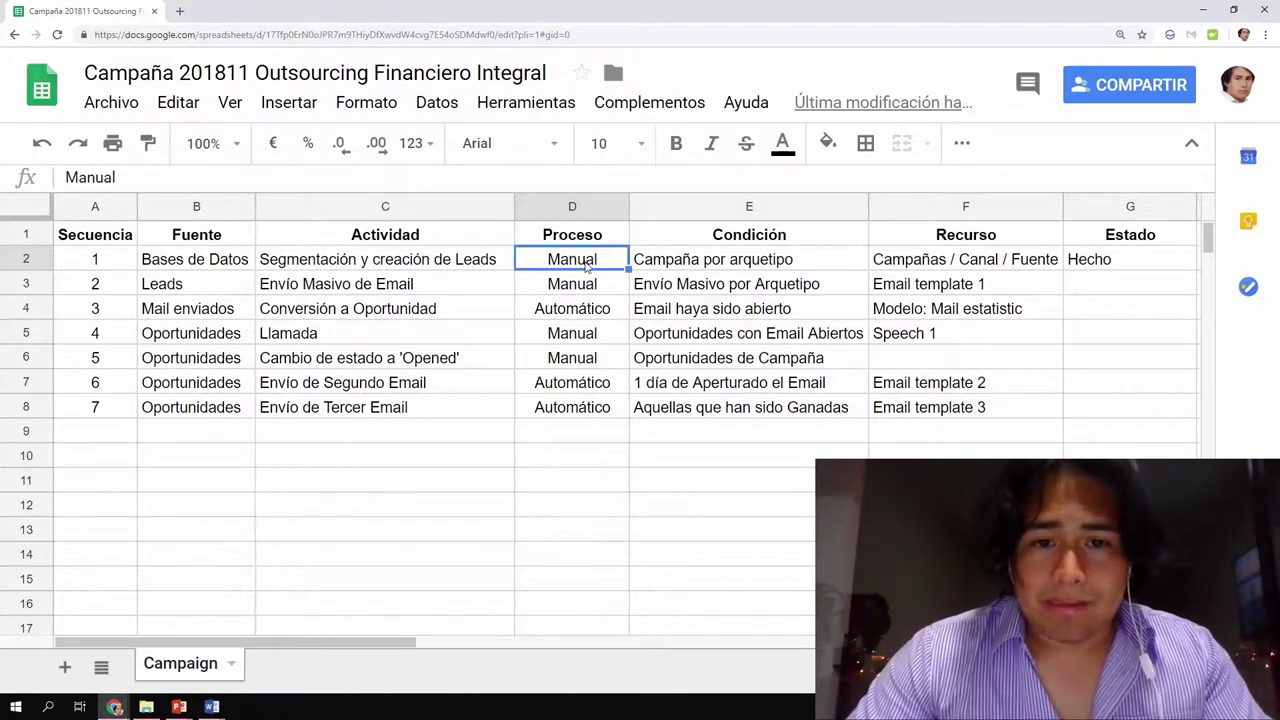
# - Examine the Envío Masivo de Email row across its source, condition, resource and process
pyautogui.click(440, 285)
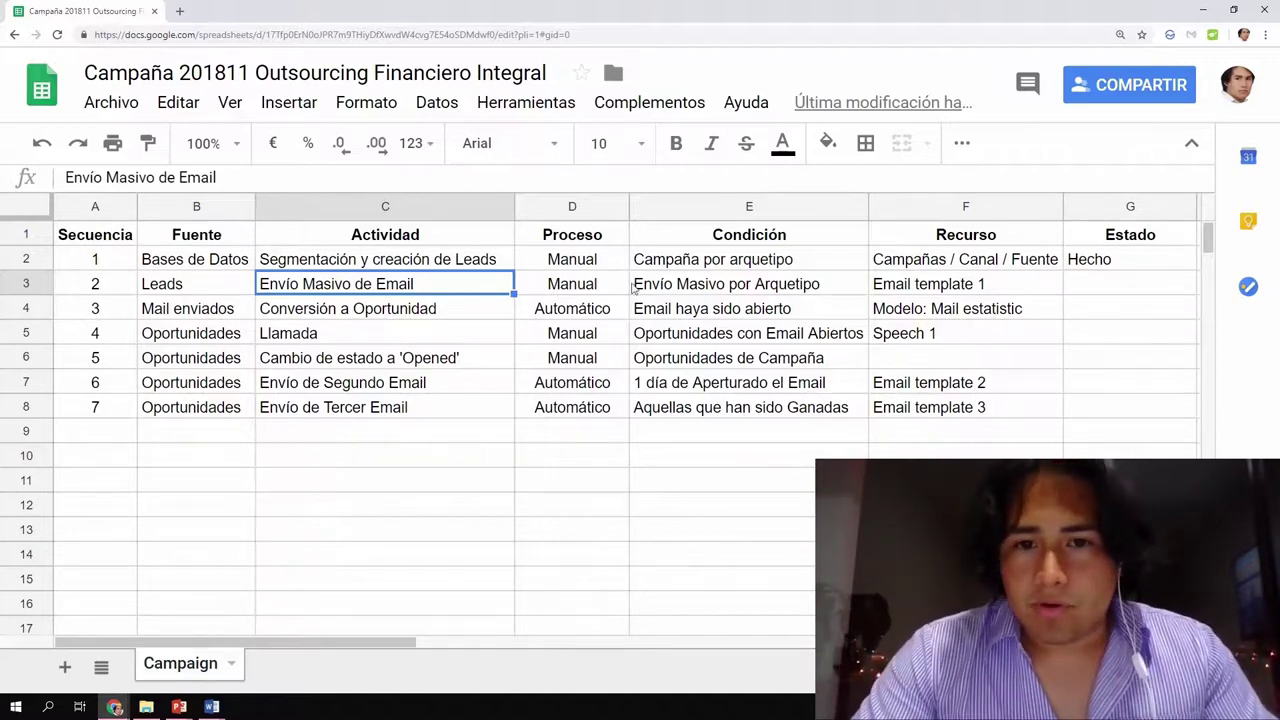
pyautogui.click(735, 288)
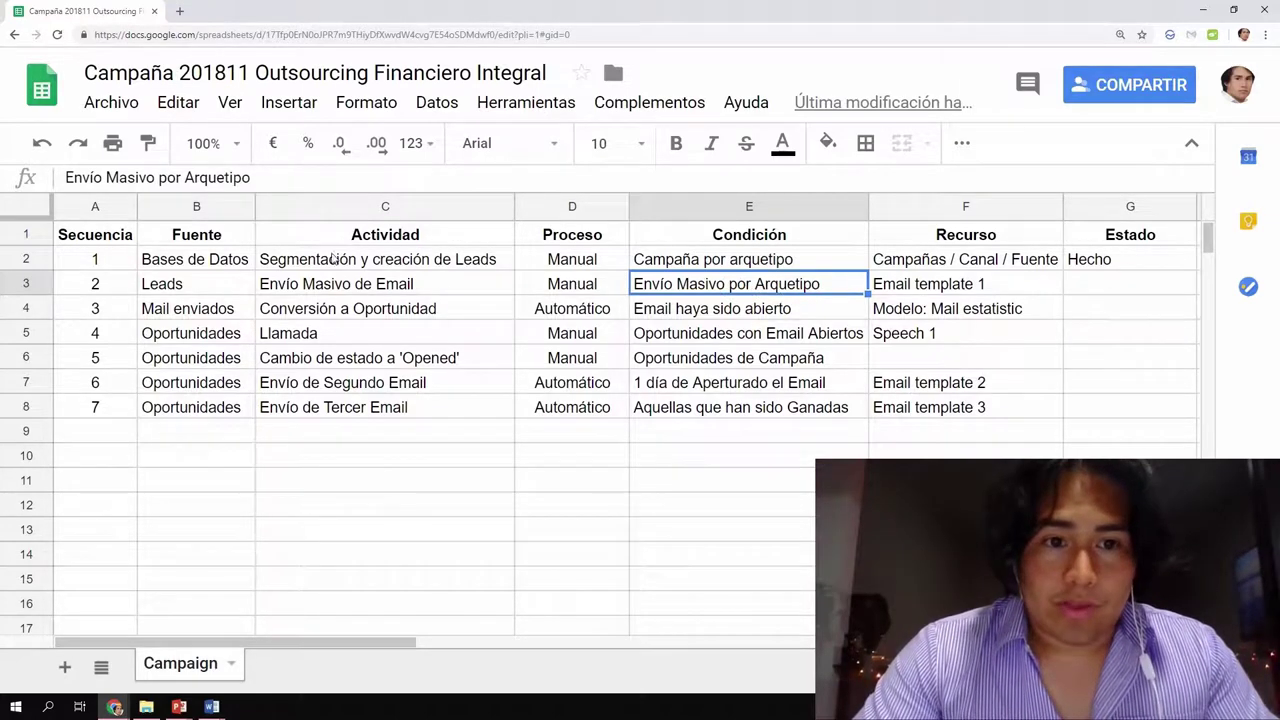
pyautogui.click(211, 287)
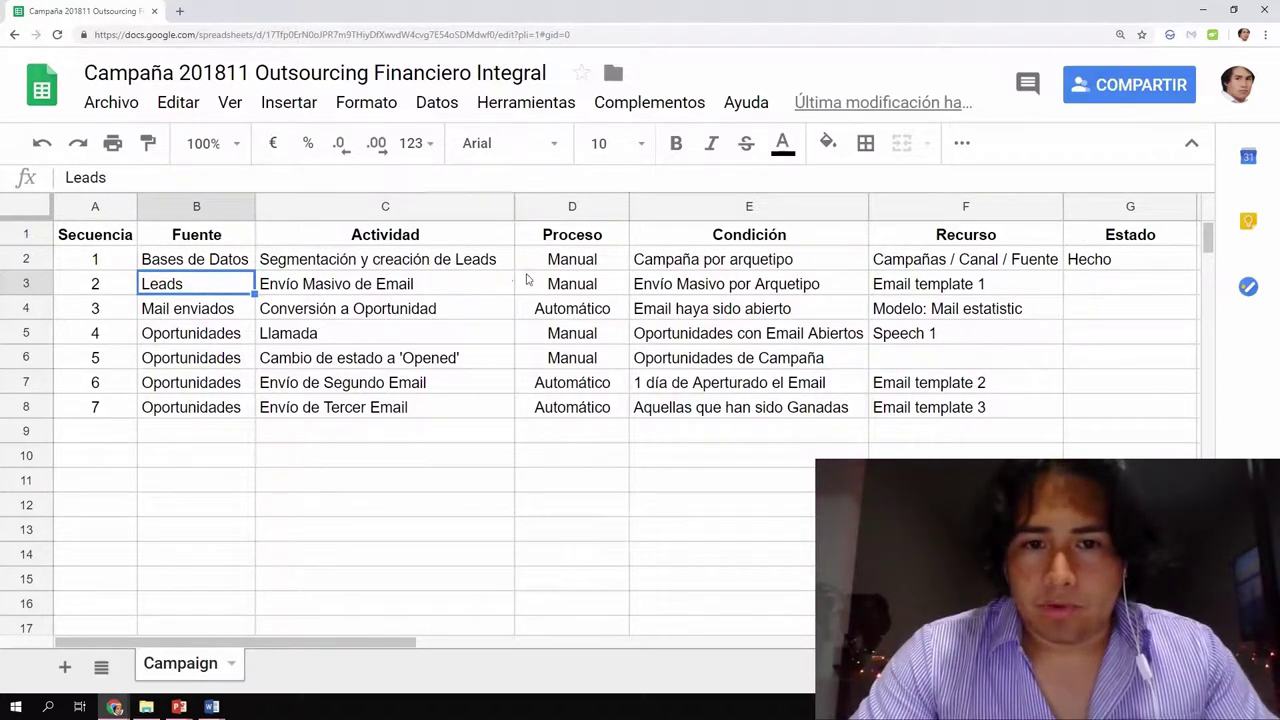
pyautogui.click(907, 289)
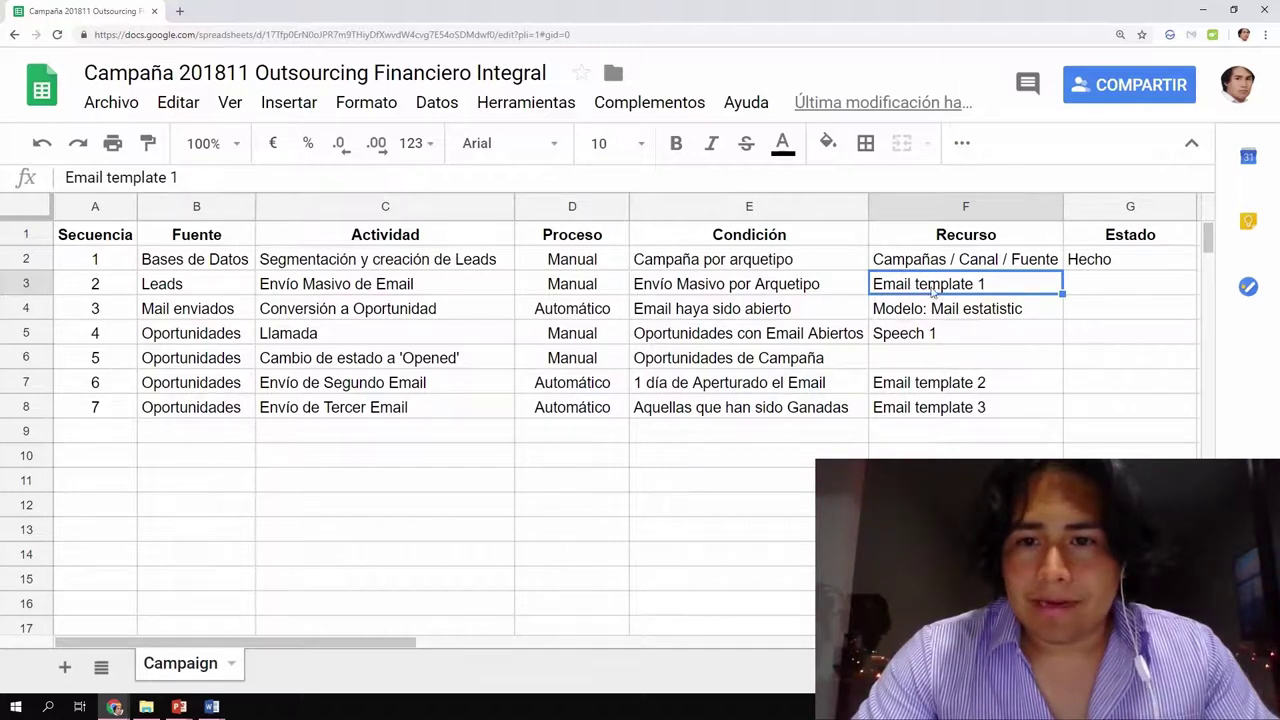
pyautogui.click(797, 284)
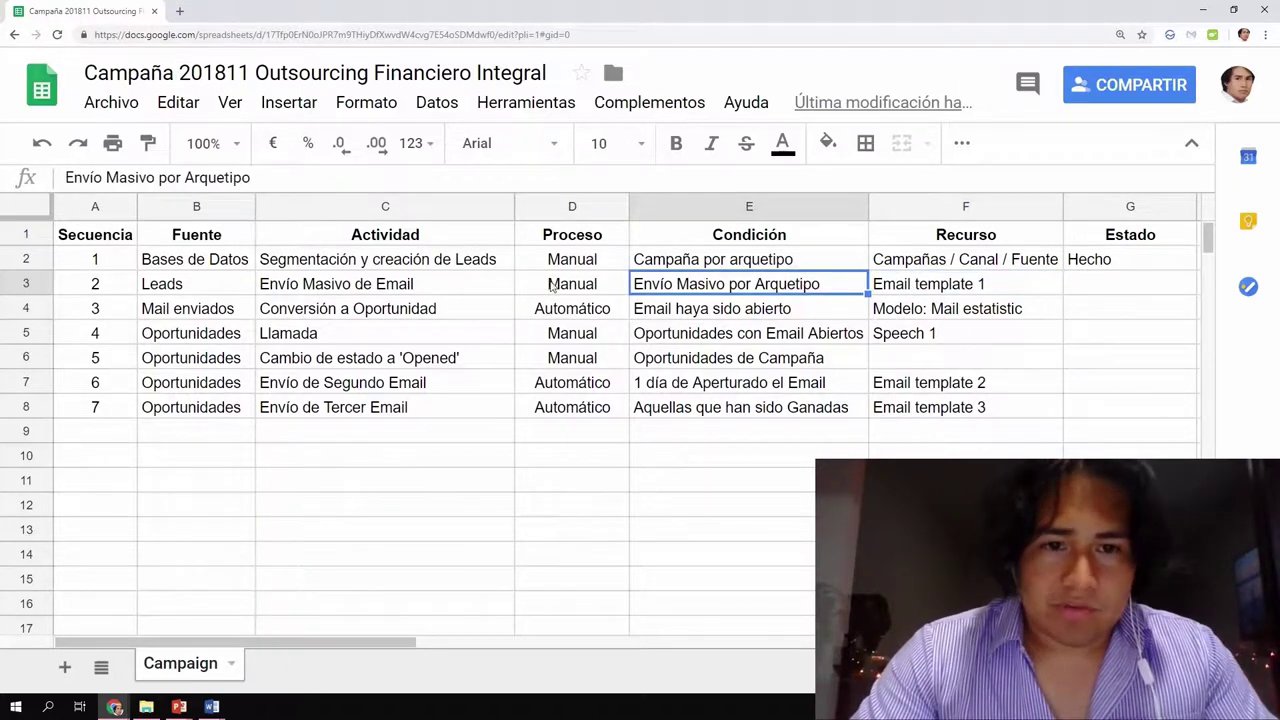
pyautogui.click(508, 289)
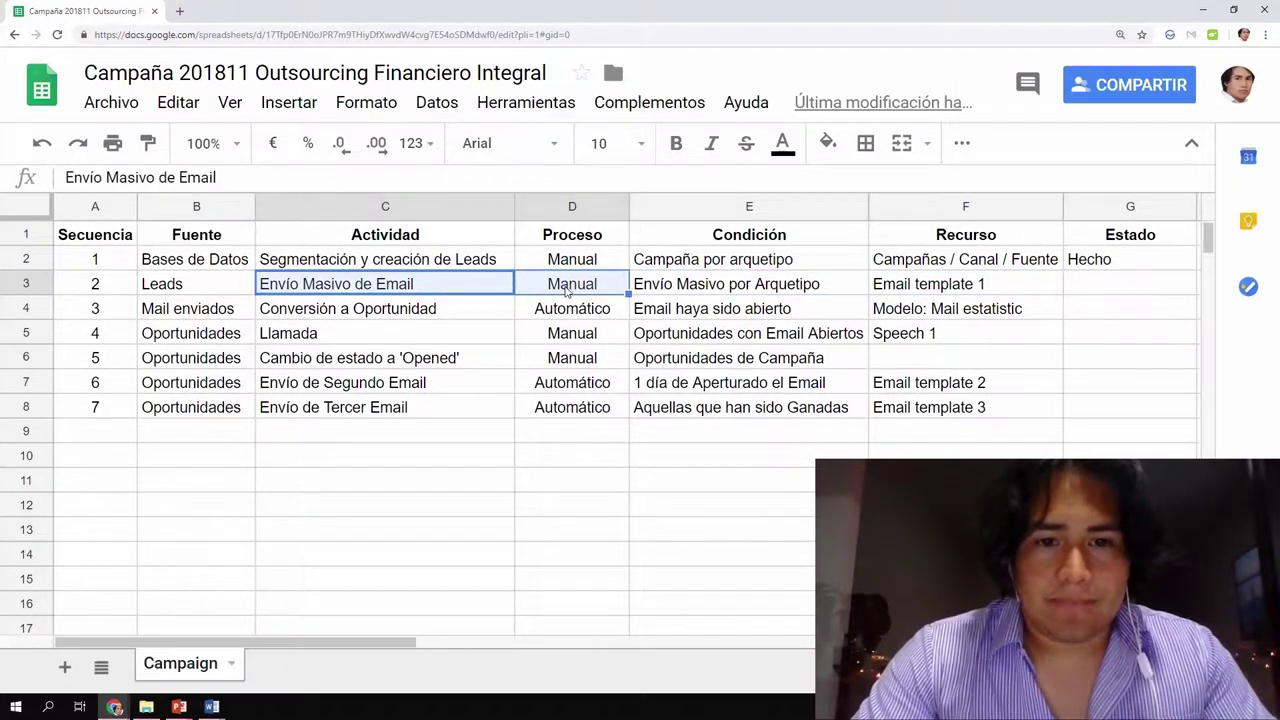
pyautogui.click(940, 434)
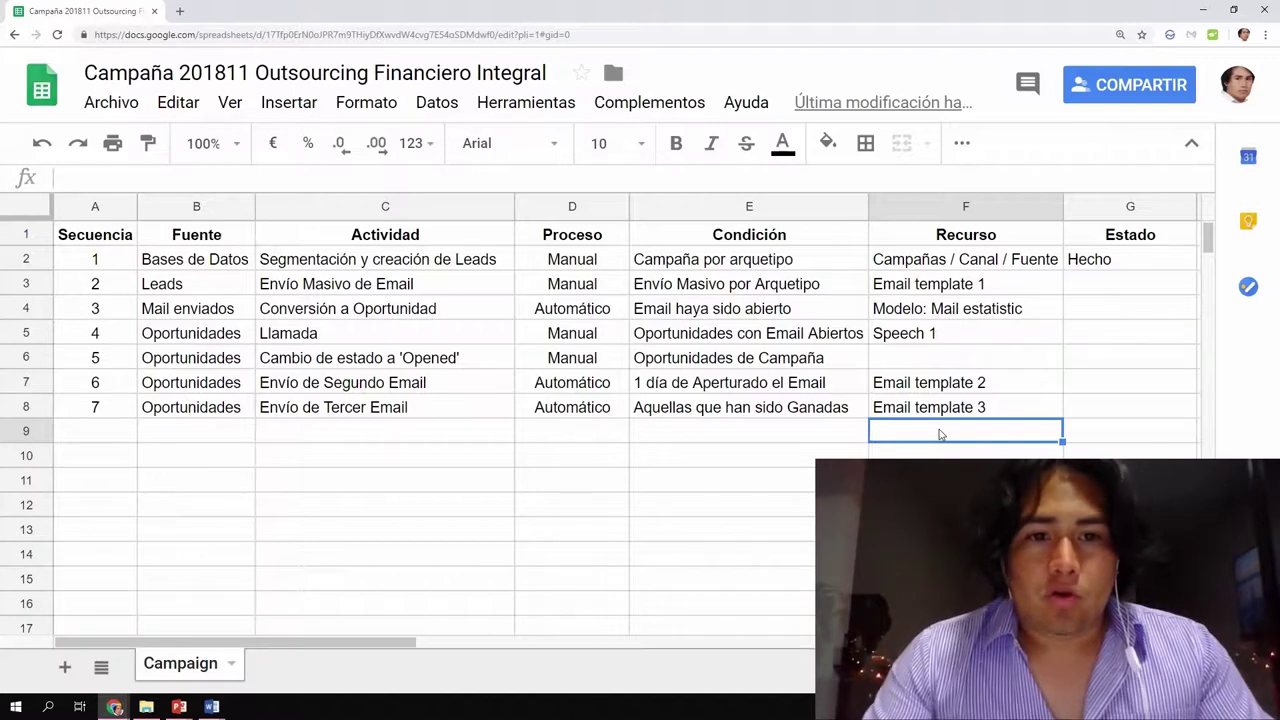
pyautogui.click(450, 433)
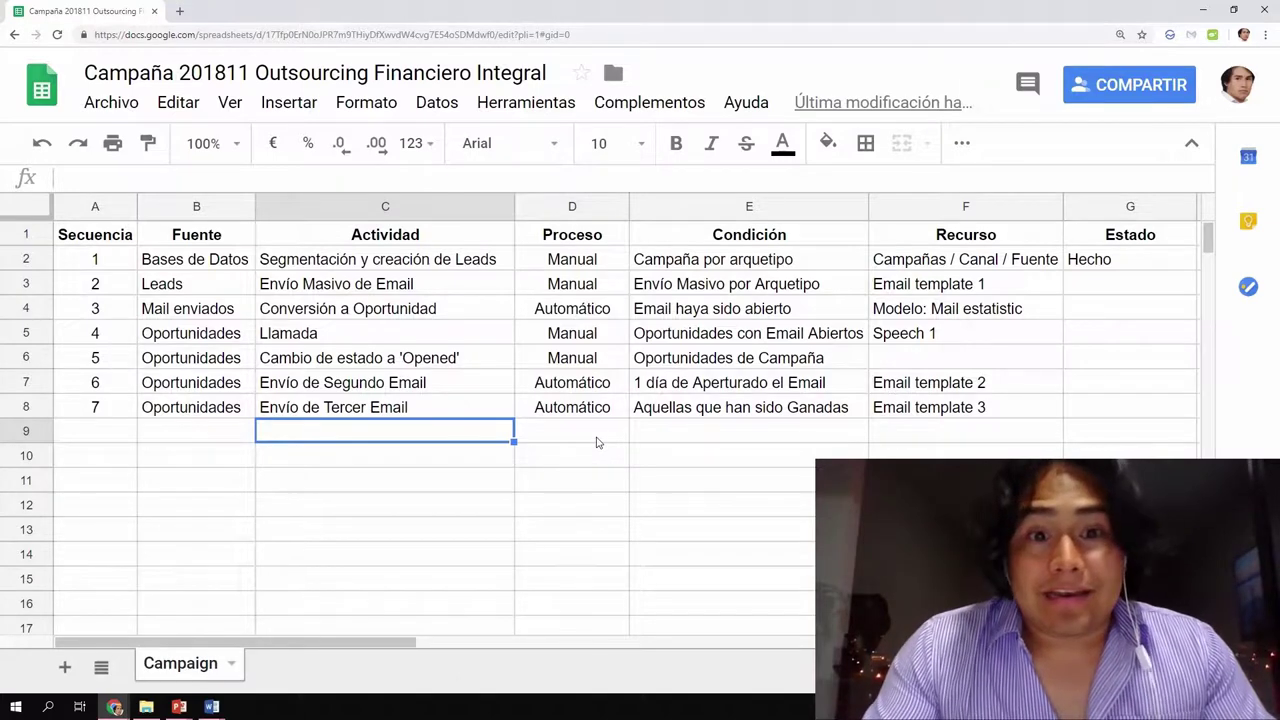
pyautogui.moveTo(597, 442); pyautogui.dragTo(812, 366)
pyautogui.click(905, 347)
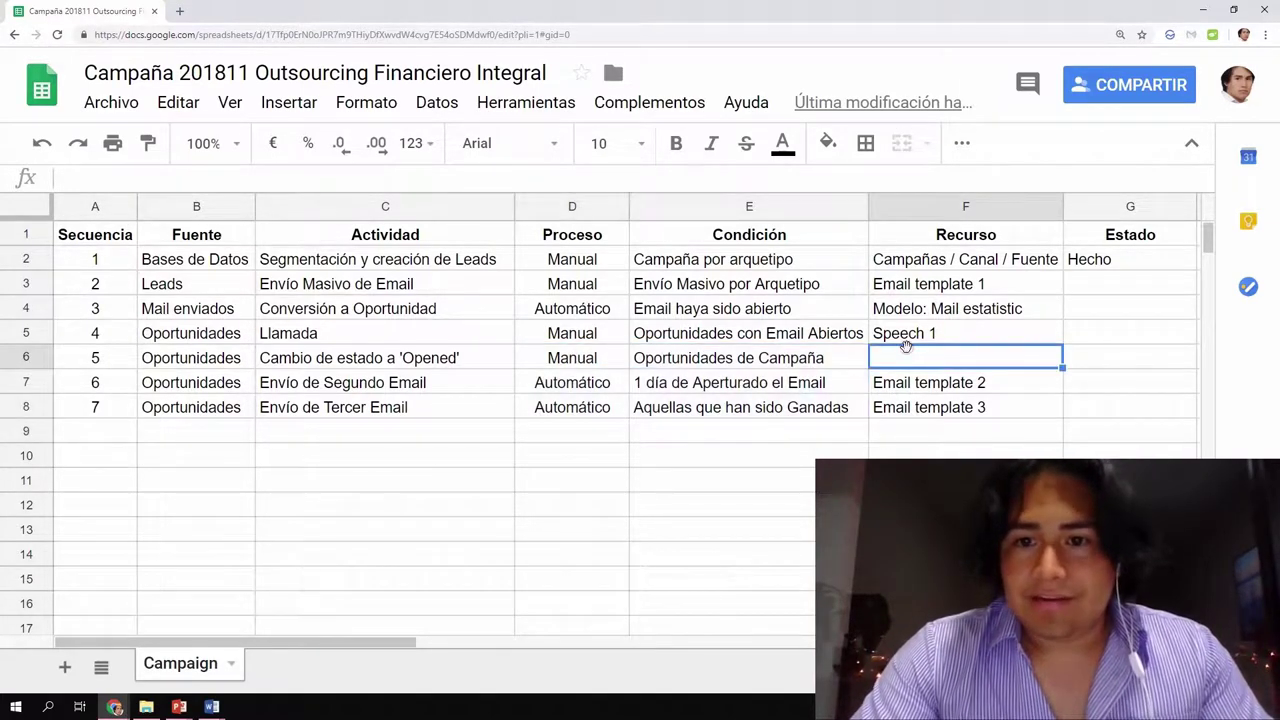
# - Compare the email templates in the Recurso column with the conditions of the mass, second and third email activities
pyautogui.click(960, 287)
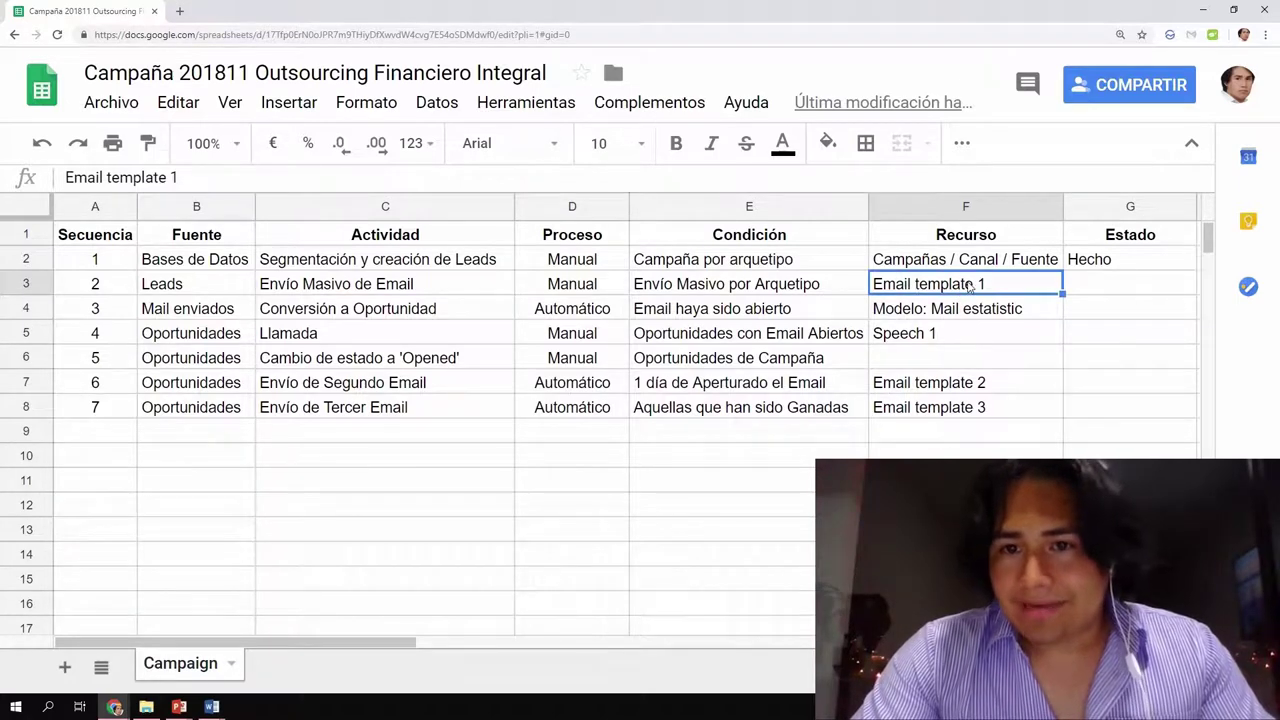
pyautogui.click(857, 284)
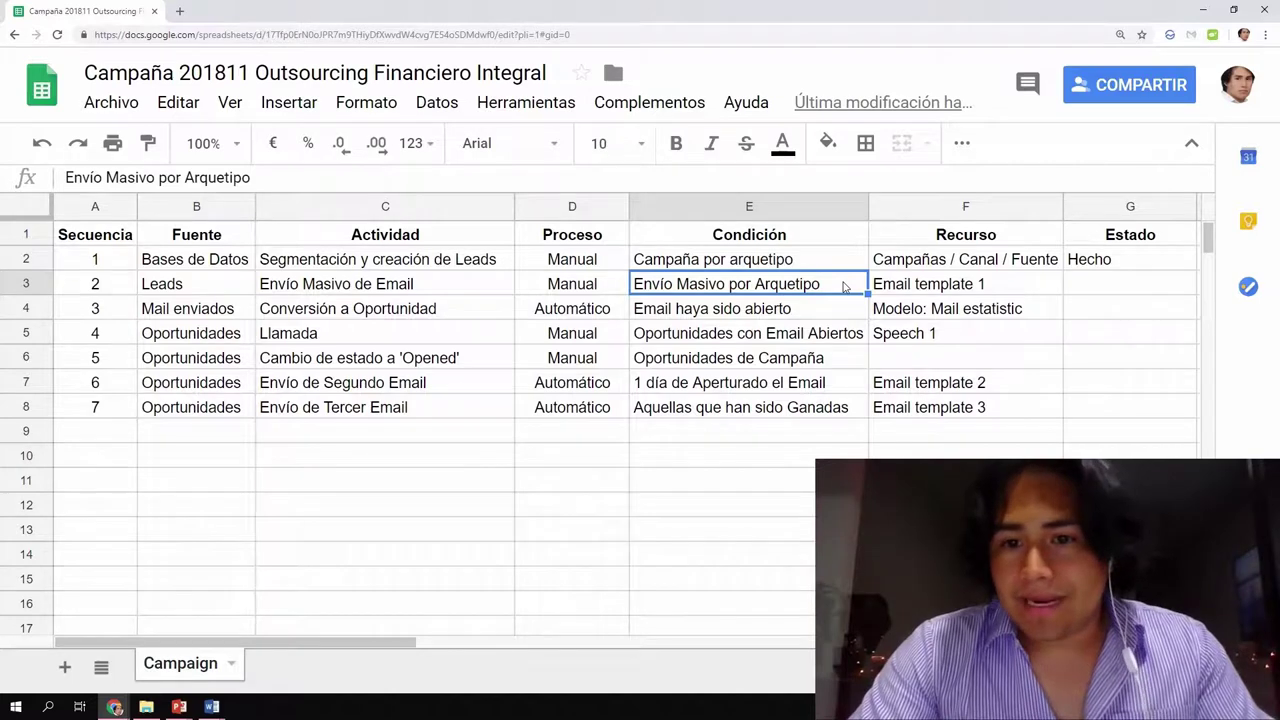
pyautogui.click(900, 383)
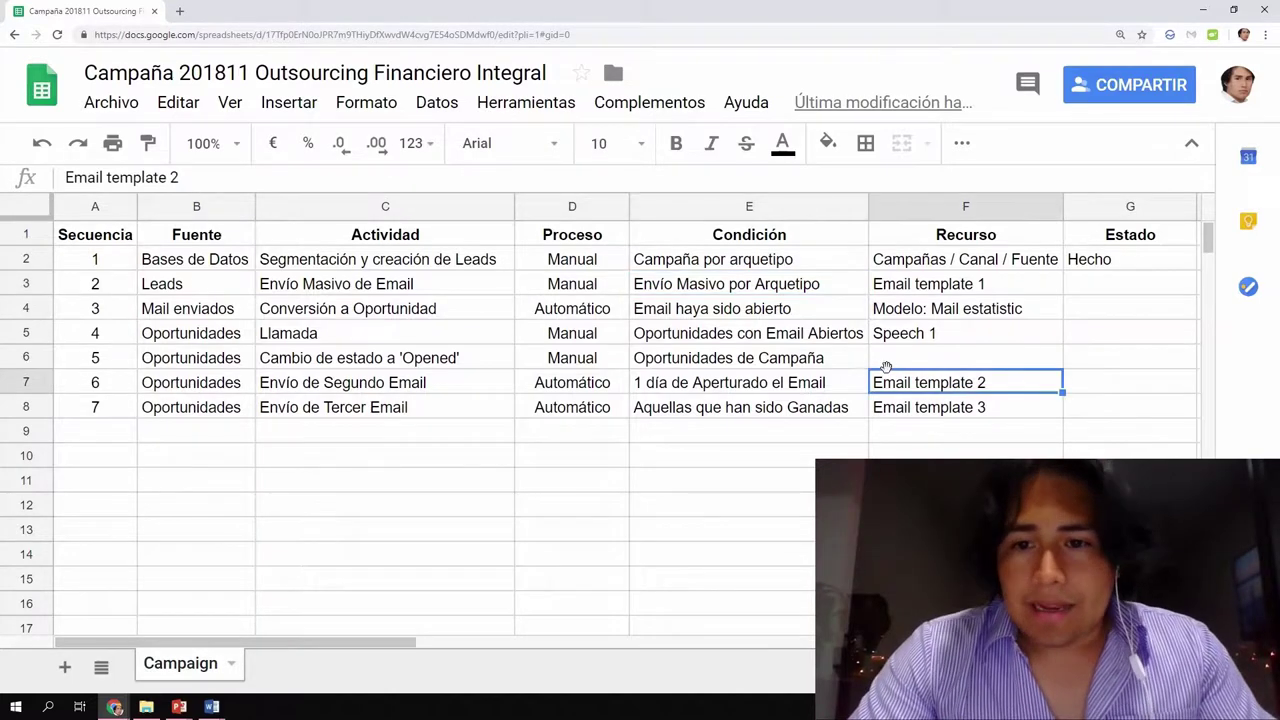
pyautogui.click(821, 386)
pyautogui.click(897, 390)
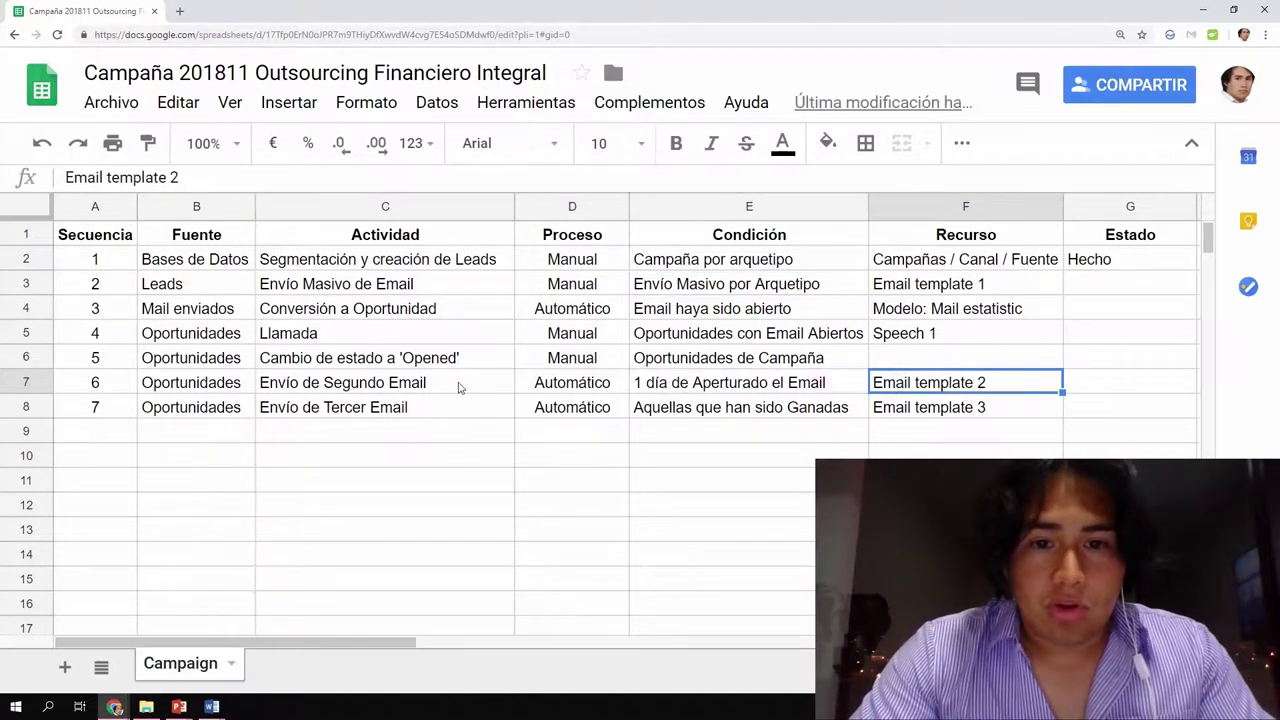
pyautogui.click(951, 412)
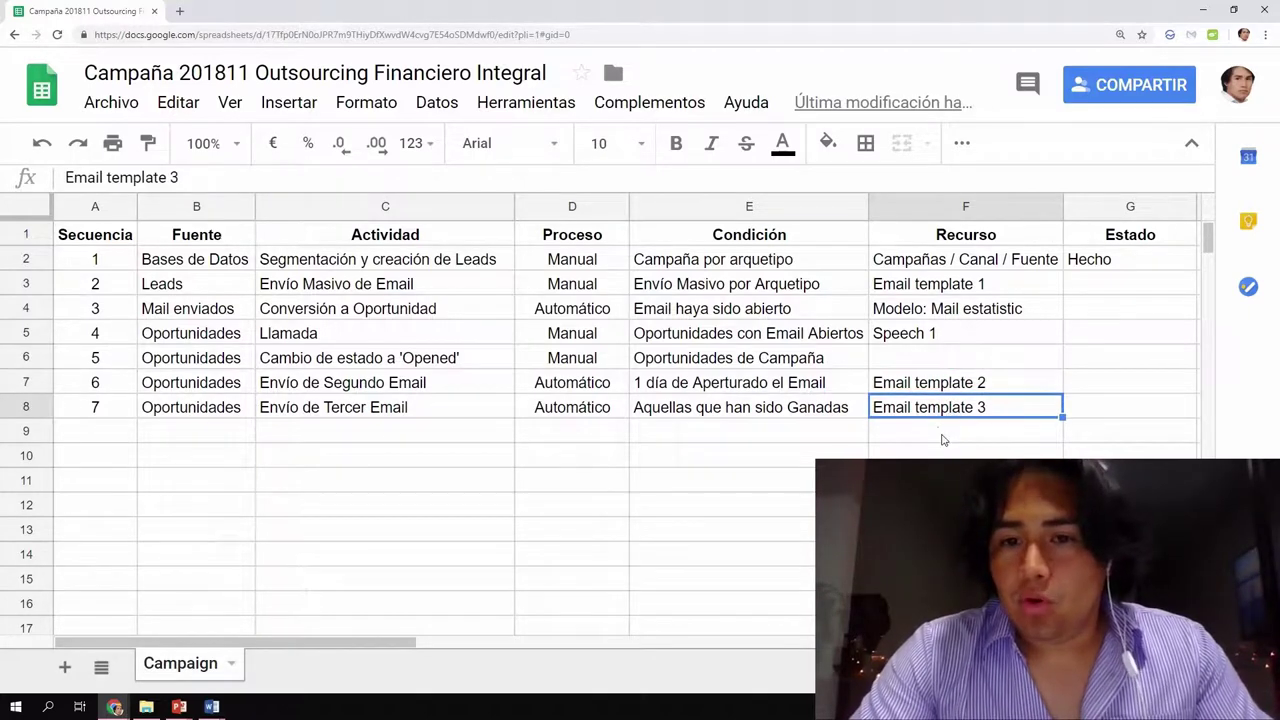
pyautogui.click(840, 288)
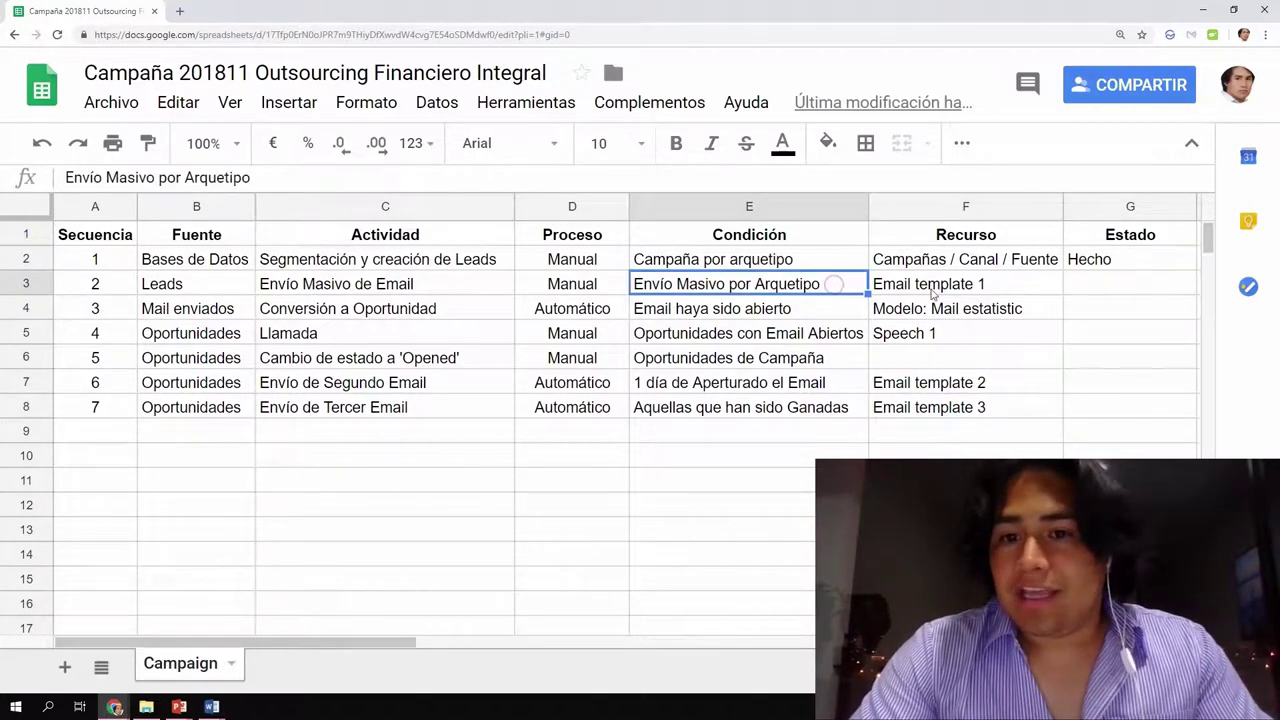
pyautogui.click(924, 414)
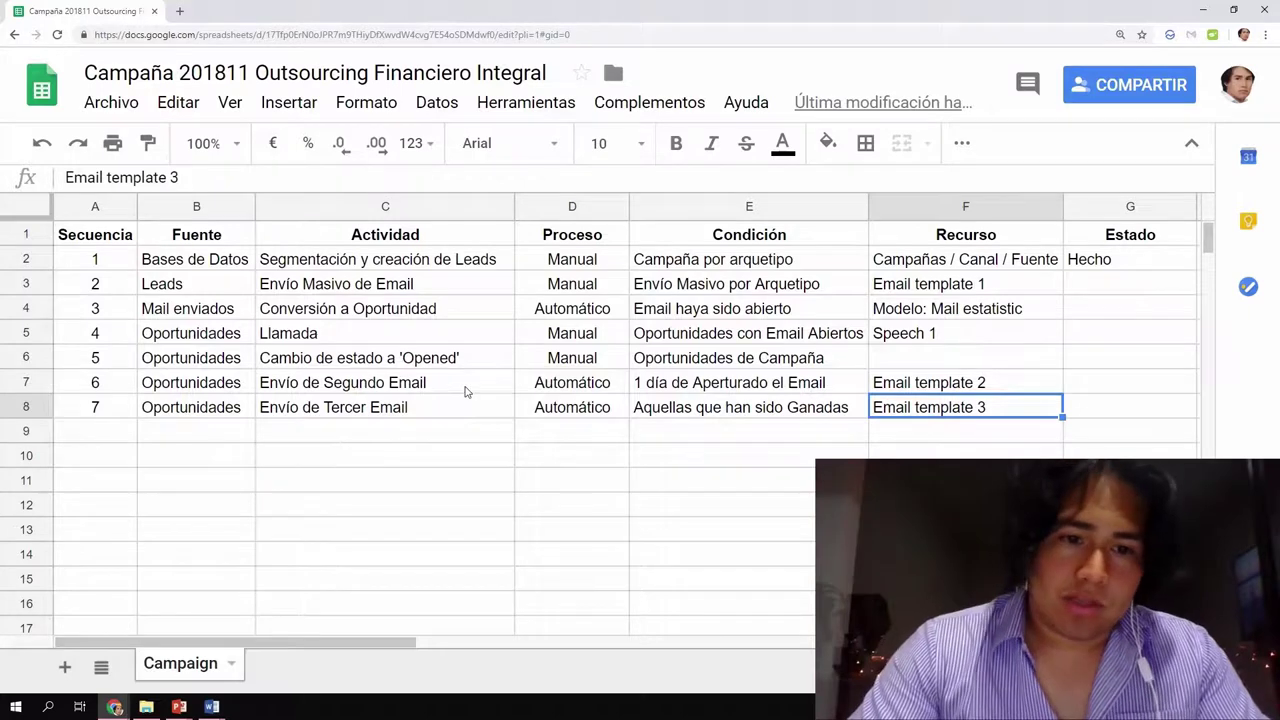
# - Examine the Actividad and Proceso columns for opportunity conversion, the change of state to 'Opened', and the second and third emails
pyautogui.click(430, 406)
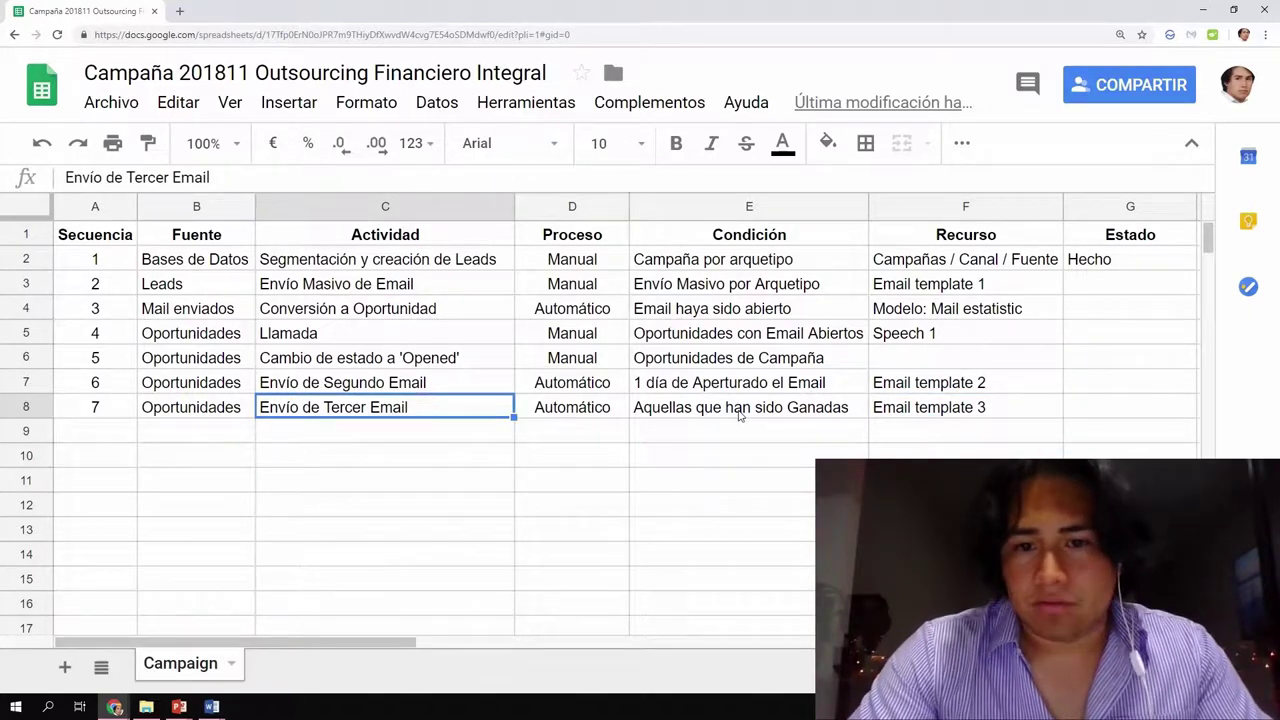
pyautogui.click(463, 385)
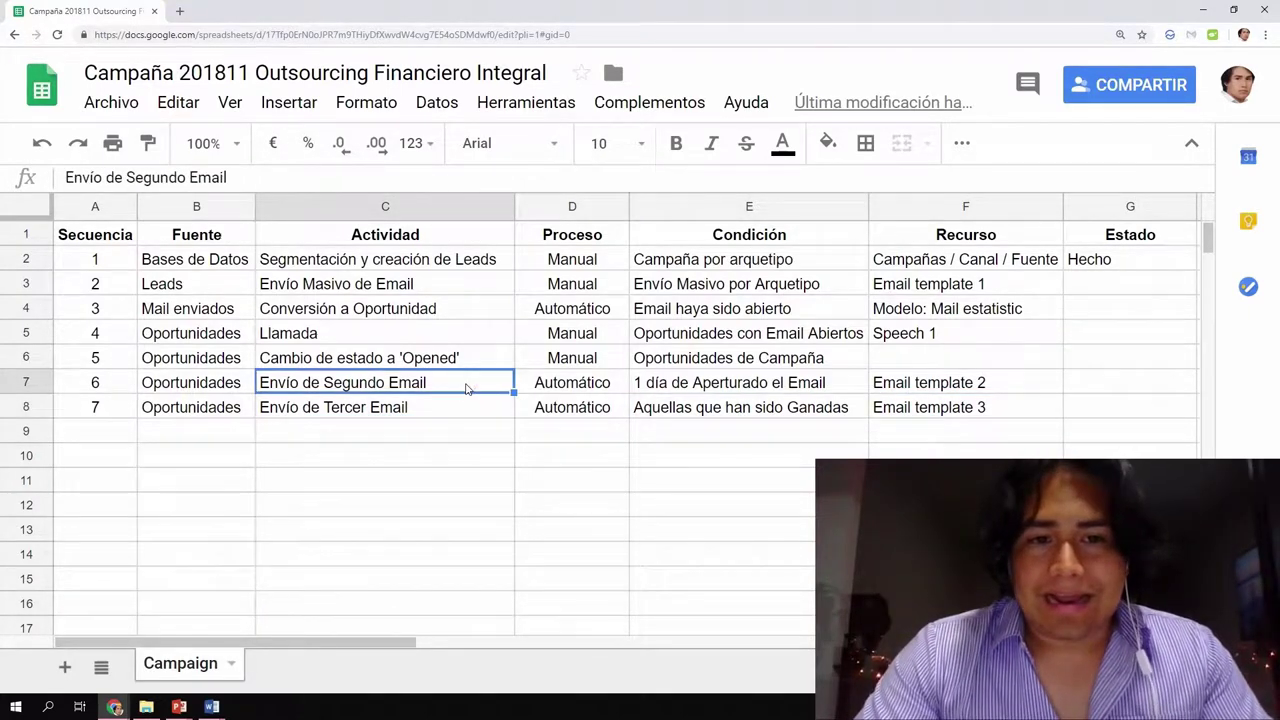
pyautogui.click(463, 318)
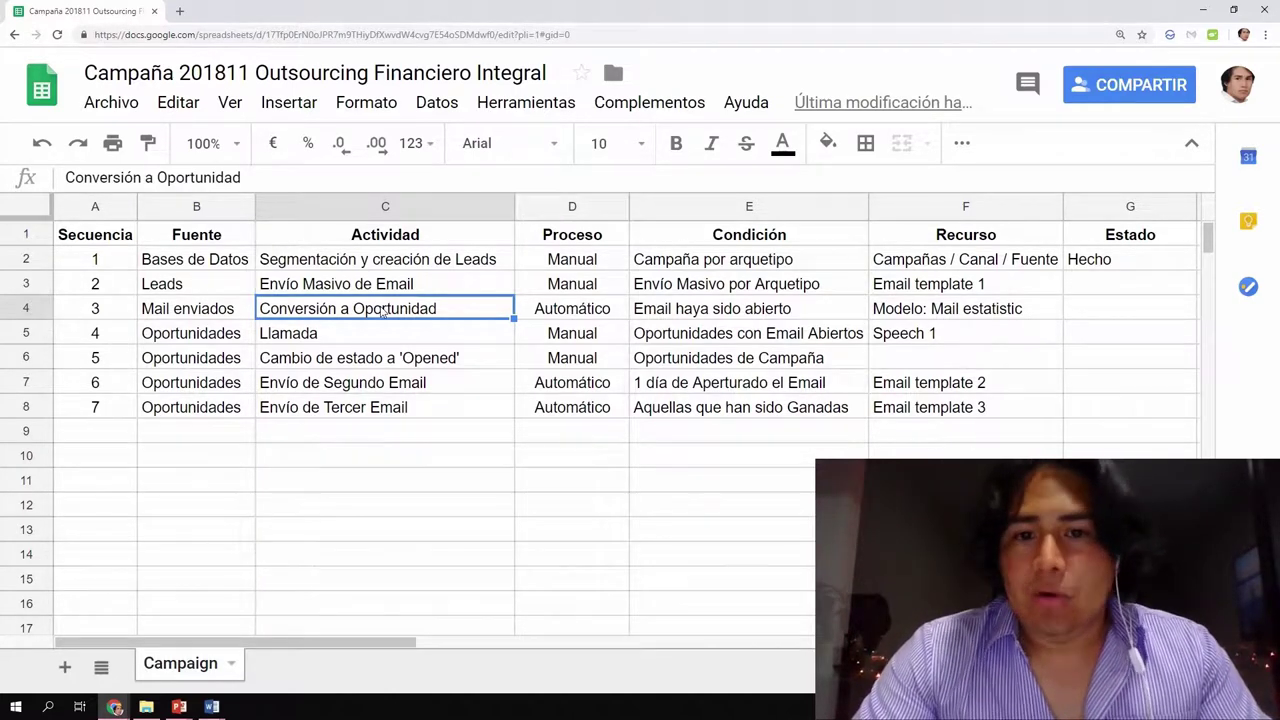
pyautogui.click(459, 386)
pyautogui.click(484, 358)
pyautogui.press('Tab')
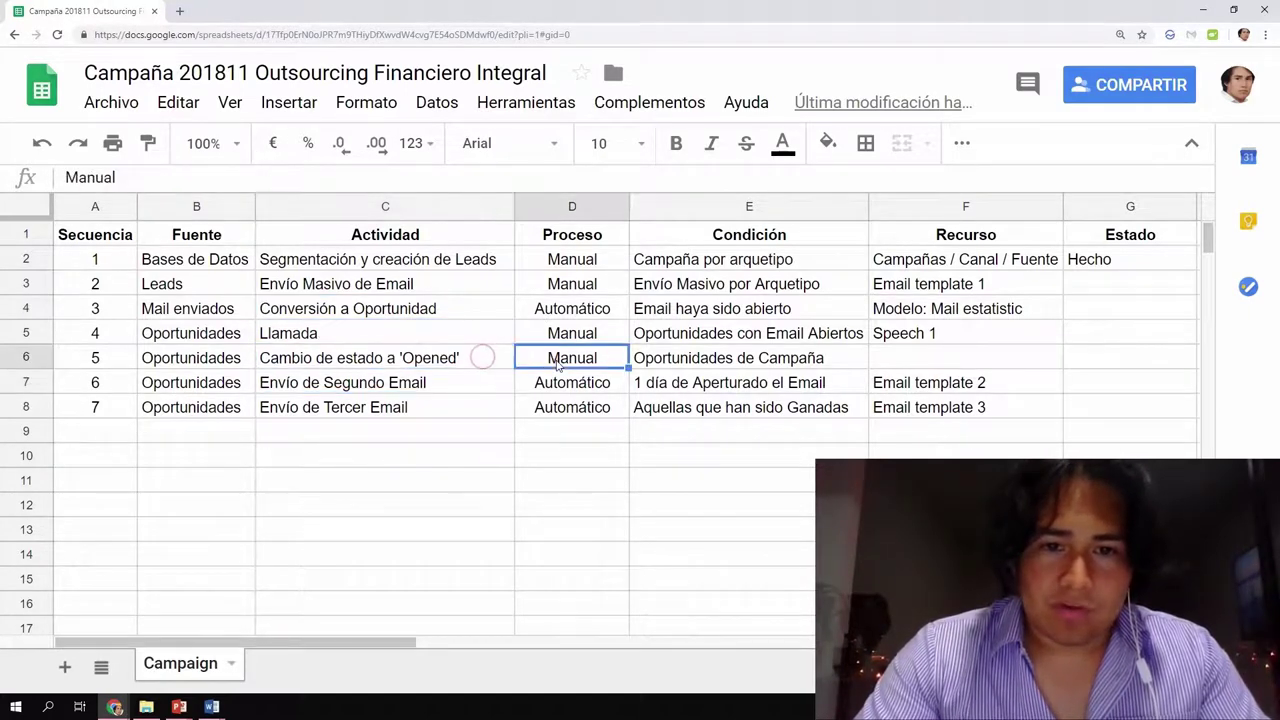
pyautogui.click(473, 382)
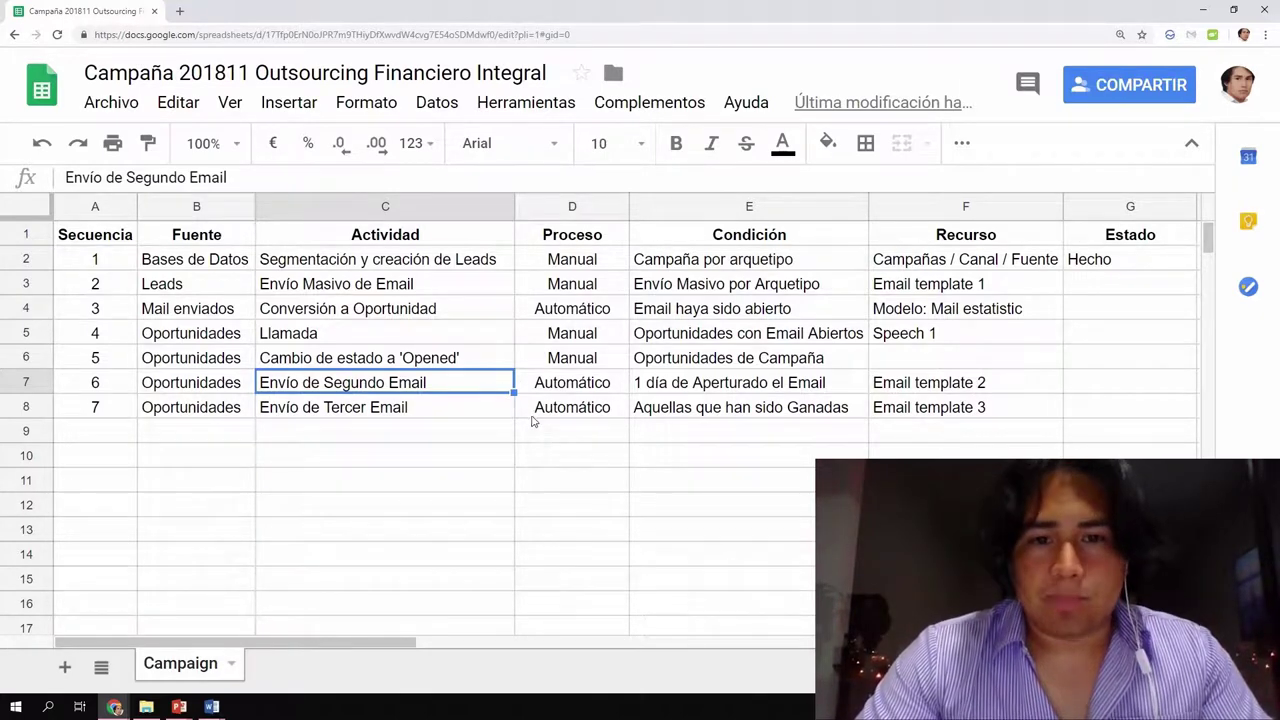
pyautogui.moveTo(95, 308); pyautogui.dragTo(495, 313)
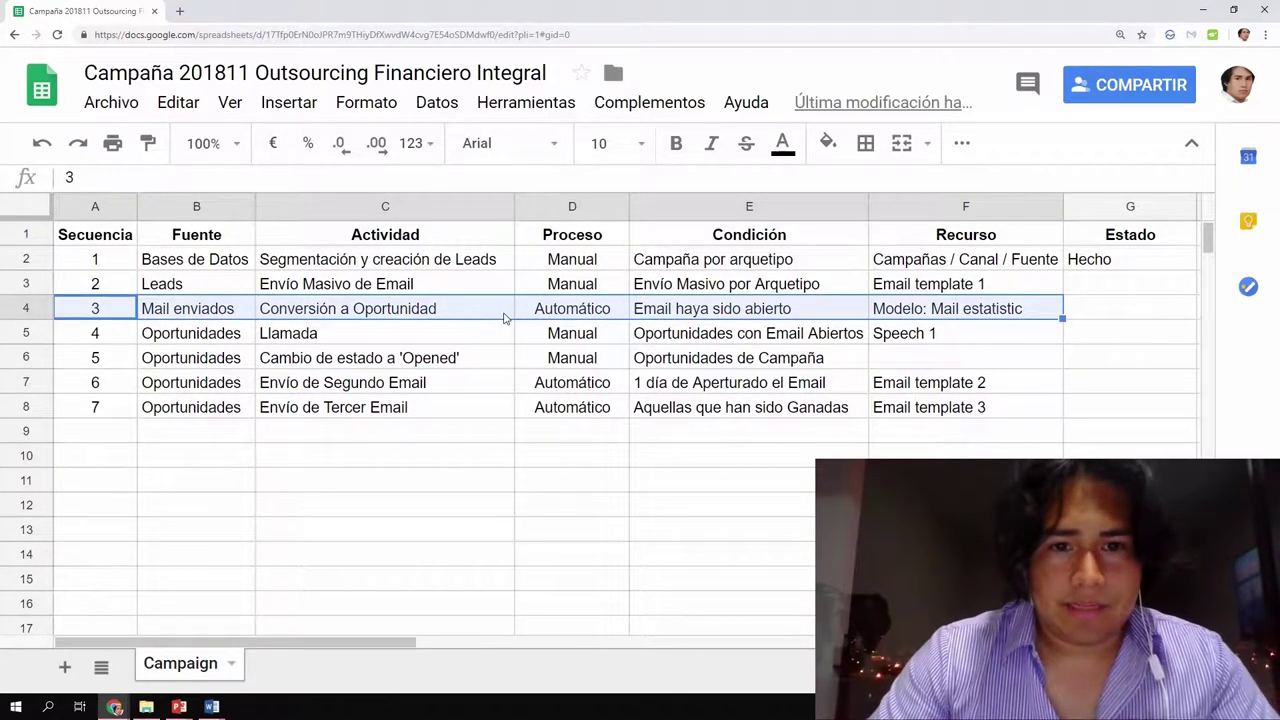
pyautogui.click(527, 311)
pyautogui.moveTo(575, 388); pyautogui.dragTo(575, 408)
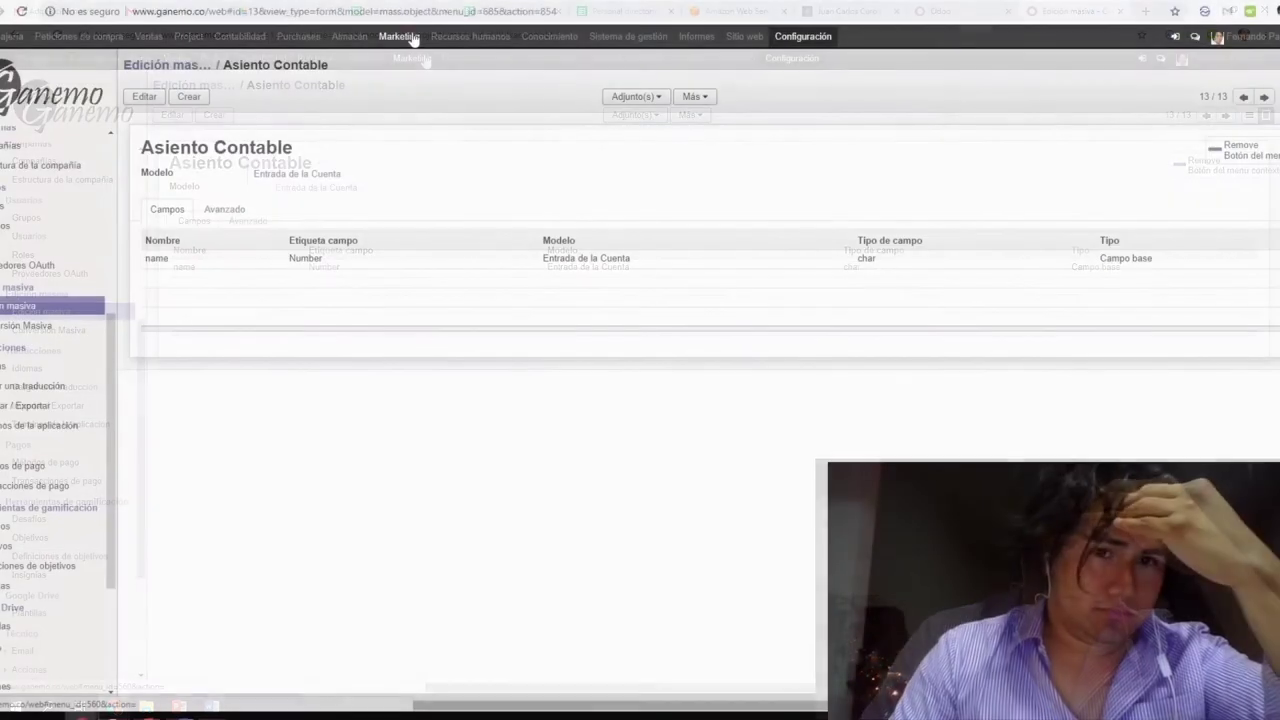
# - Switch to the Ganemo Odoo site and open its Marketing module
pyautogui.click(413, 38)
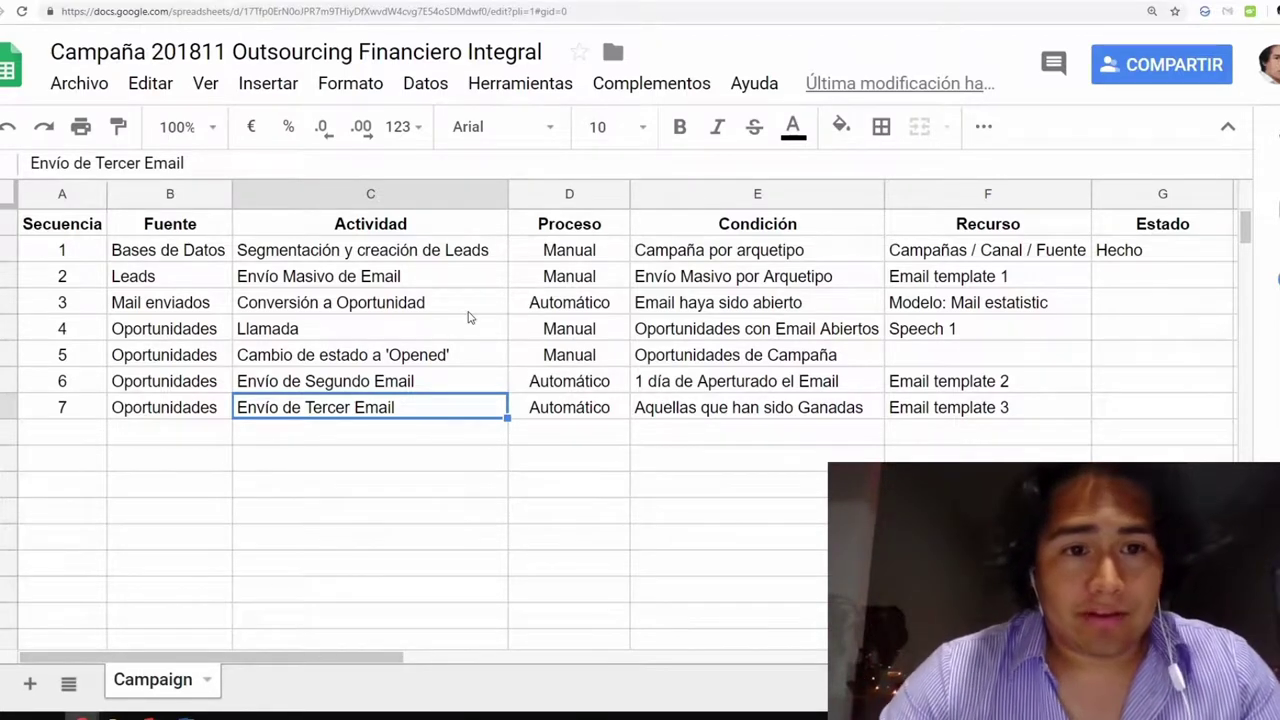
# - Return to the campaign spreadsheet and check the source and process of Envío Masivo de Email
pyautogui.click(432, 286)
pyautogui.click(522, 286)
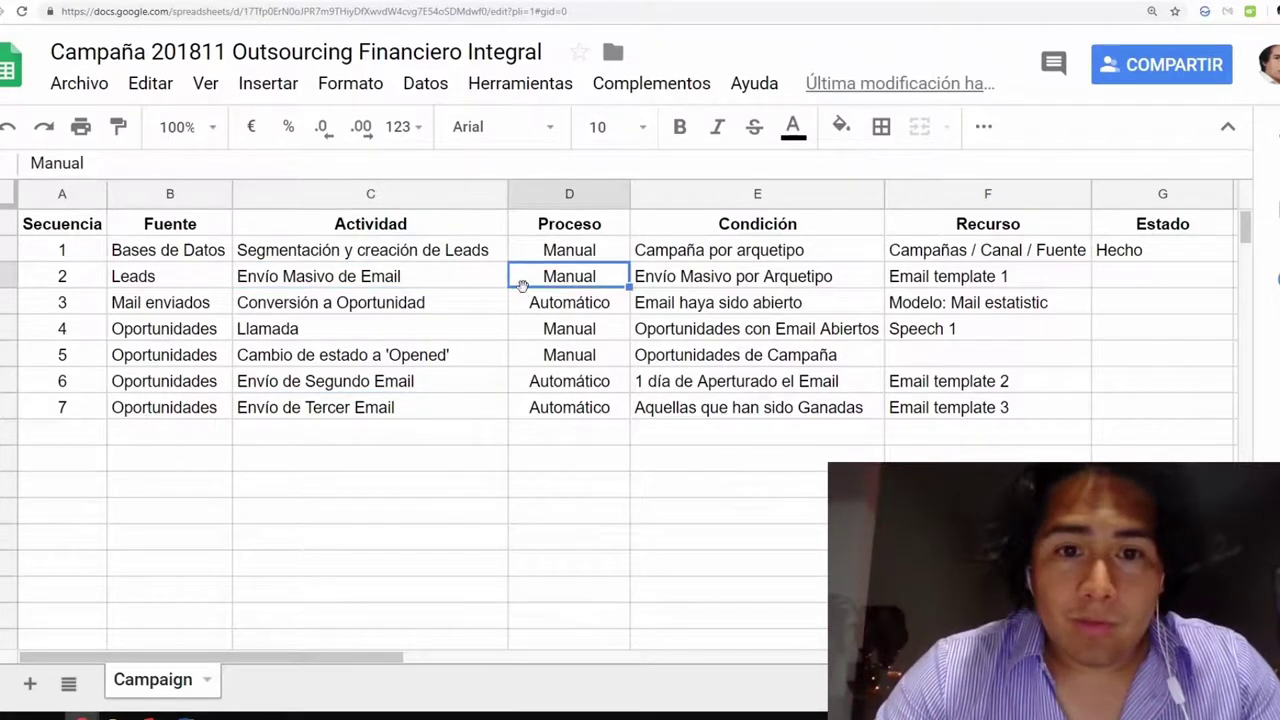
pyautogui.click(436, 280)
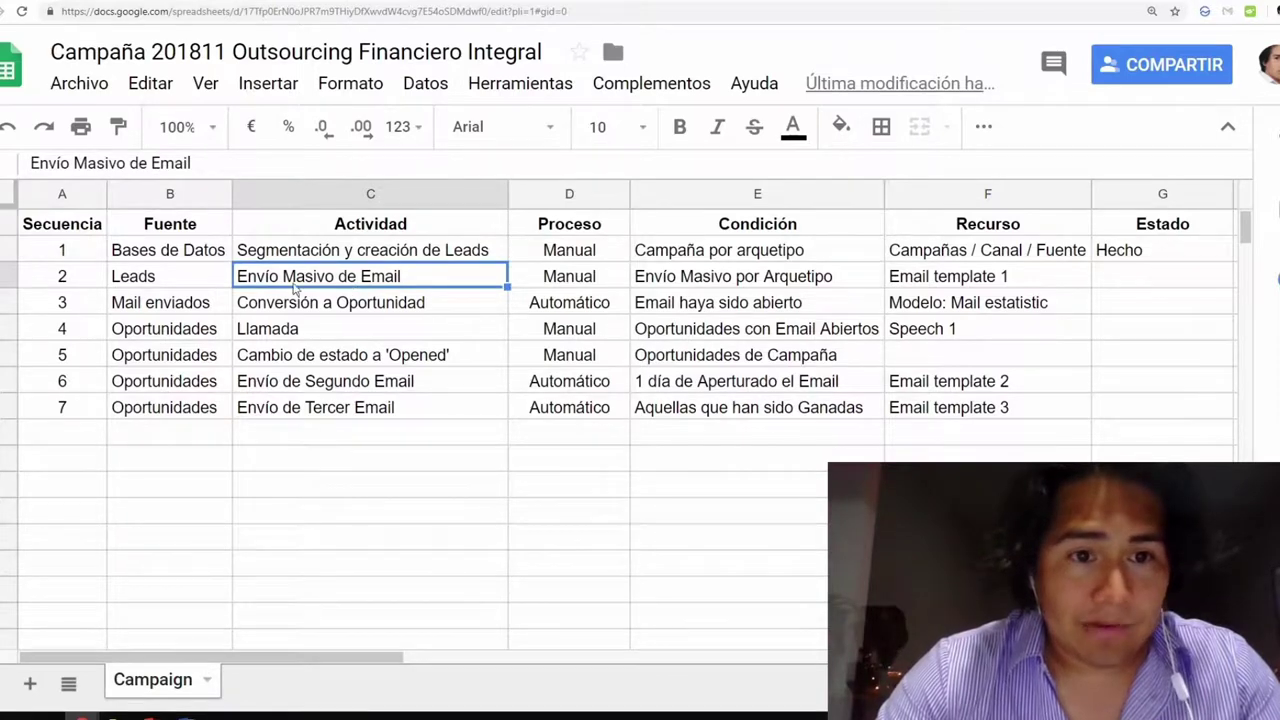
pyautogui.click(212, 274)
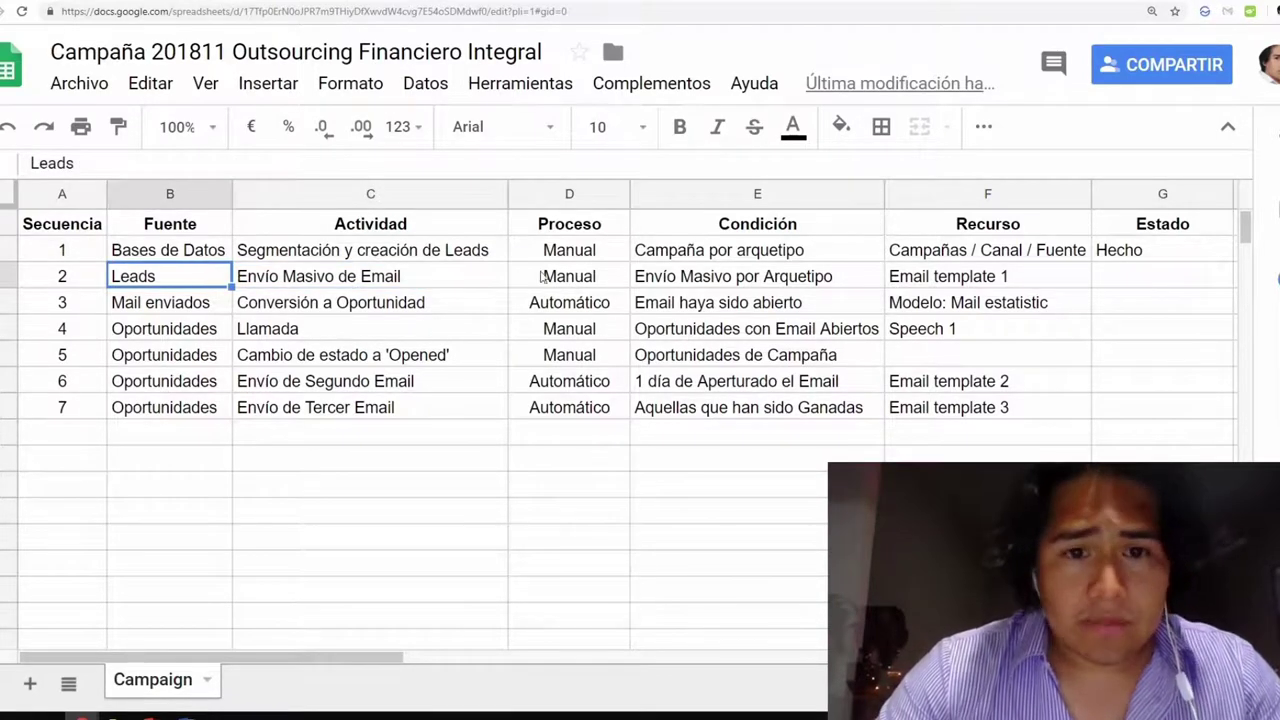
pyautogui.click(541, 276)
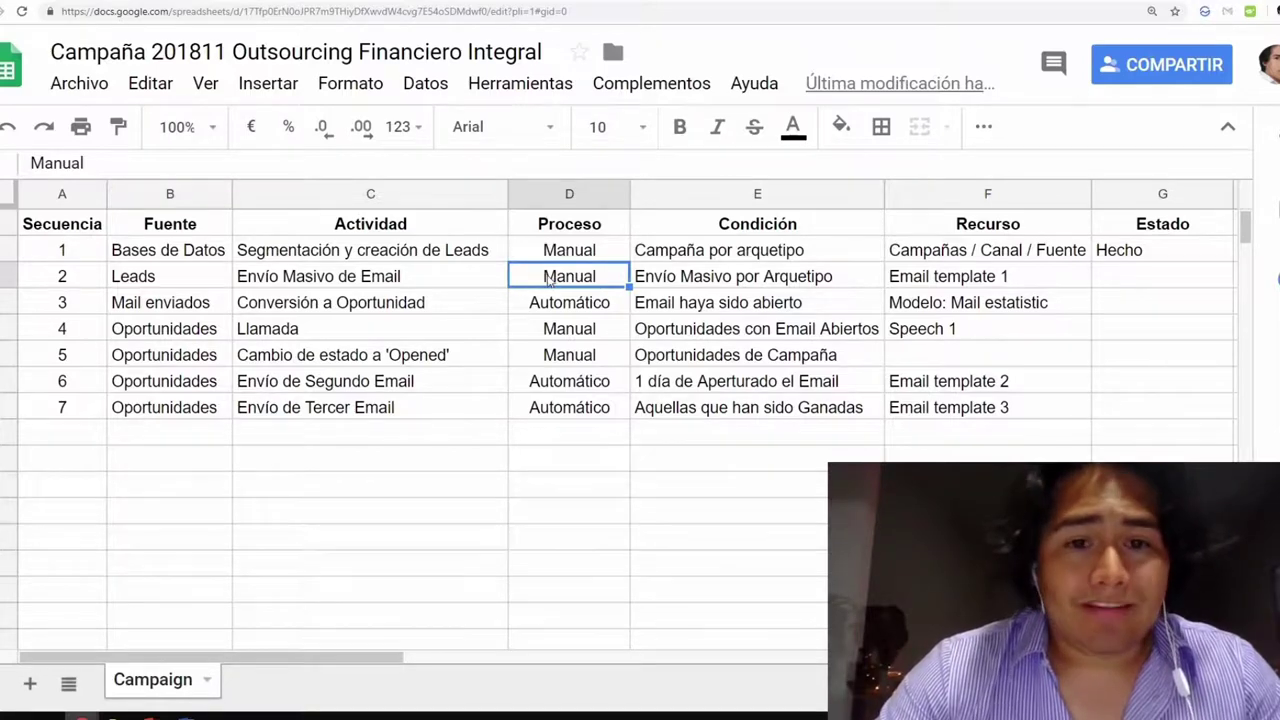
# - Switch to the Ganemo Odoo site's Envíos masivos board
pyautogui.hotkey('ctrl', 'Tab')
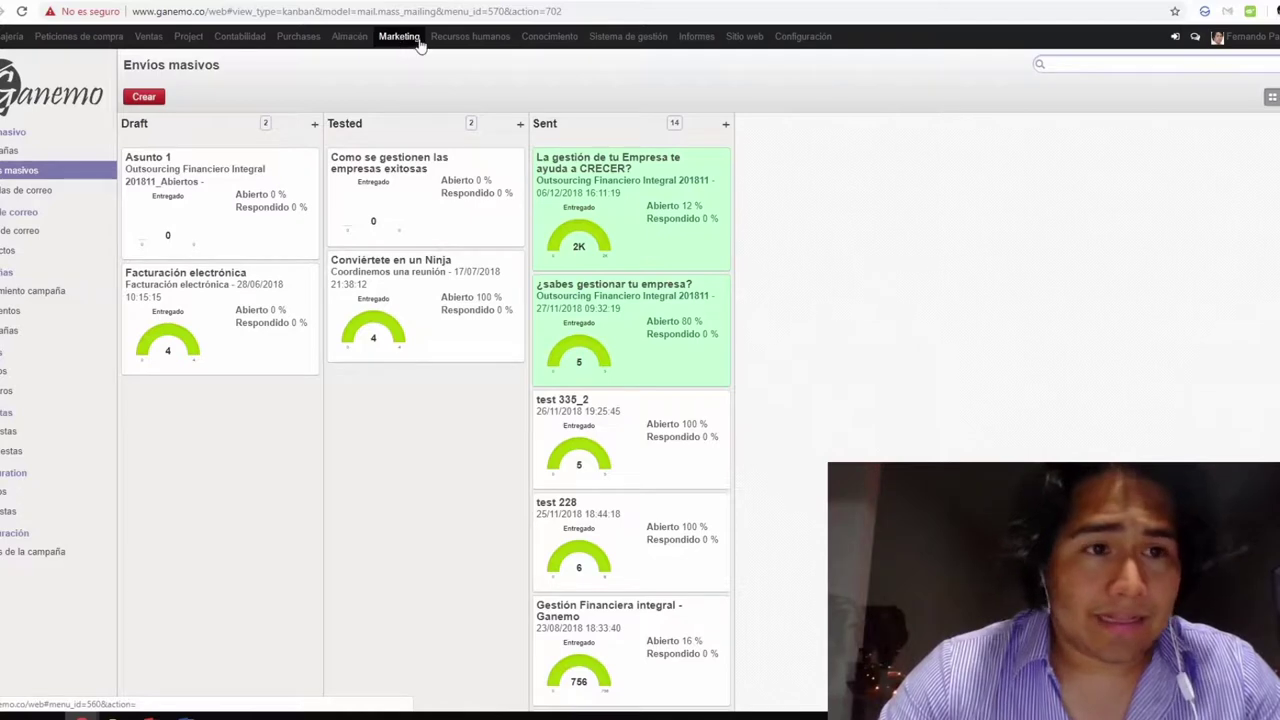
# - Open the mass mailing campaigns and view the mailings of Outsourcing Financiero Integral 201811_Abiertos
pyautogui.click(10, 150)
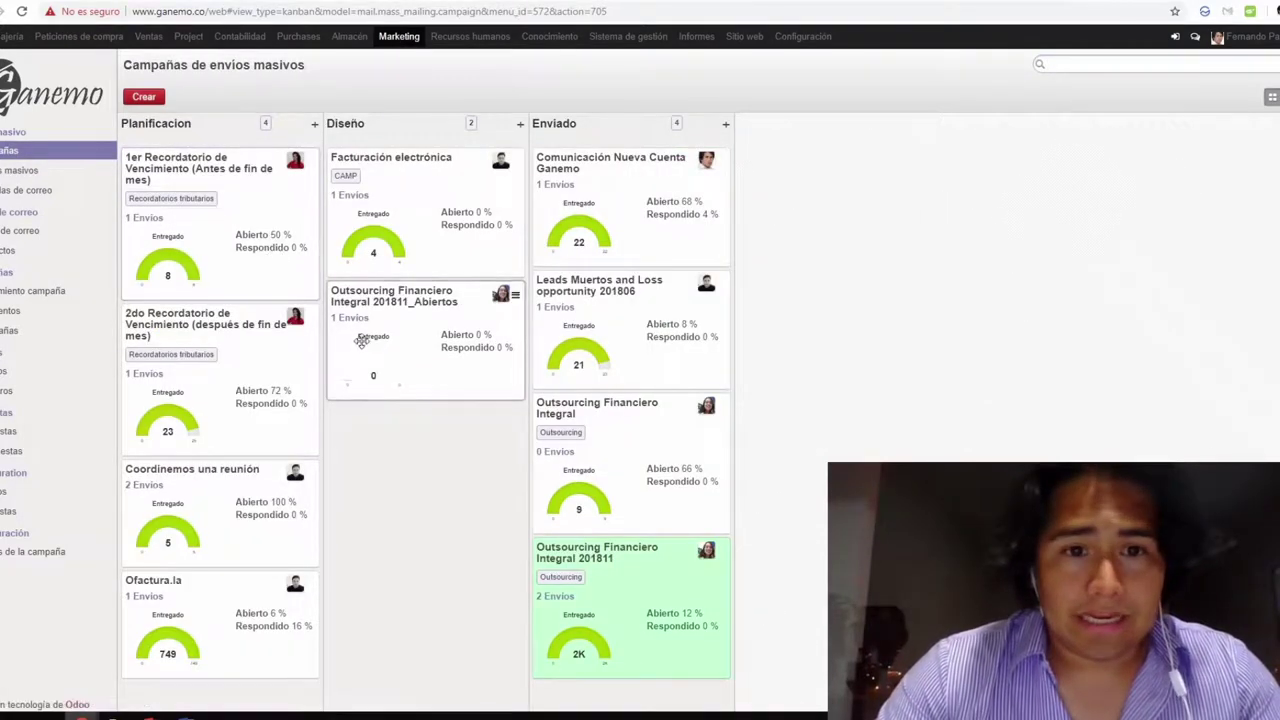
pyautogui.click(421, 323)
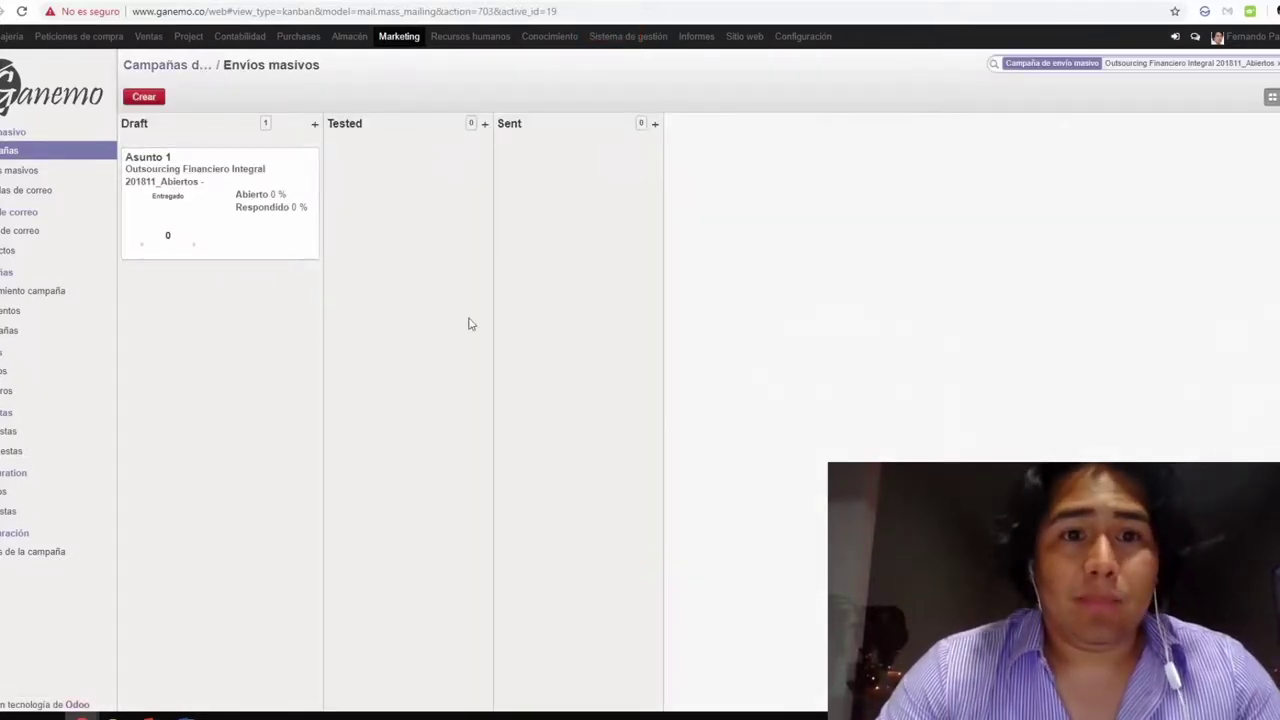
pyautogui.click(174, 70)
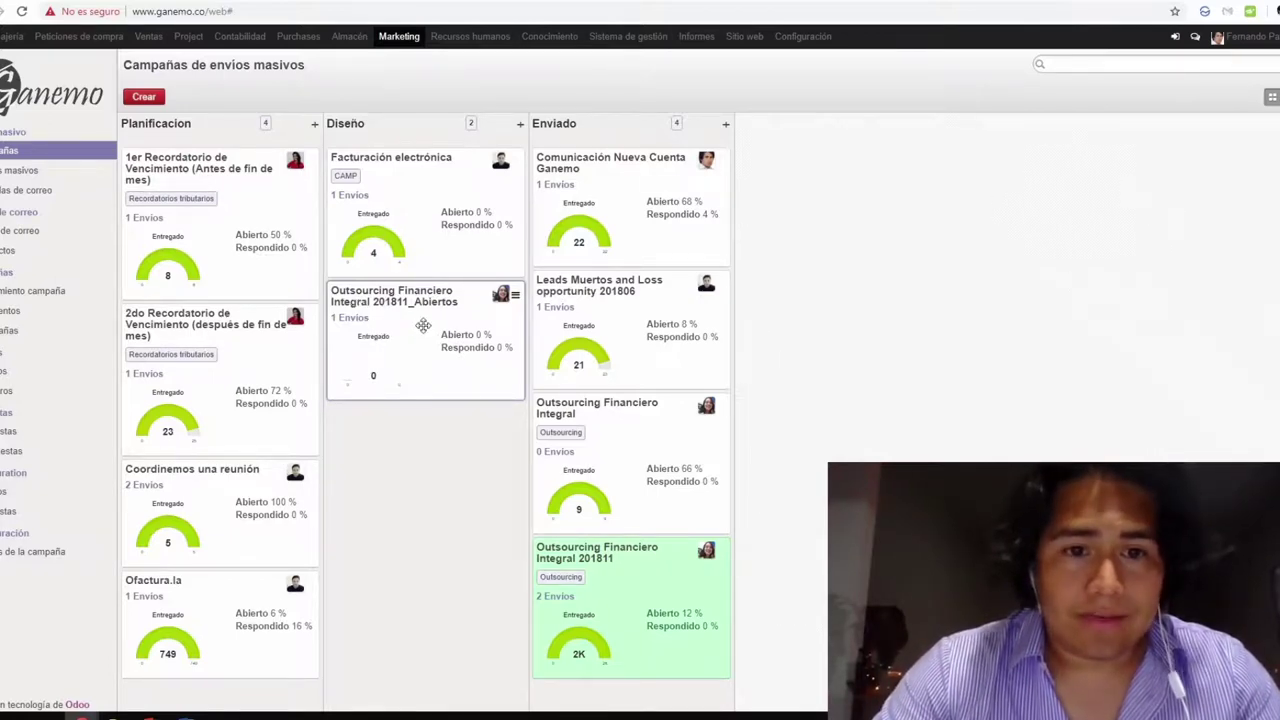
pyautogui.click(423, 325)
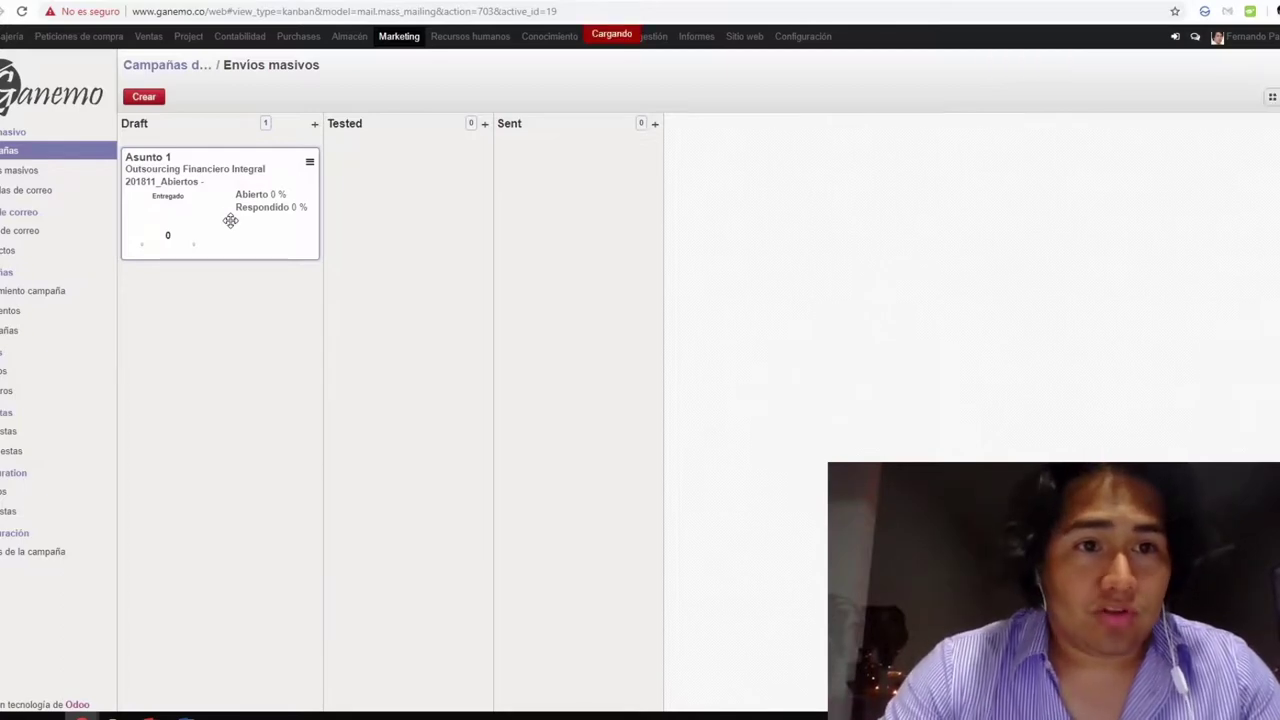
# - Open the Asunto 1 draft mailing and check its recipient model and selected records
pyautogui.click(230, 220)
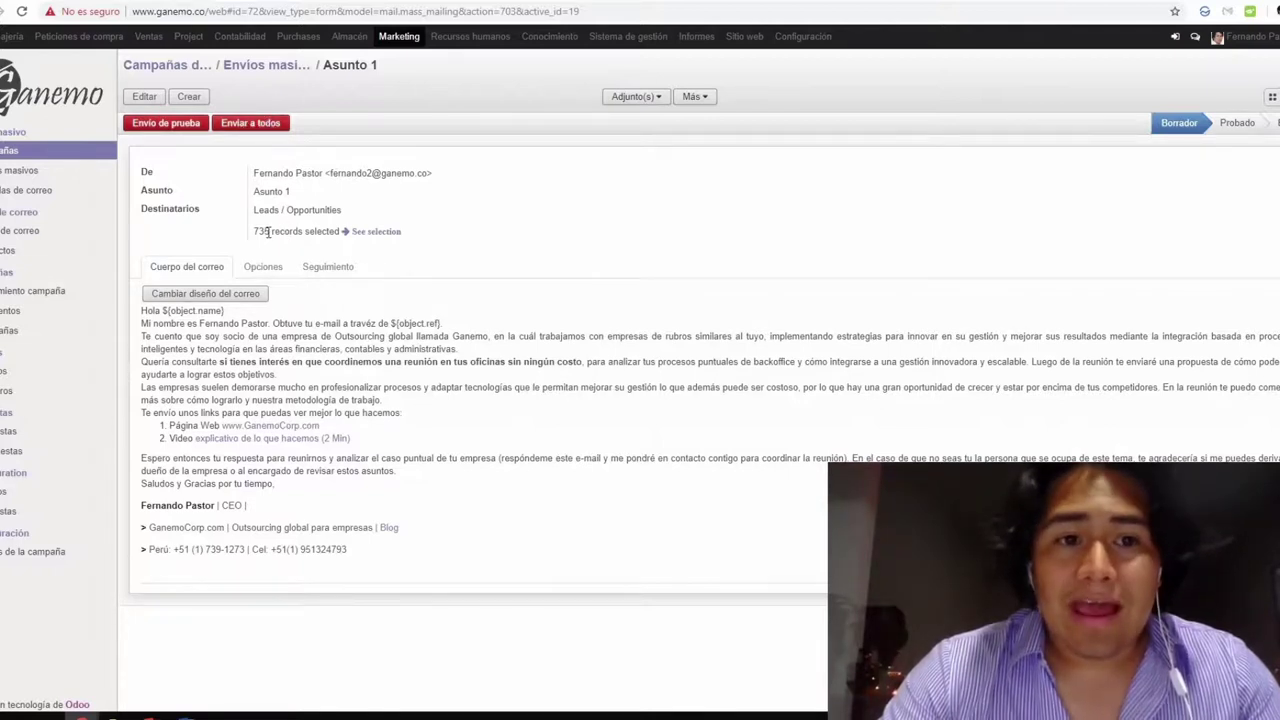
pyautogui.moveTo(290, 231); pyautogui.dragTo(253, 207)
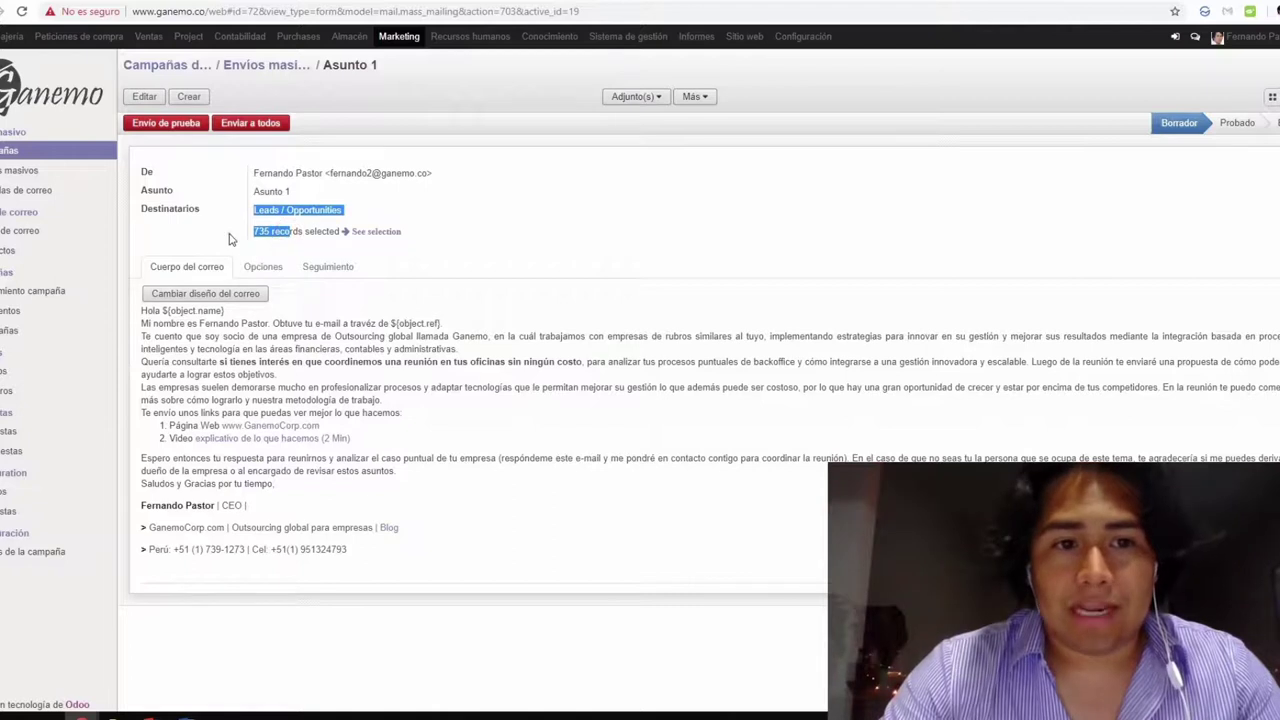
pyautogui.click(228, 233)
# - Open the email statistics from the Comunicación Nueva Cuenta Ganemo campaign's sent mailing and remove the mailing filter to list all records
pyautogui.hotkey('alt', 'Left')
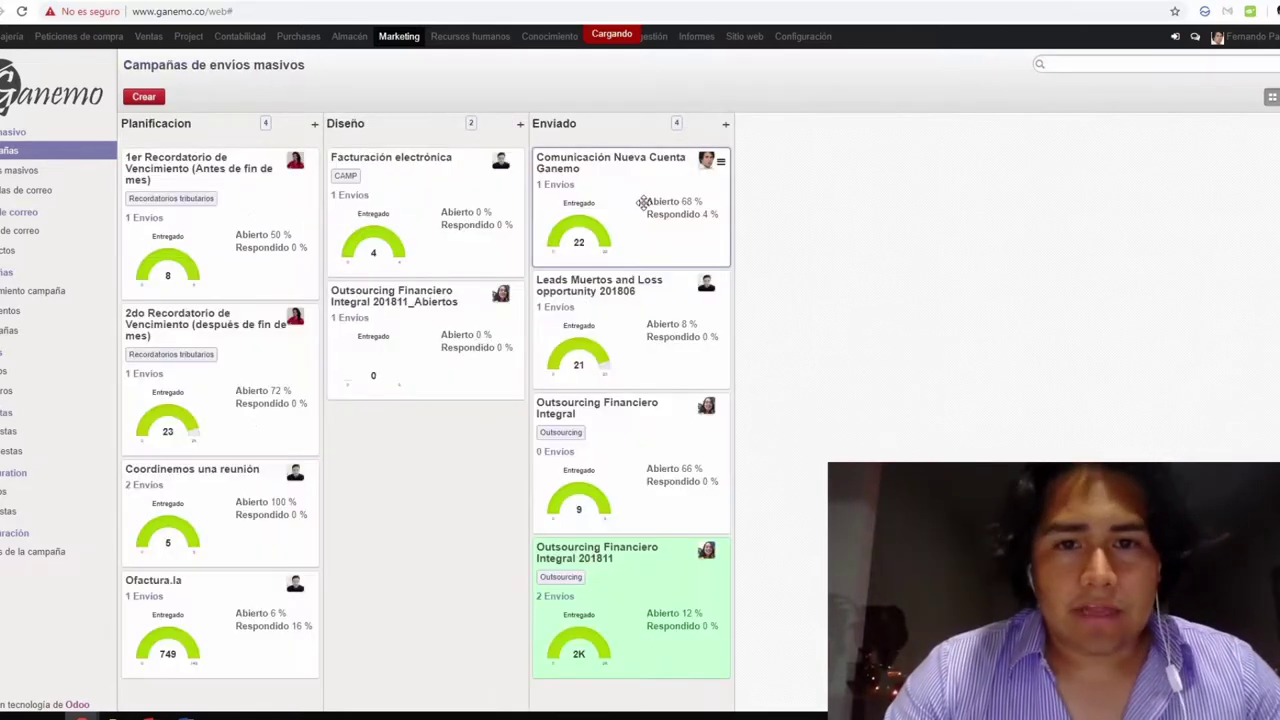
pyautogui.click(643, 200)
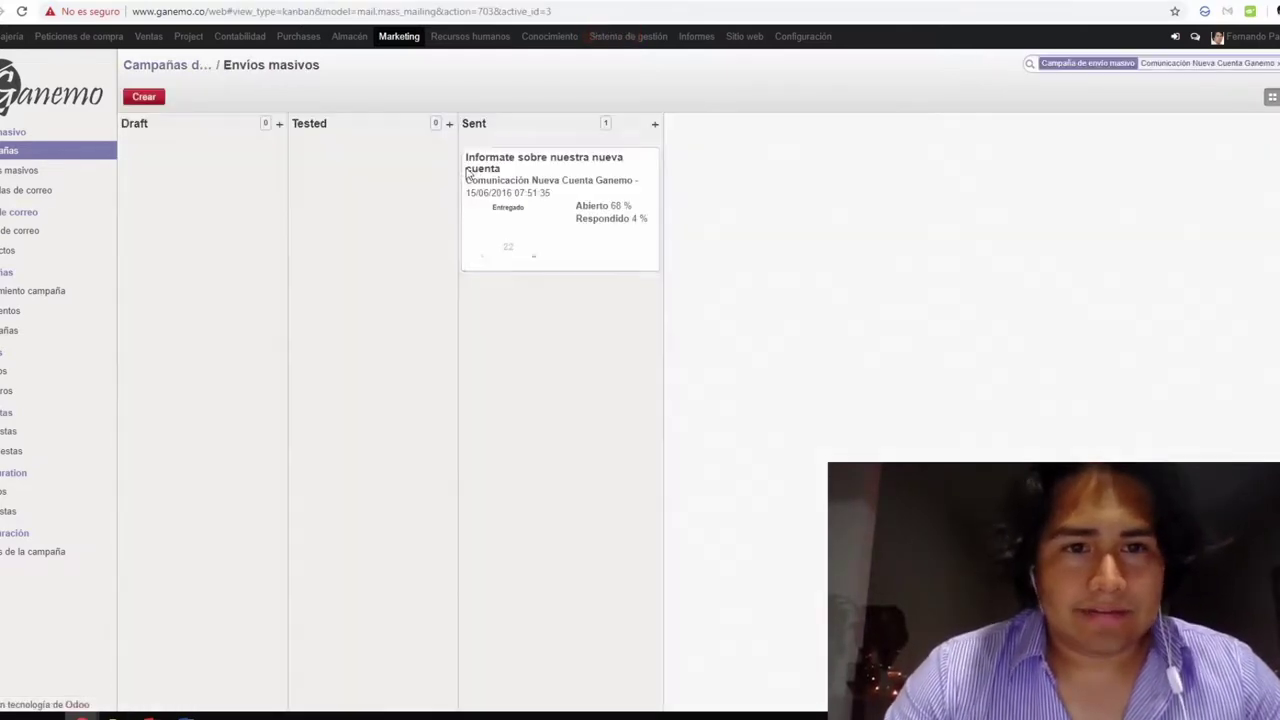
pyautogui.click(523, 191)
pyautogui.click(1034, 251)
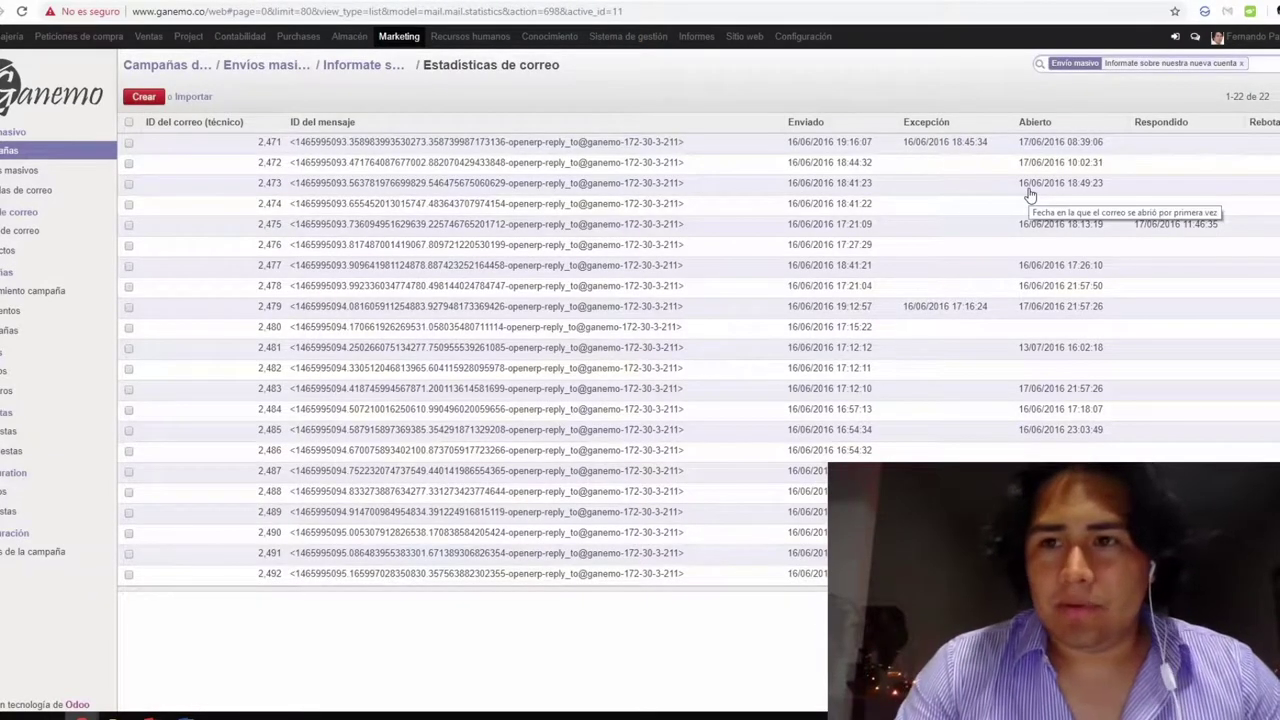
pyautogui.press('BackSpace')
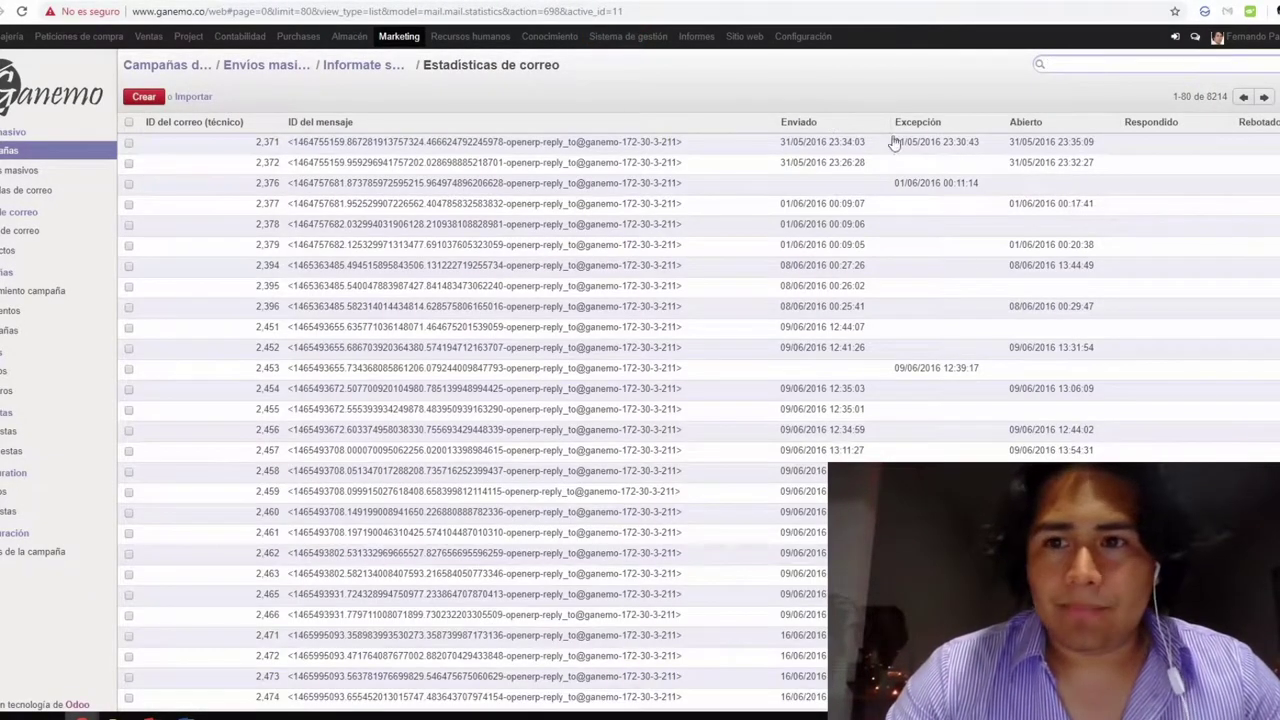
pyautogui.scroll(-10, 737, 451)
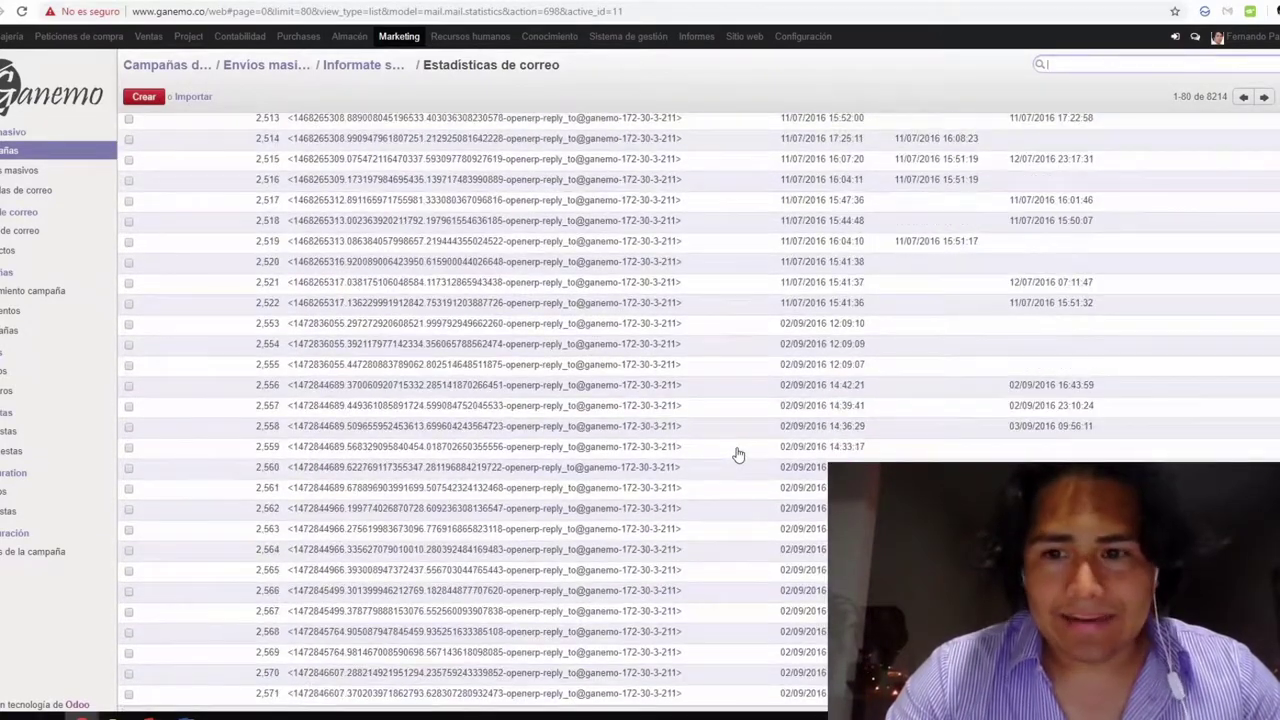
pyautogui.scroll(10, 737, 455)
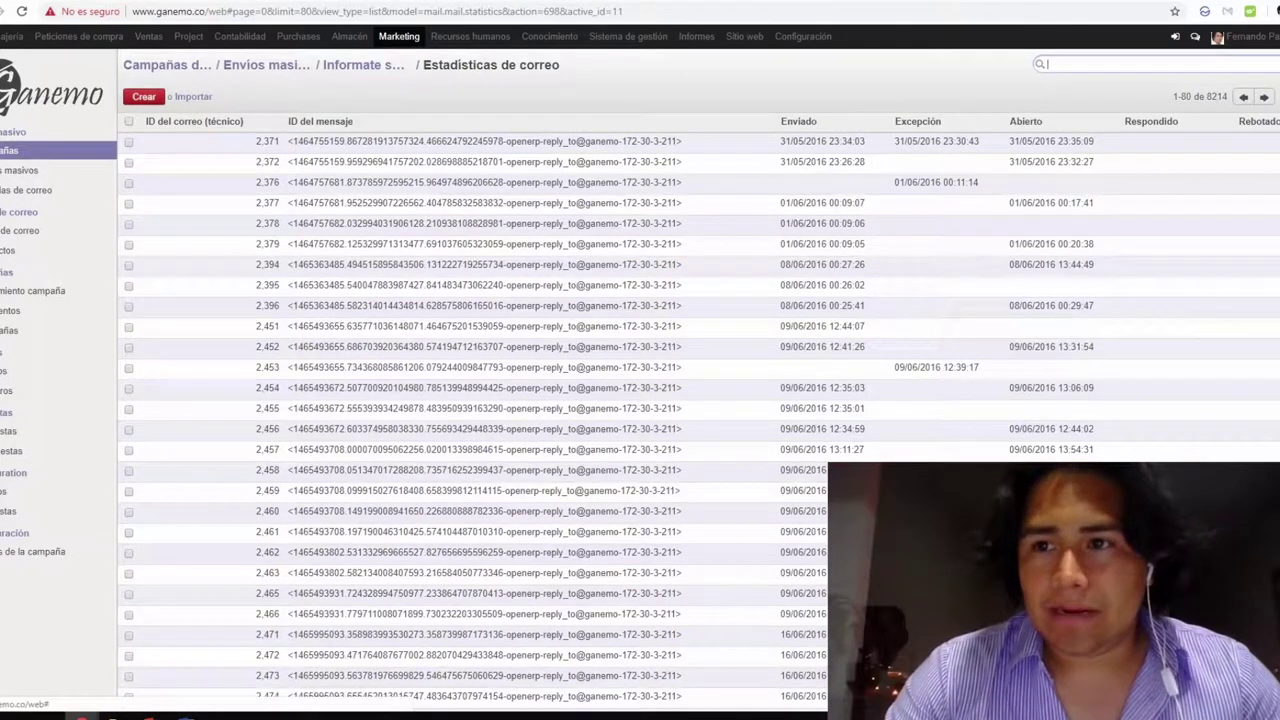
# - Filter the email statistics where Campaña de envío masivo 'es igual a' Outsourcing Financiero Integral 201811_Abiertos
pyautogui.click(880, 137)
pyautogui.click(885, 157)
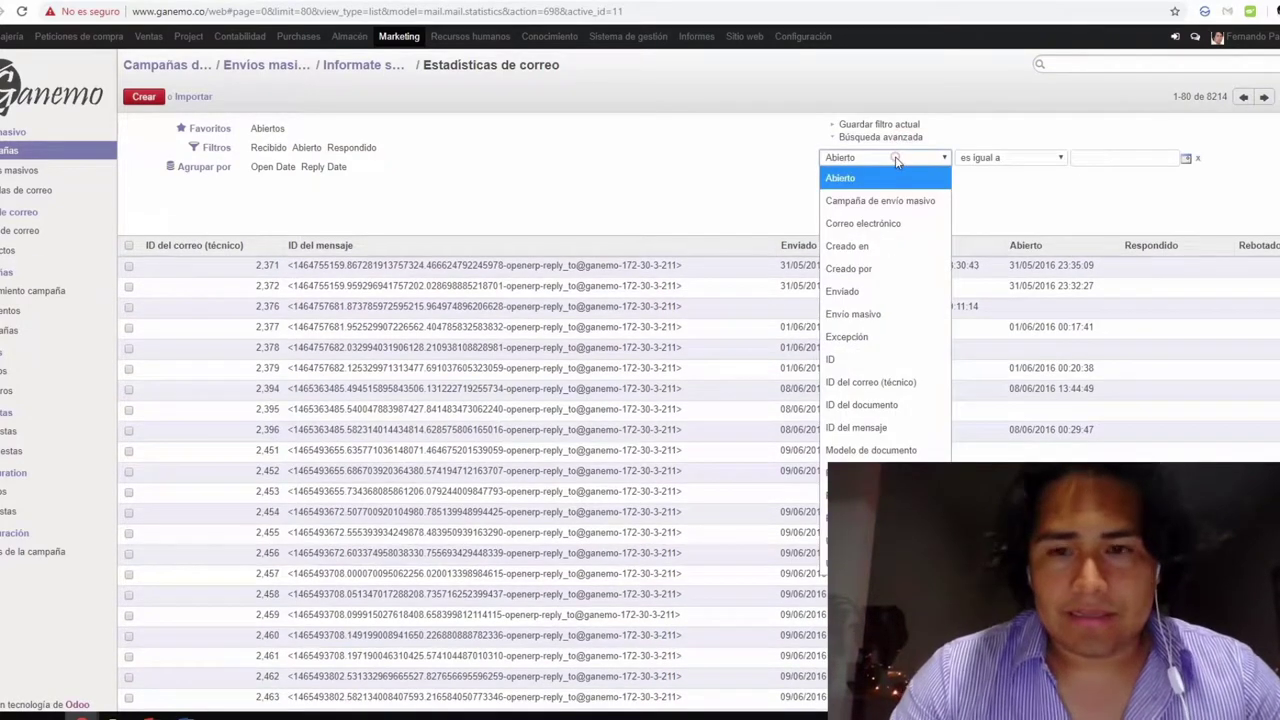
pyautogui.press('Down')
pyautogui.press('Down')
pyautogui.press('Down')
pyautogui.click(880, 200)
pyautogui.click(1008, 157)
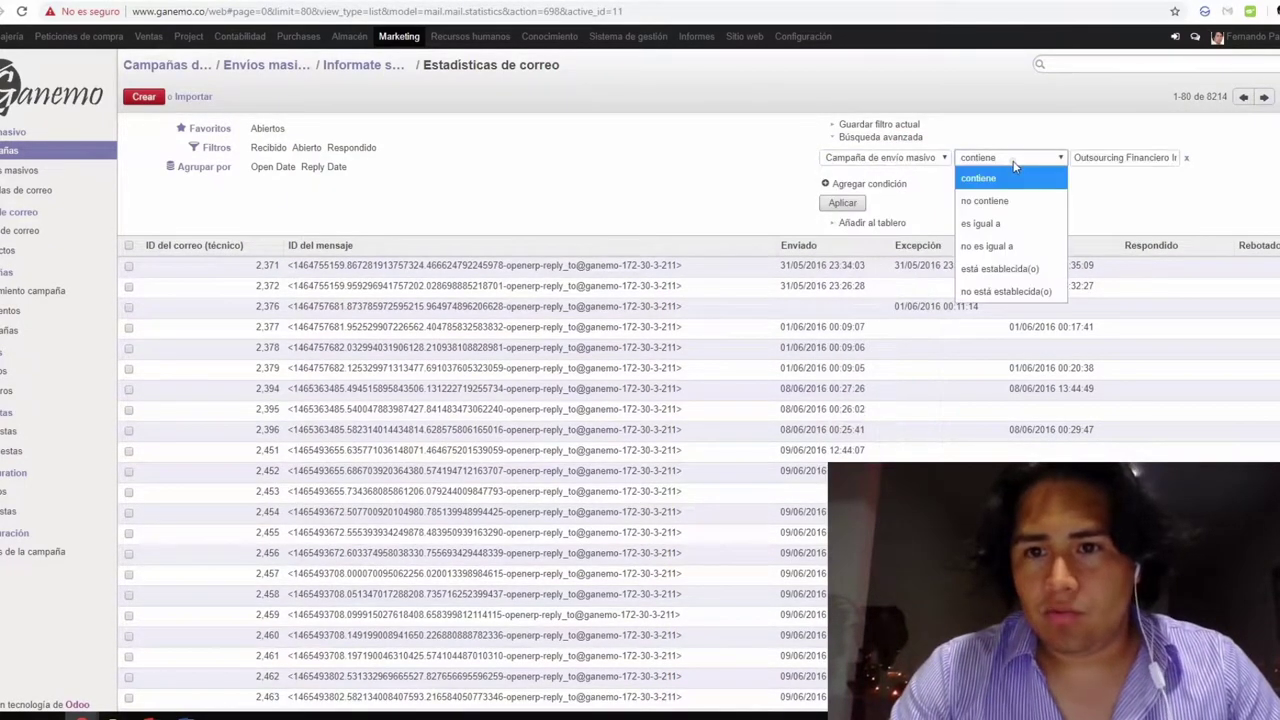
pyautogui.click(1000, 223)
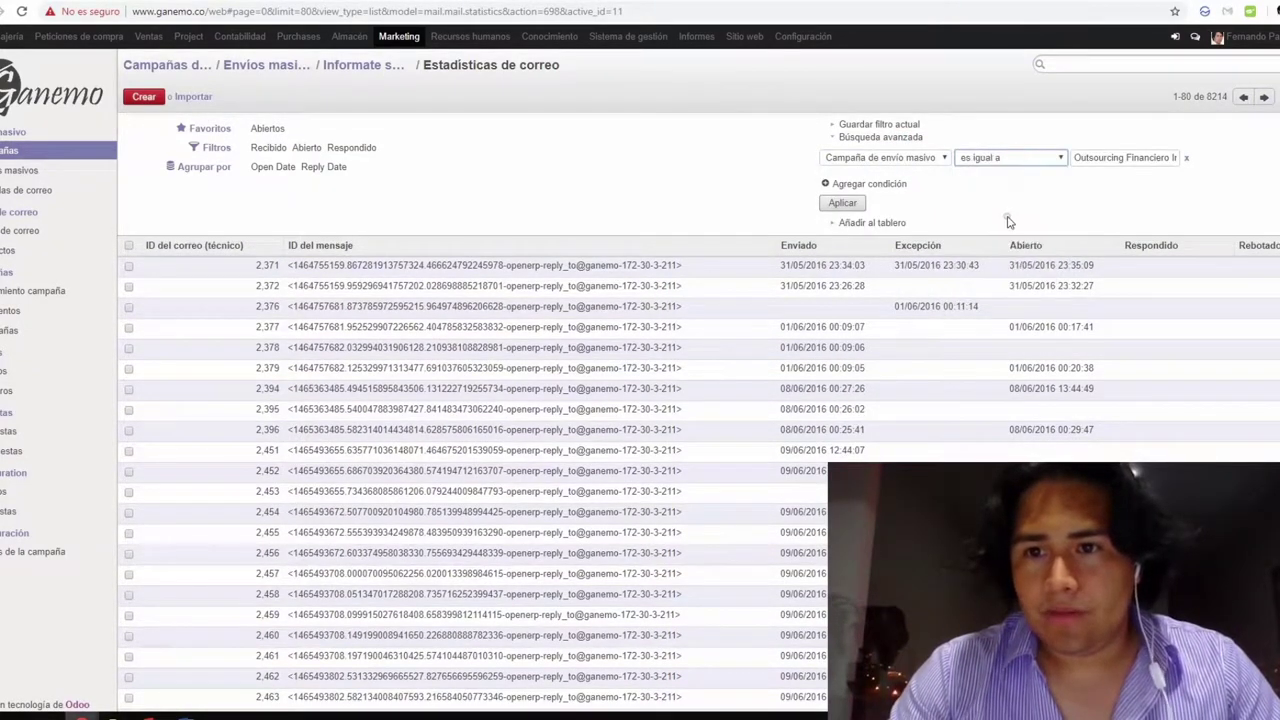
pyautogui.click(845, 203)
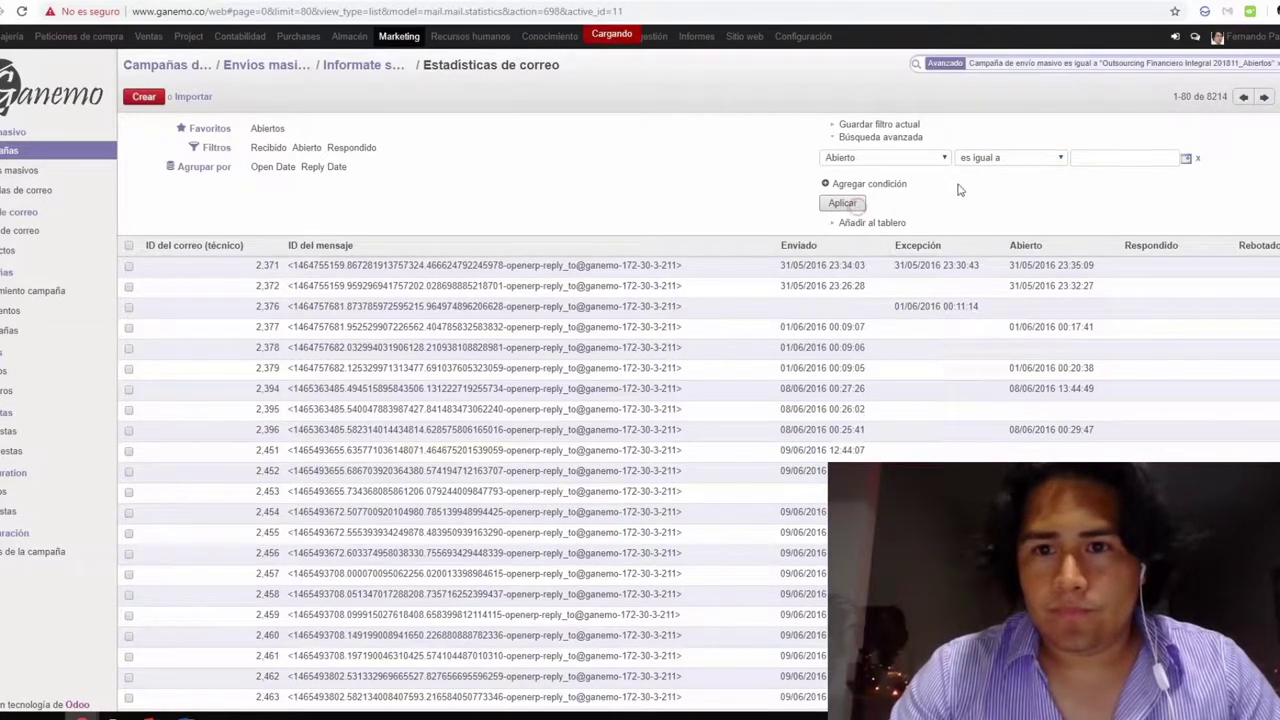
# - Add a second advanced filter to the email statistics requiring that Abierto 'está establecida(o)'
pyautogui.click(908, 160)
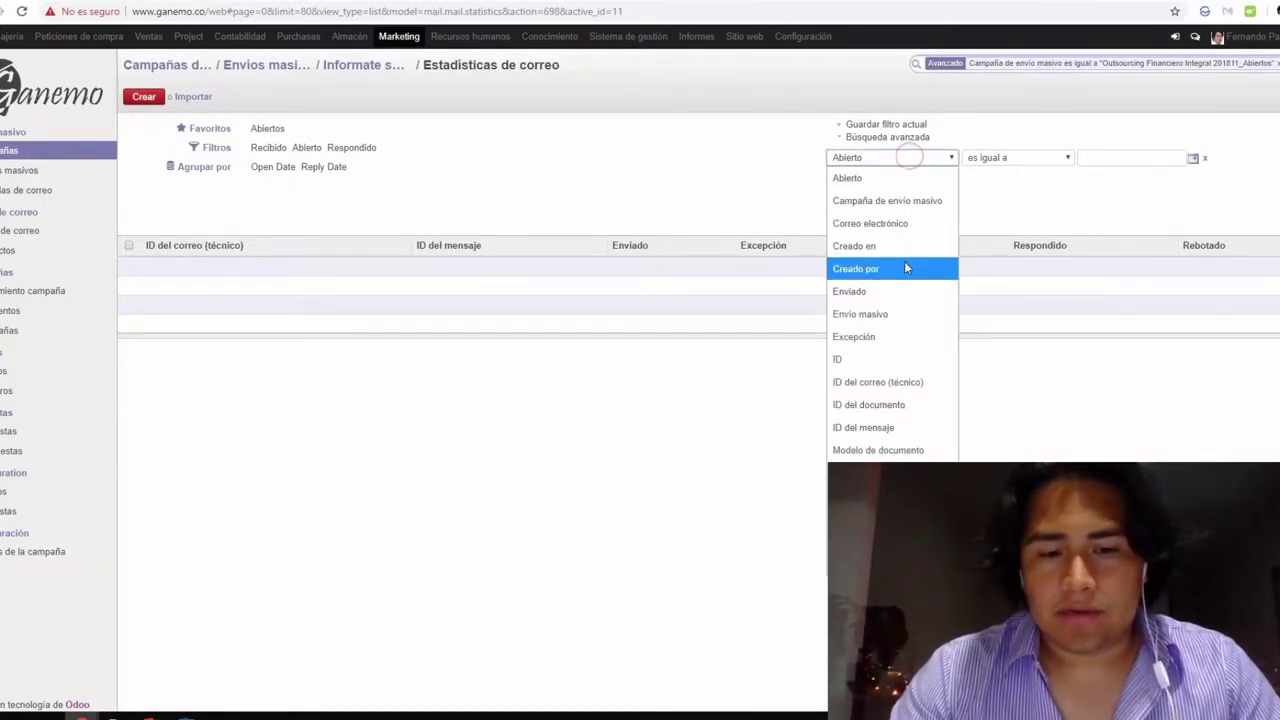
pyautogui.click(900, 178)
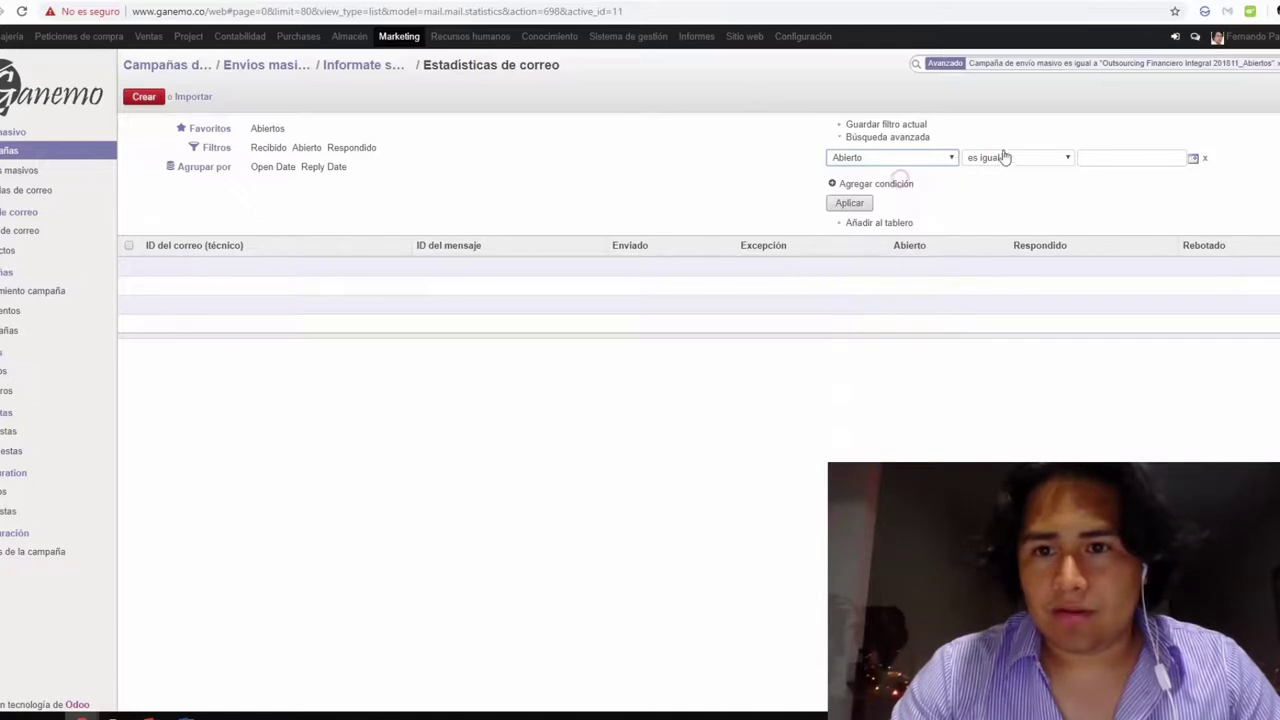
pyautogui.click(1008, 157)
pyautogui.click(1006, 314)
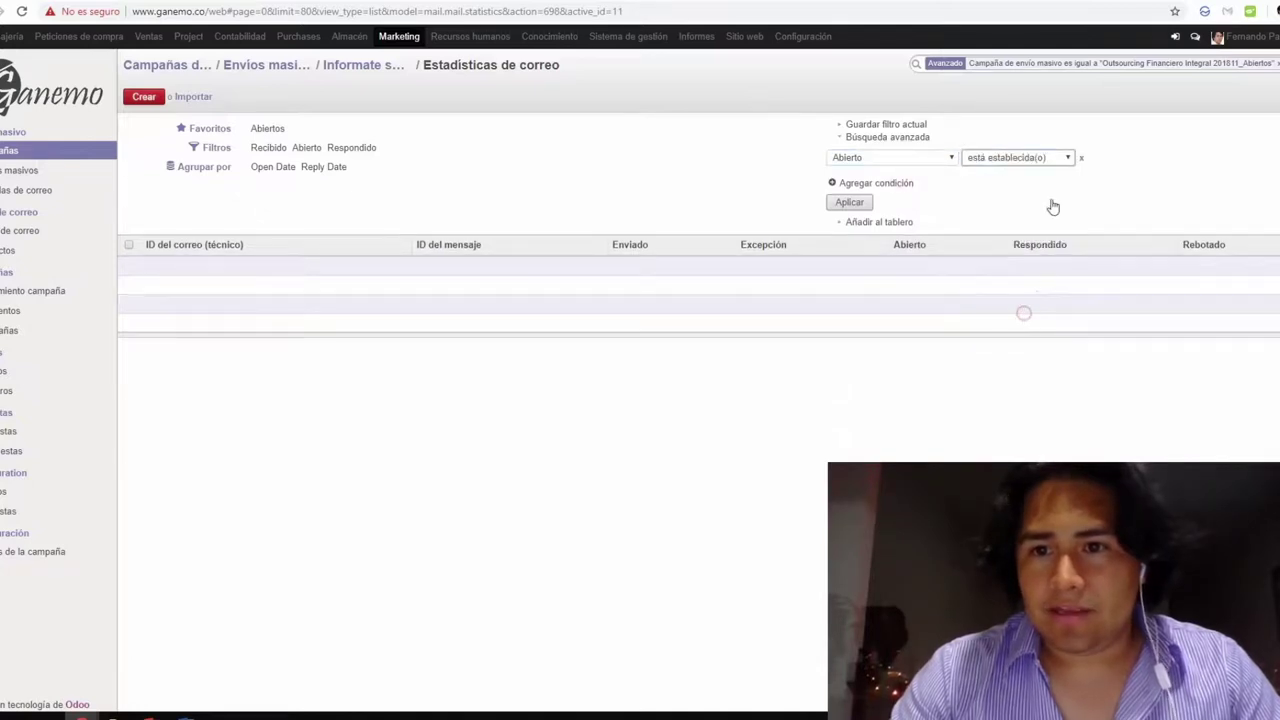
pyautogui.click(849, 204)
# - Save the current filter as 'Campaña 201811 - Abiertos'
pyautogui.click(915, 130)
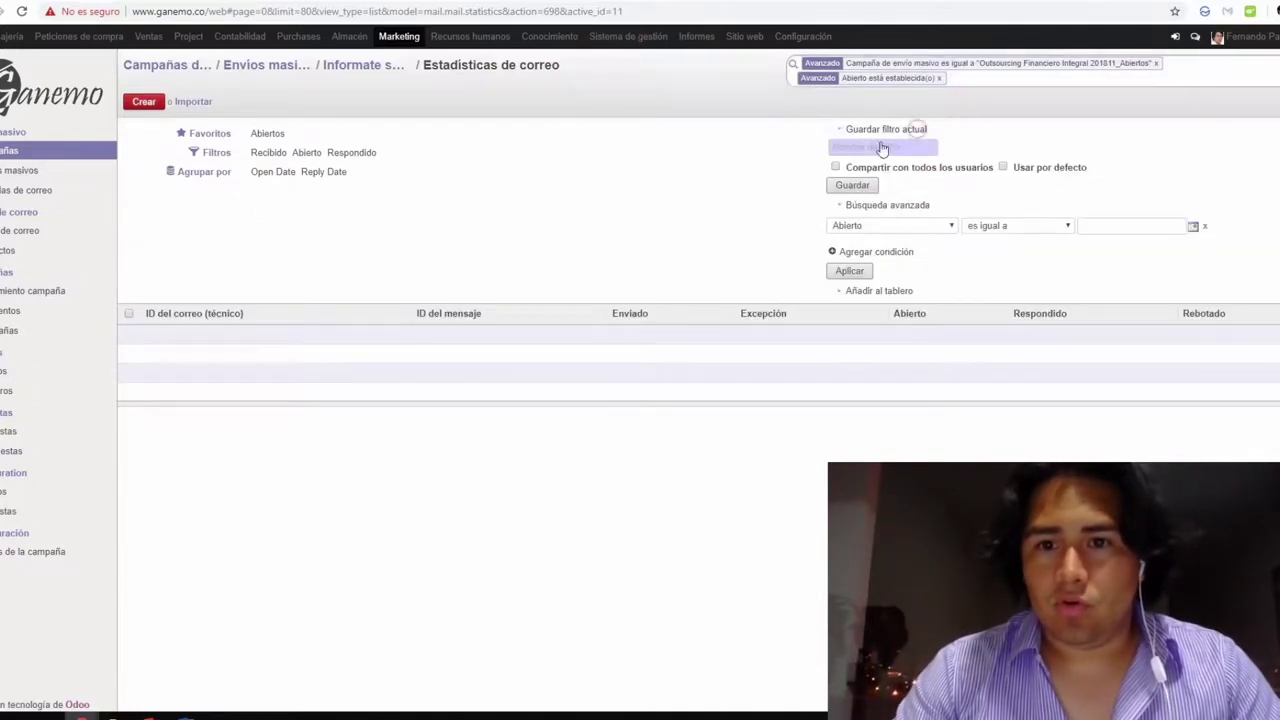
pyautogui.click(875, 148)
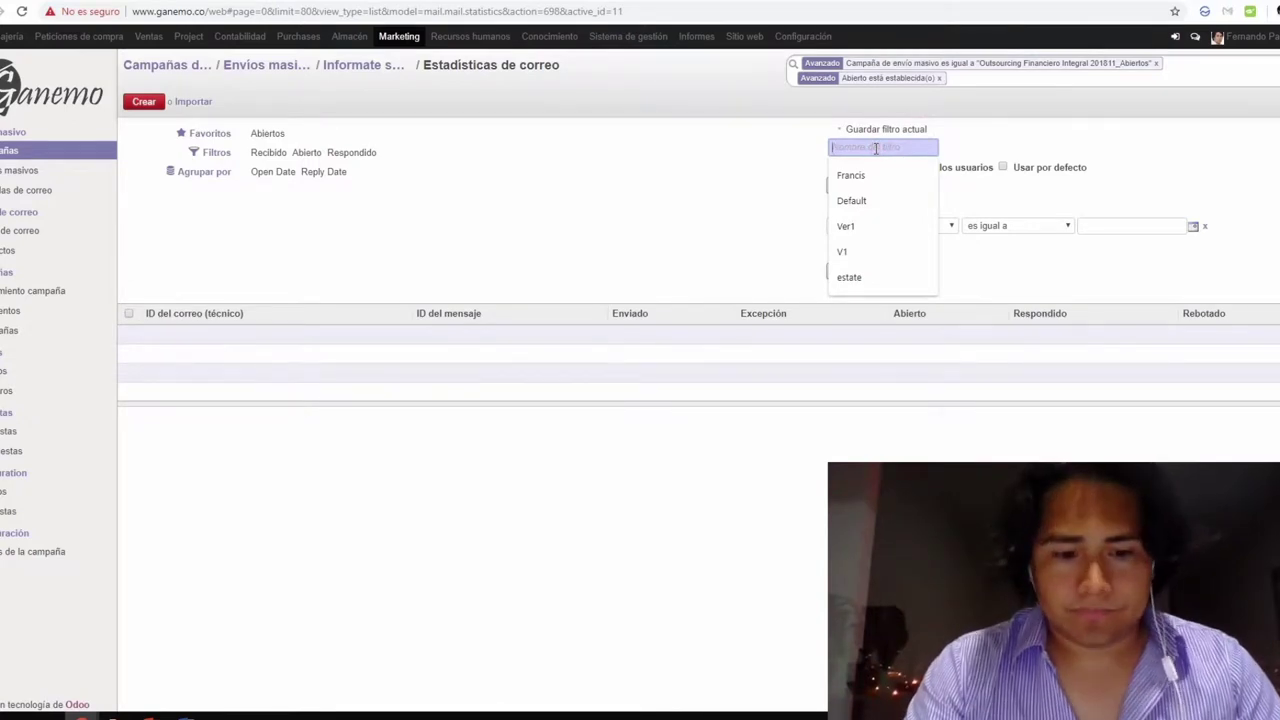
pyautogui.write('Campaña 201811')
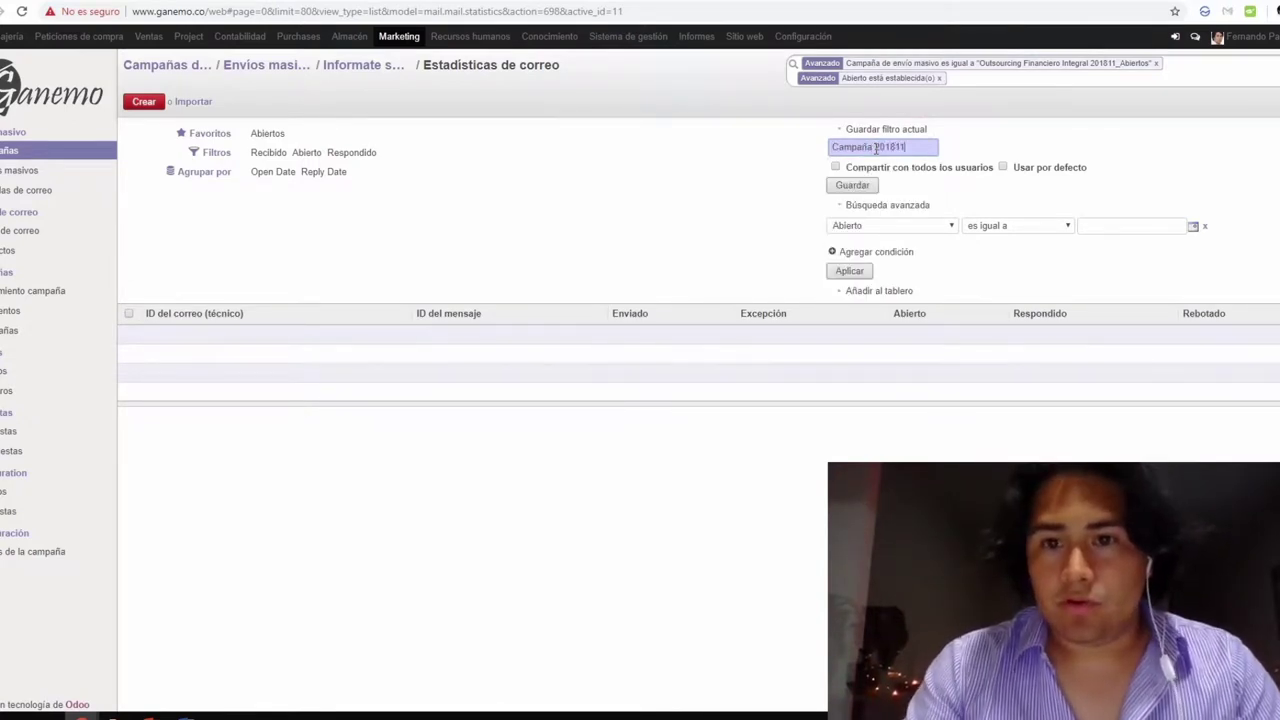
pyautogui.write(' - Abiertos')
pyautogui.click(852, 185)
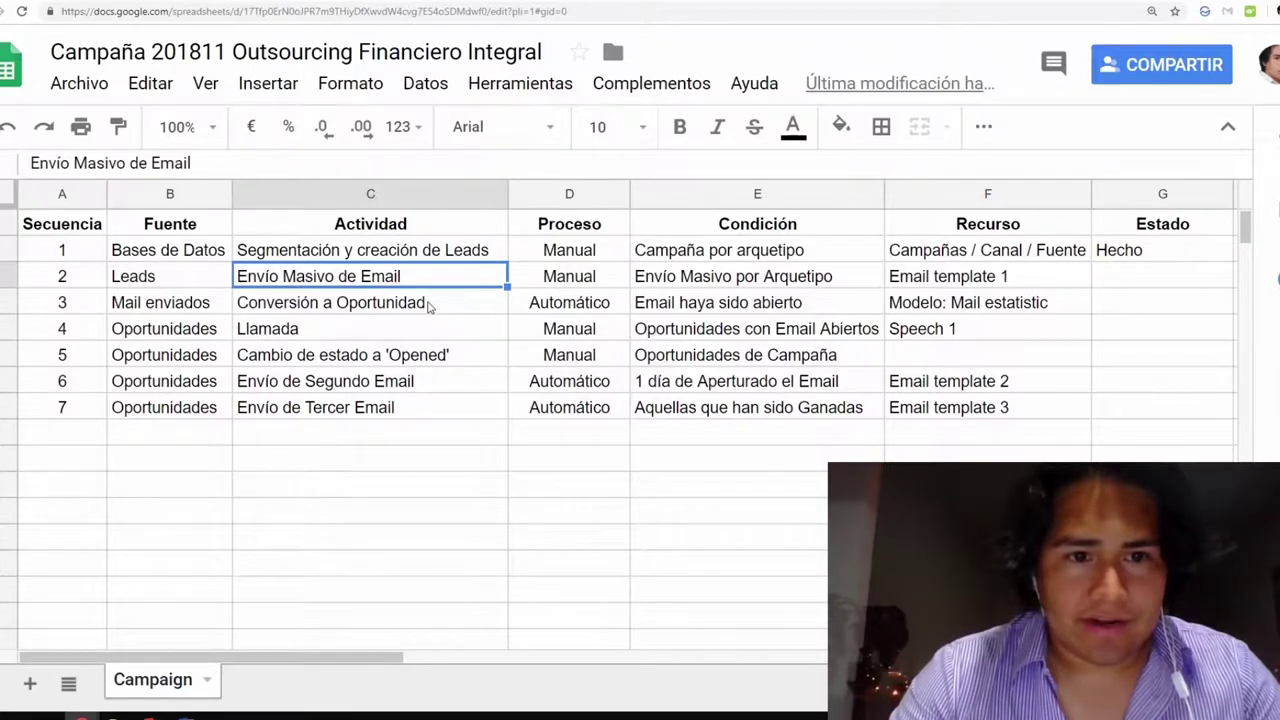
# - Switch to the campaign spreadsheet and check the Conversión a Oportunidad activity and its condition
pyautogui.click(436, 312)
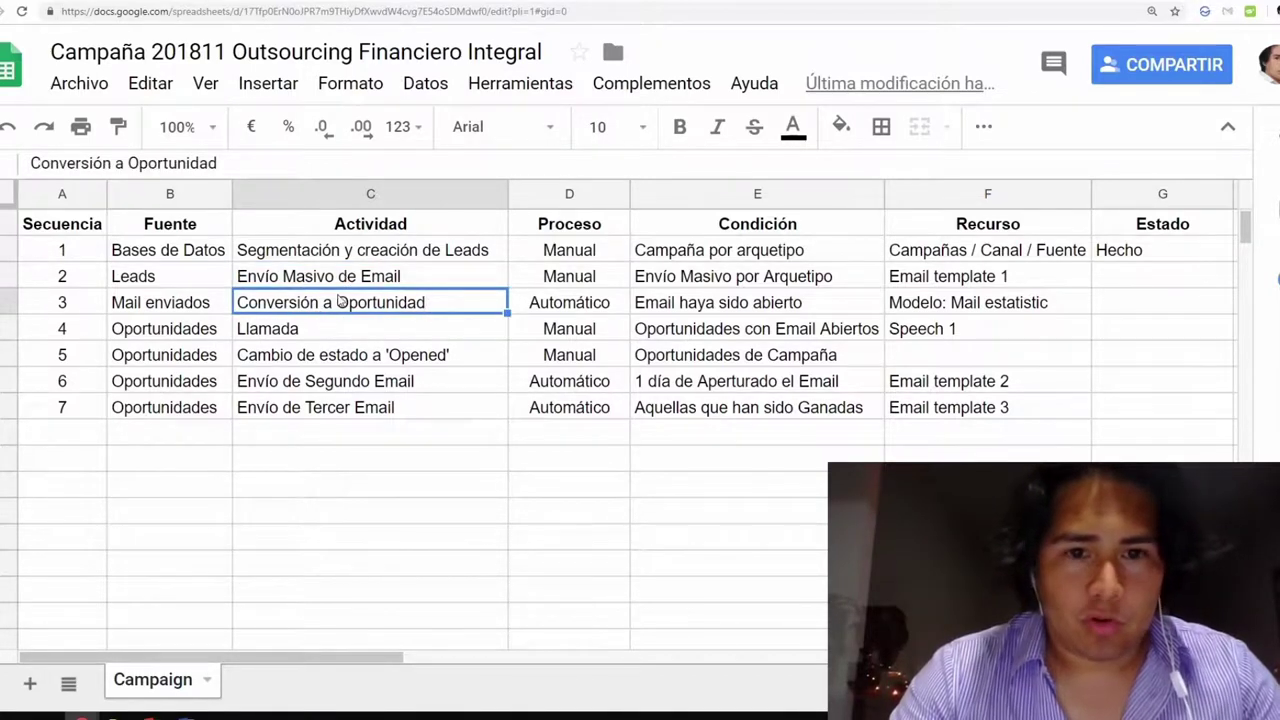
pyautogui.click(670, 302)
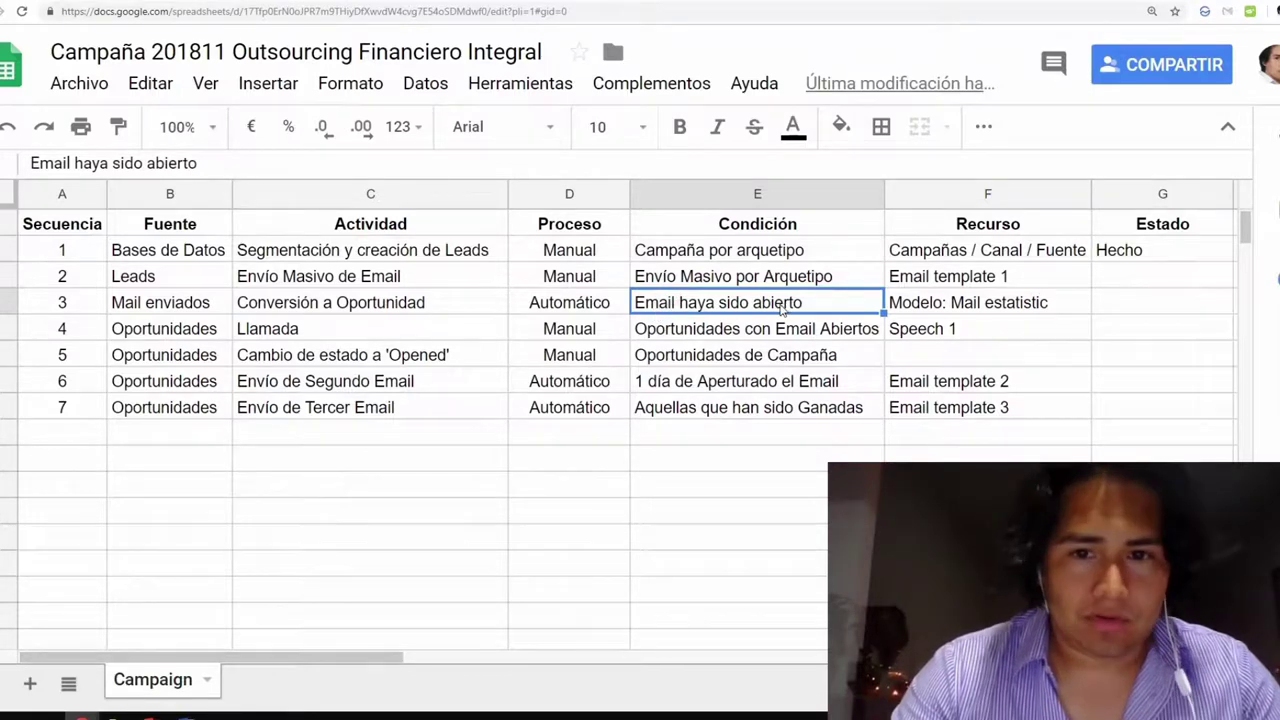
# - Switch back to Odoo, return to the mass mailing campaigns and open the list of automated marketing campaigns
pyautogui.hotkey('ctrl', 'Tab')
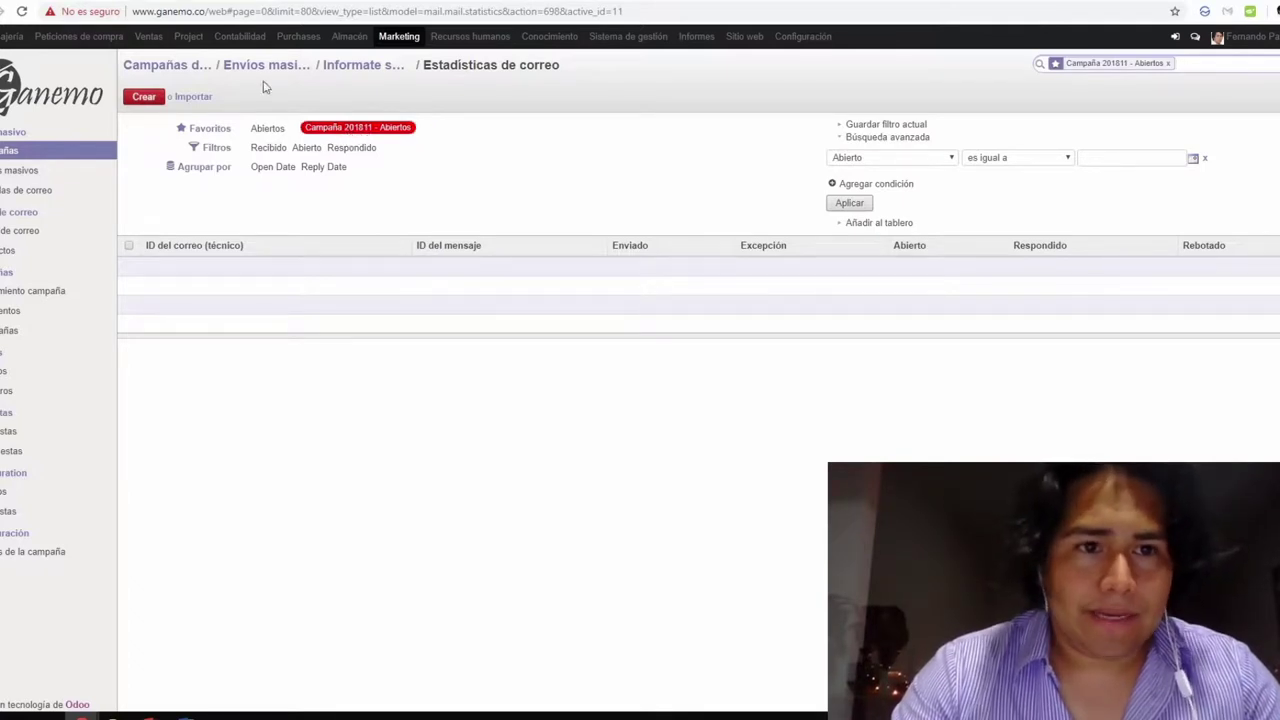
pyautogui.click(198, 70)
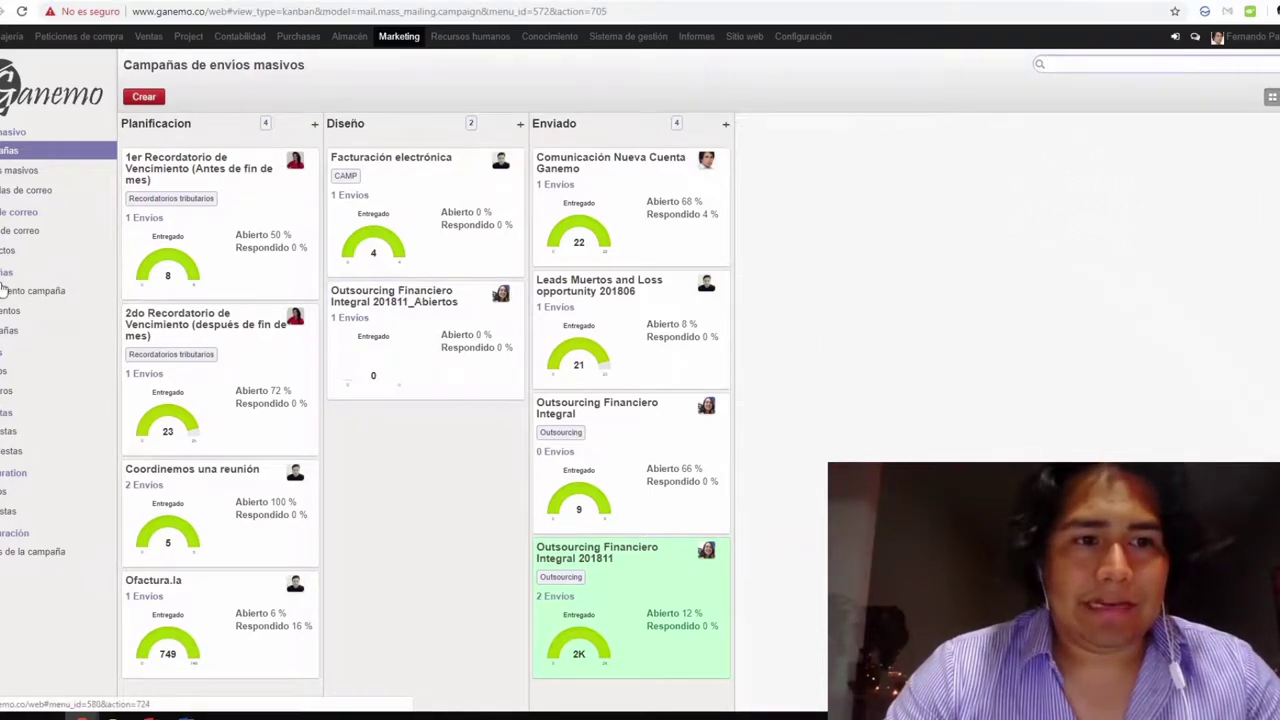
pyautogui.click(7, 334)
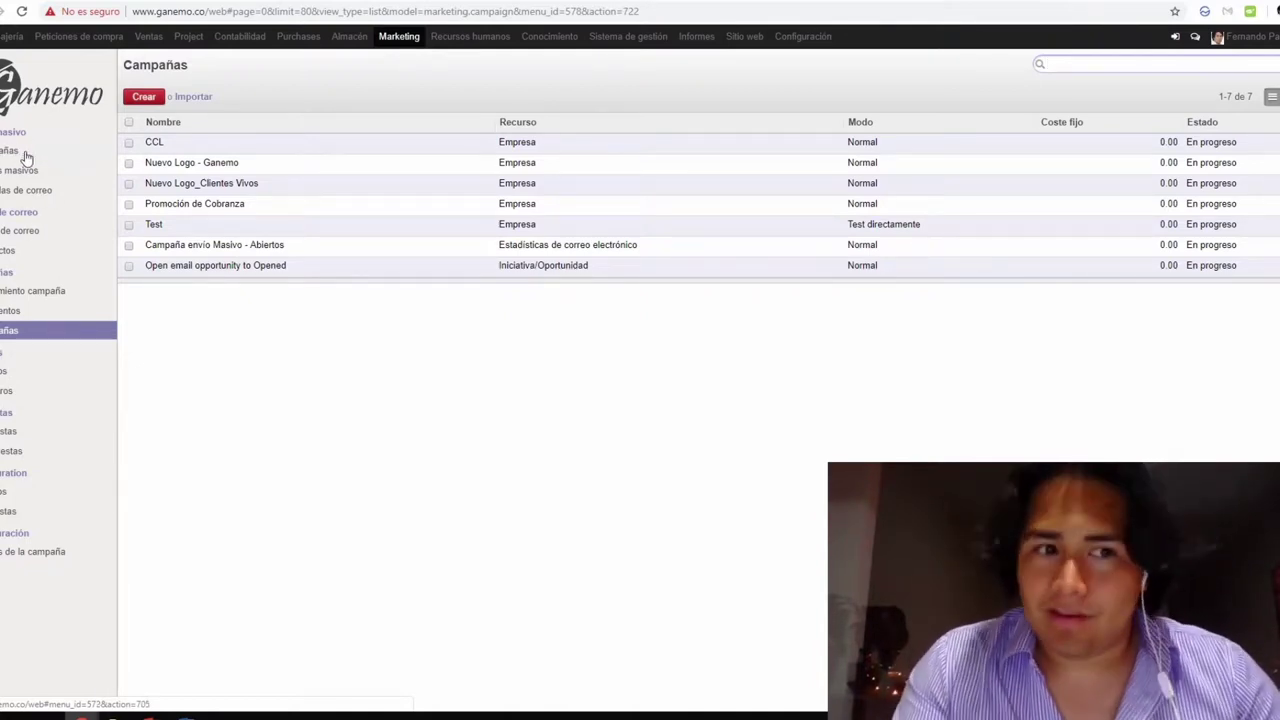
pyautogui.click(7, 337)
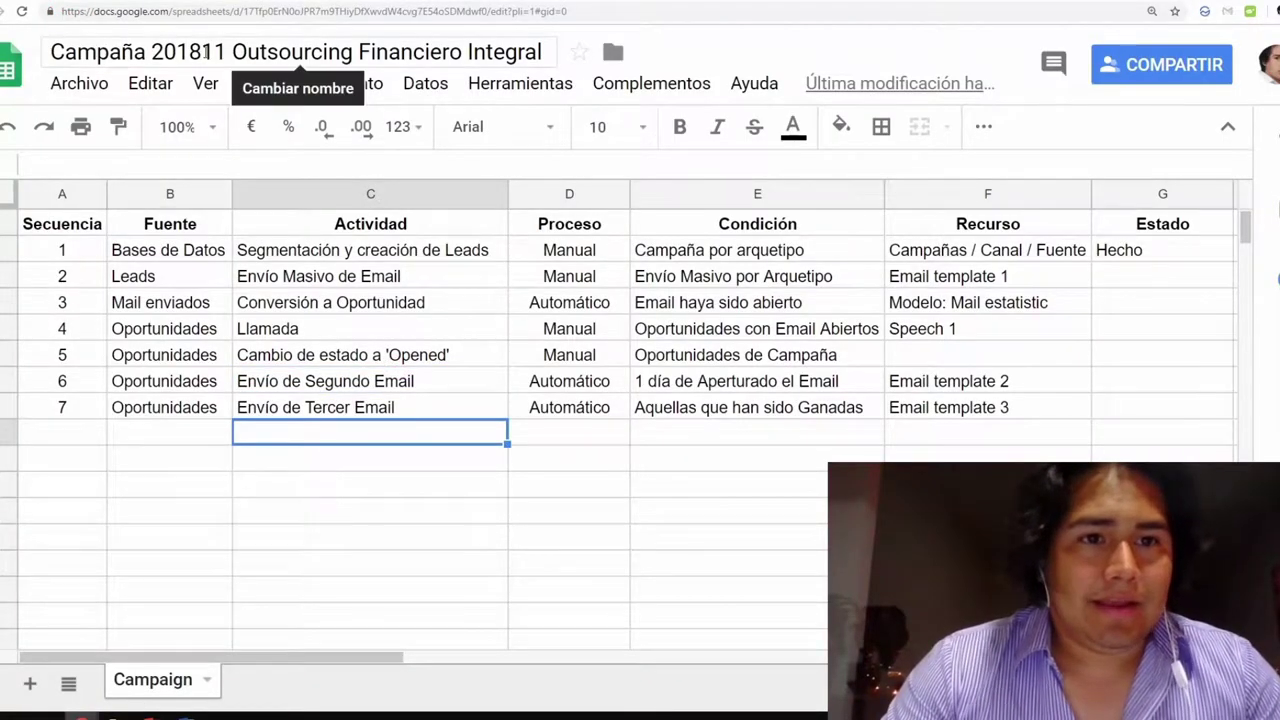
# - Return to the campaign spreadsheet and review its title, the activities from lead segmentation to the third email, and the conversion's process type
pyautogui.tripleClick(190, 52)
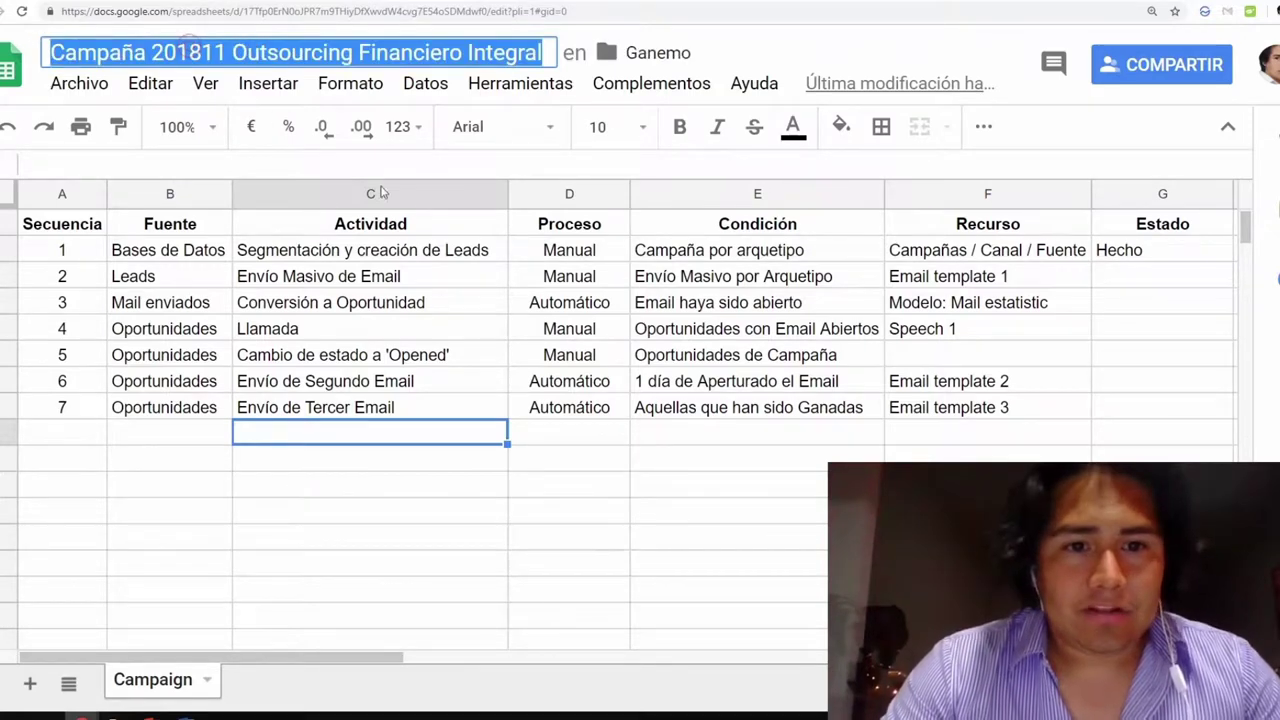
pyautogui.press('Return')
pyautogui.click(466, 404)
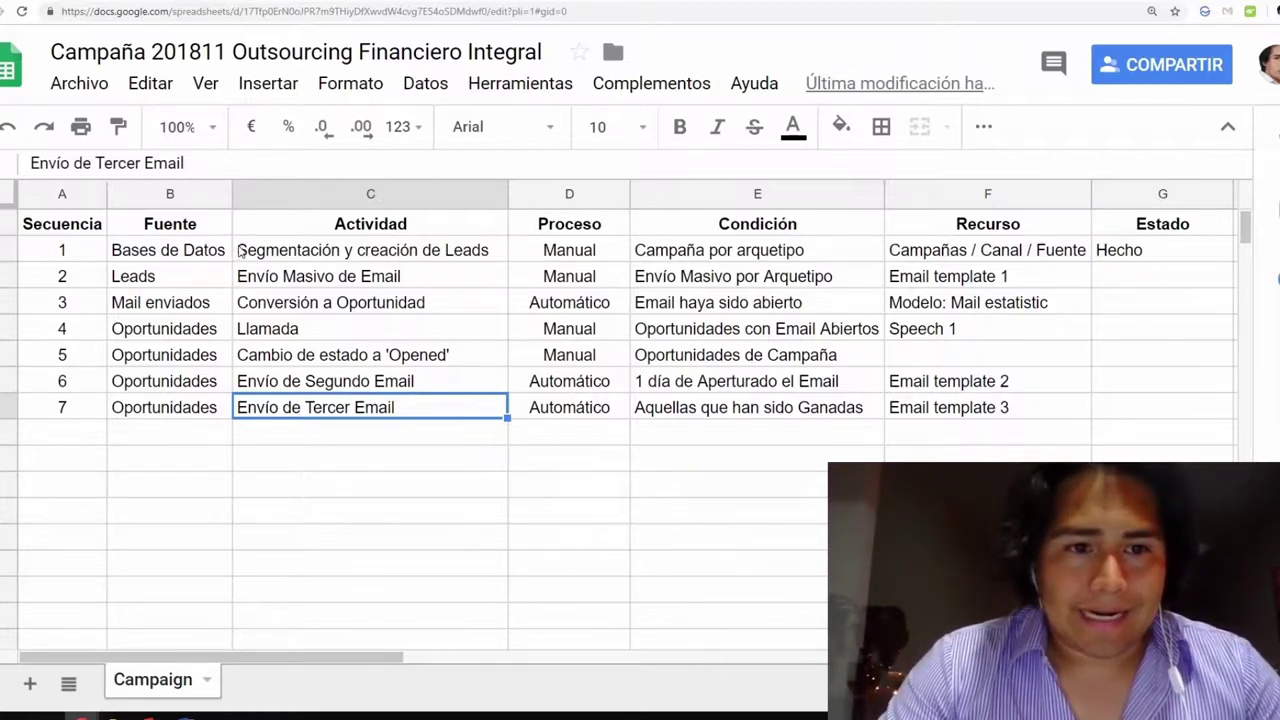
pyautogui.click(240, 252)
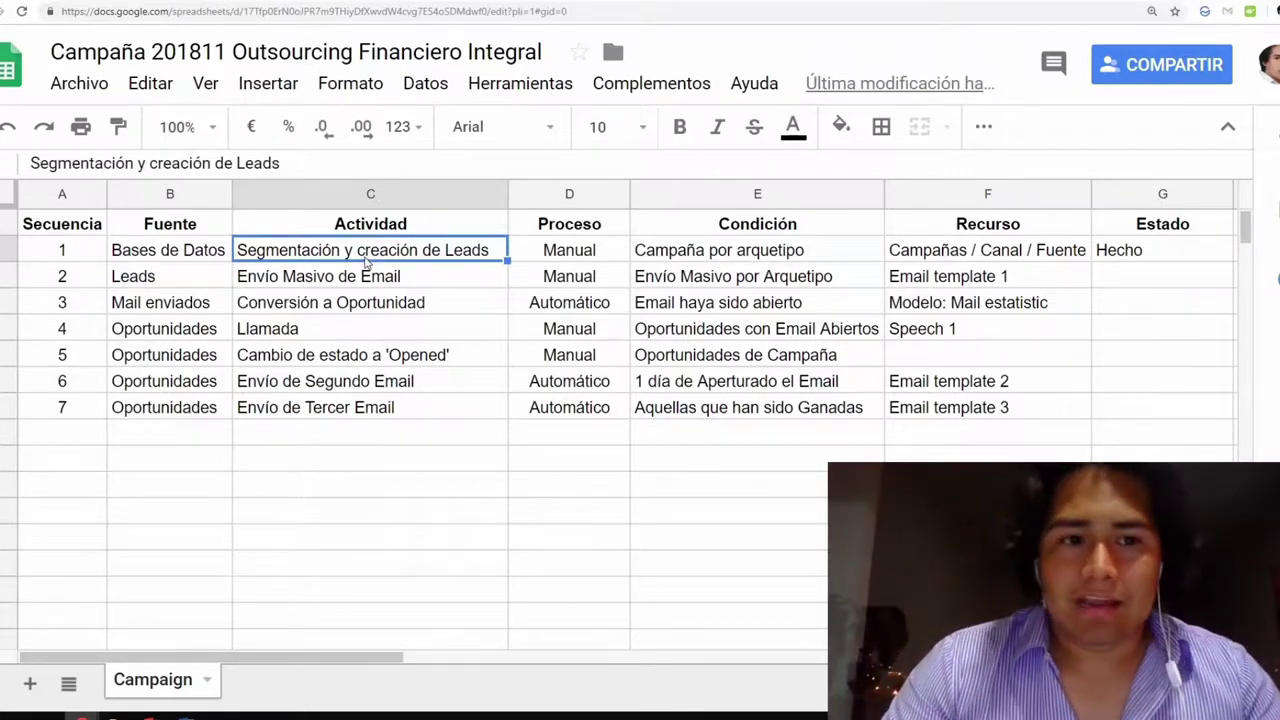
pyautogui.click(374, 279)
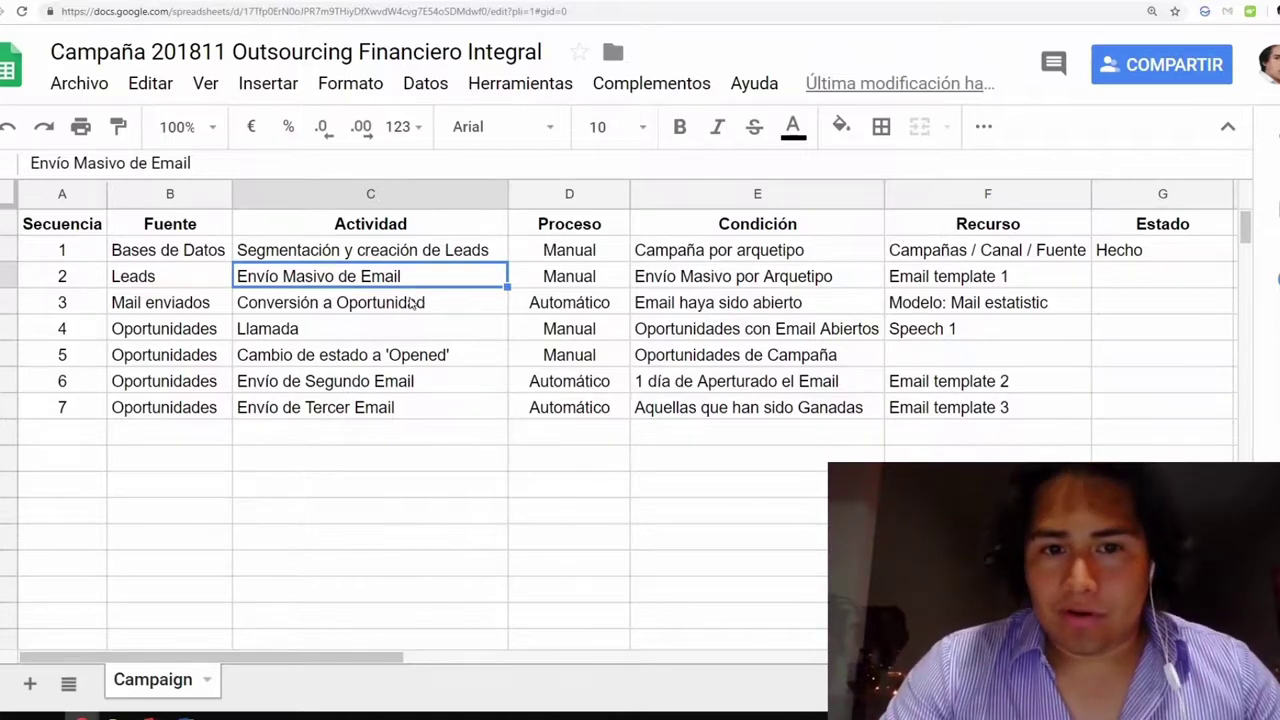
pyautogui.click(519, 305)
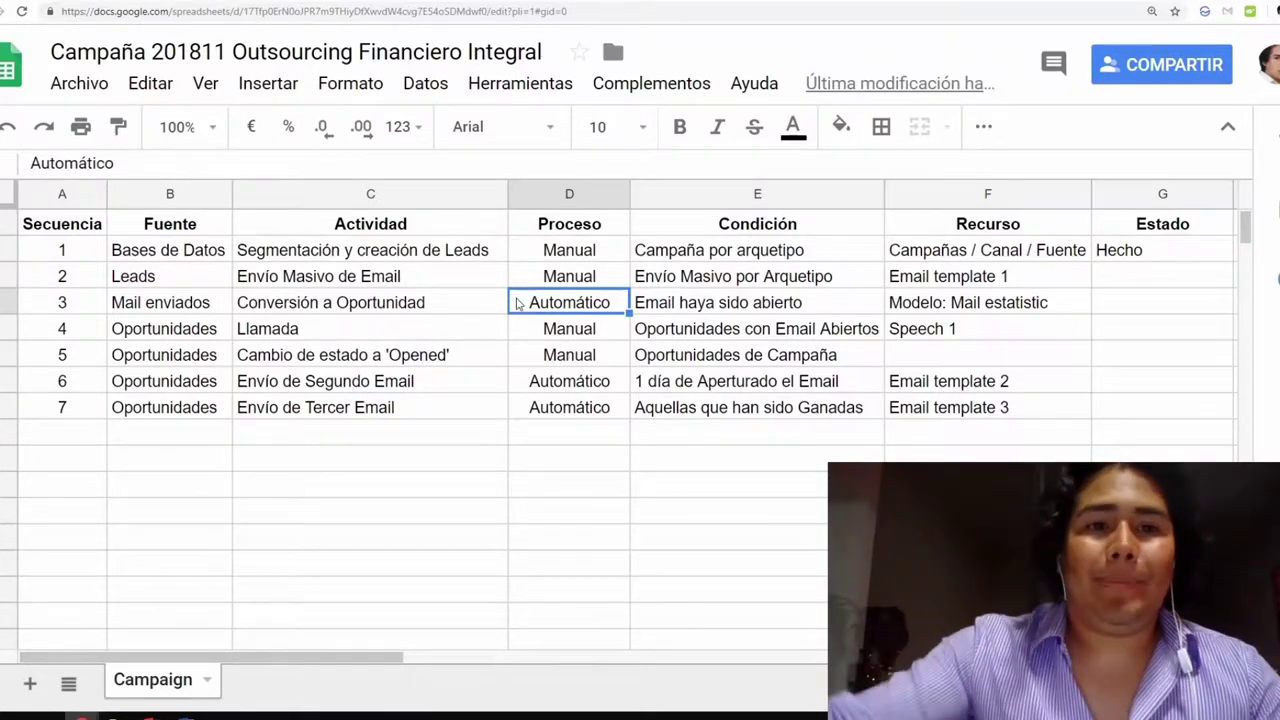
pyautogui.click(335, 42)
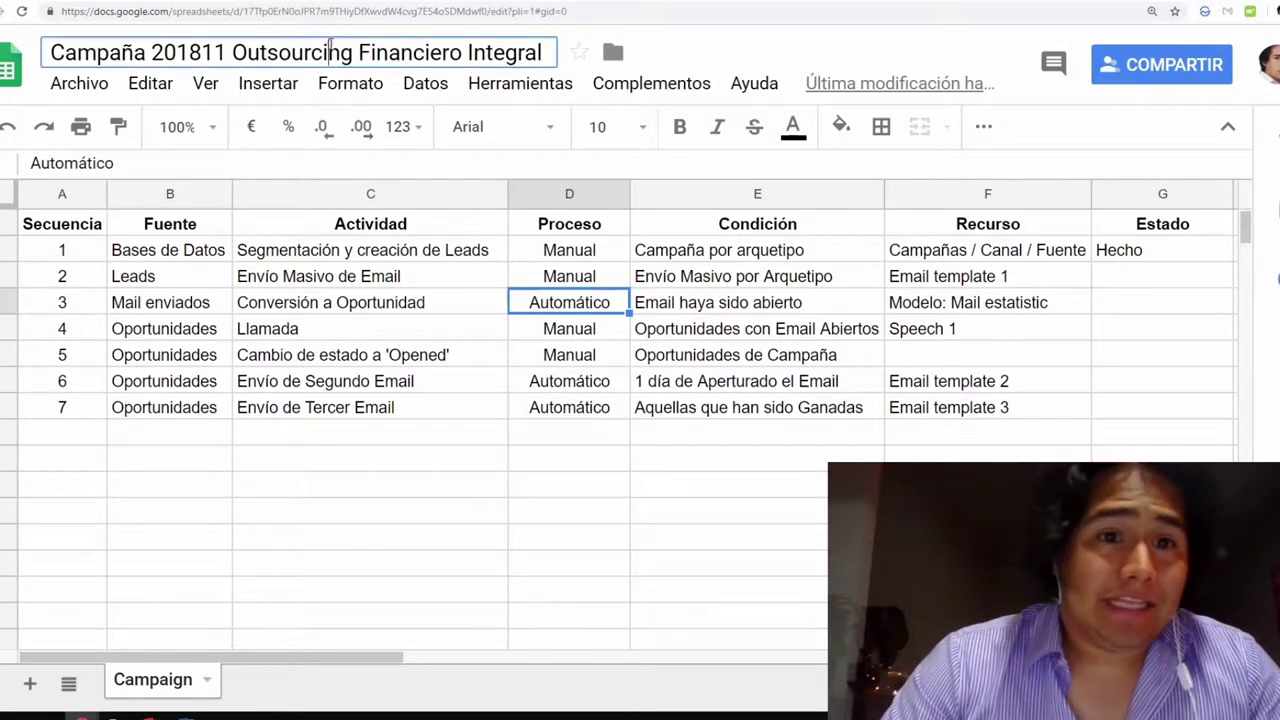
# - Review the source, activity and process type of the mass email and Conversión a Oportunidad rows in the campaign sequence
pyautogui.click(562, 280)
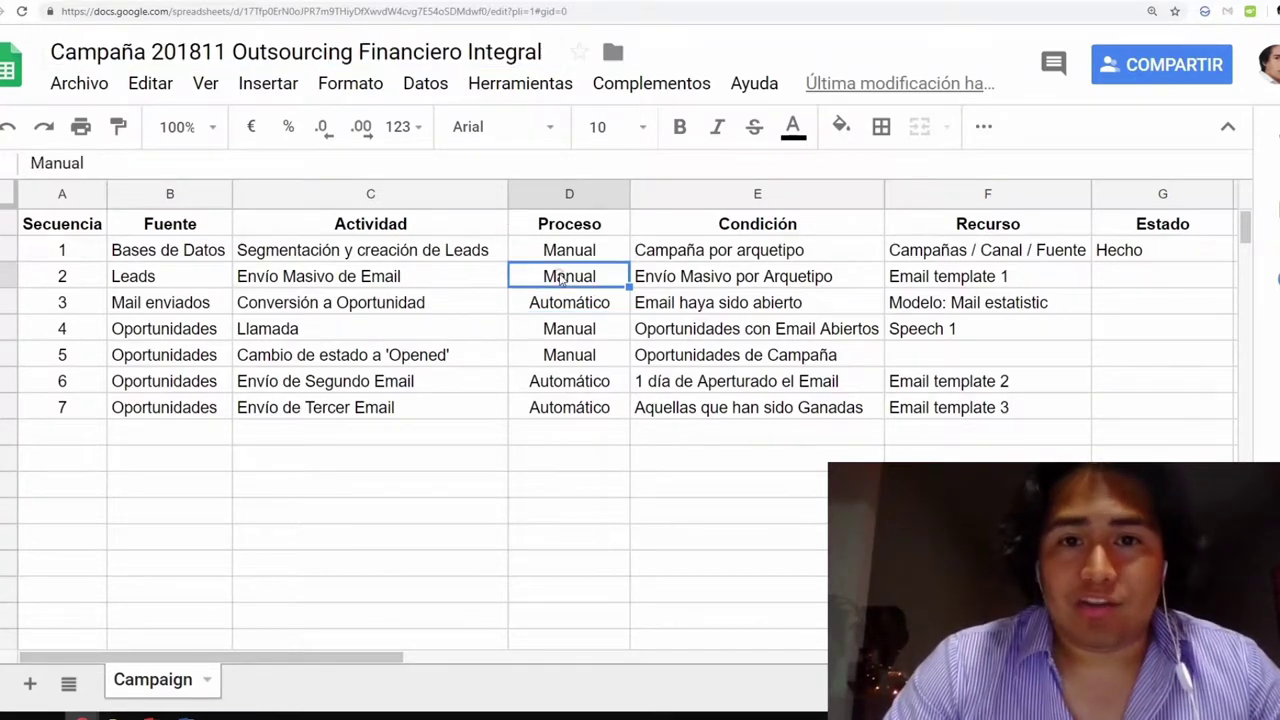
pyautogui.press('Down')
pyautogui.press('Left')
pyautogui.press('Left')
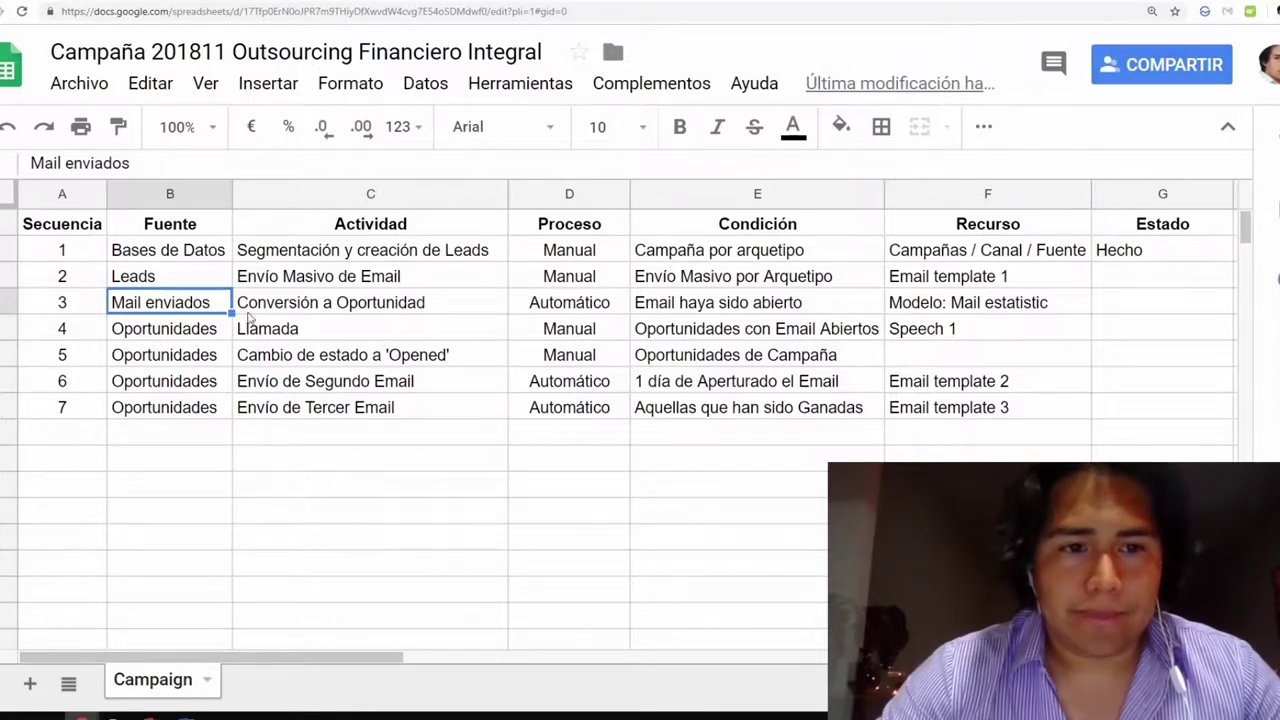
pyautogui.click(393, 312)
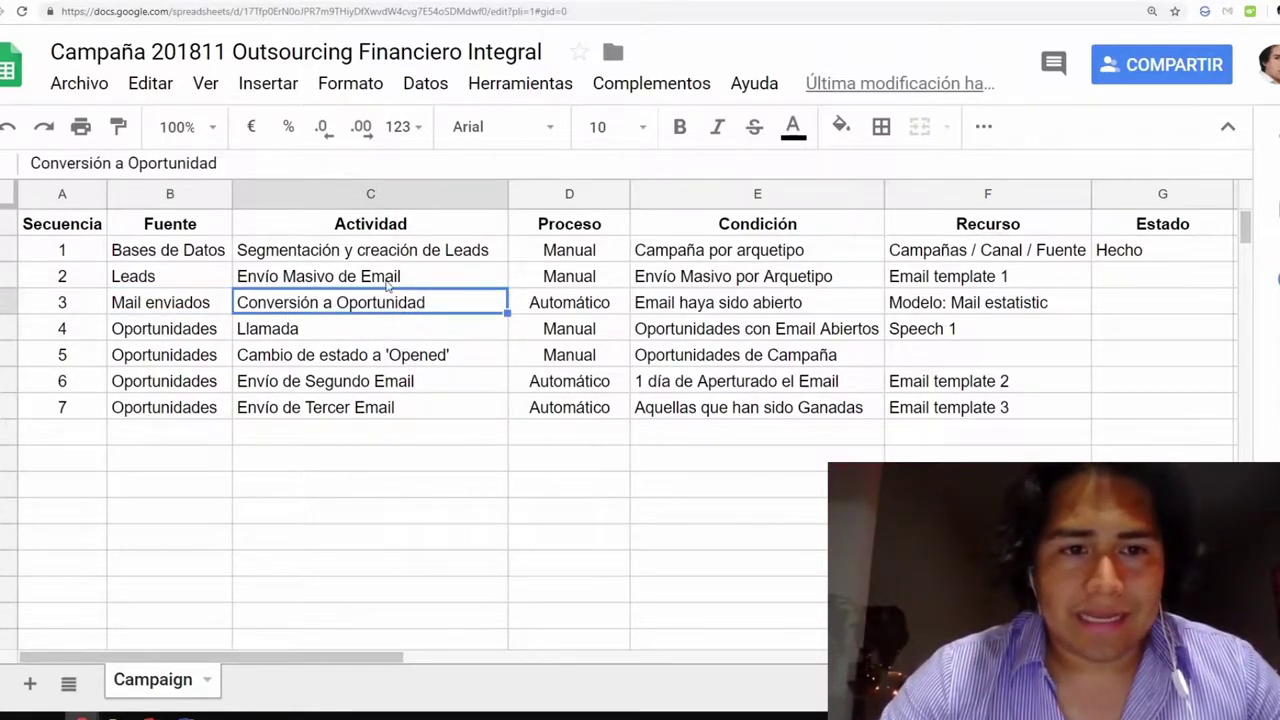
pyautogui.click(201, 273)
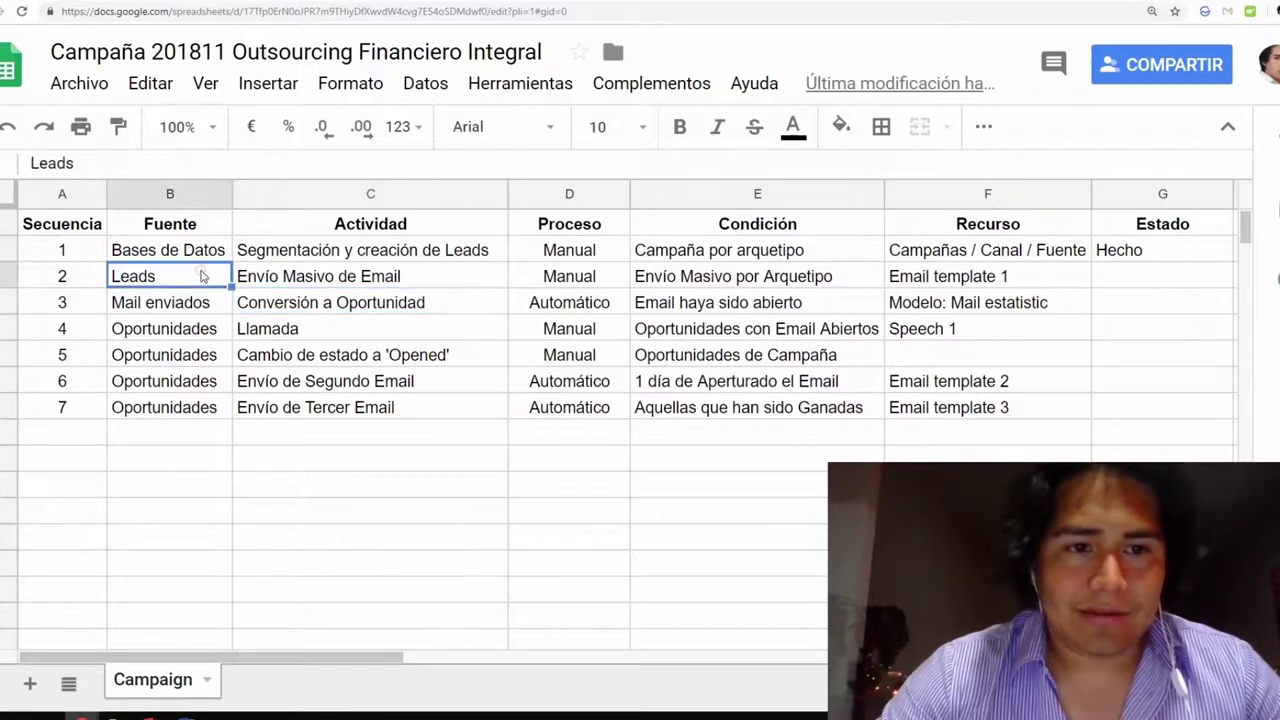
pyautogui.click(291, 308)
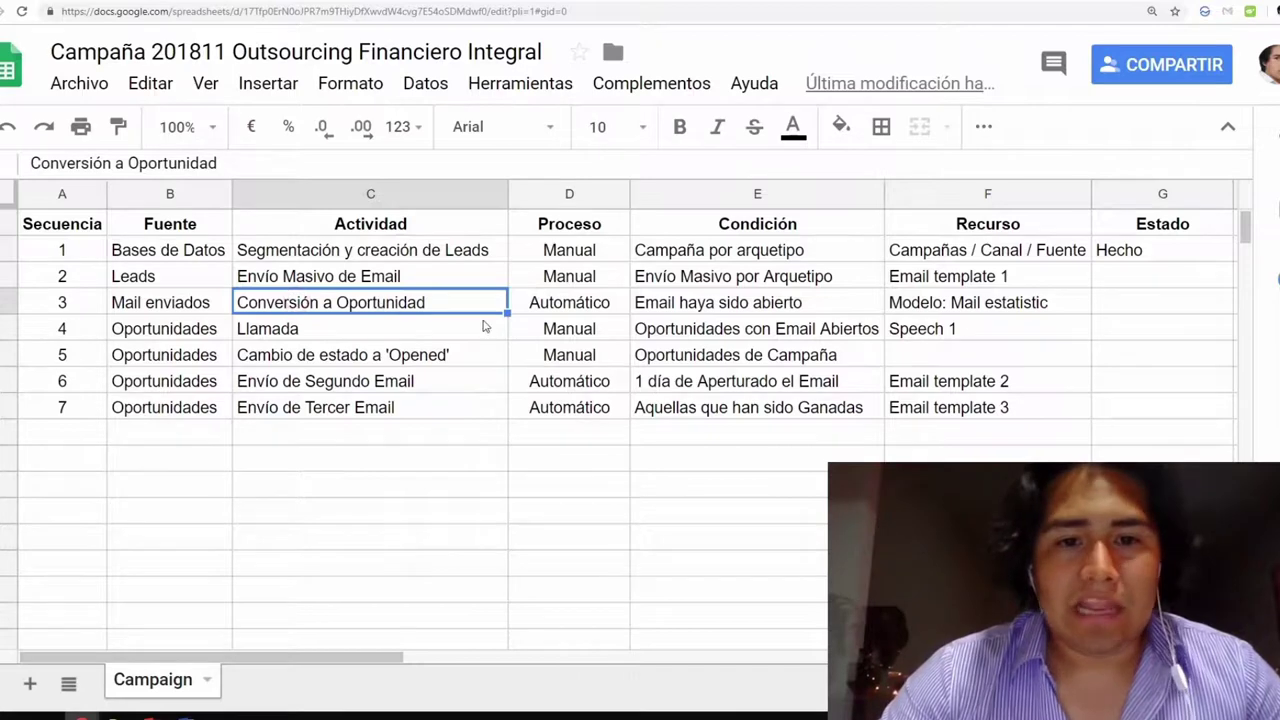
pyautogui.click(555, 312)
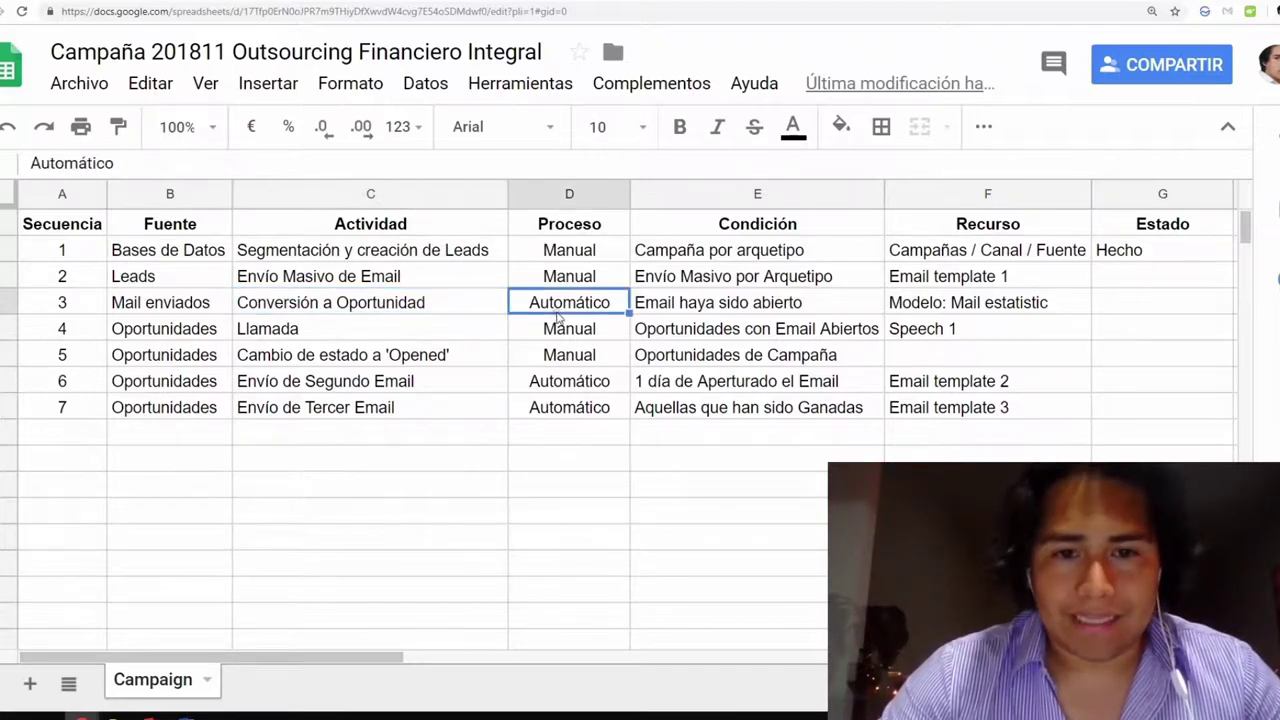
# - Switch to Odoo and open the automated marketing campaign 'Campaña envío Masivo - Abiertos' for editing
pyautogui.hotkey('alt', 'Tab')
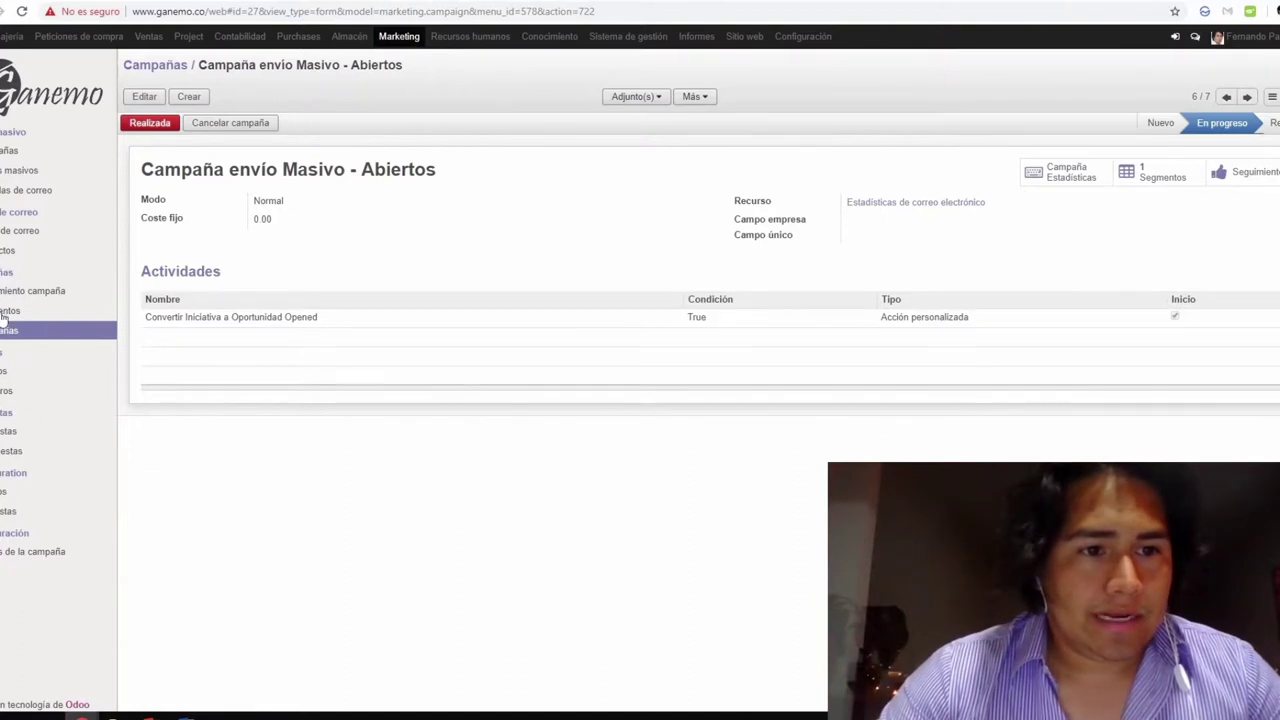
pyautogui.click(5, 331)
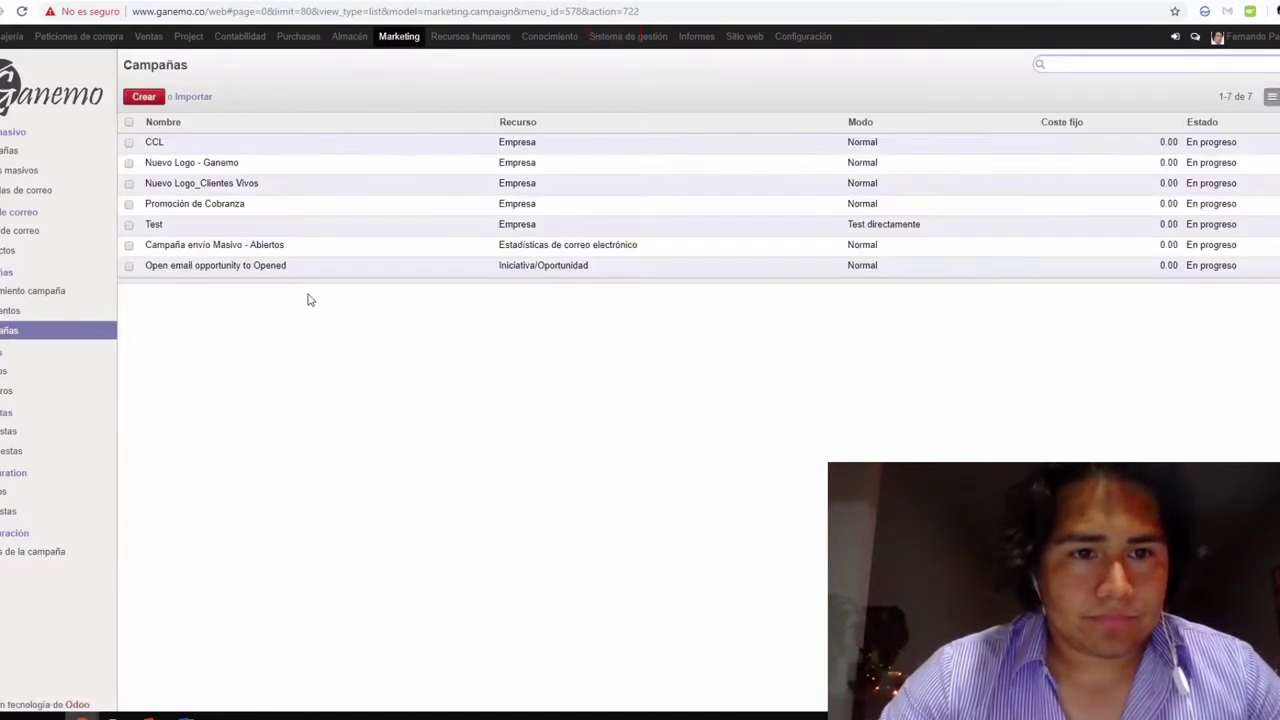
pyautogui.click(234, 246)
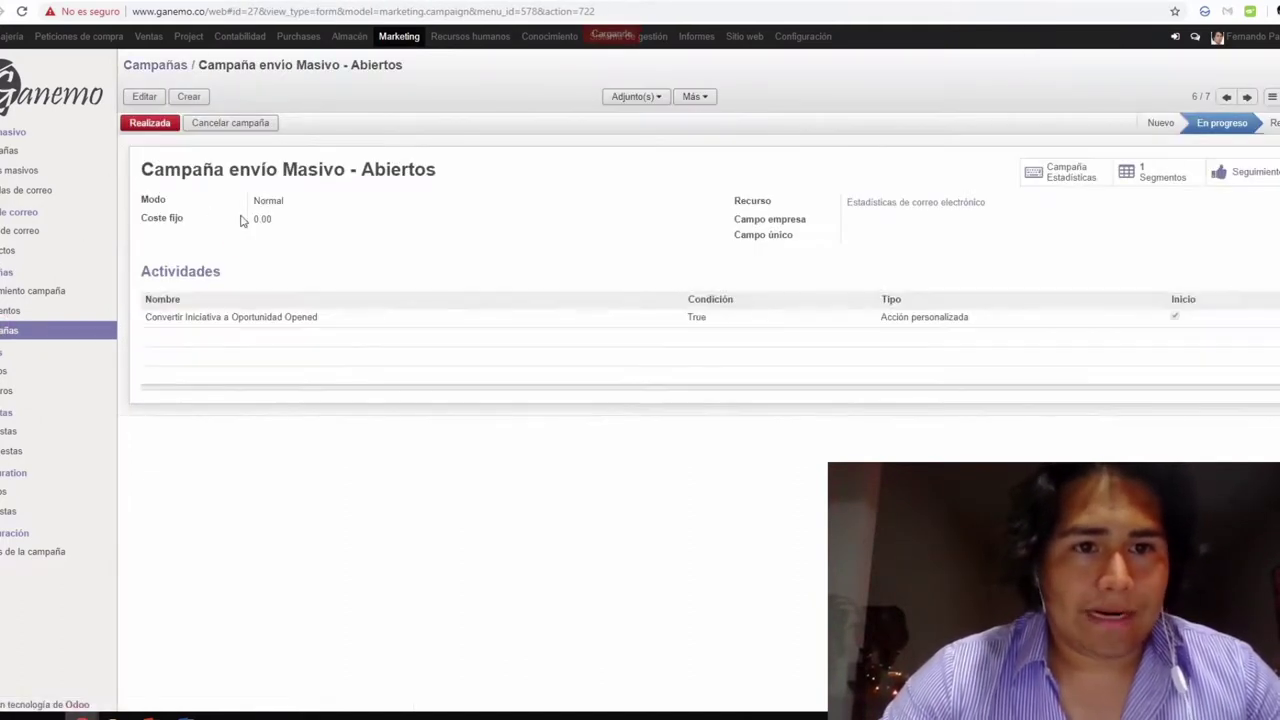
pyautogui.click(144, 97)
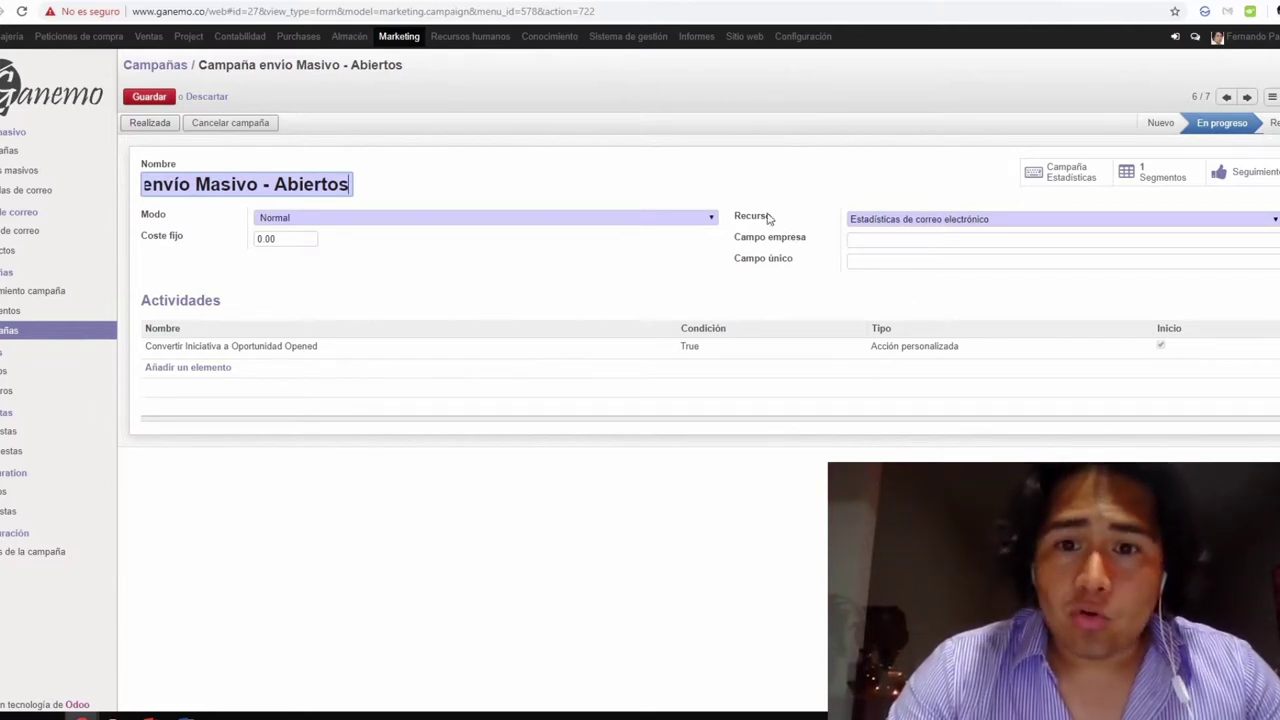
pyautogui.press('BackSpace')
pyautogui.press('BackSpace')
pyautogui.press('BackSpace')
pyautogui.press('BackSpace')
pyautogui.press('BackSpace')
pyautogui.press('BackSpace')
pyautogui.press('BackSpace')
pyautogui.press('BackSpace')
pyautogui.press('BackSpace')
pyautogui.press('BackSpace')
pyautogui.press('BackSpace')
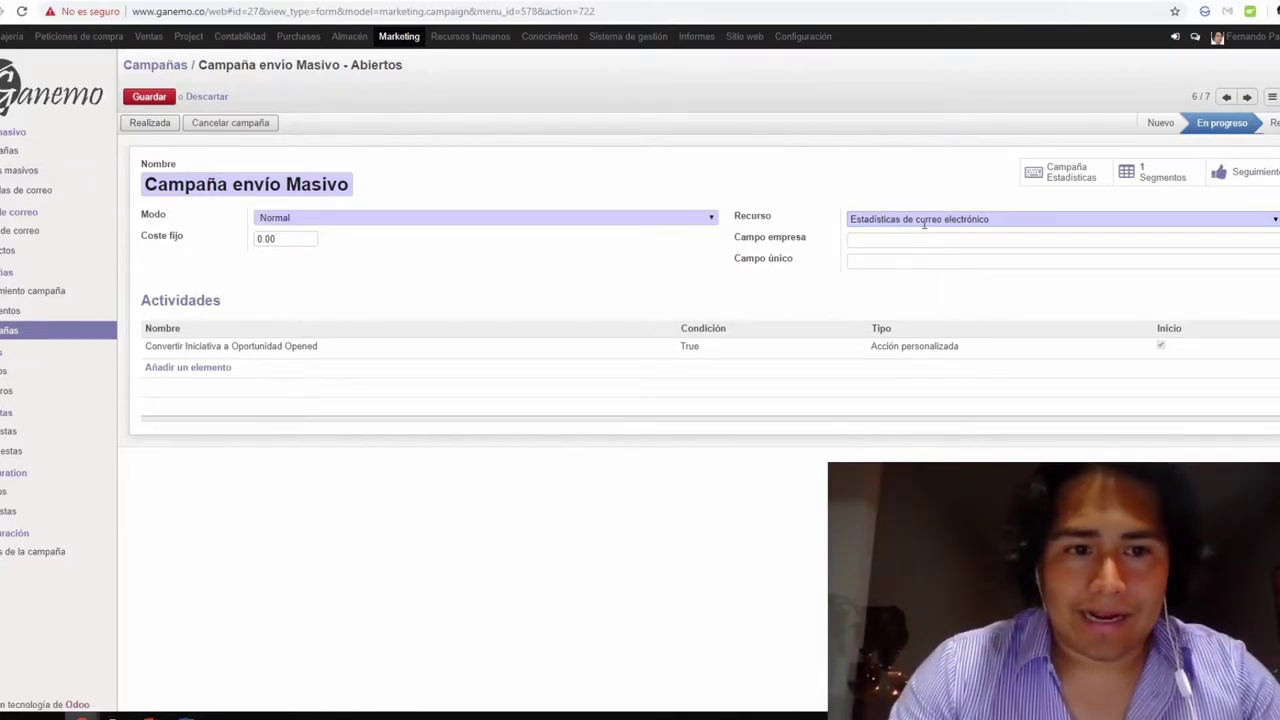
# - Examine the settings and condition of the campaign activity 'Convertir Iniciativa a Oportunidad Opened'
pyautogui.click(257, 351)
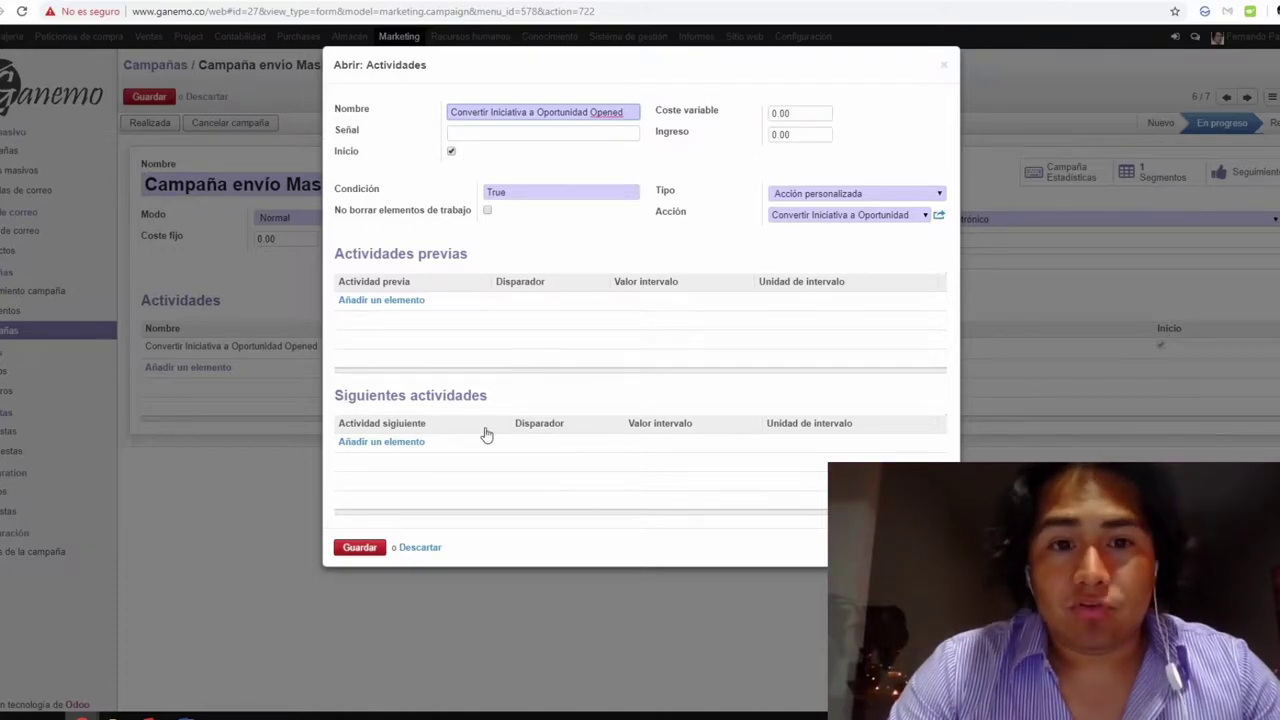
pyautogui.click(360, 547)
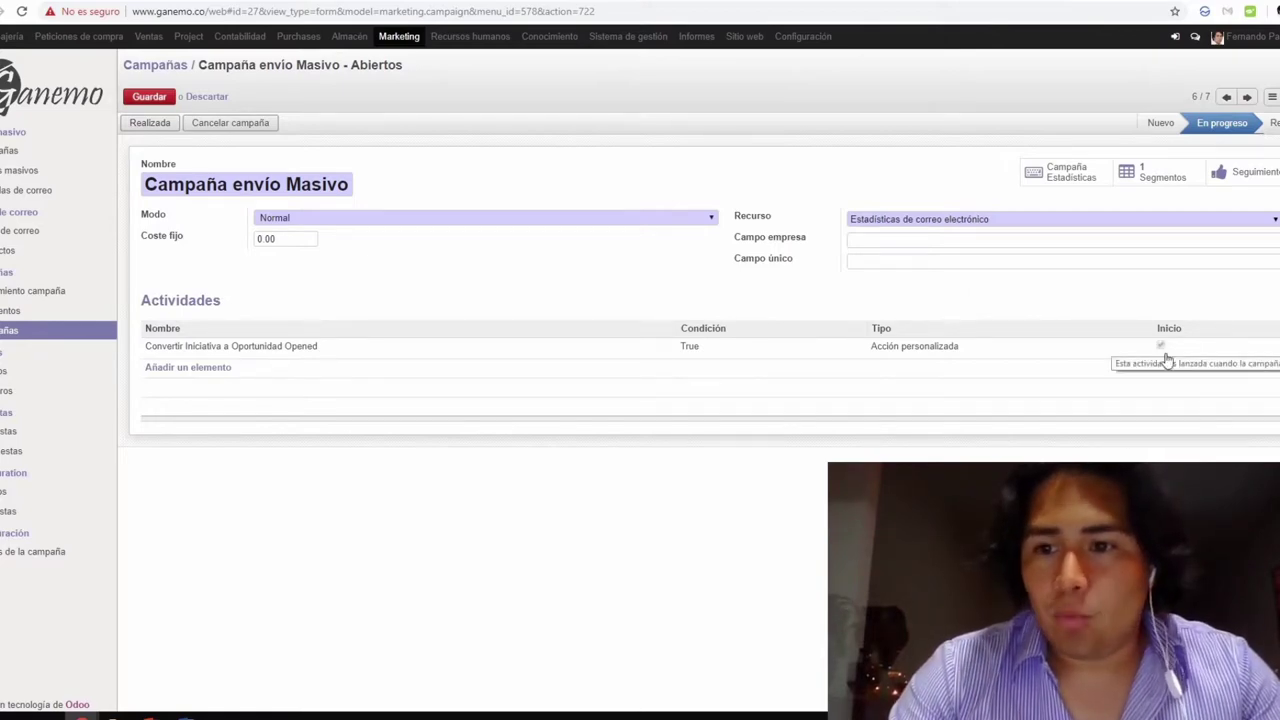
pyautogui.click(467, 350)
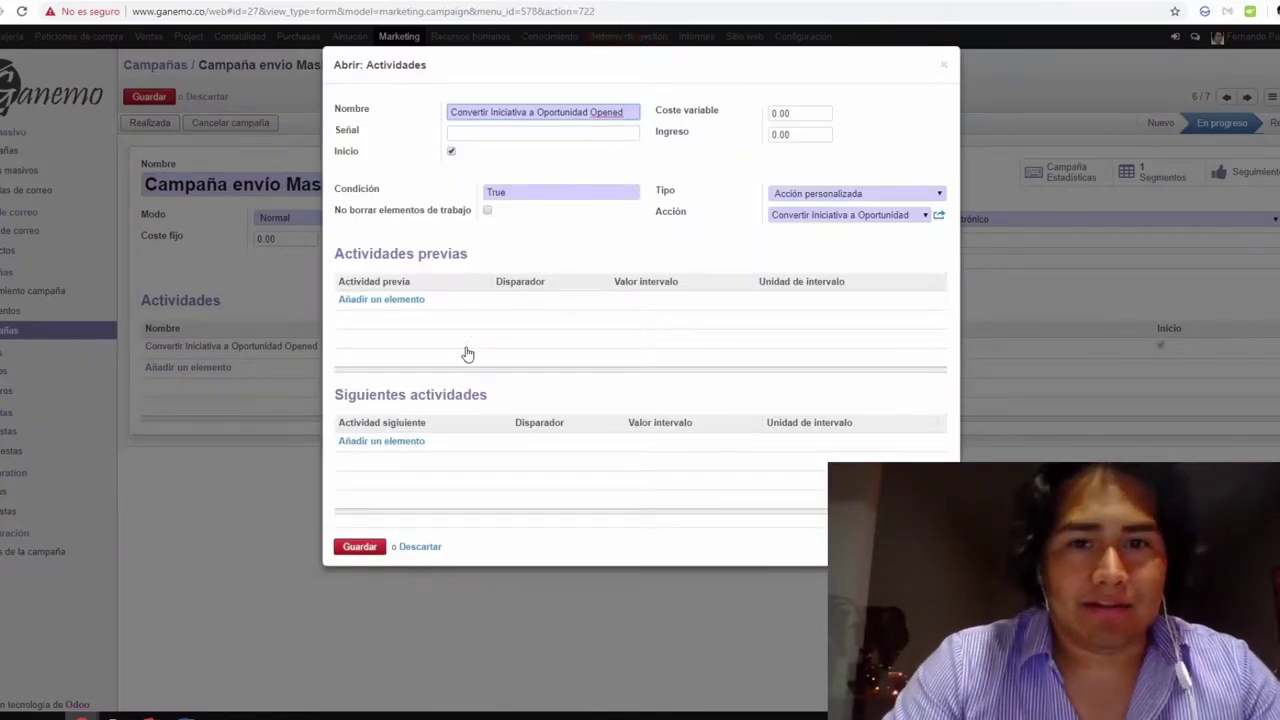
pyautogui.click(530, 196)
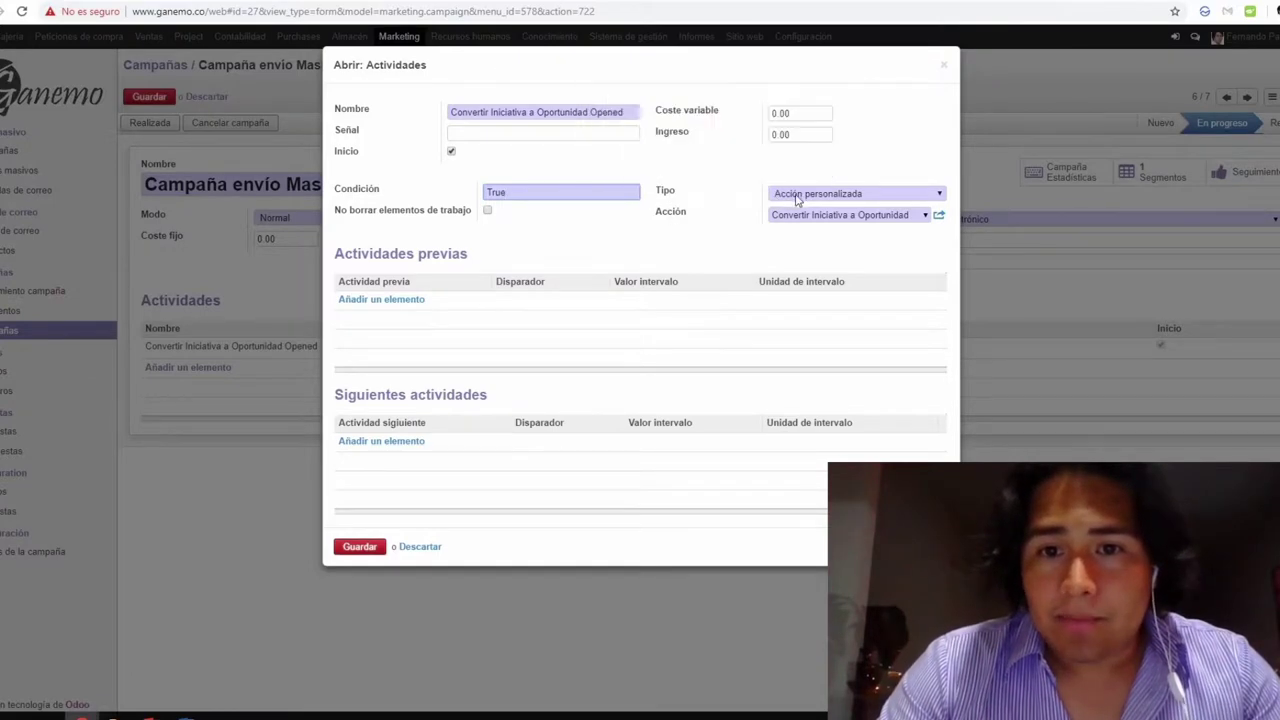
# - Set the activity's type to Acción personalizada and its action to Convertir Iniciativa a Oportunidad, and save the activity
pyautogui.click(797, 194)
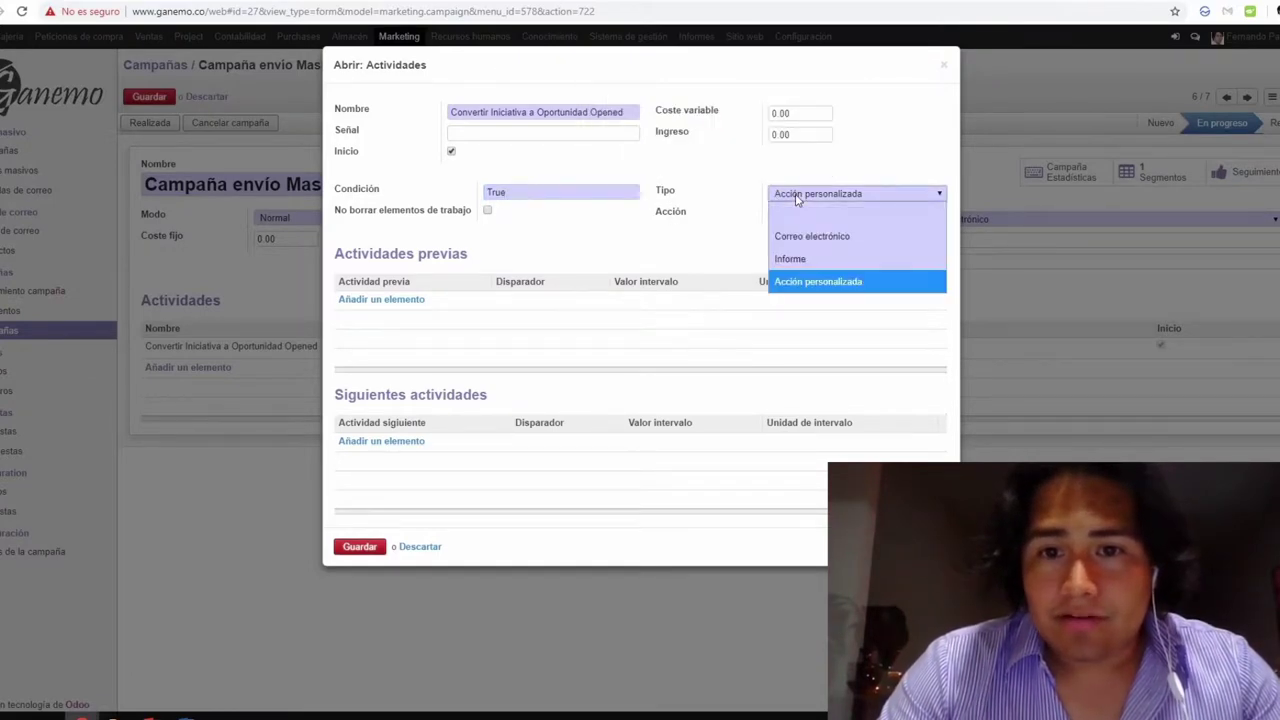
pyautogui.click(810, 284)
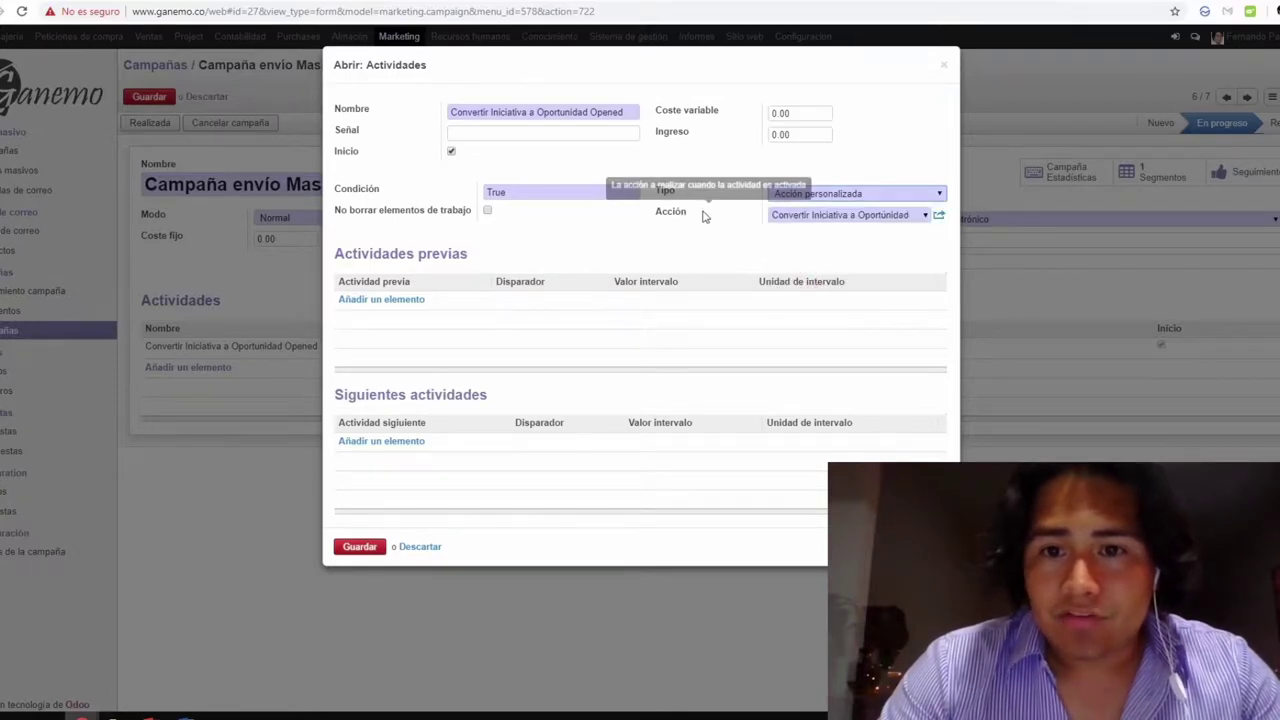
pyautogui.moveTo(913, 215); pyautogui.dragTo(710, 222)
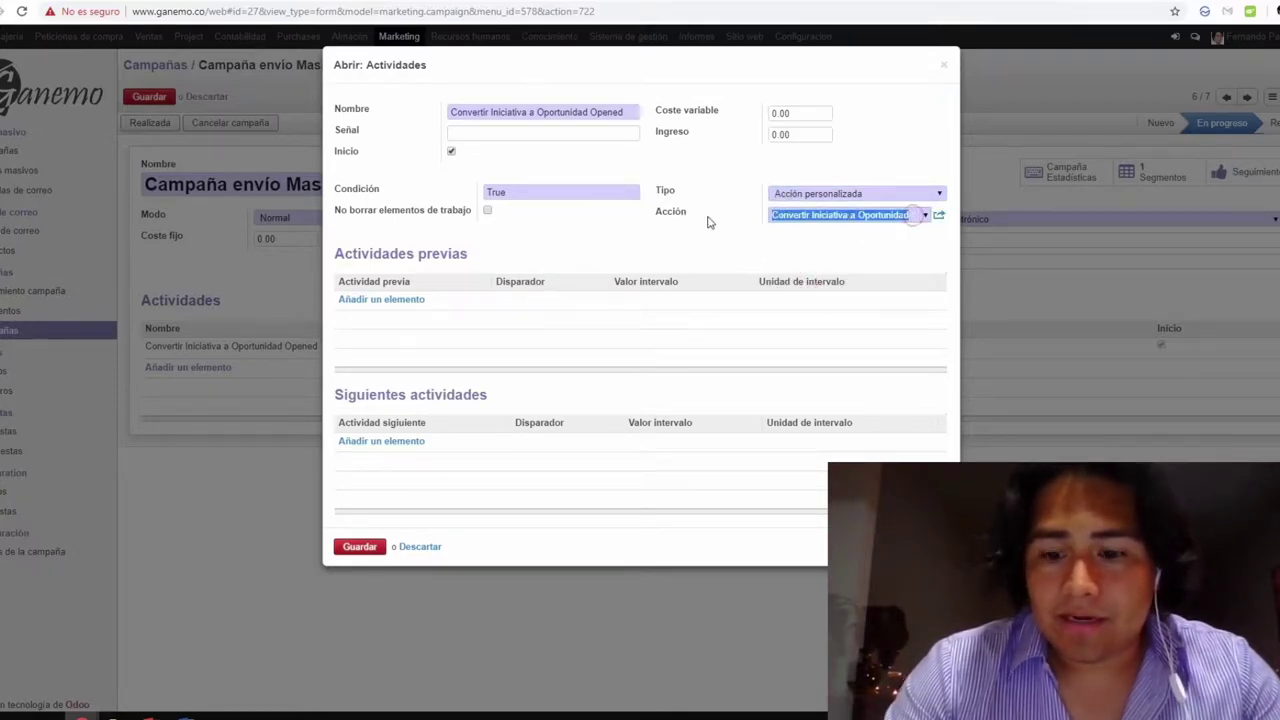
pyautogui.press('BackSpace')
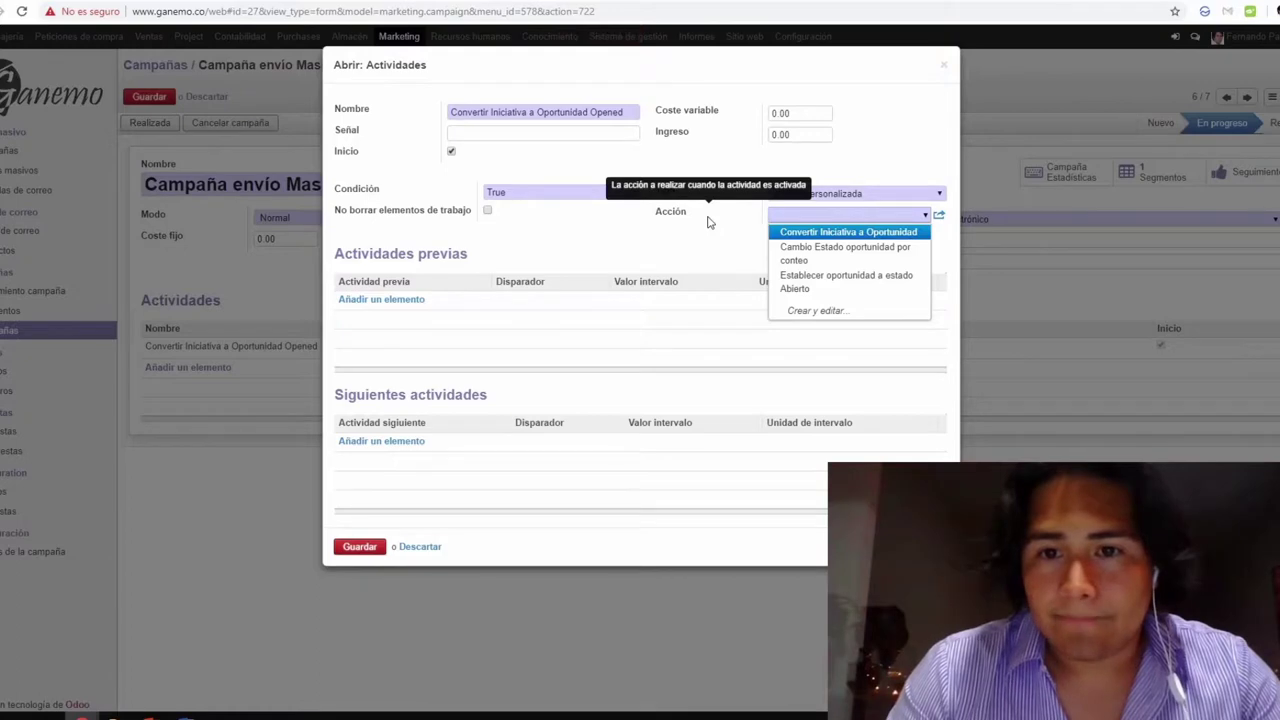
pyautogui.press('Down')
pyautogui.press('Up')
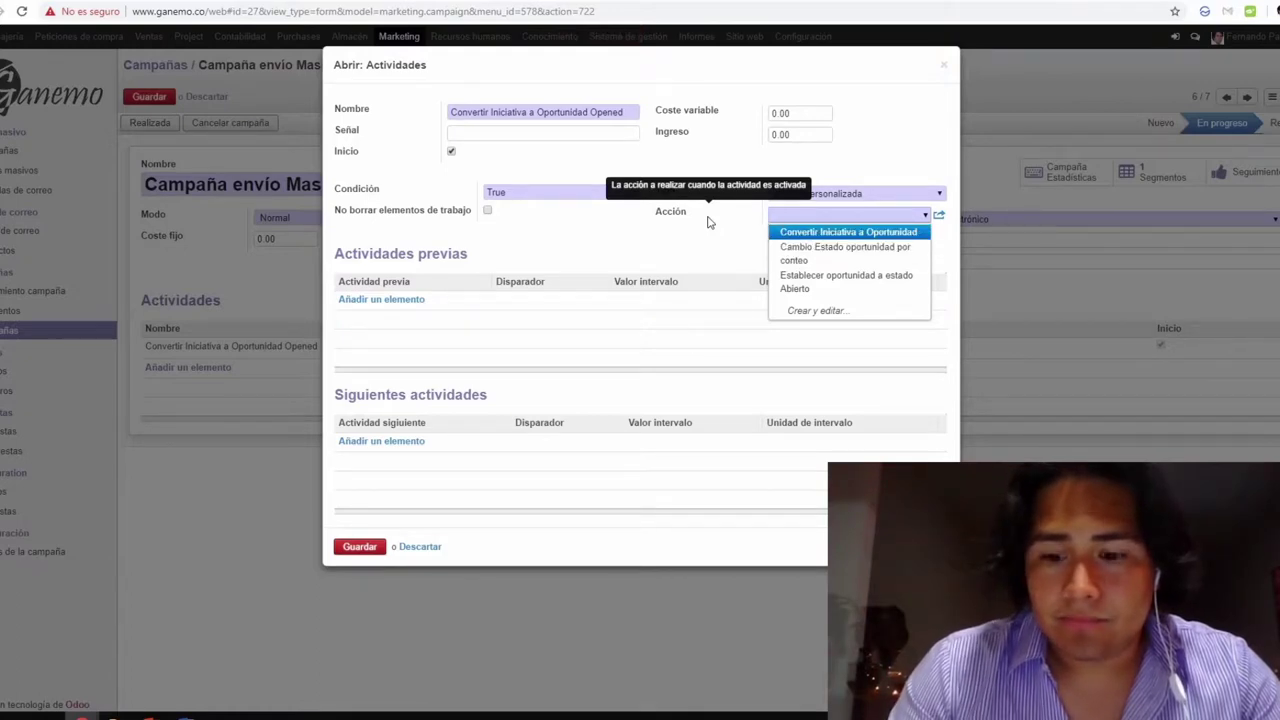
pyautogui.press('Return')
pyautogui.click(359, 547)
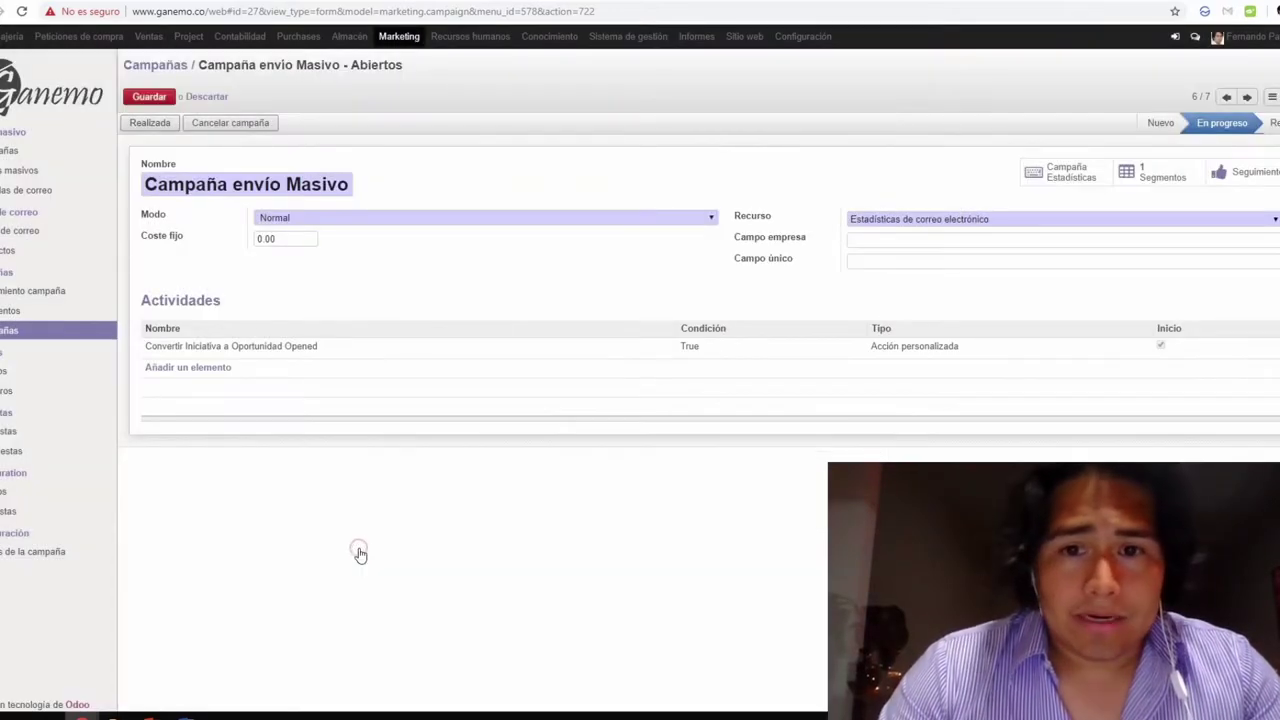
# - Save the campaign, return to the campaign list and reopen 'Campaña envío Masivo - Abiertos'
pyautogui.click(152, 97)
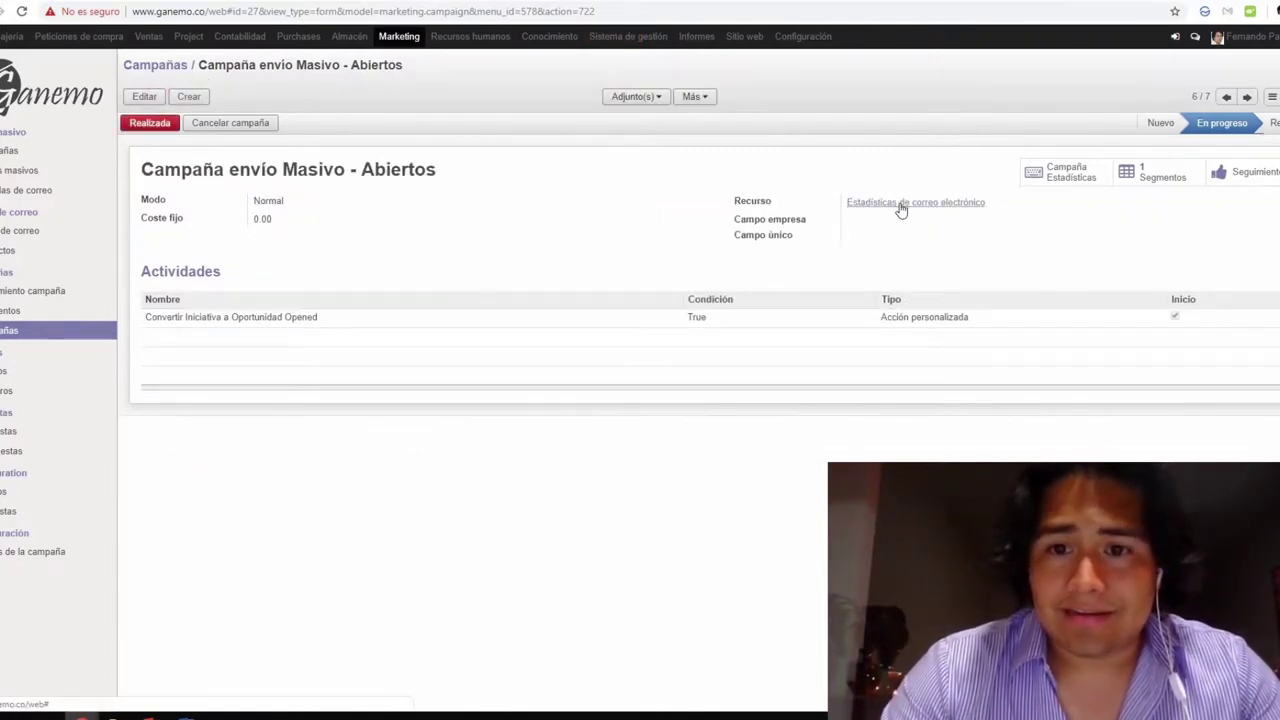
pyautogui.hotkey('alt', 'Left')
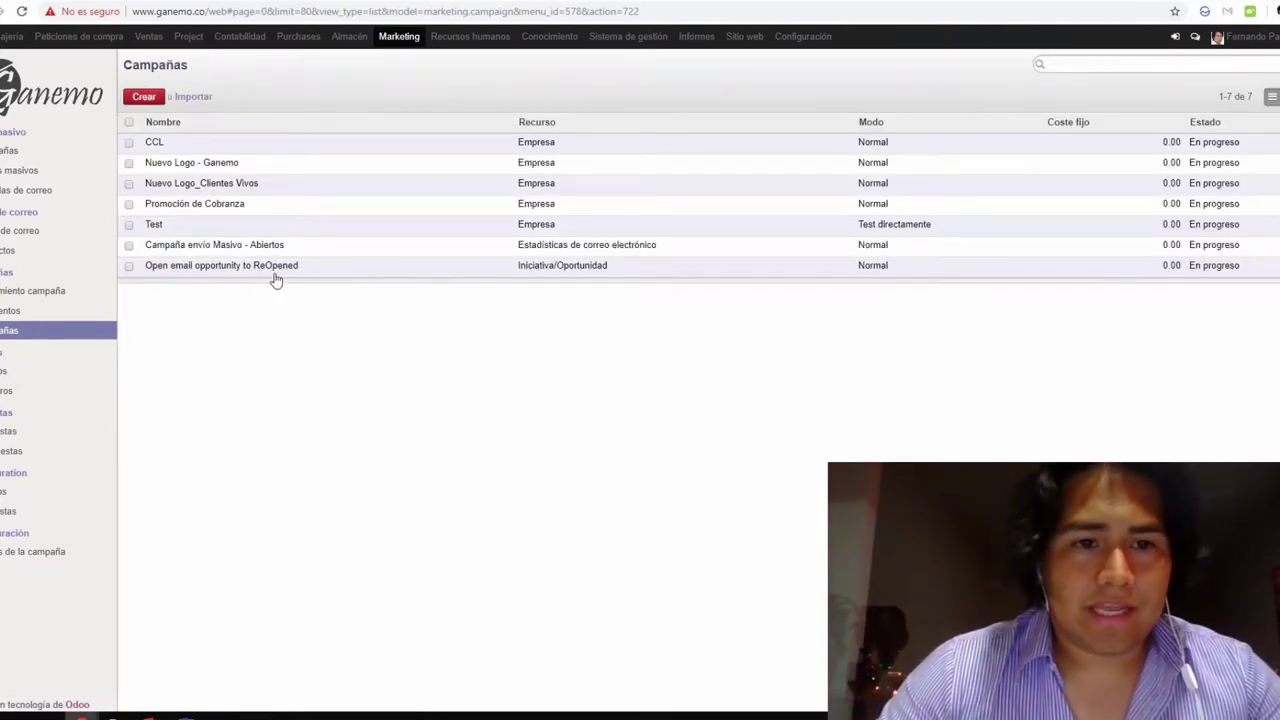
pyautogui.click(345, 254)
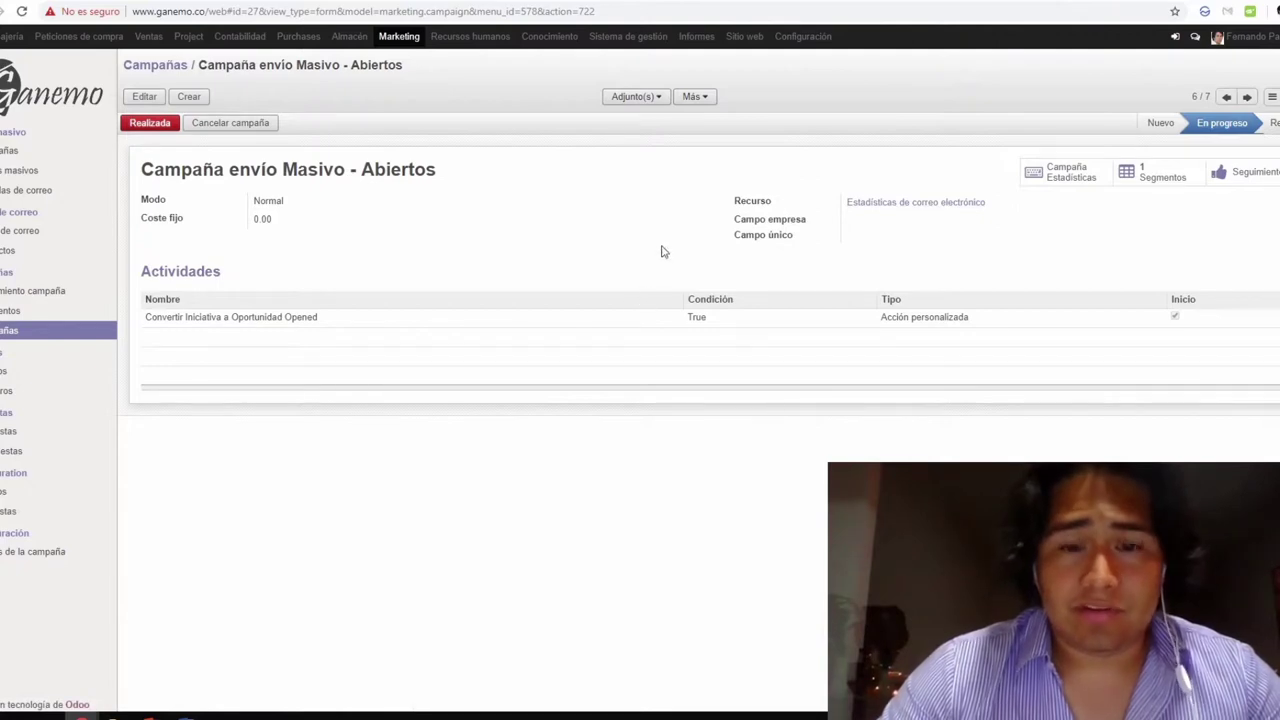
# - Switch to the campaign spreadsheet and check the conversion's source, and the process type and source of the second and third emails
pyautogui.hotkey('alt', 'Tab')
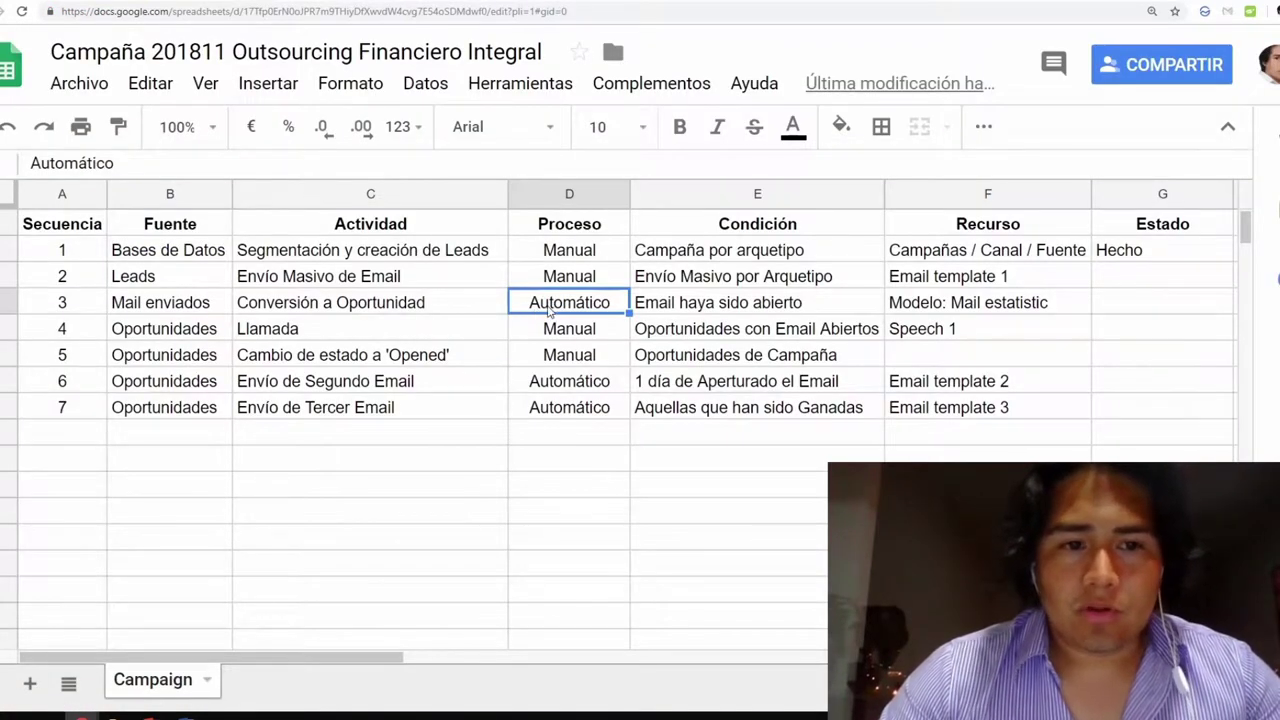
pyautogui.click(197, 312)
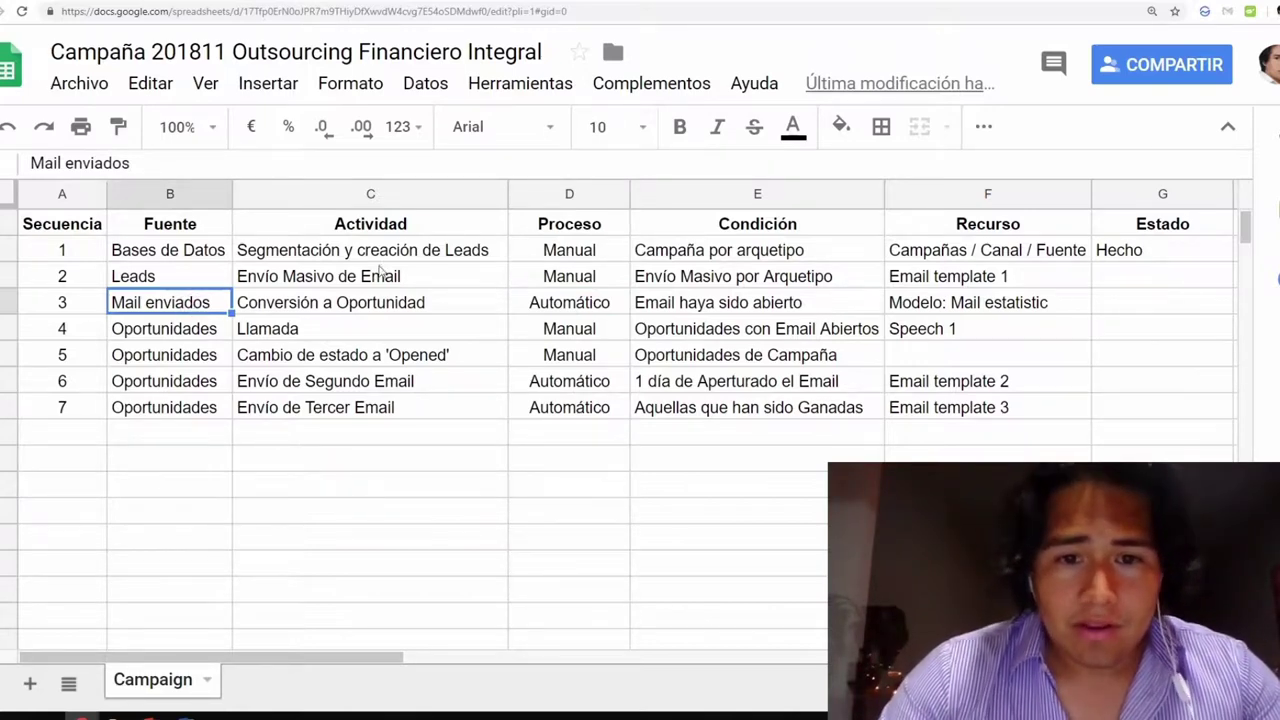
pyautogui.click(569, 390)
pyautogui.moveTo(569, 390); pyautogui.dragTo(571, 410)
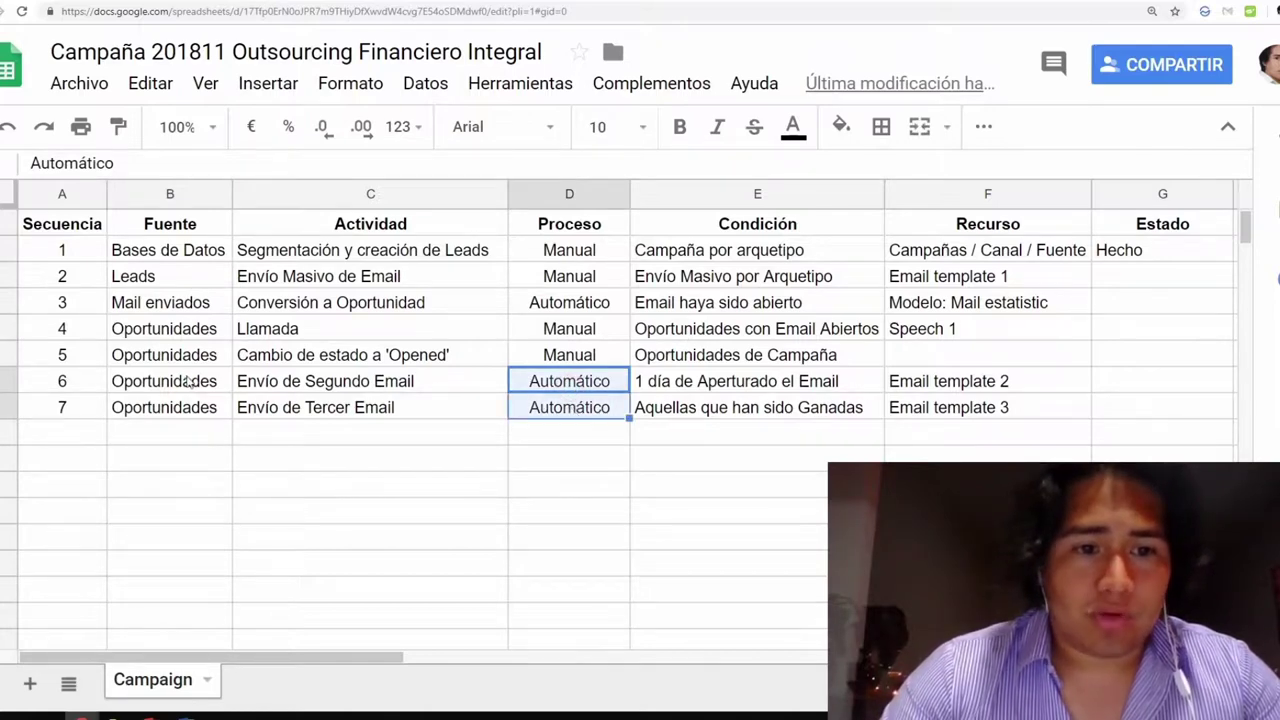
pyautogui.moveTo(190, 381); pyautogui.dragTo(190, 410)
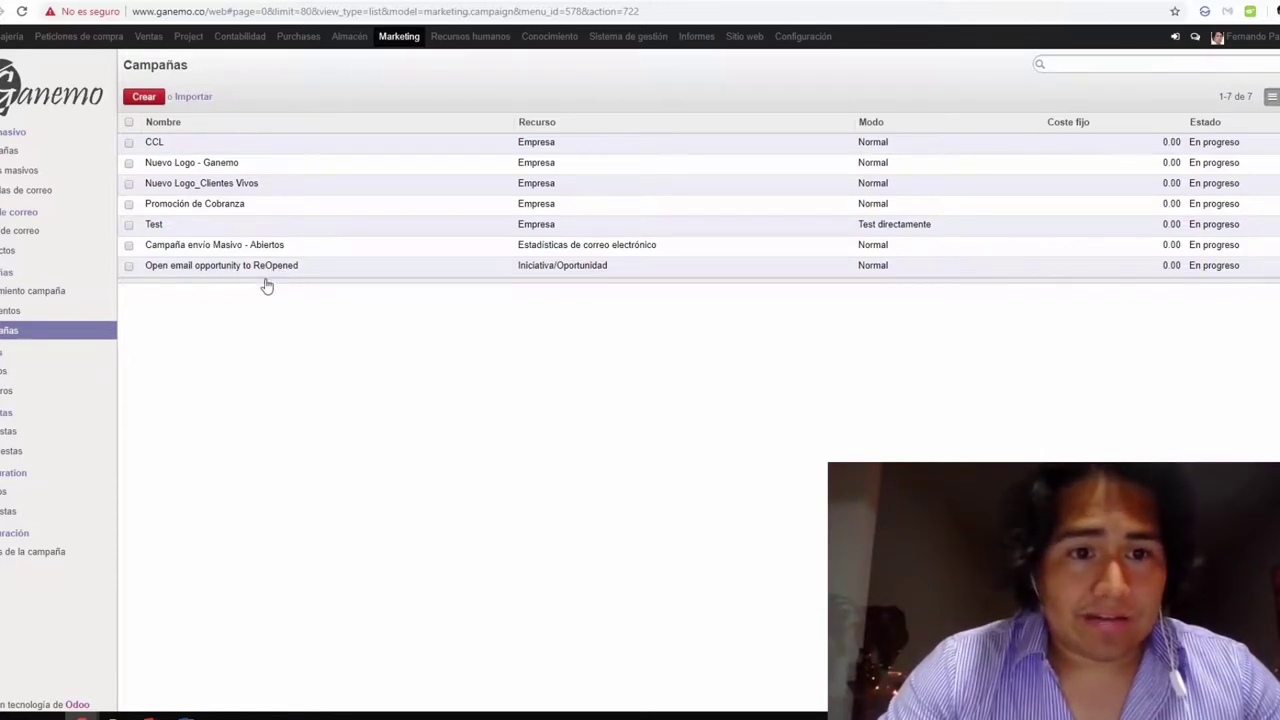
# - Review the Odoo campaign 'Open email opportunity to ReOpened' against the spreadsheet's process types for the second email and the 'Opened' state change
pyautogui.click(548, 270)
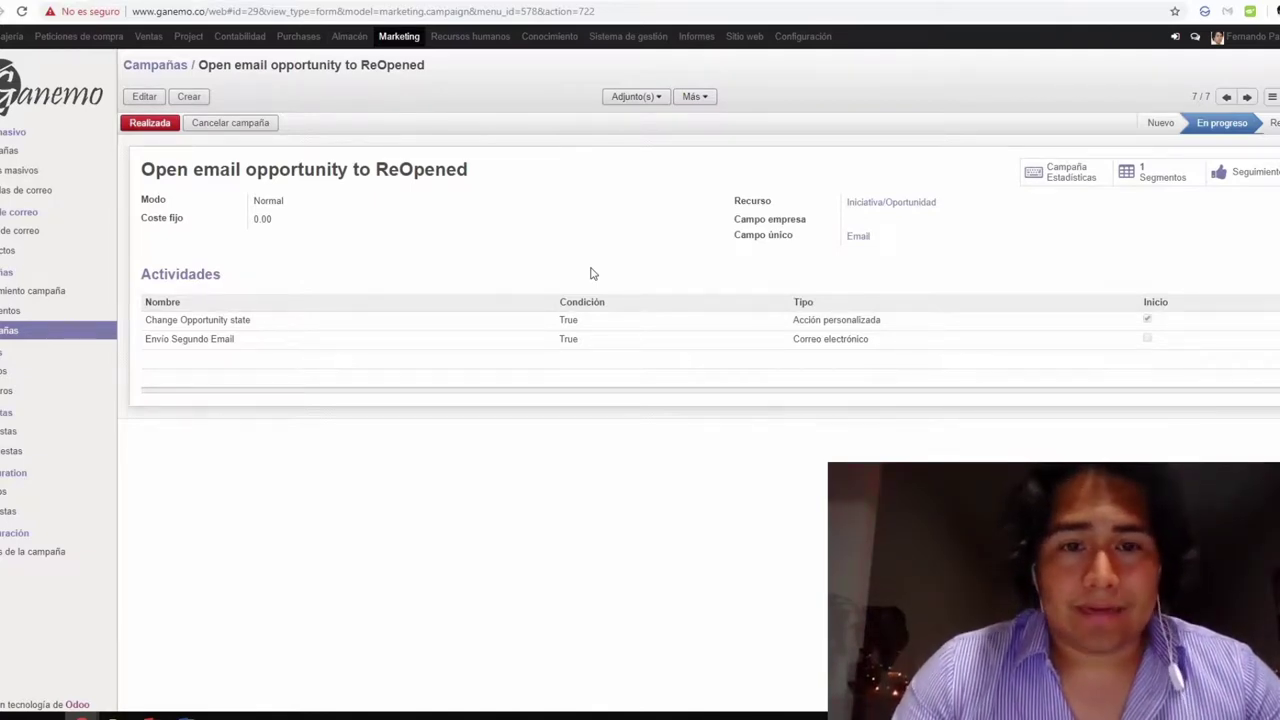
pyautogui.hotkey('ctrl', 'Tab')
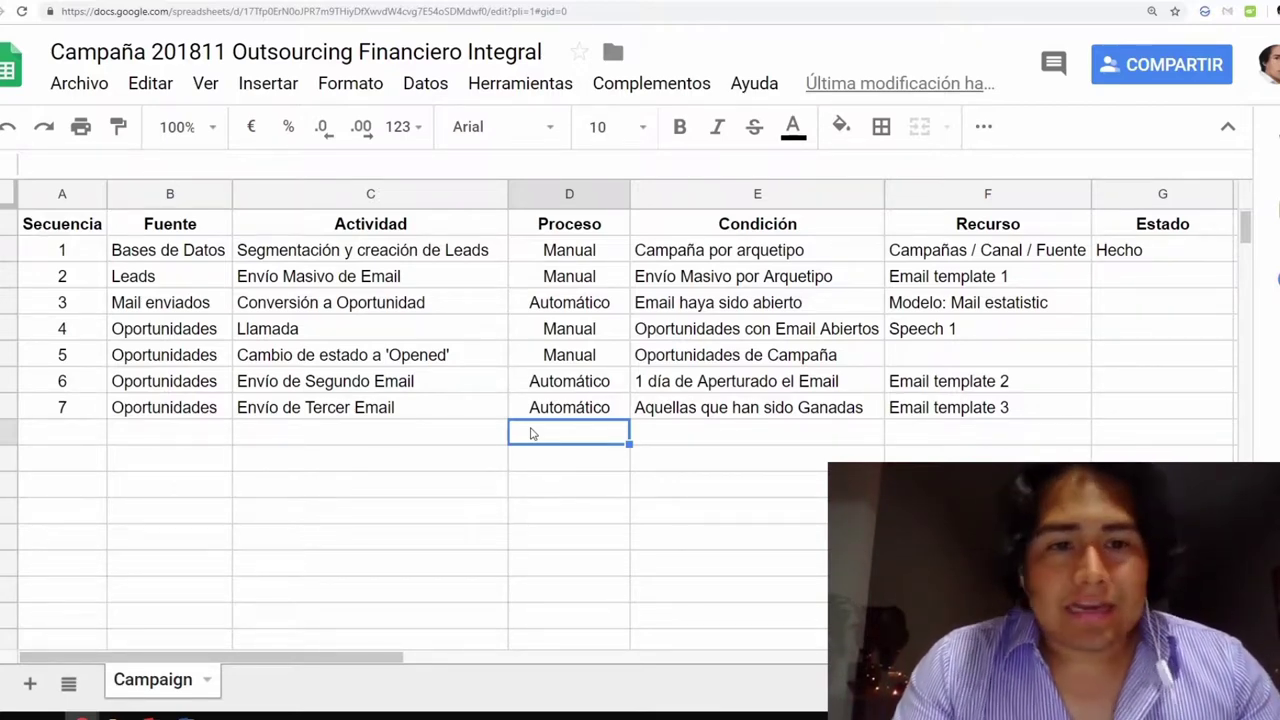
pyautogui.click(569, 389)
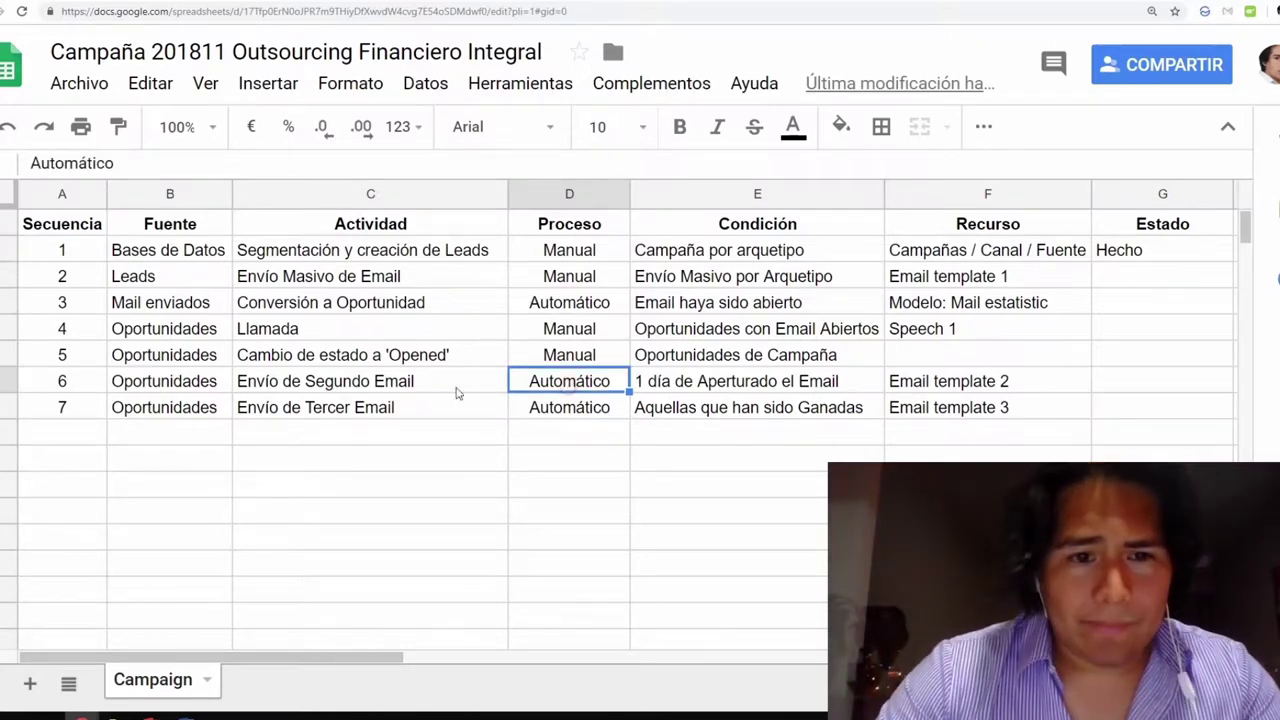
pyautogui.click(382, 386)
pyautogui.click(562, 388)
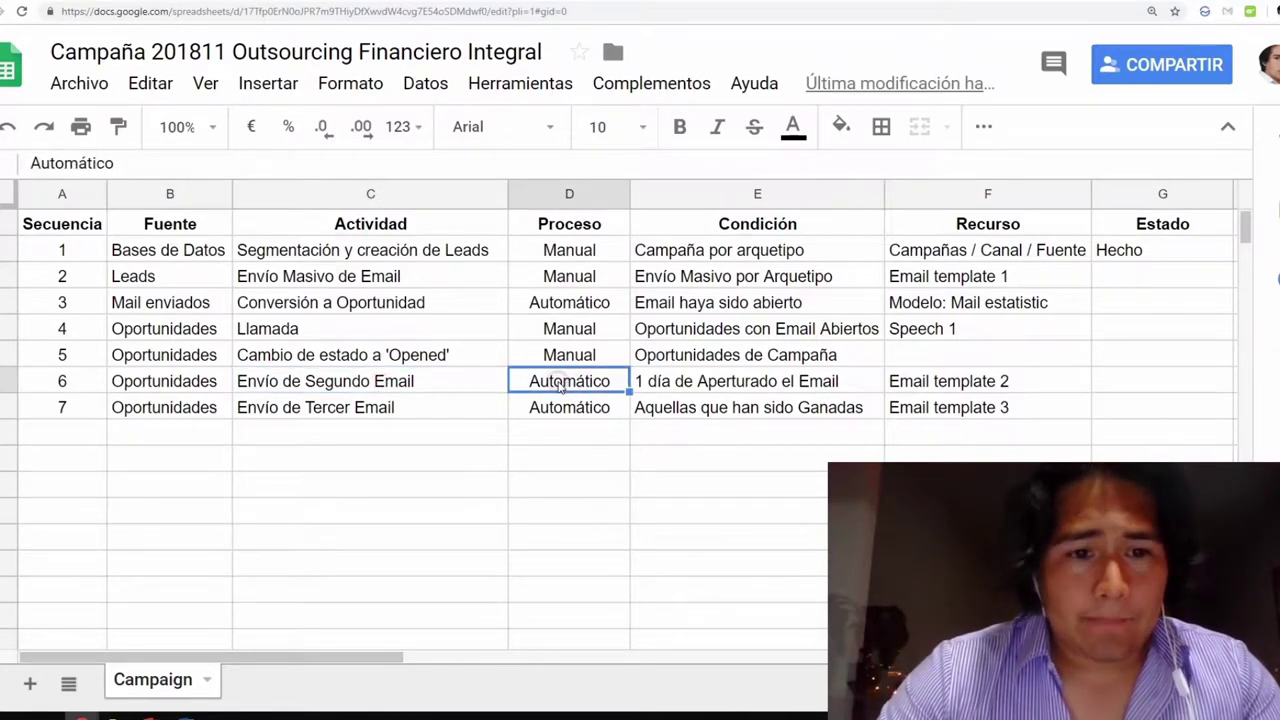
pyautogui.click(445, 391)
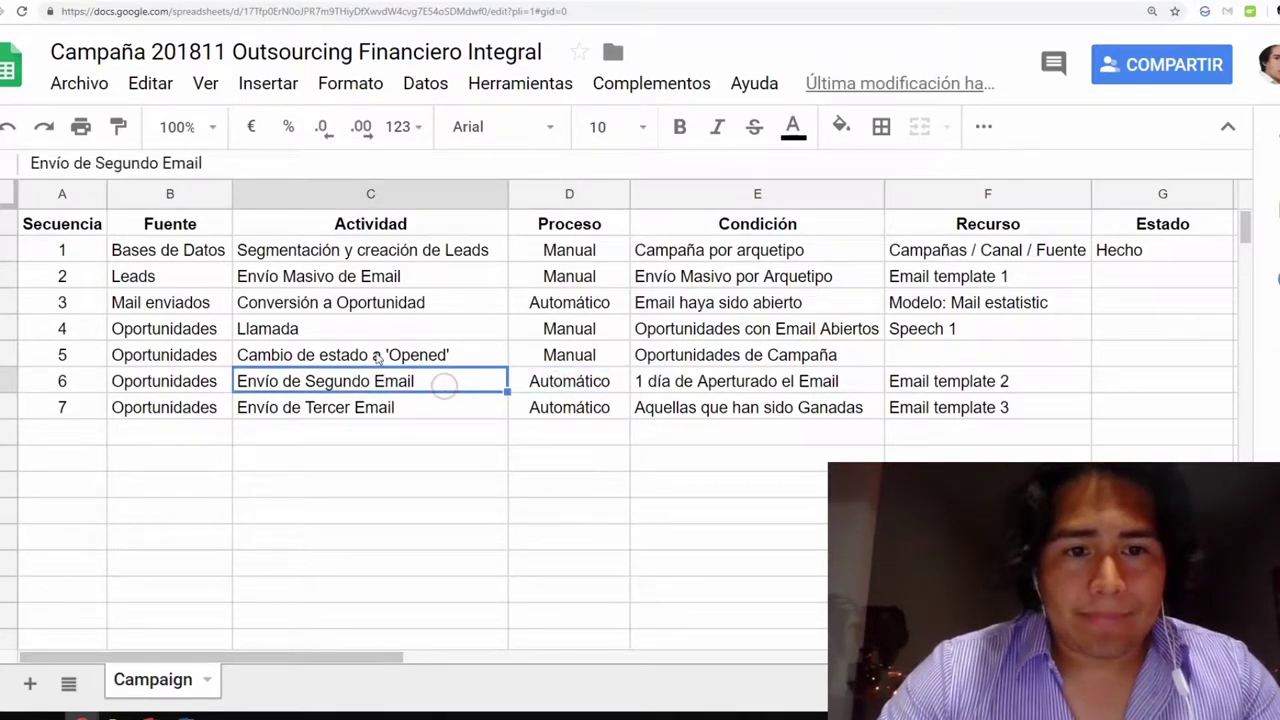
pyautogui.click(520, 377)
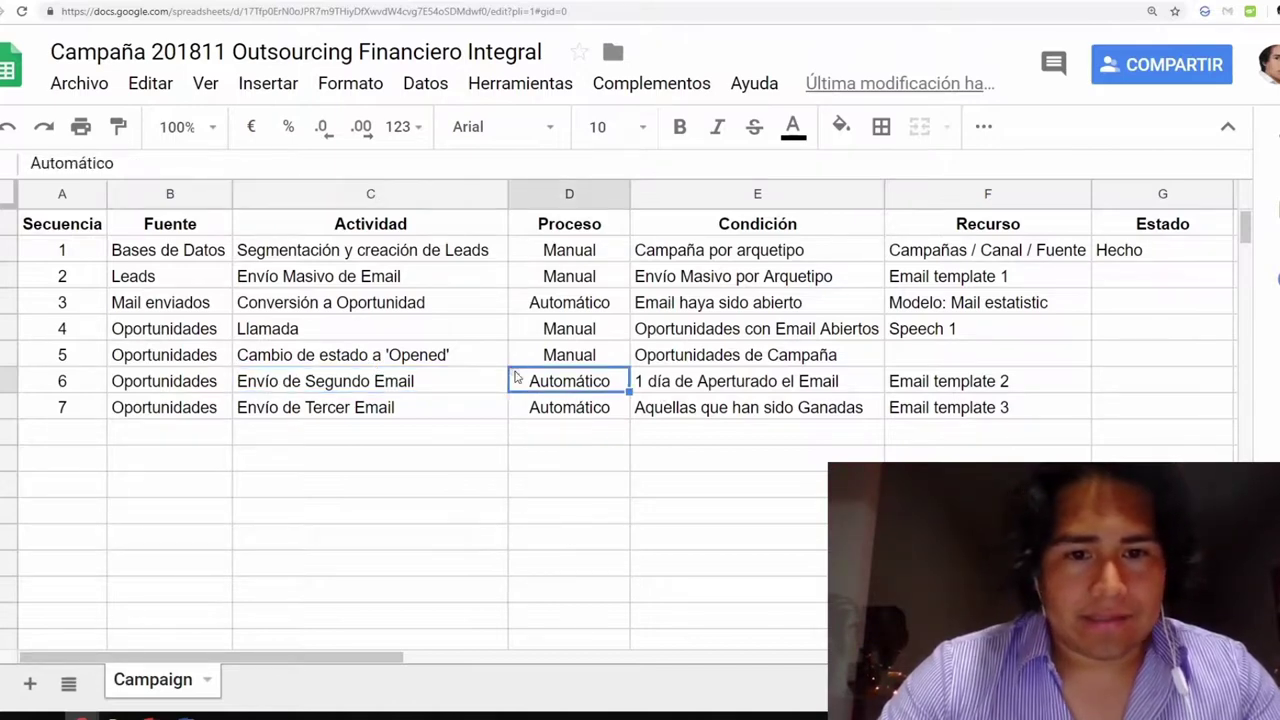
pyautogui.click(532, 362)
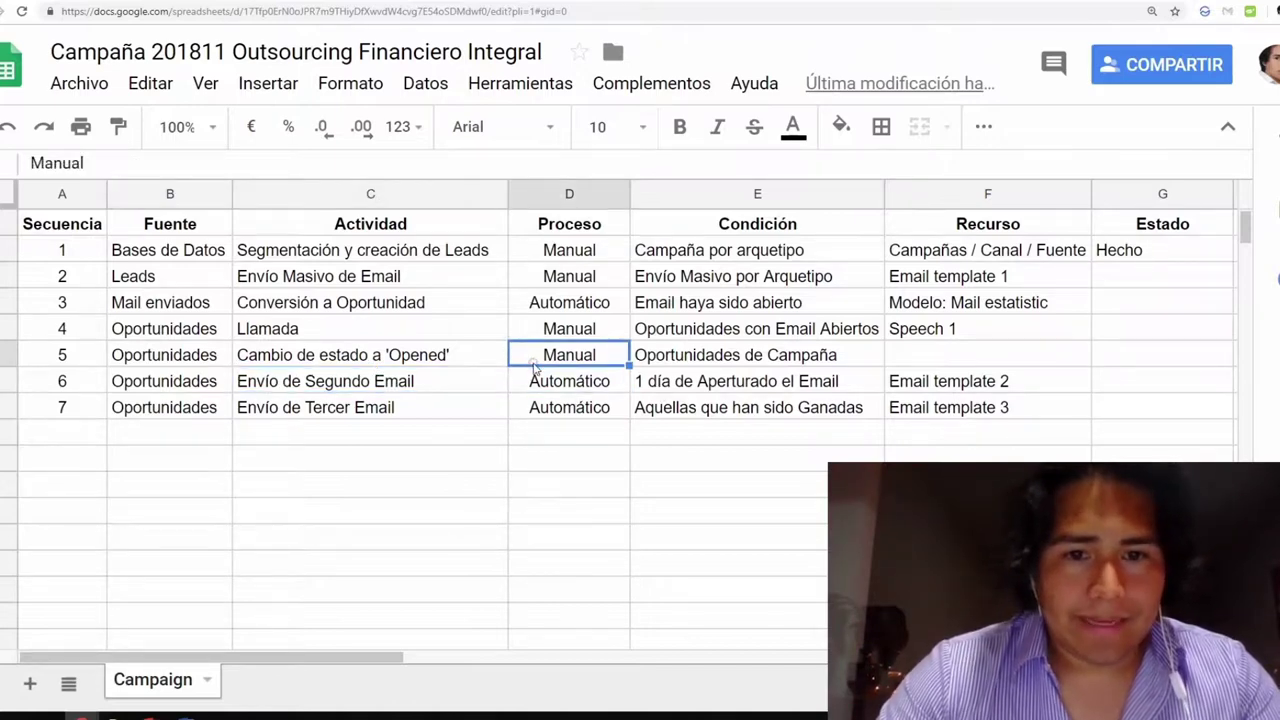
# - Check the process types of the call, the 'Opened' state change, and the second and third emails in the campaign spreadsheet
pyautogui.click(345, 336)
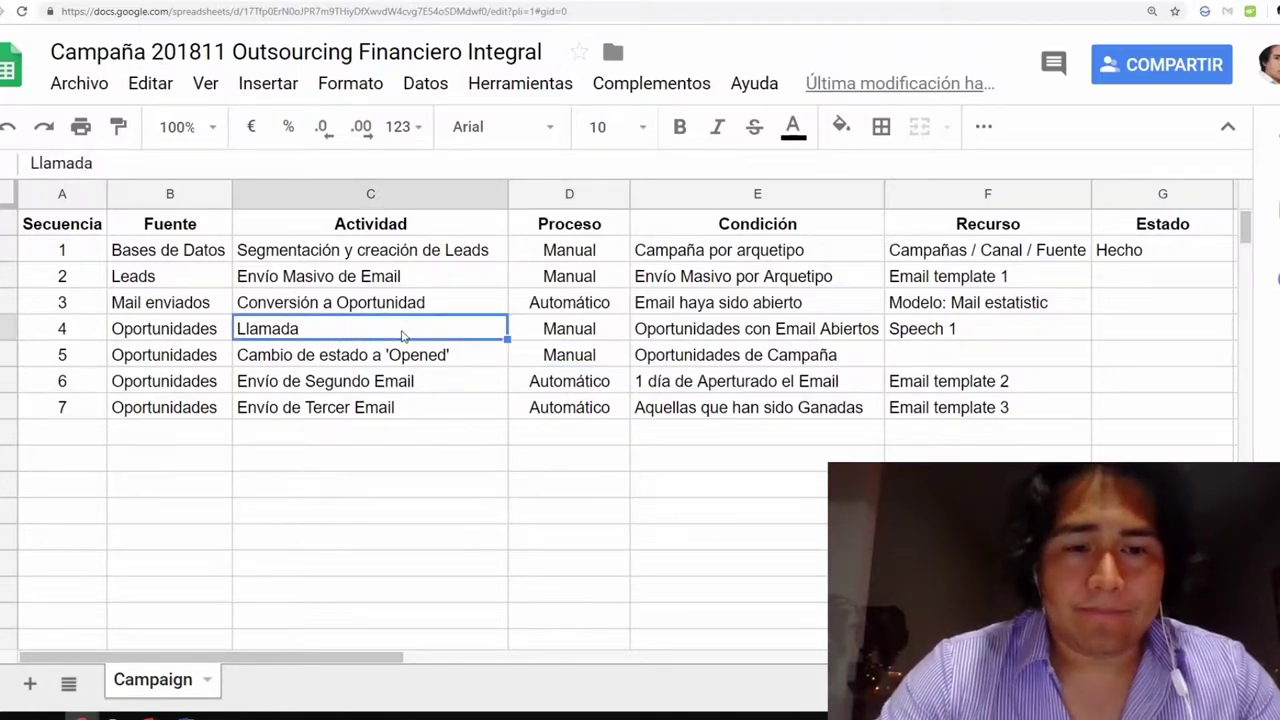
pyautogui.click(415, 362)
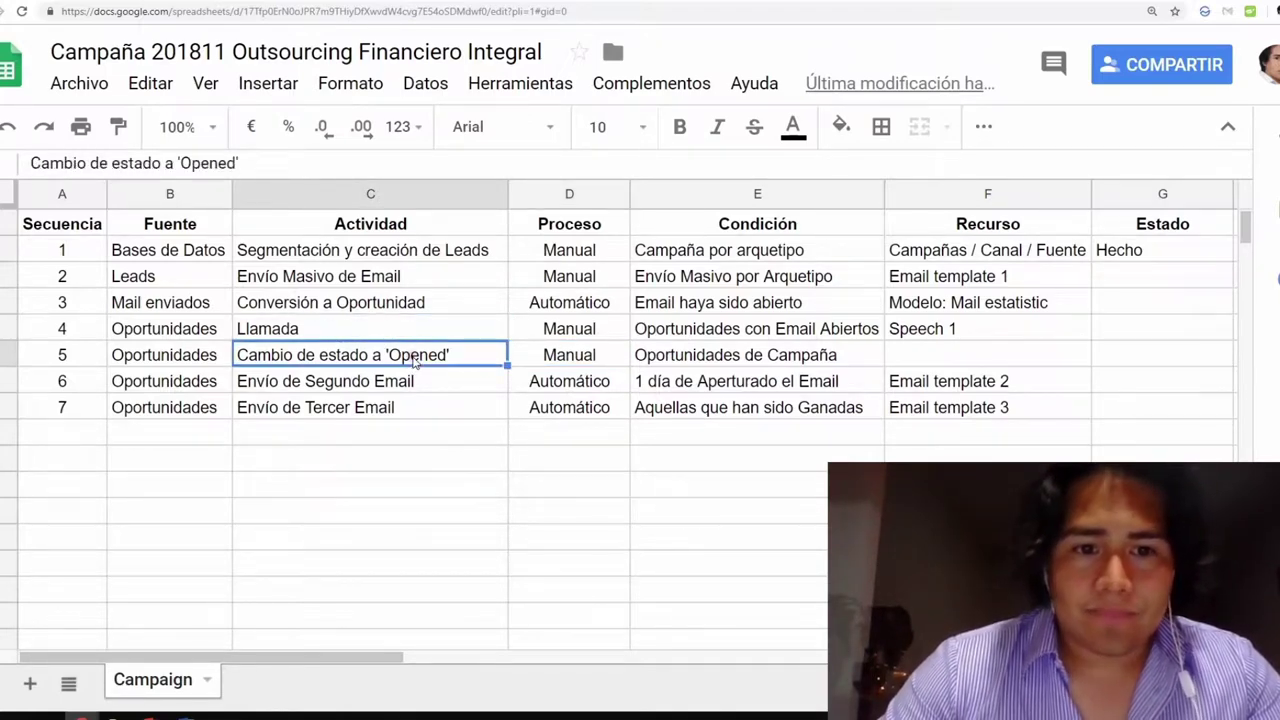
pyautogui.click(566, 362)
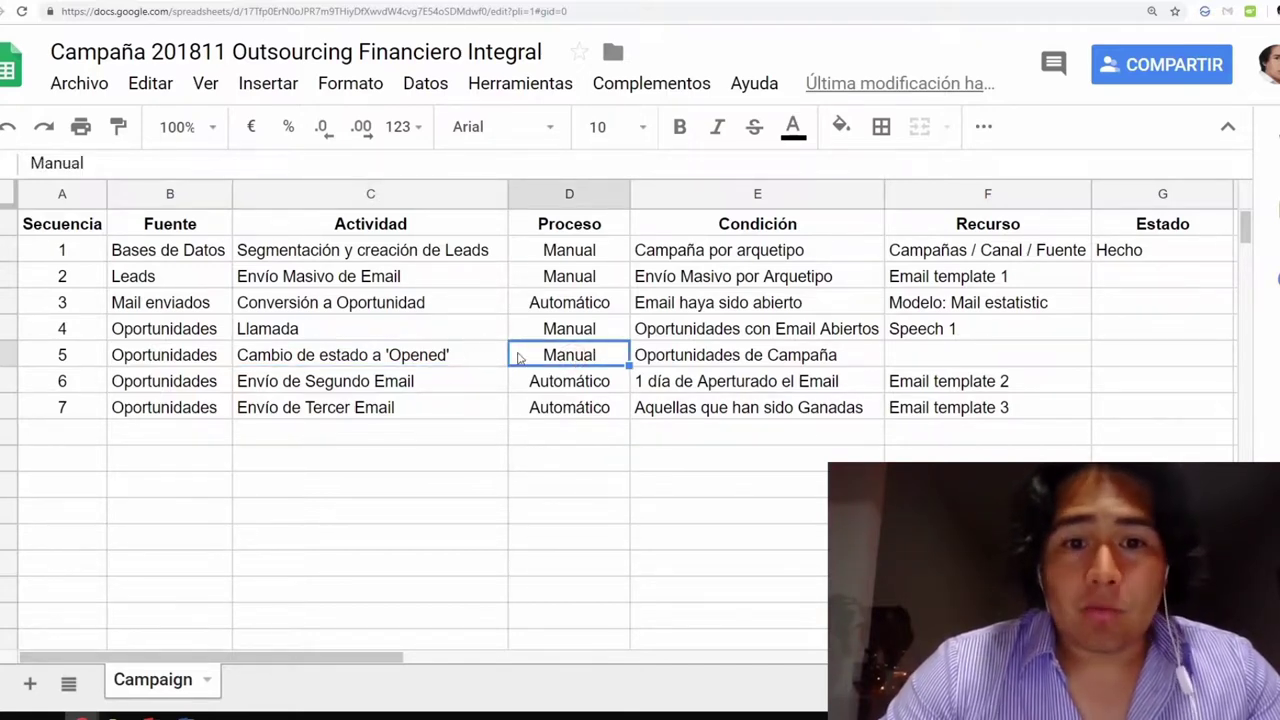
pyautogui.click(559, 384)
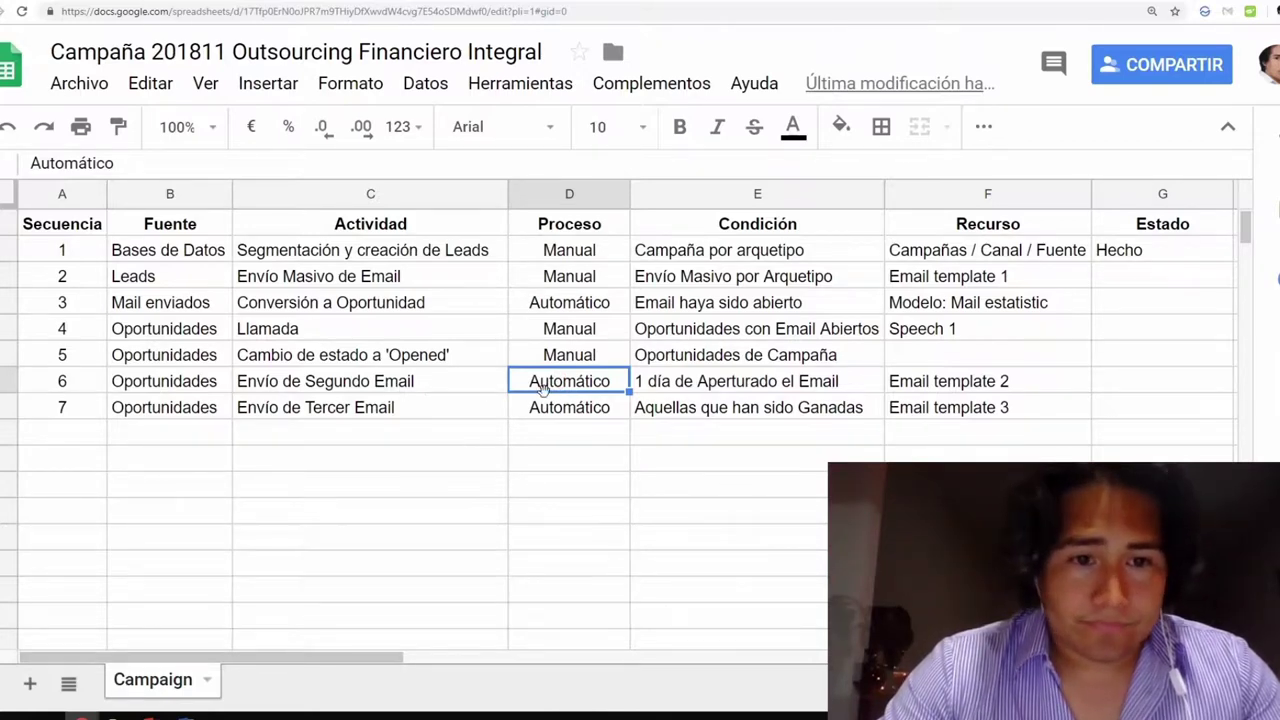
pyautogui.click(450, 410)
pyautogui.click(558, 410)
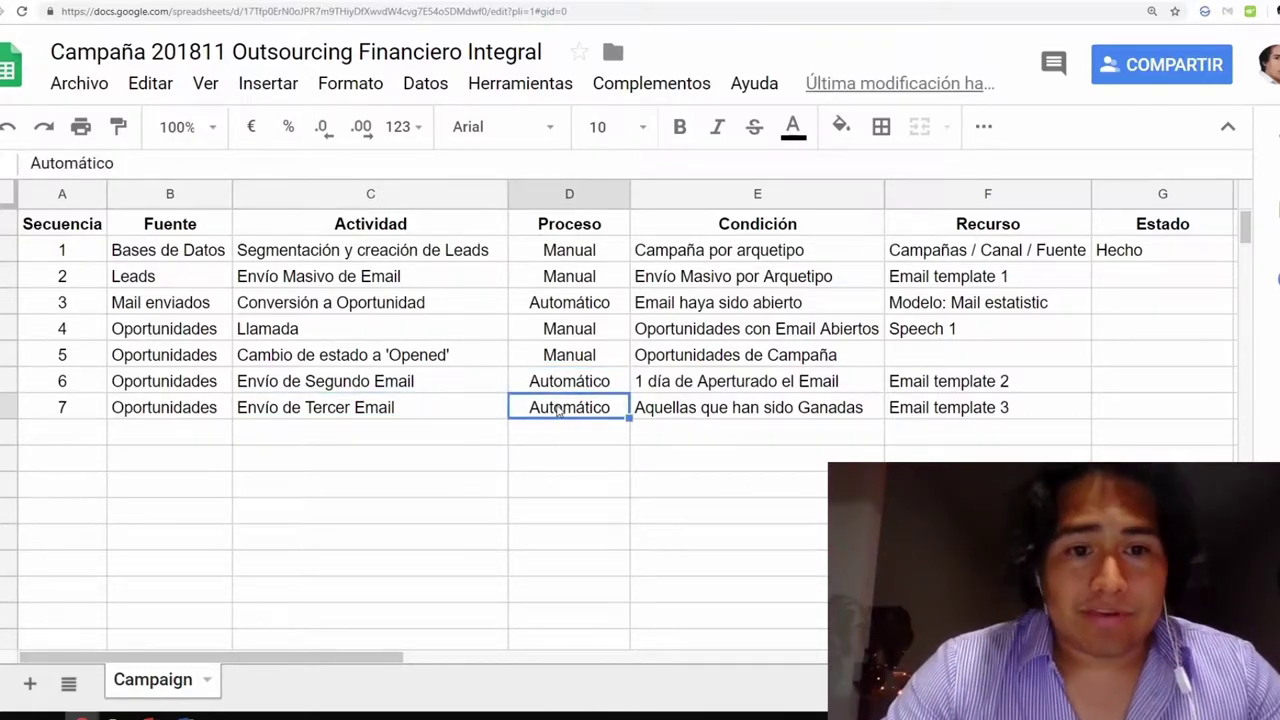
pyautogui.click(440, 377)
pyautogui.moveTo(440, 377); pyautogui.dragTo(541, 418)
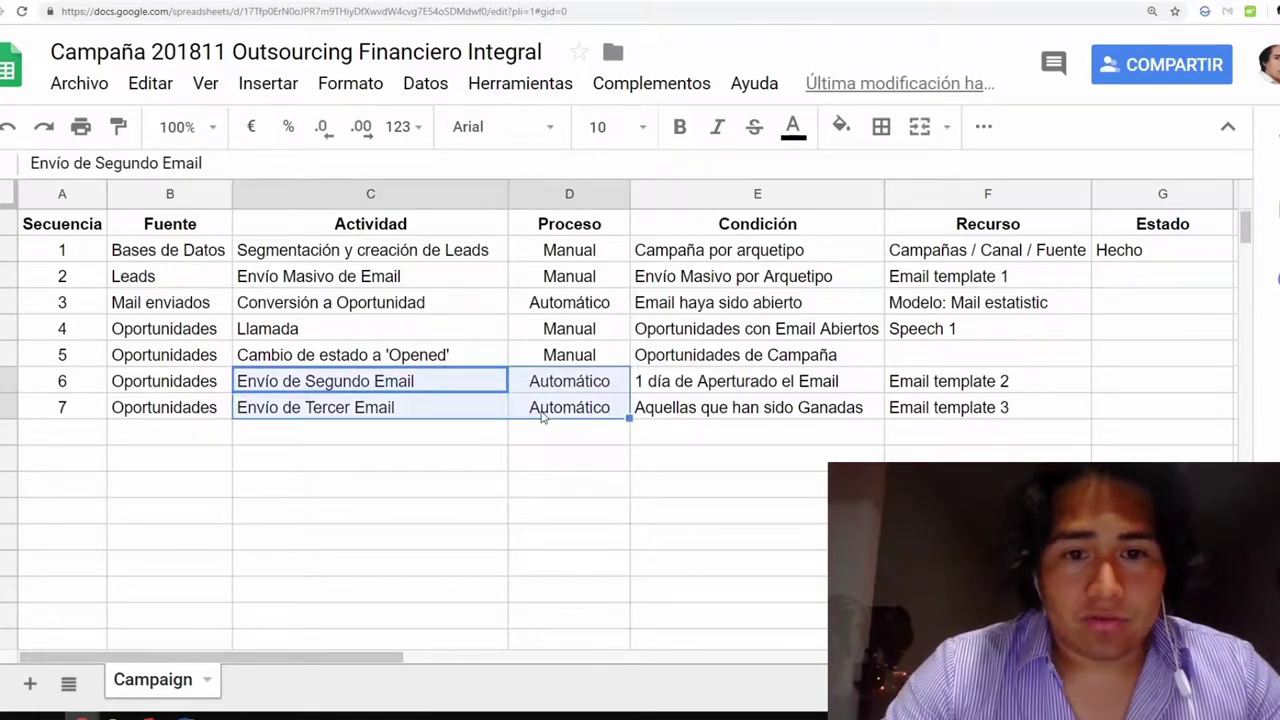
# - Switch to Odoo, open the campaign 'Open email opportunity to ReOpened' for editing, and review and save its 'Change Opportunity state' activity
pyautogui.hotkey('ctrl', 'Tab')
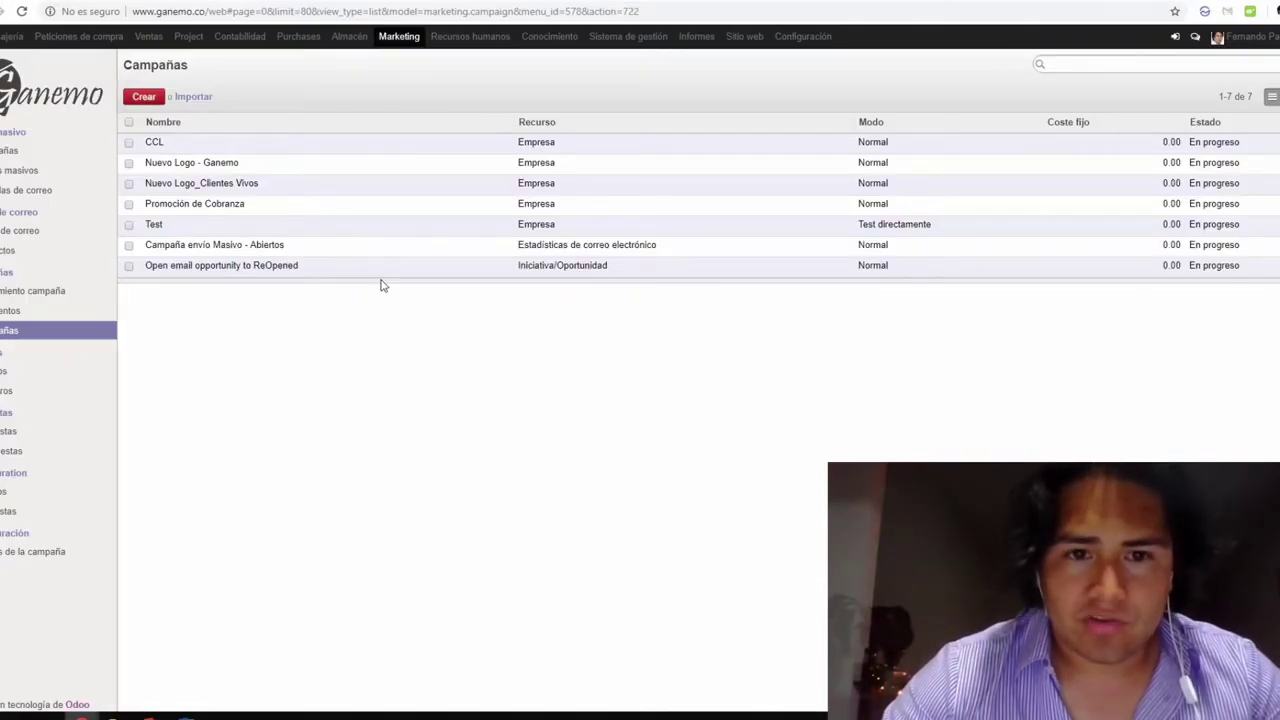
pyautogui.click(577, 277)
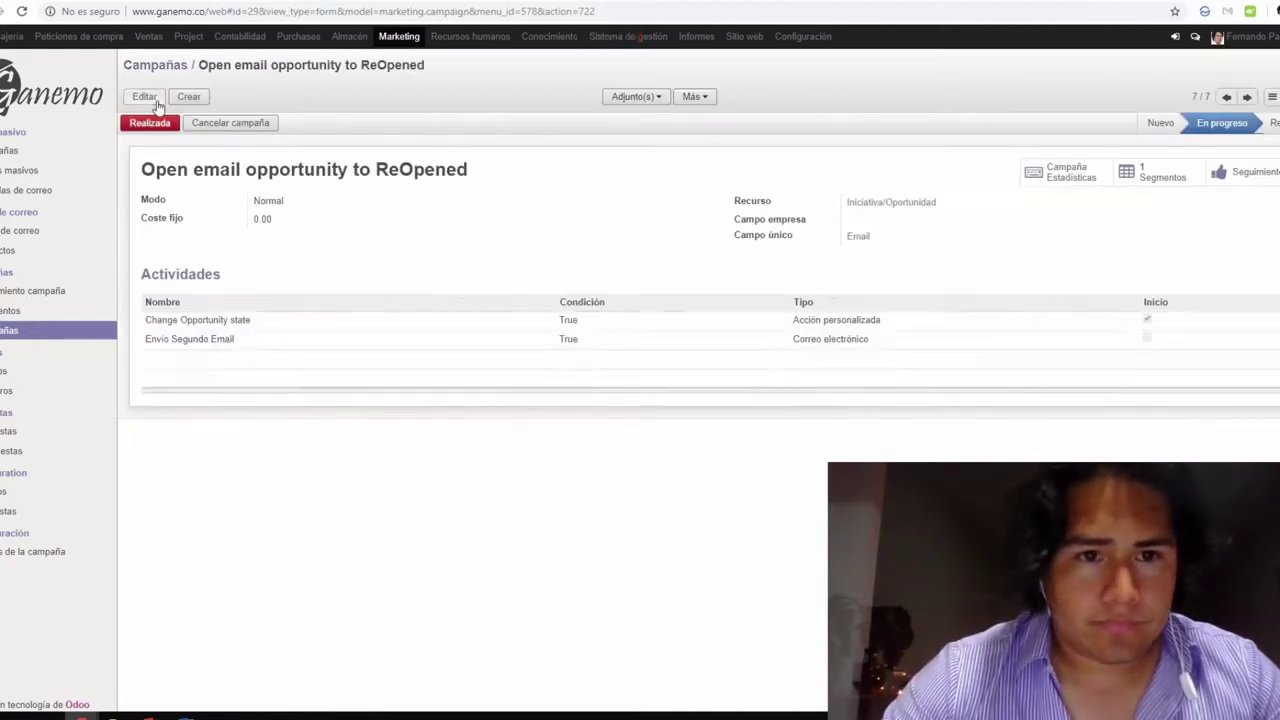
pyautogui.click(145, 96)
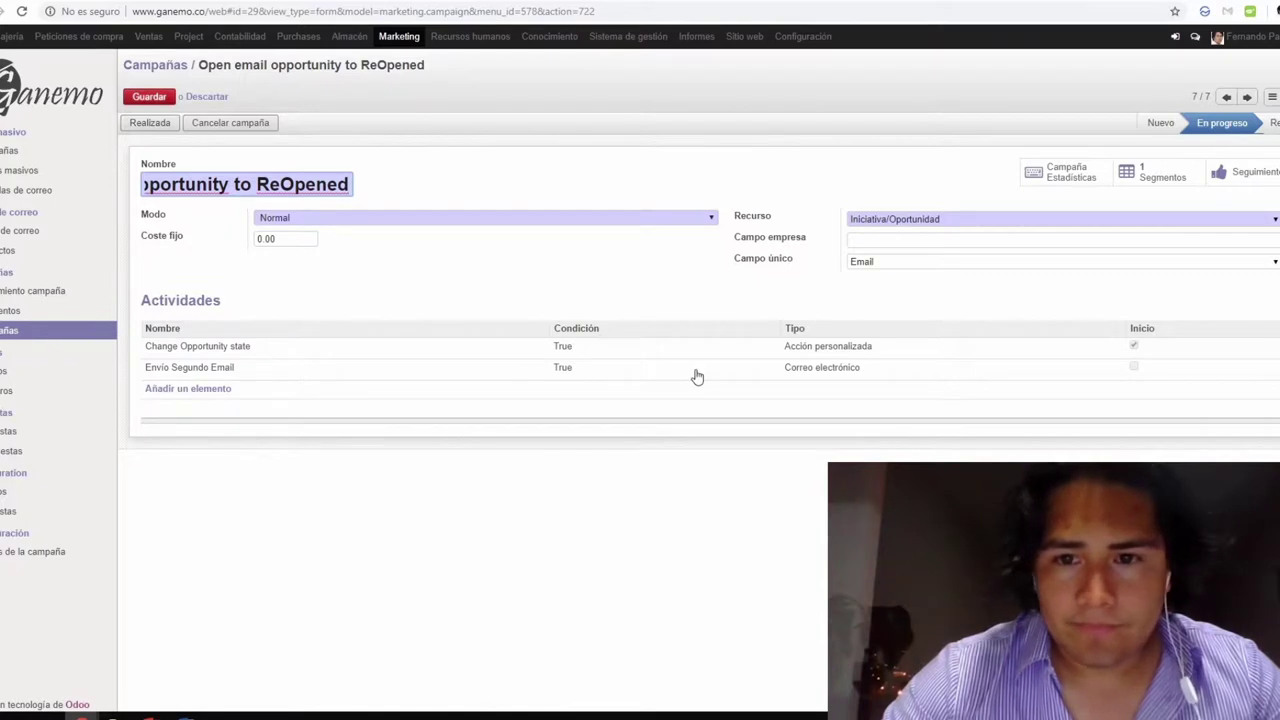
pyautogui.click(771, 355)
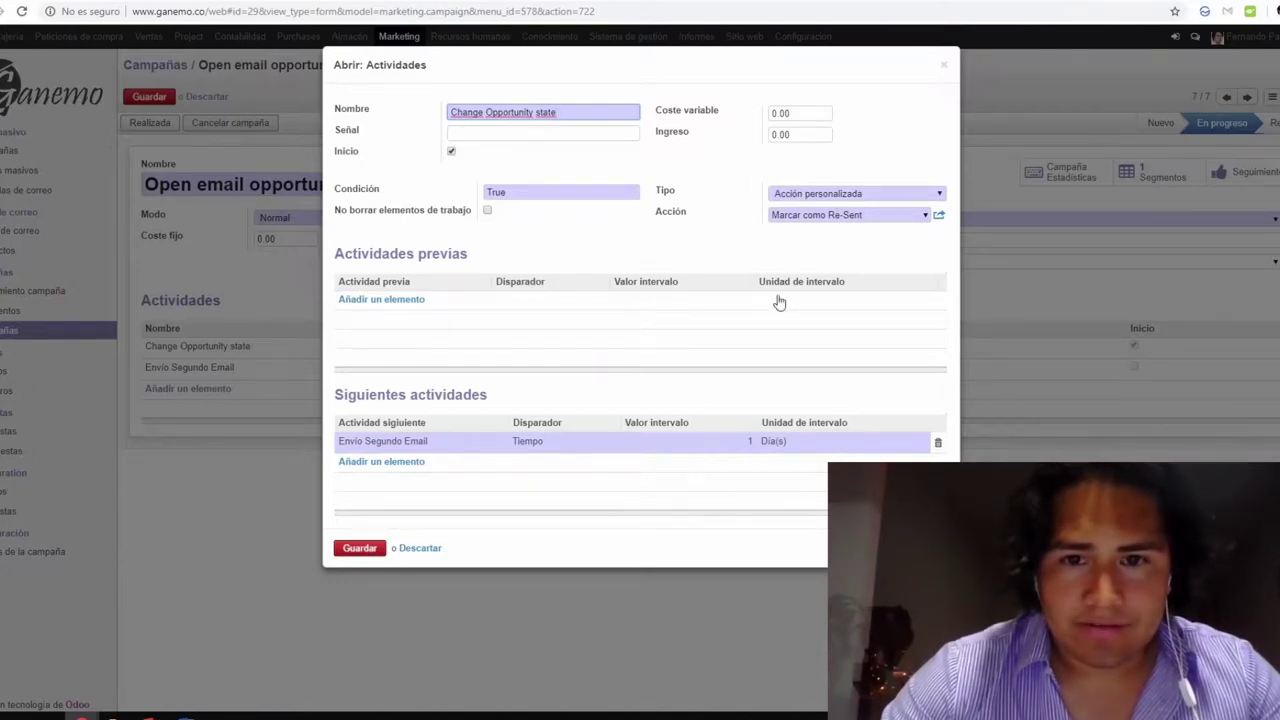
pyautogui.click(359, 548)
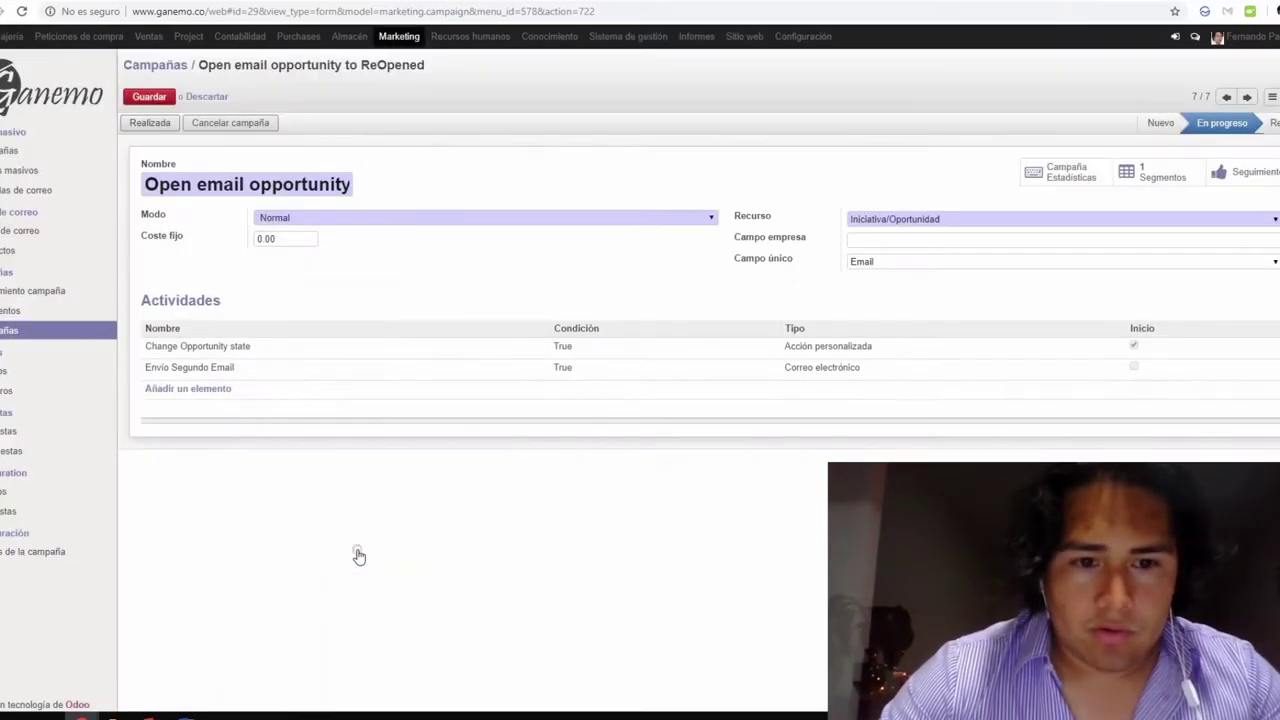
# - Try the email template '(G) Auto 4 - Sólo Ganemo' for the 'Envío Segundo Email' activity, inspect the template, and discard the activity changes
pyautogui.click(238, 369)
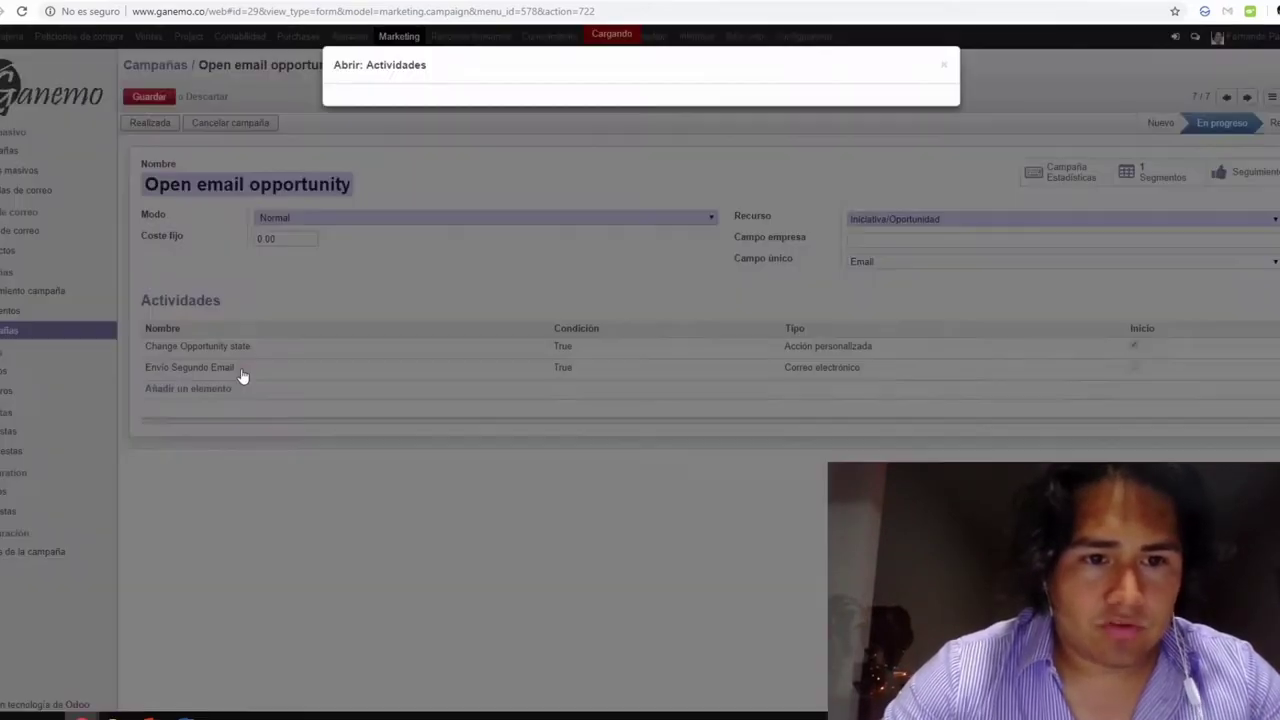
pyautogui.tripleClick(560, 113)
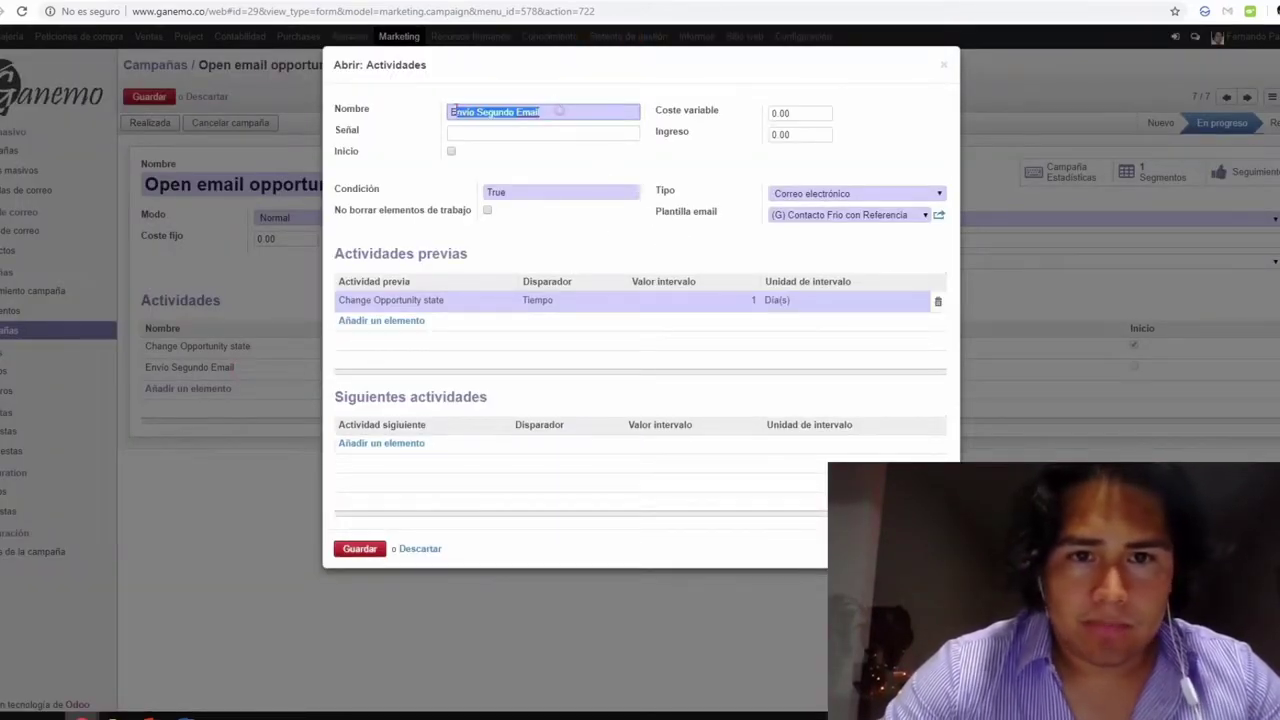
pyautogui.click(812, 195)
pyautogui.click(814, 197)
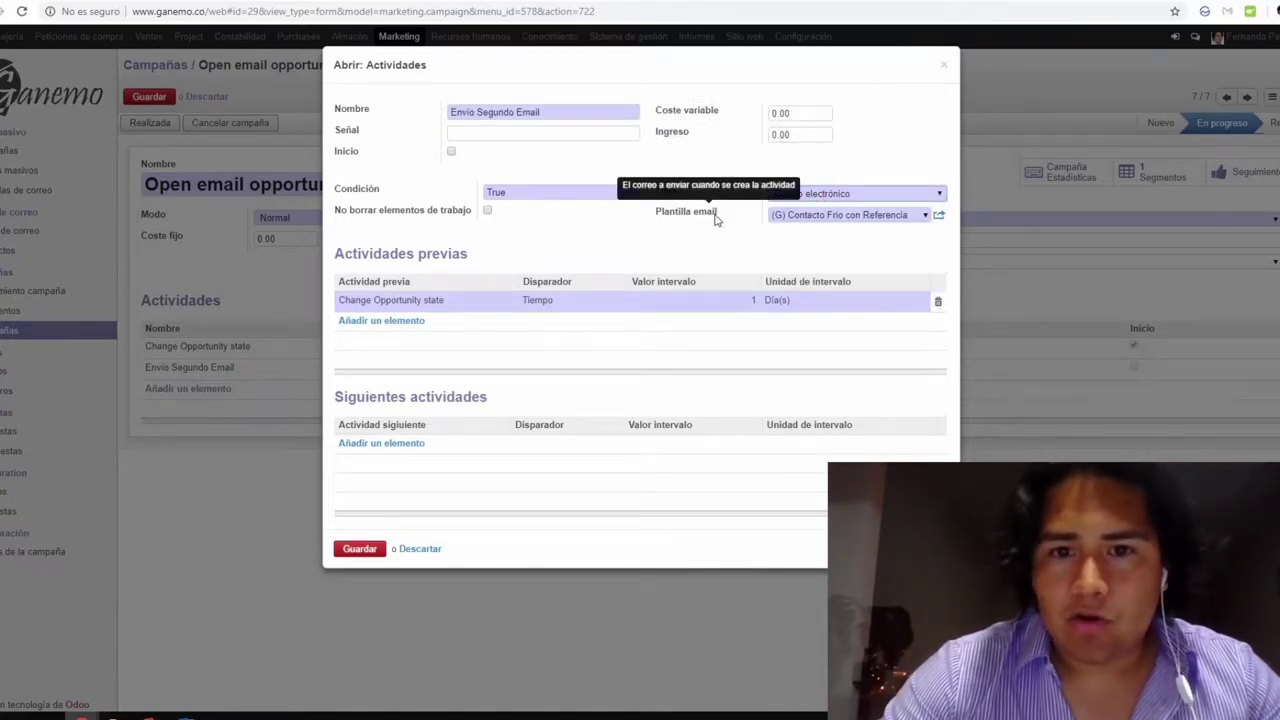
pyautogui.moveTo(911, 217); pyautogui.dragTo(760, 214)
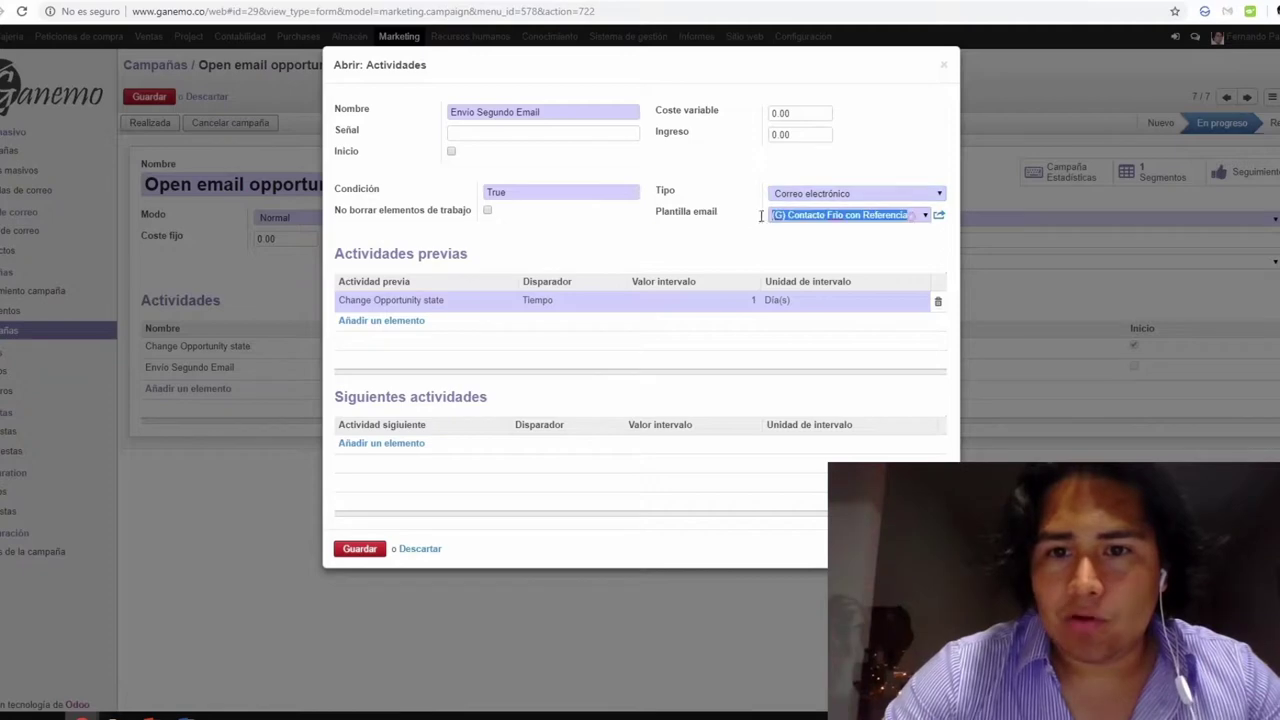
pyautogui.press('BackSpace')
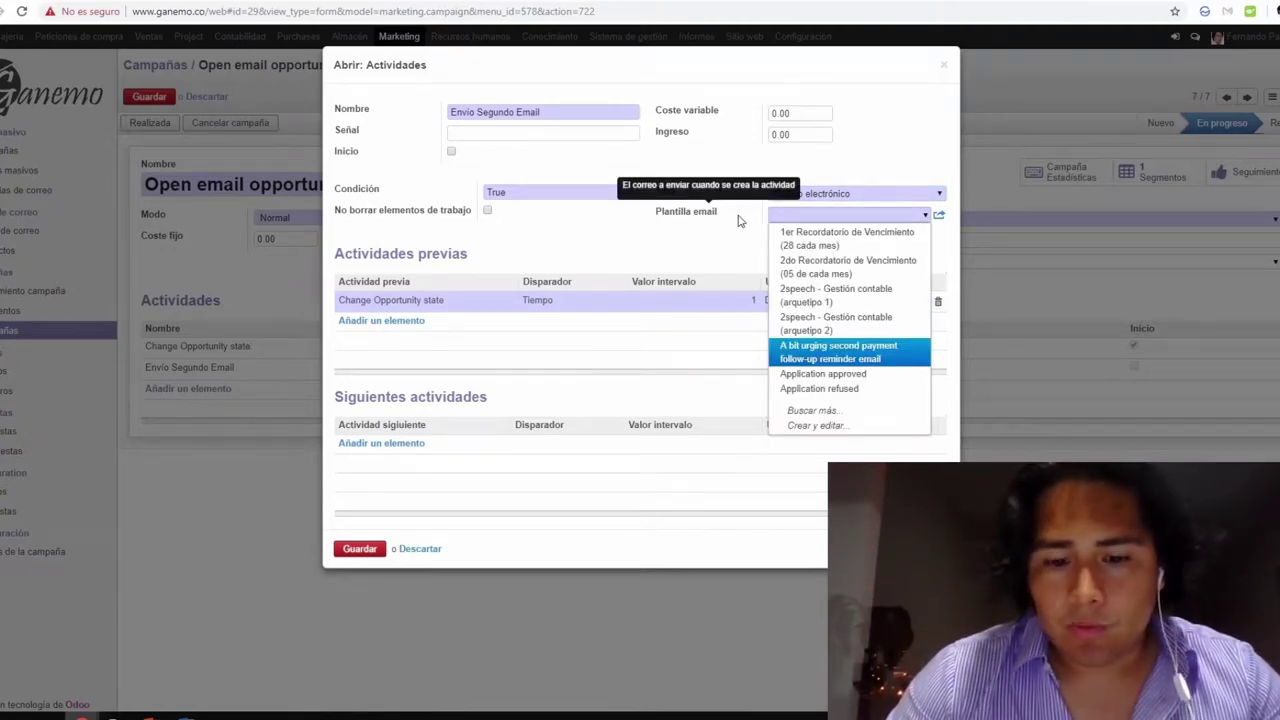
pyautogui.write('g')
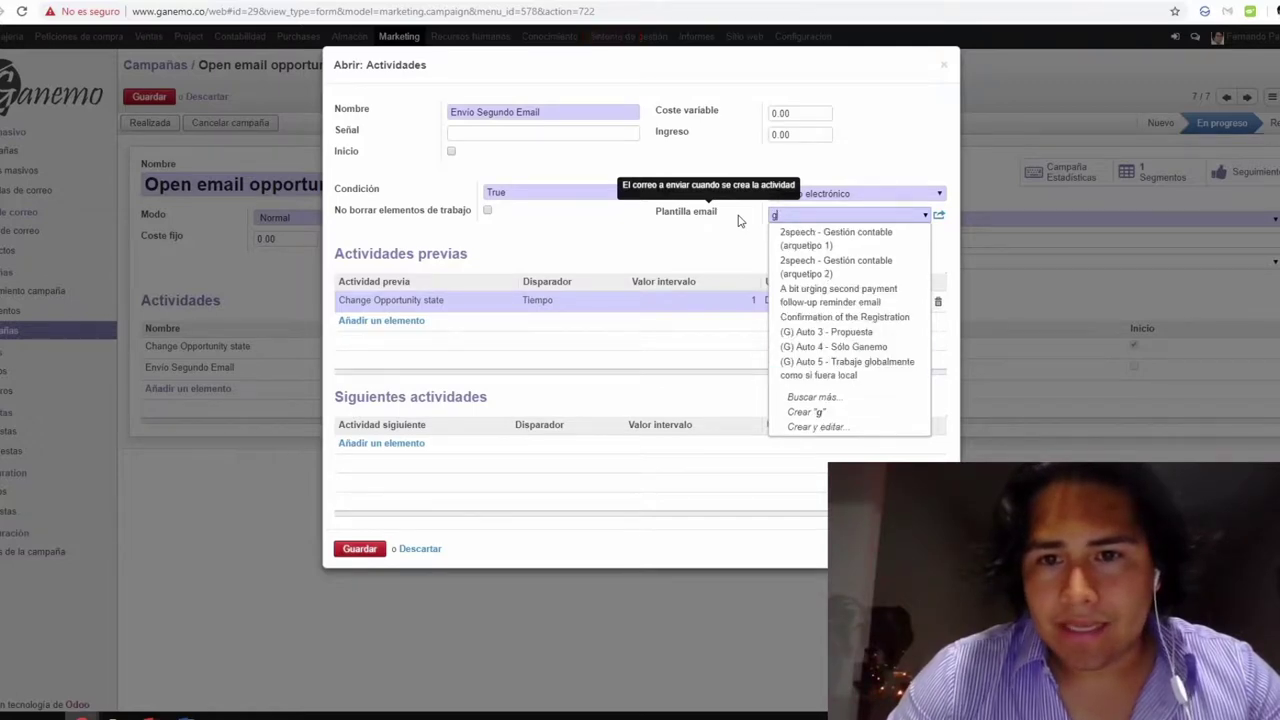
pyautogui.click(830, 345)
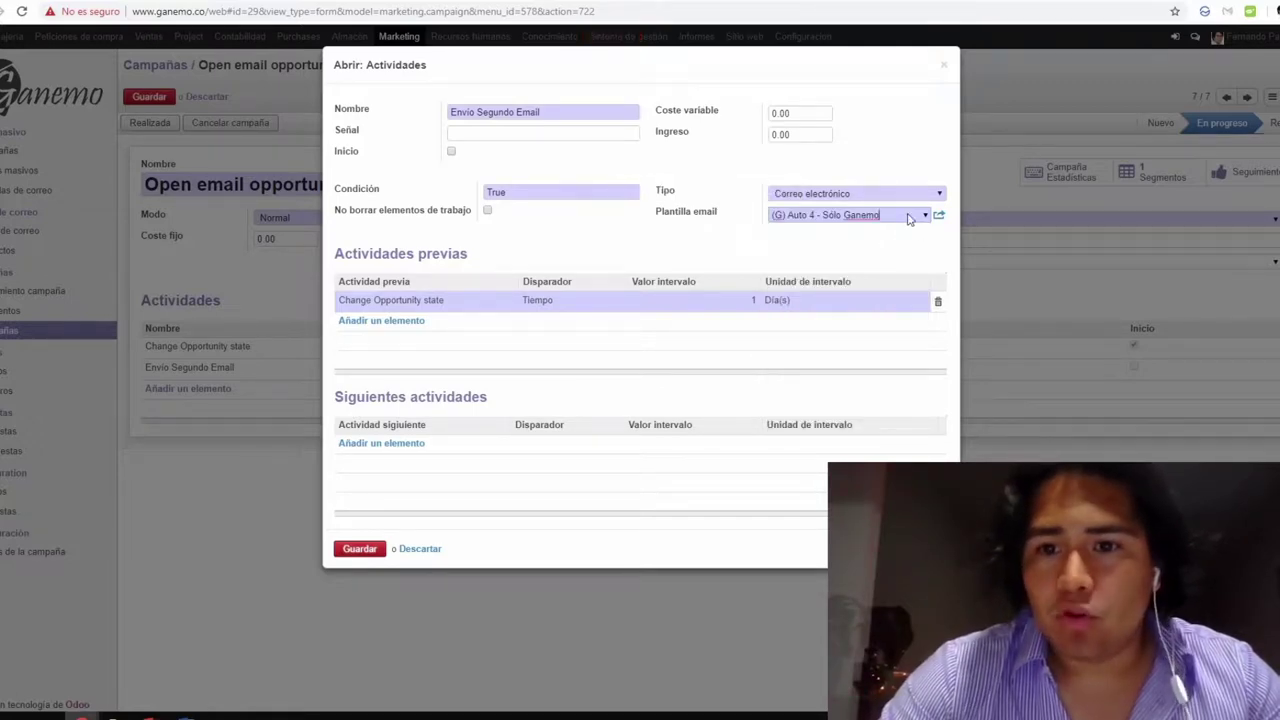
pyautogui.click(939, 215)
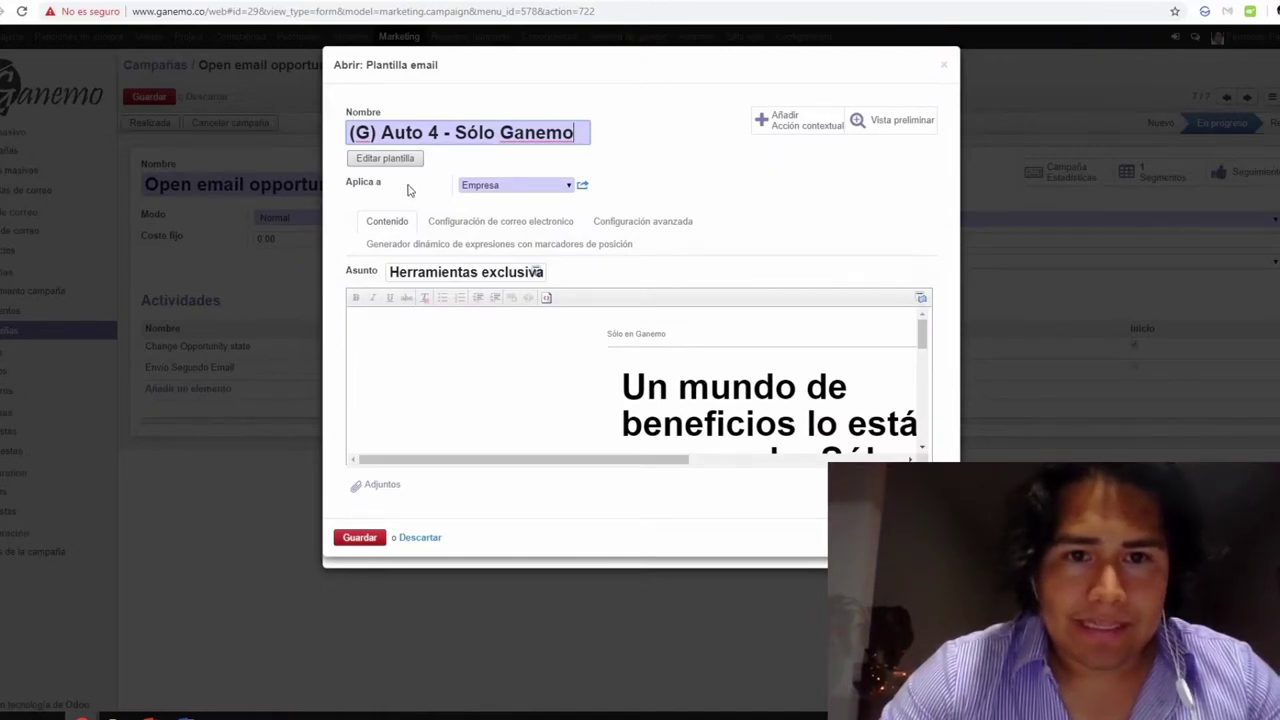
pyautogui.click(421, 540)
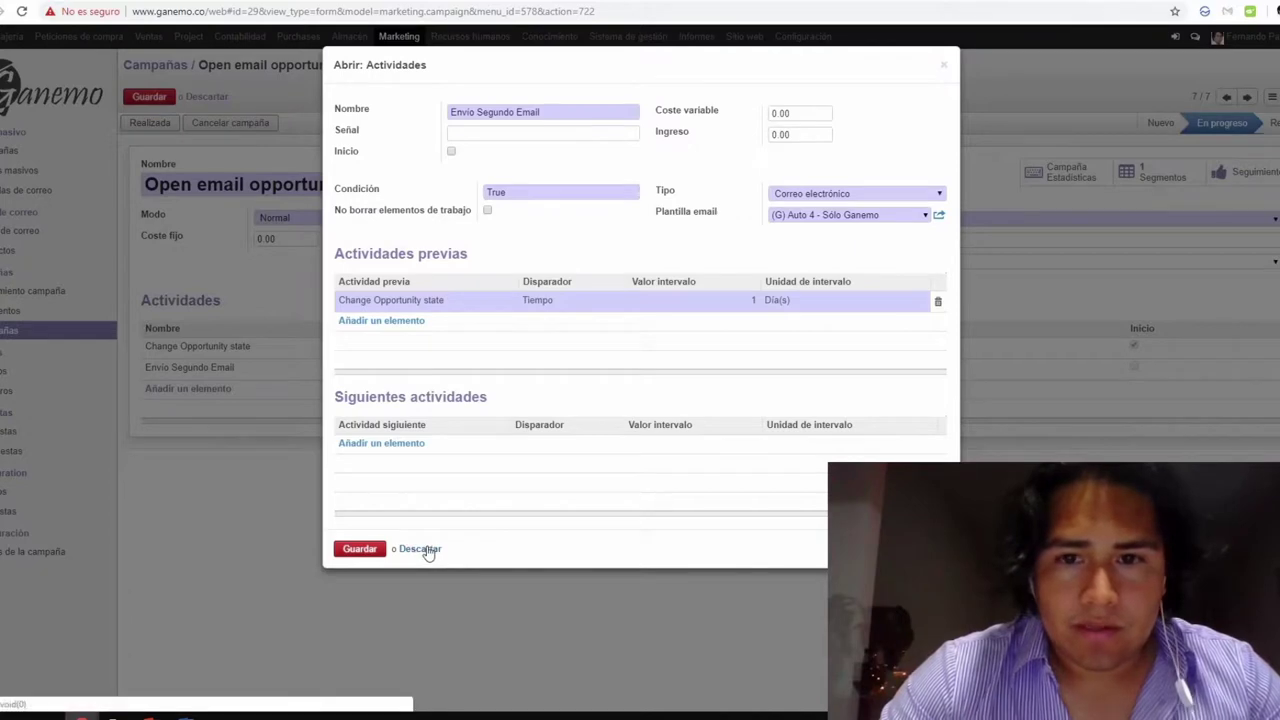
pyautogui.click(424, 548)
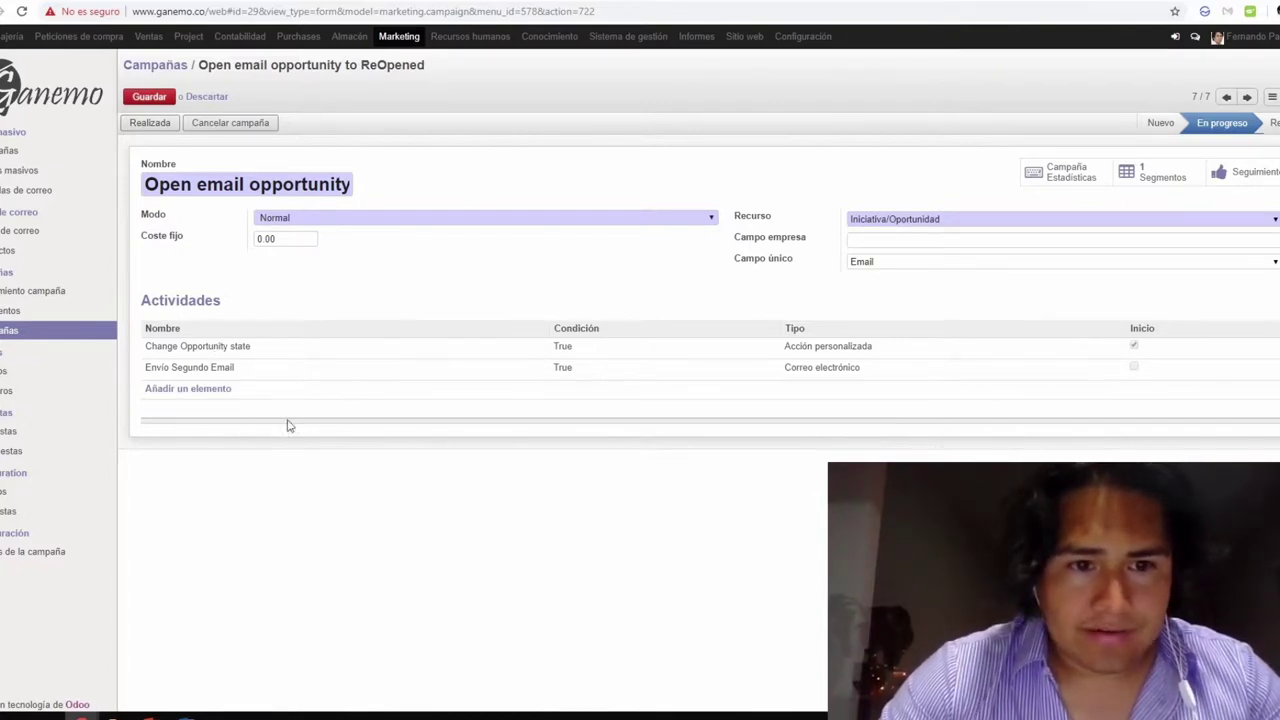
# - Reopen the 'Envío Segundo Email' activity and inspect the content and target model of its assigned email template
pyautogui.click(240, 369)
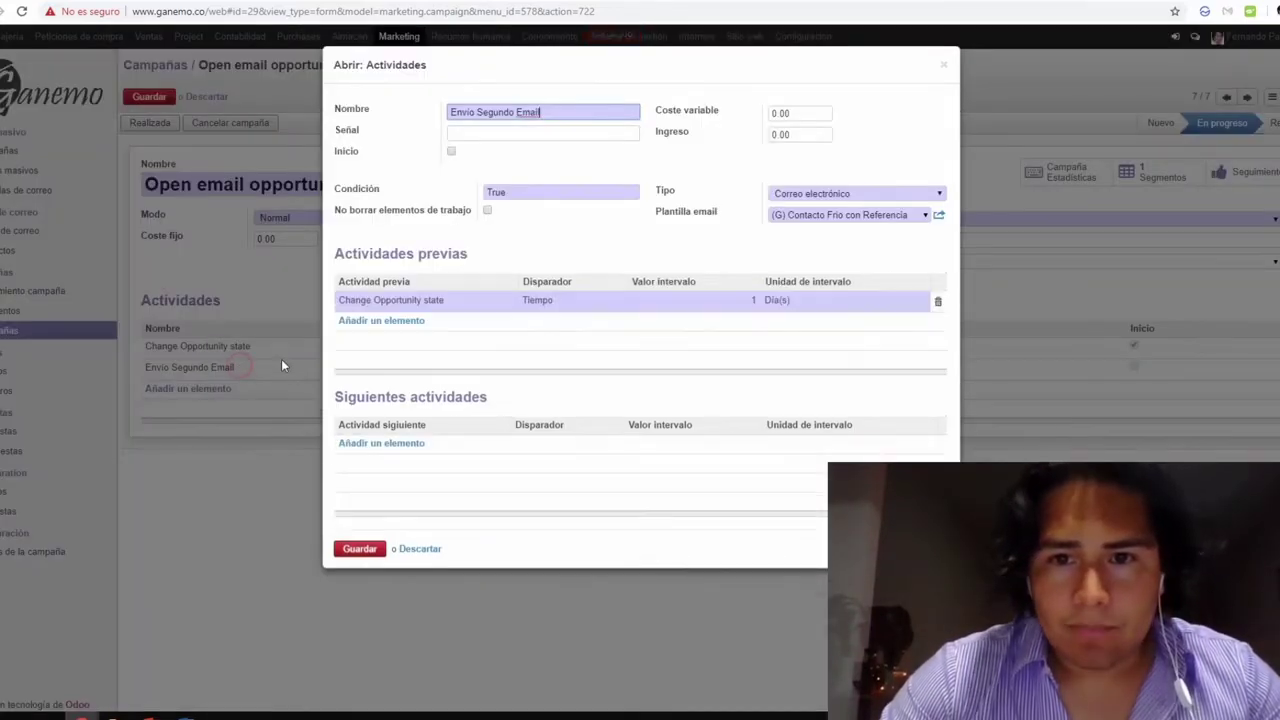
pyautogui.click(938, 217)
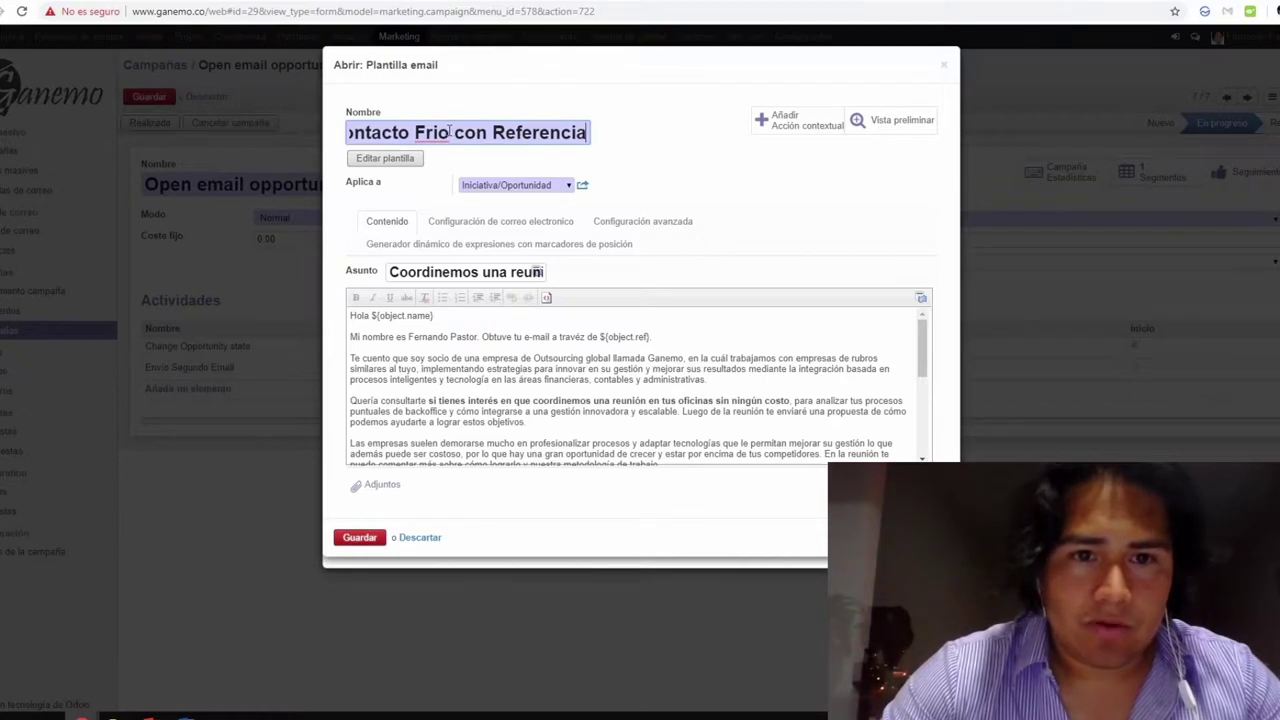
pyautogui.moveTo(449, 132); pyautogui.dragTo(299, 111)
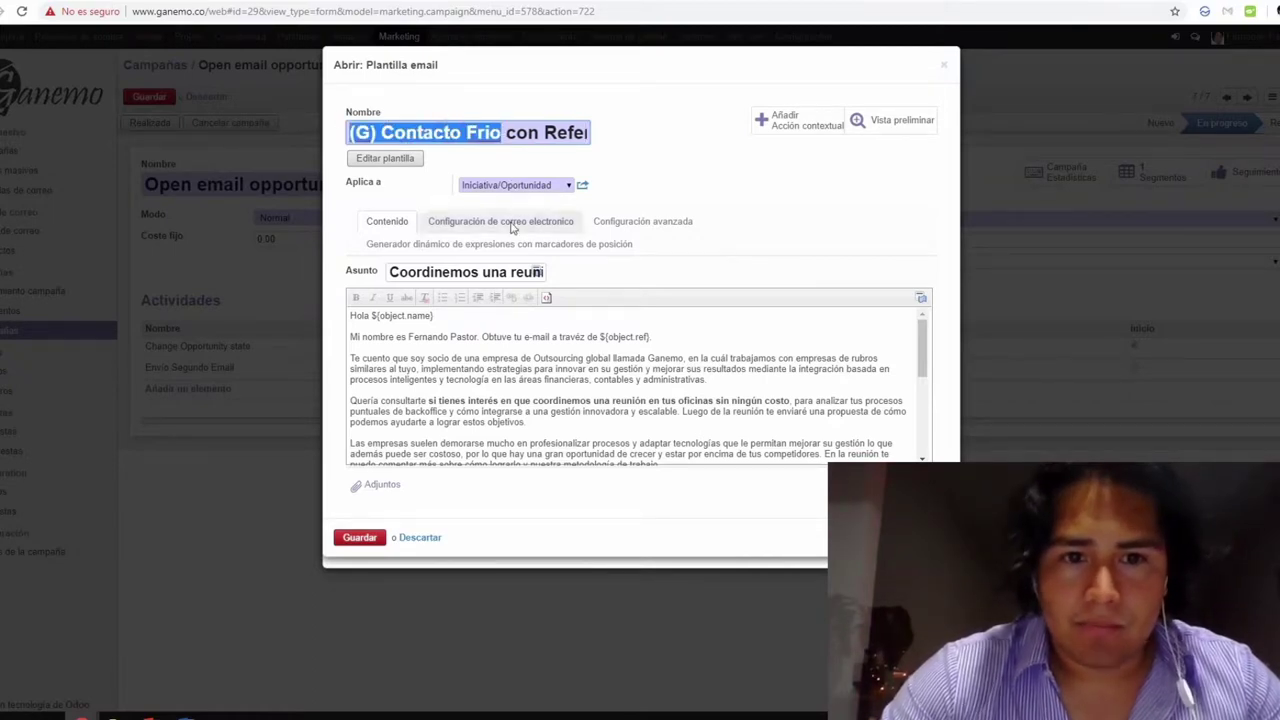
pyautogui.click(358, 537)
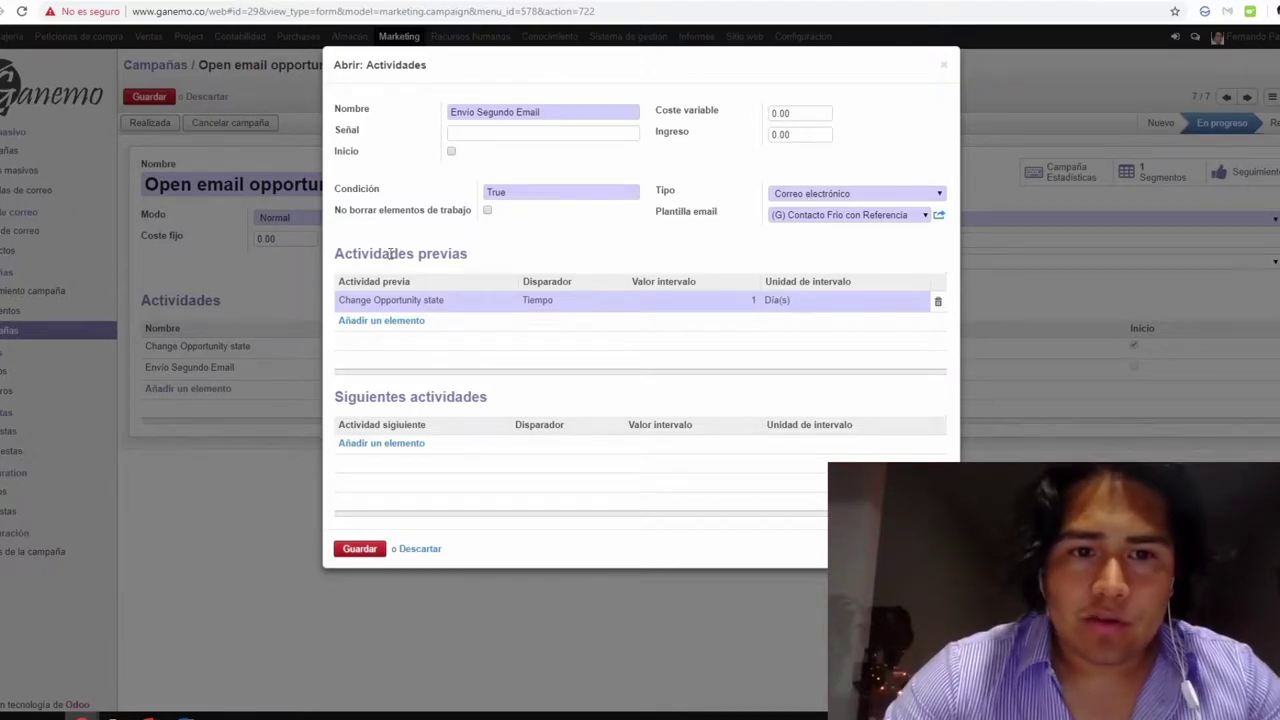
# - Review the previous activity, trigger and interval of 'Envío Segundo Email', and save the activity
pyautogui.moveTo(390, 253); pyautogui.dragTo(466, 254)
pyautogui.click(462, 255)
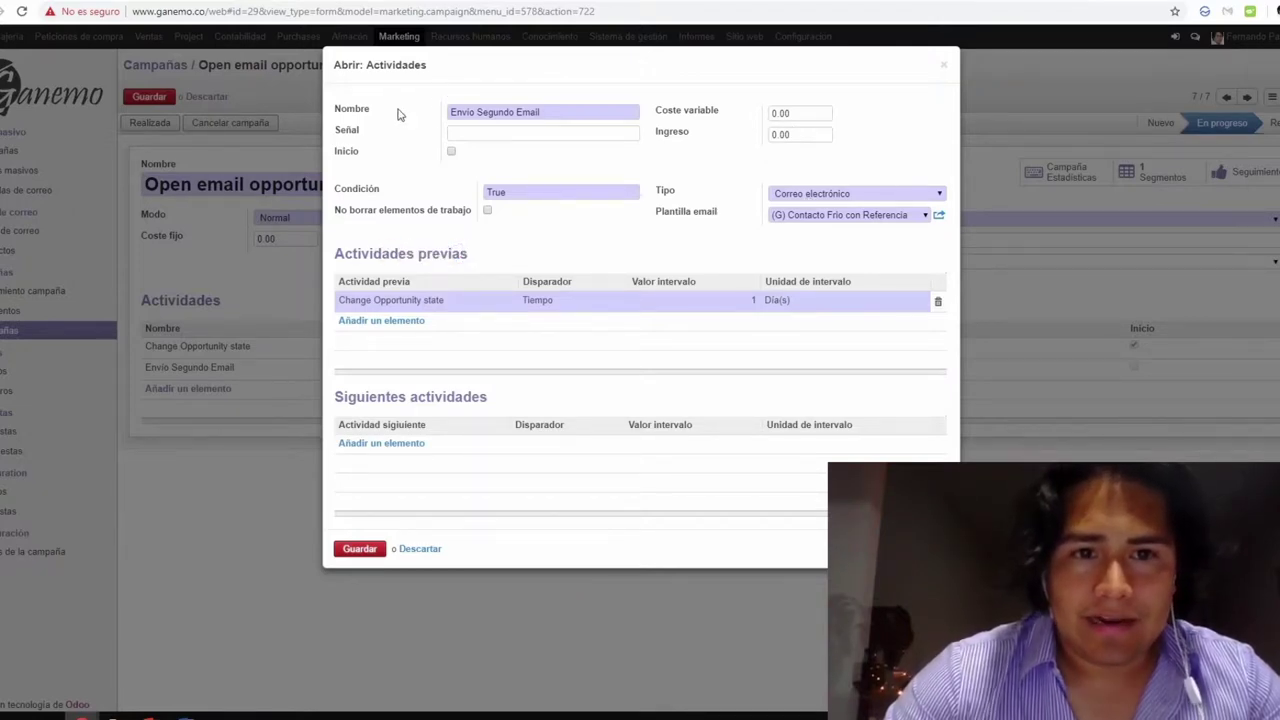
pyautogui.click(506, 114)
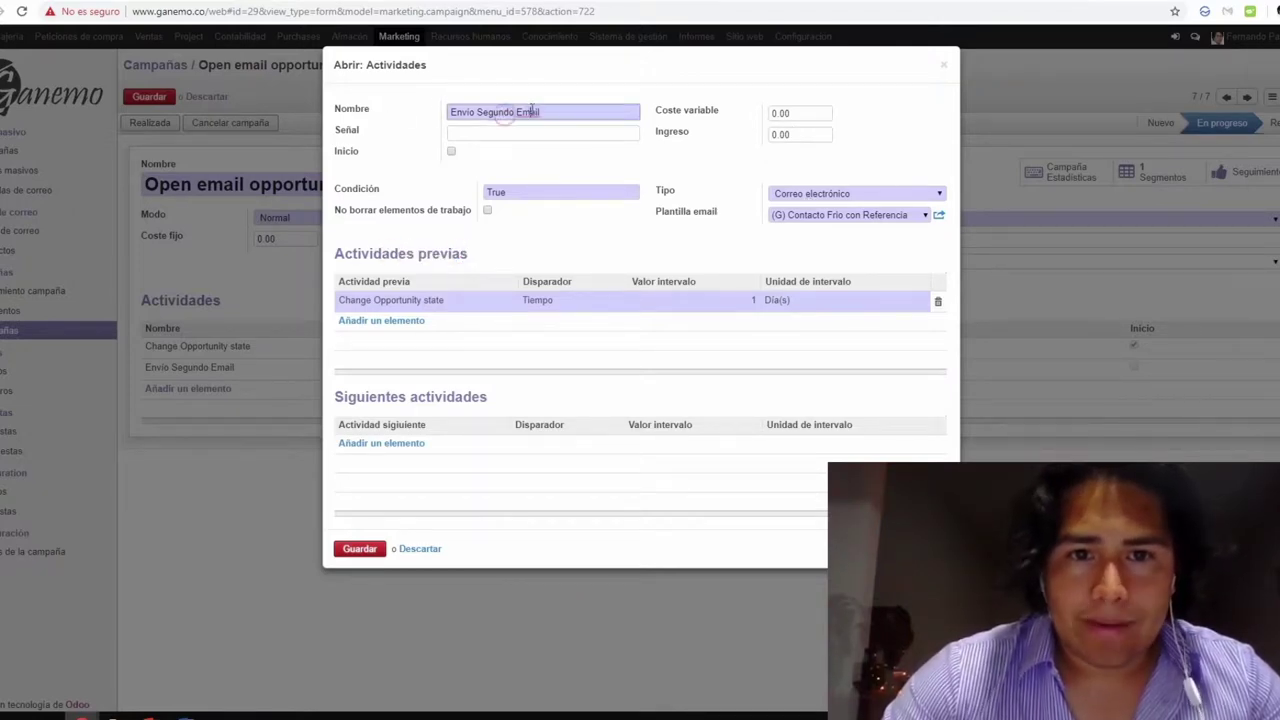
pyautogui.click(415, 308)
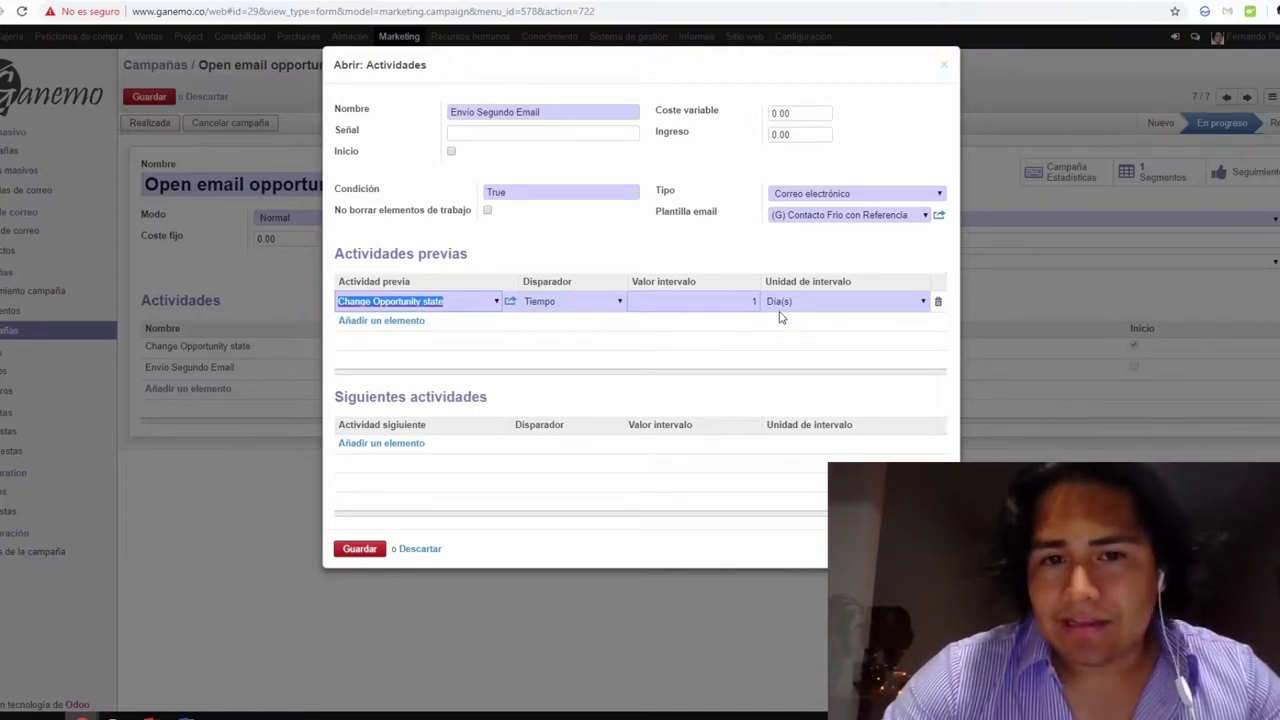
pyautogui.click(366, 556)
# - Add a 'Envio tercer email' activity of type Correo electrónico using the '(G) Contacto Frio con Referencia' template for Iniciativa/Oportunidad
pyautogui.click(200, 392)
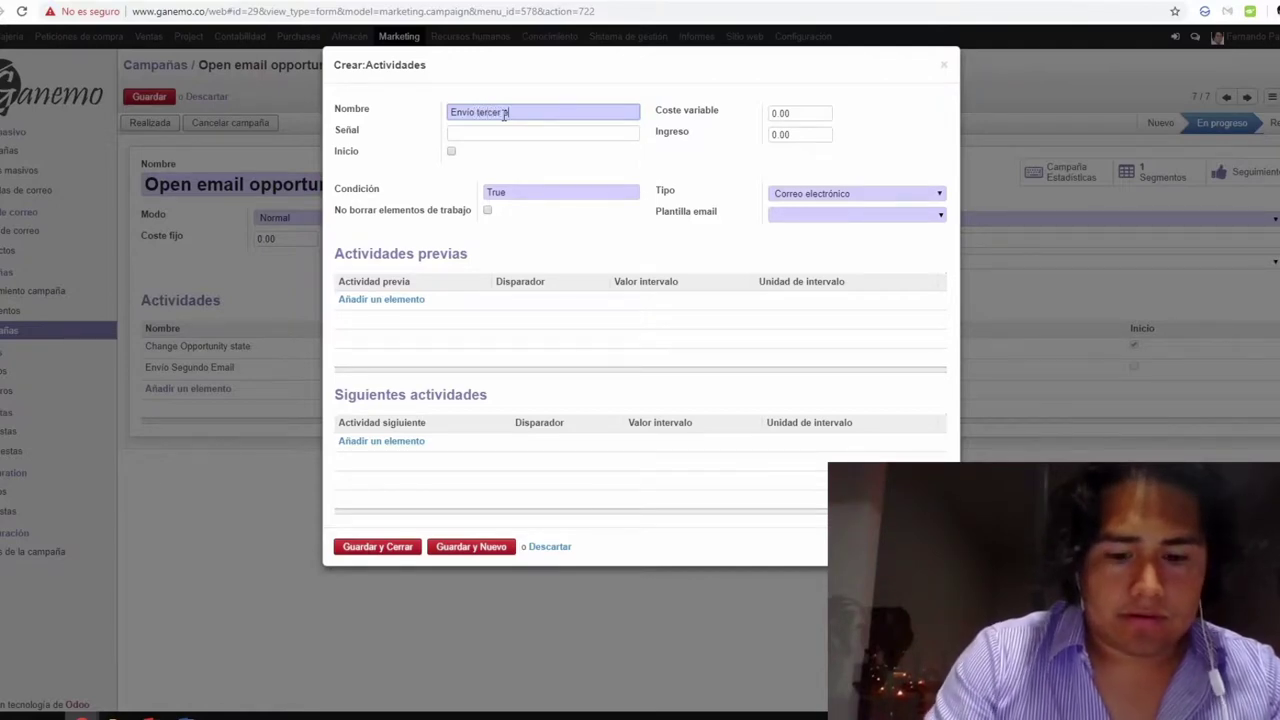
pyautogui.click(522, 192)
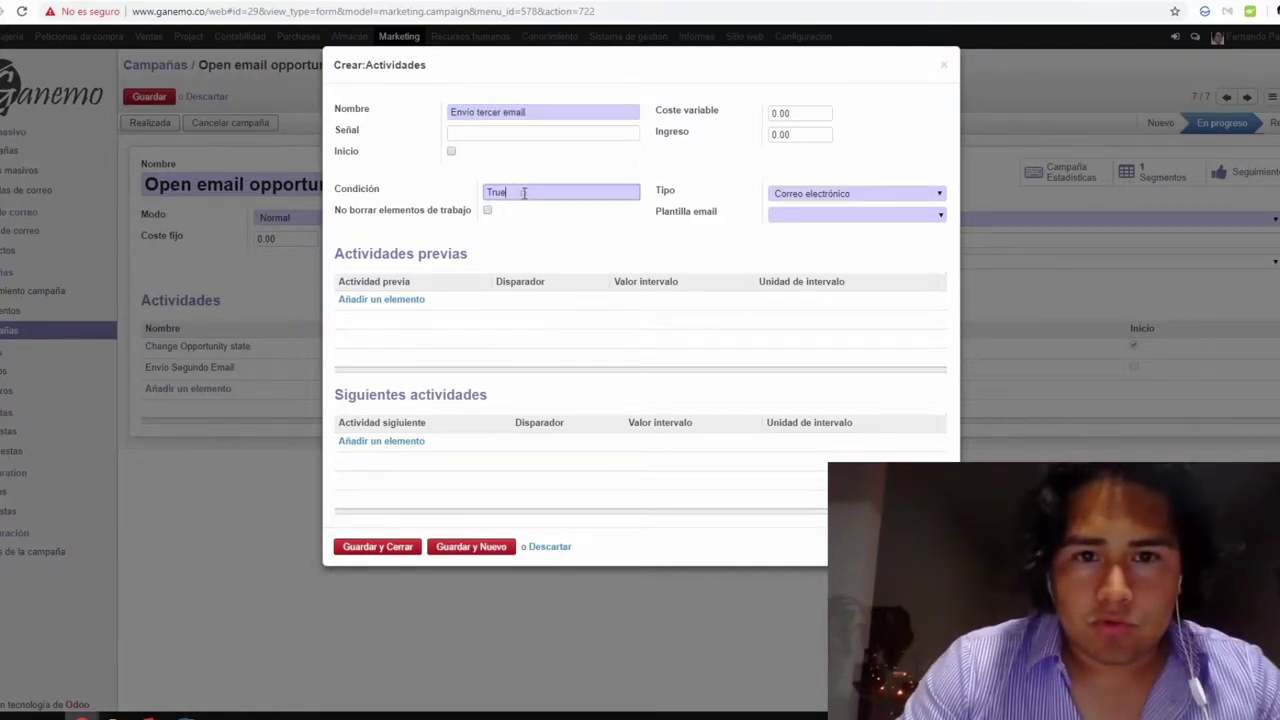
pyautogui.click(805, 196)
pyautogui.click(803, 200)
pyautogui.click(808, 212)
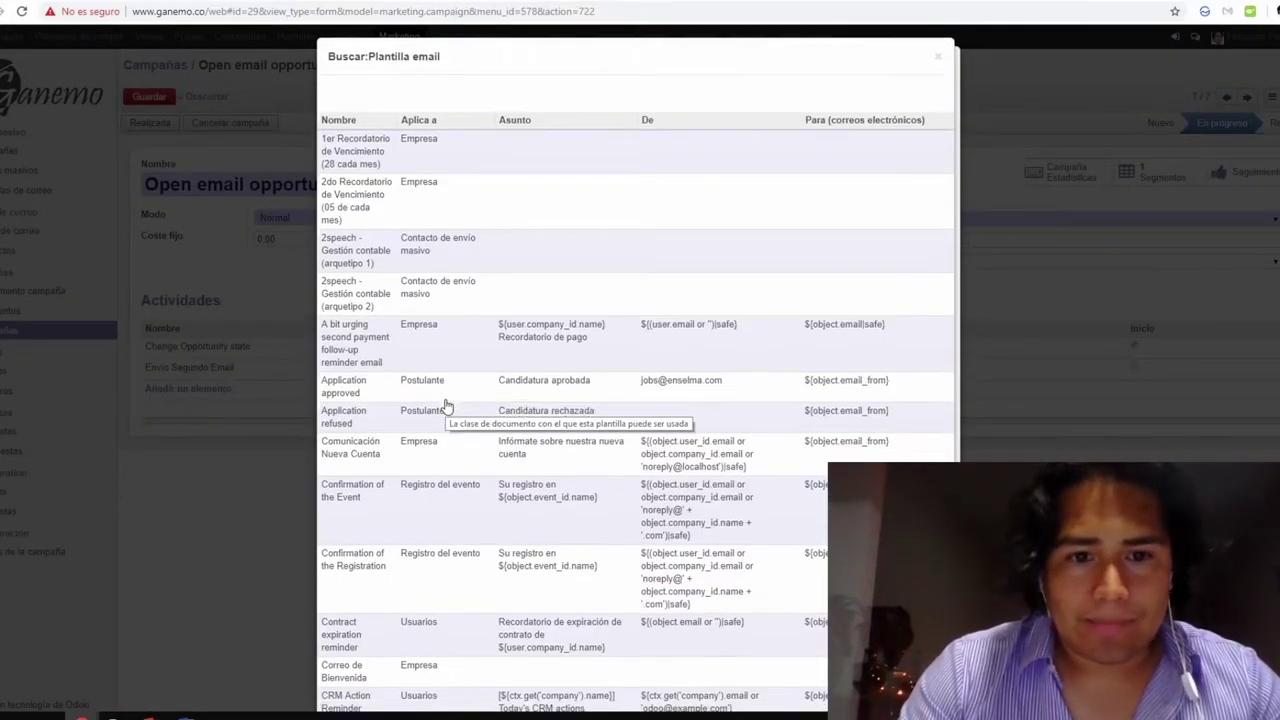
pyautogui.scroll(-2, 443, 406)
pyautogui.scroll(2, 443, 406)
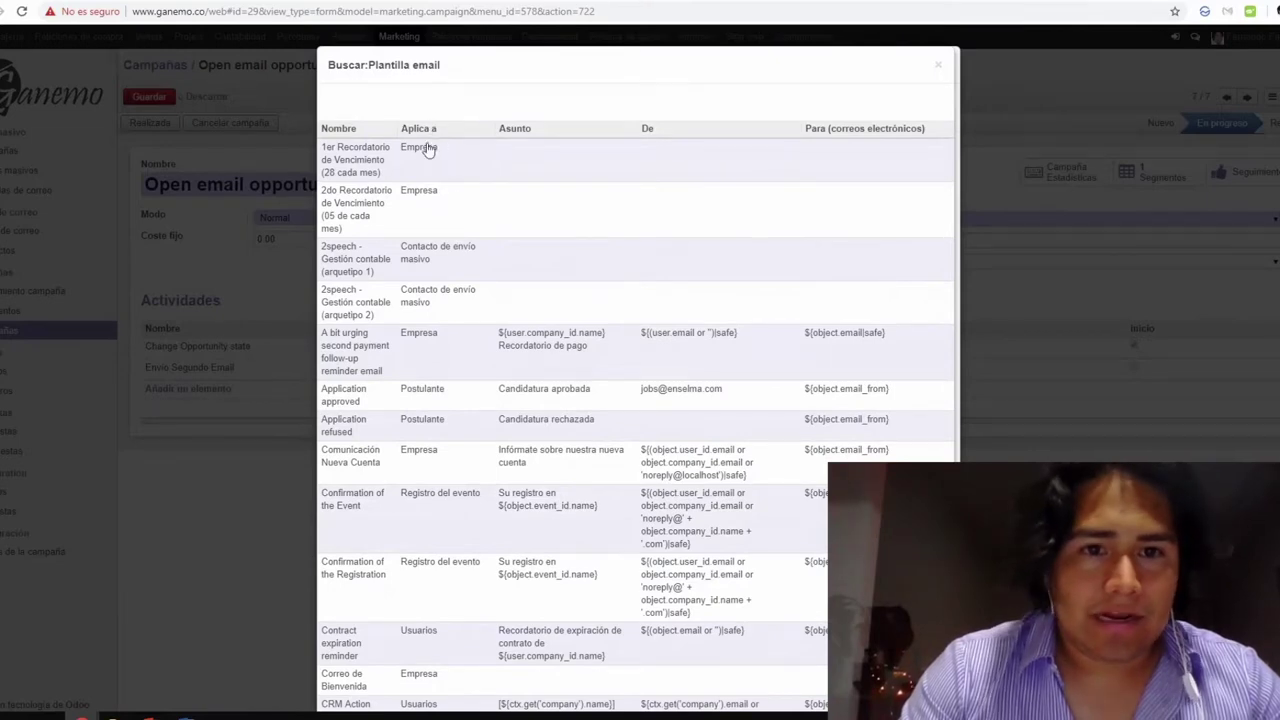
pyautogui.scroll(-3, 443, 325)
pyautogui.scroll(-10, 443, 325)
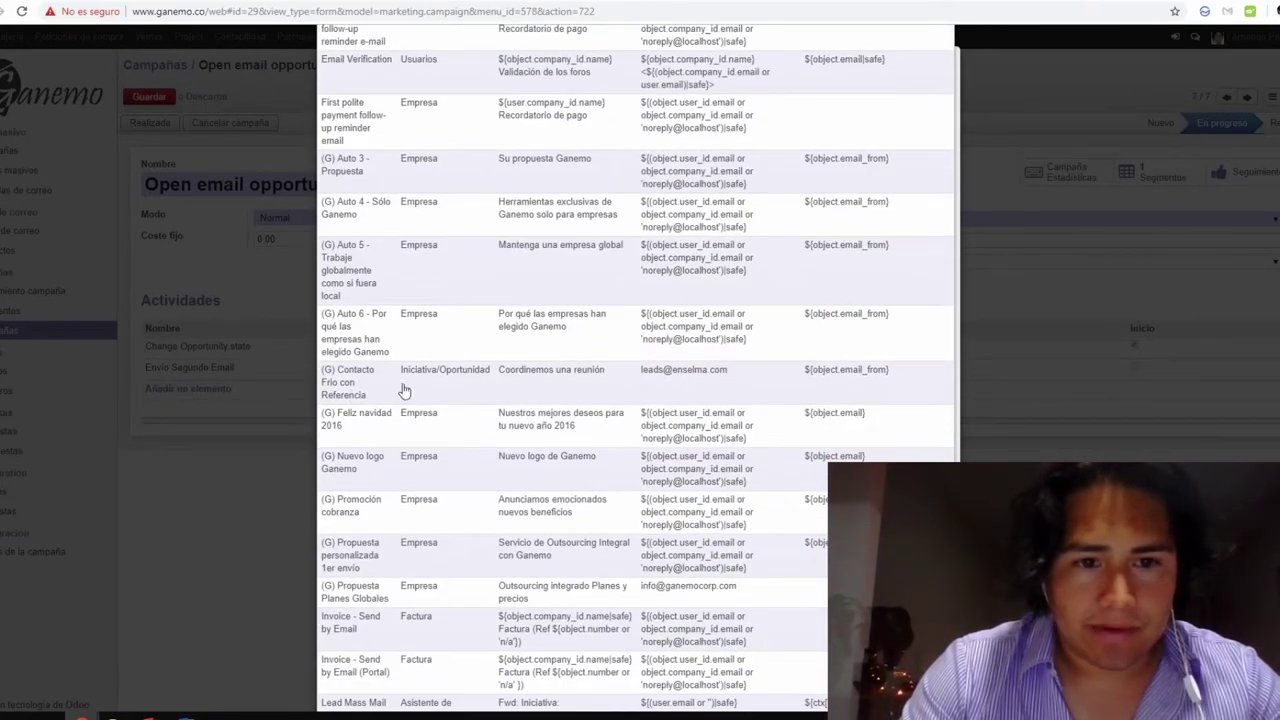
pyautogui.click(448, 391)
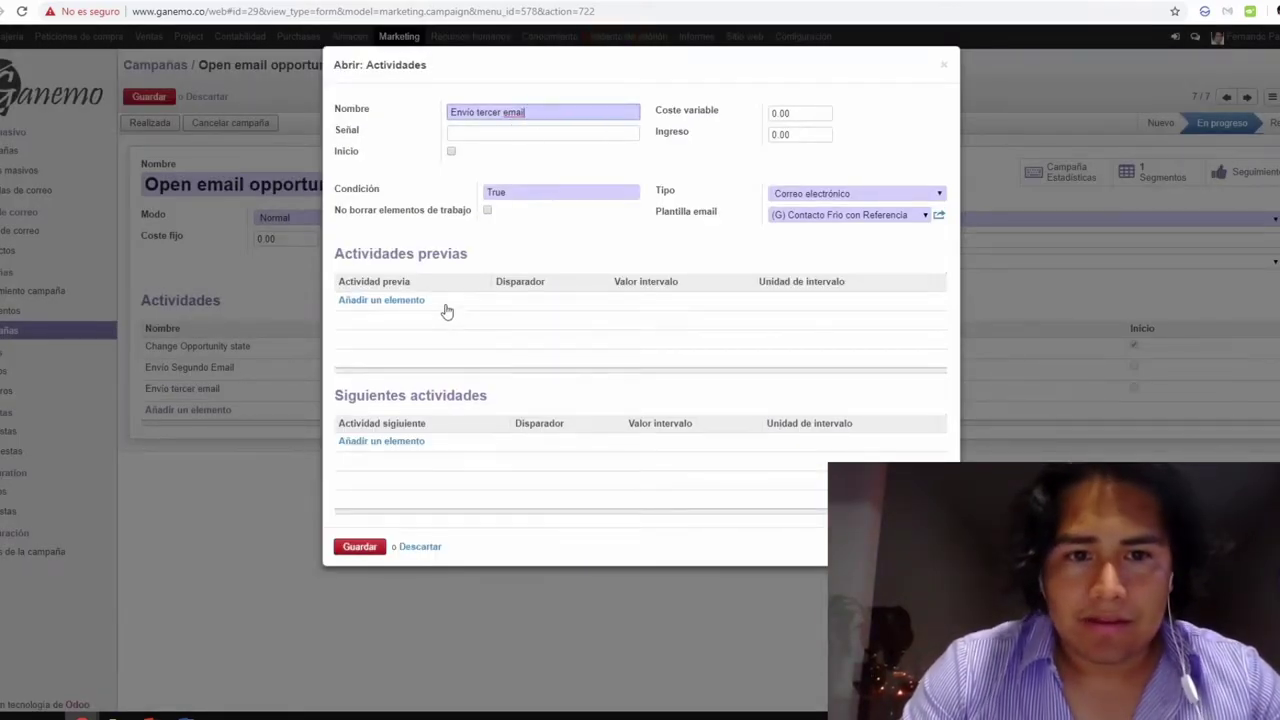
# - Add 'Envío Segundo Email' as previous activity of 'Envio tercer email' with a Tiempo trigger of 7 Día(s), and save the activity and campaign
pyautogui.click(411, 300)
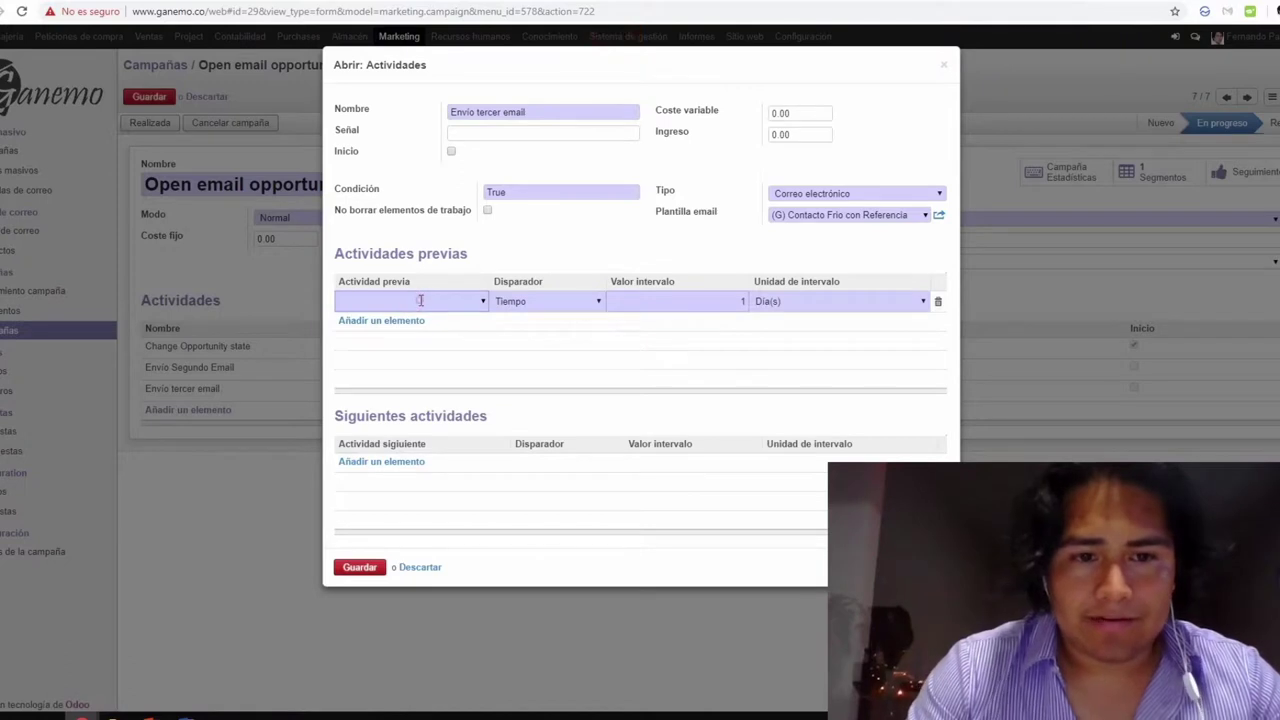
pyautogui.click(420, 300)
pyautogui.press('Down')
pyautogui.press('Down')
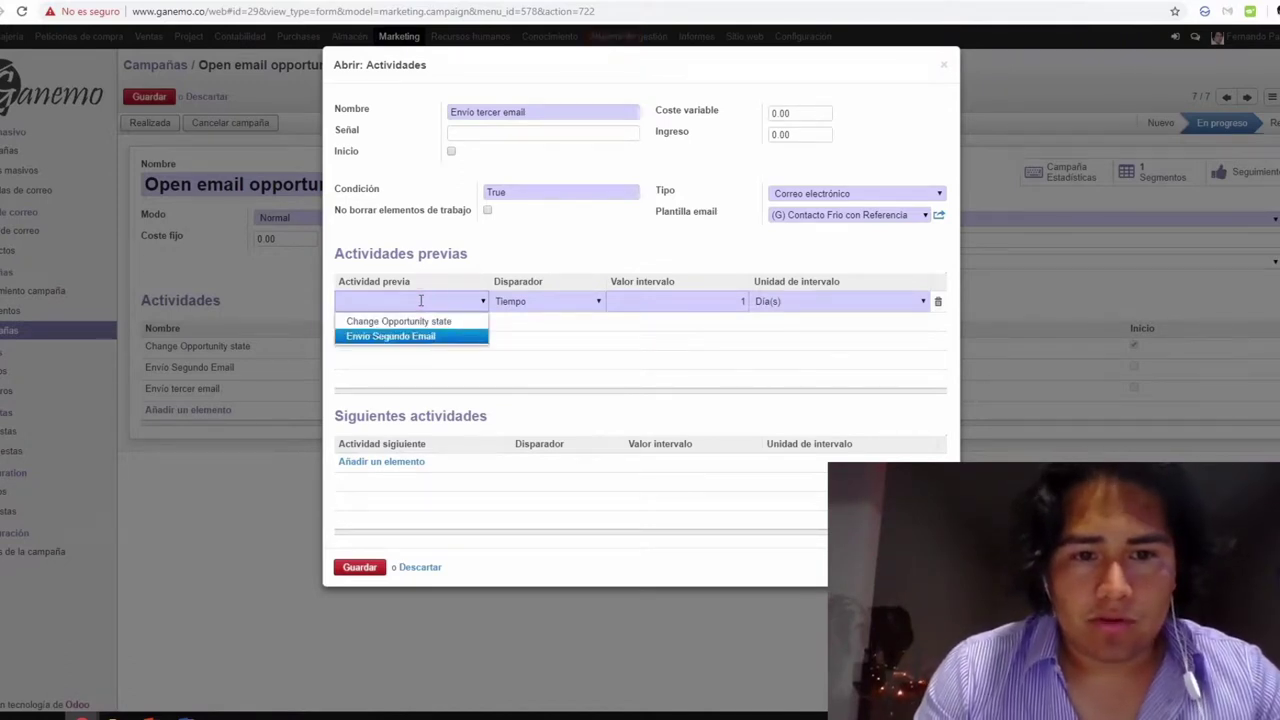
pyautogui.press('Return')
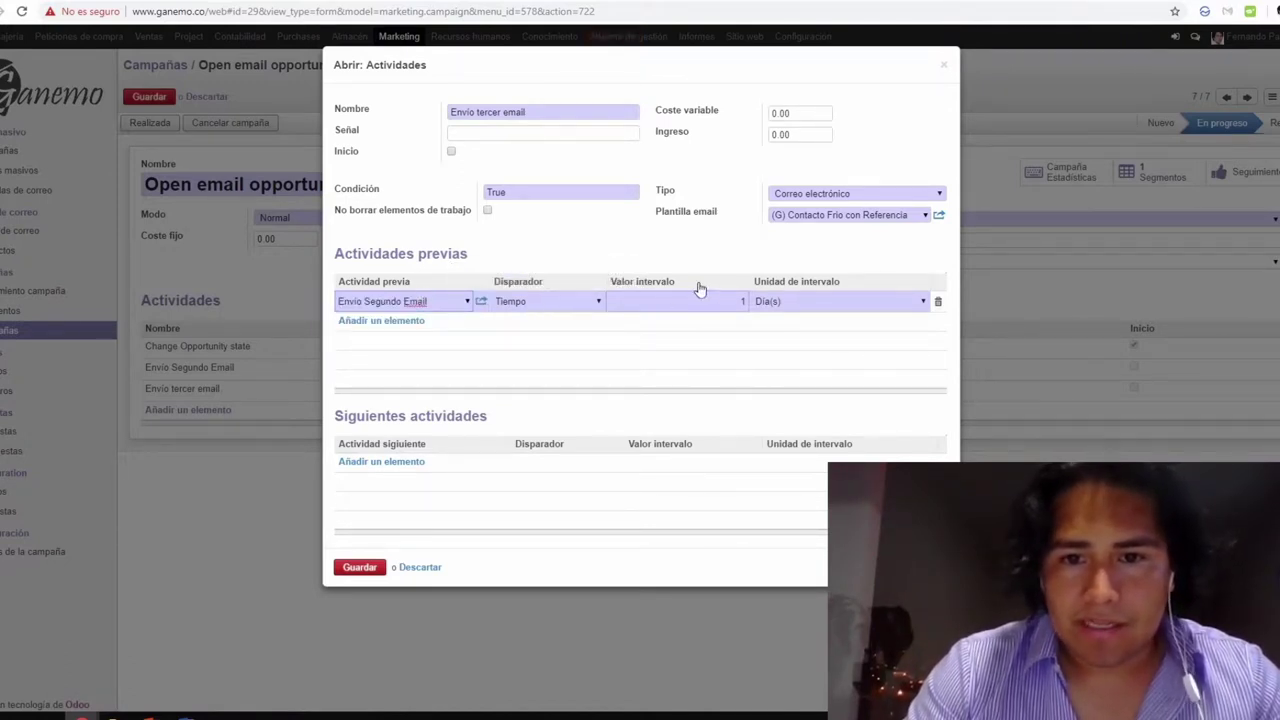
pyautogui.click(779, 303)
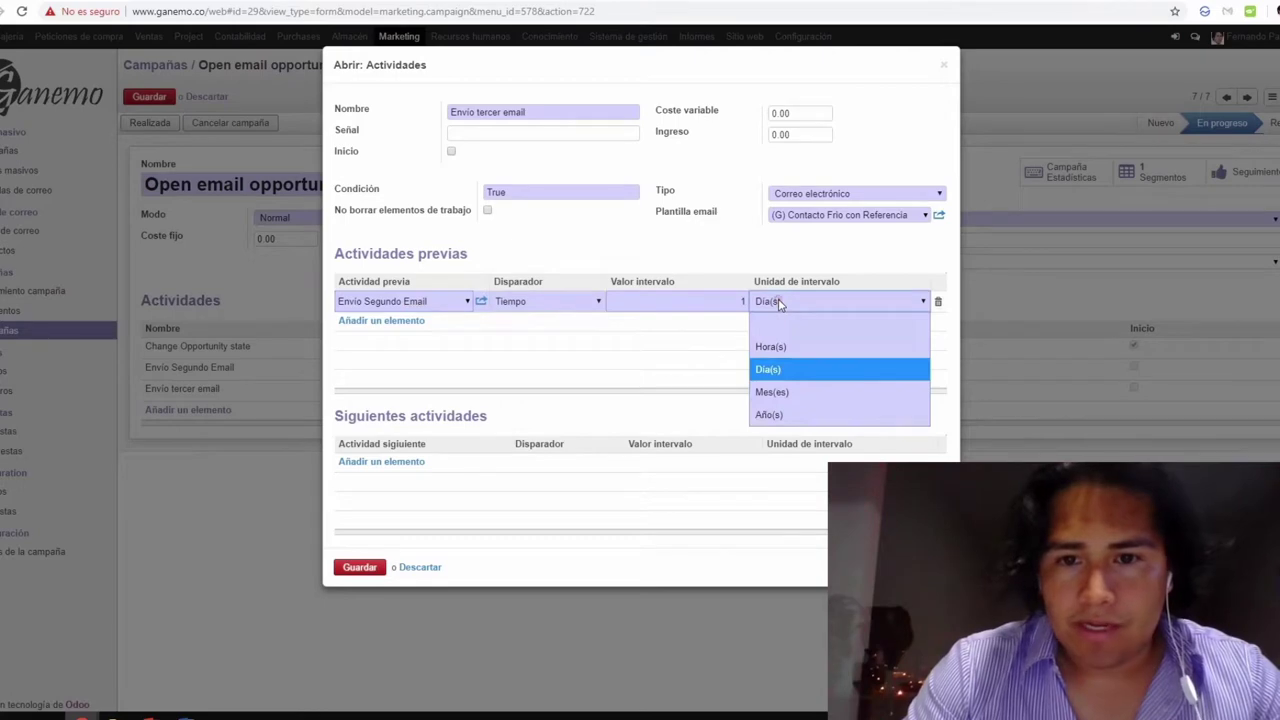
pyautogui.click(790, 369)
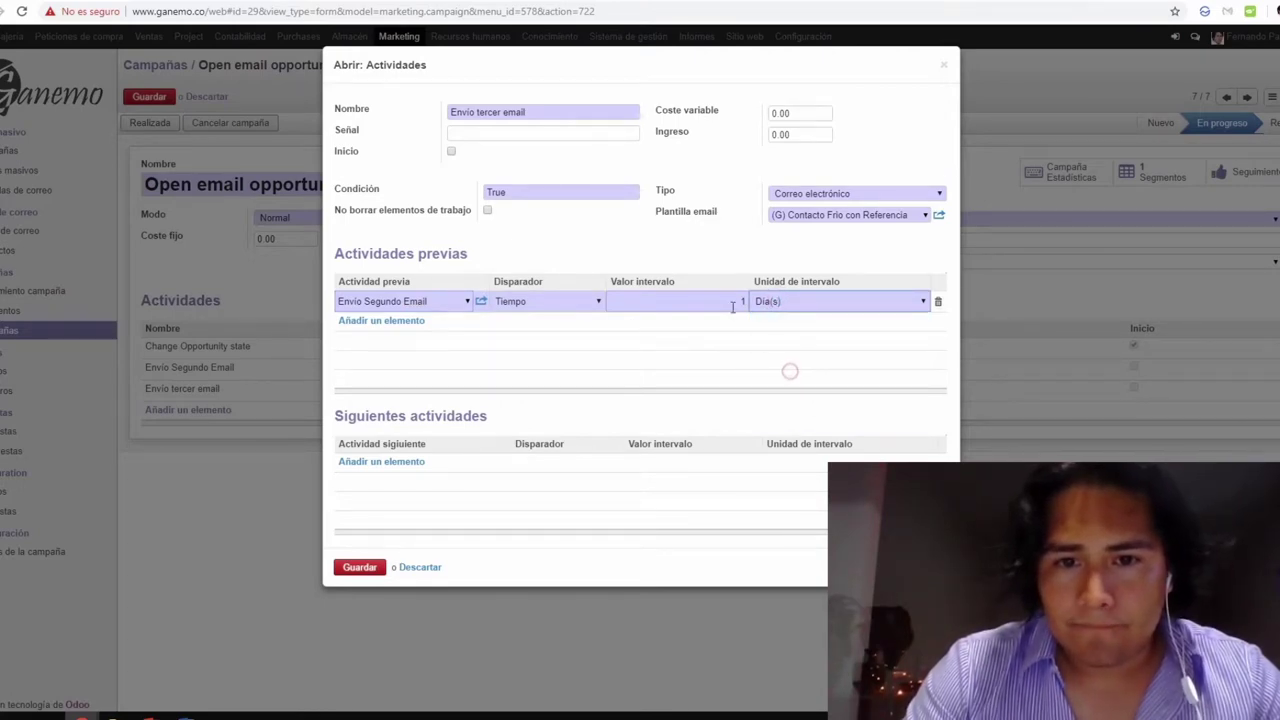
pyautogui.hotkey('shift', 'Tab')
pyautogui.write('7')
pyautogui.click(757, 275)
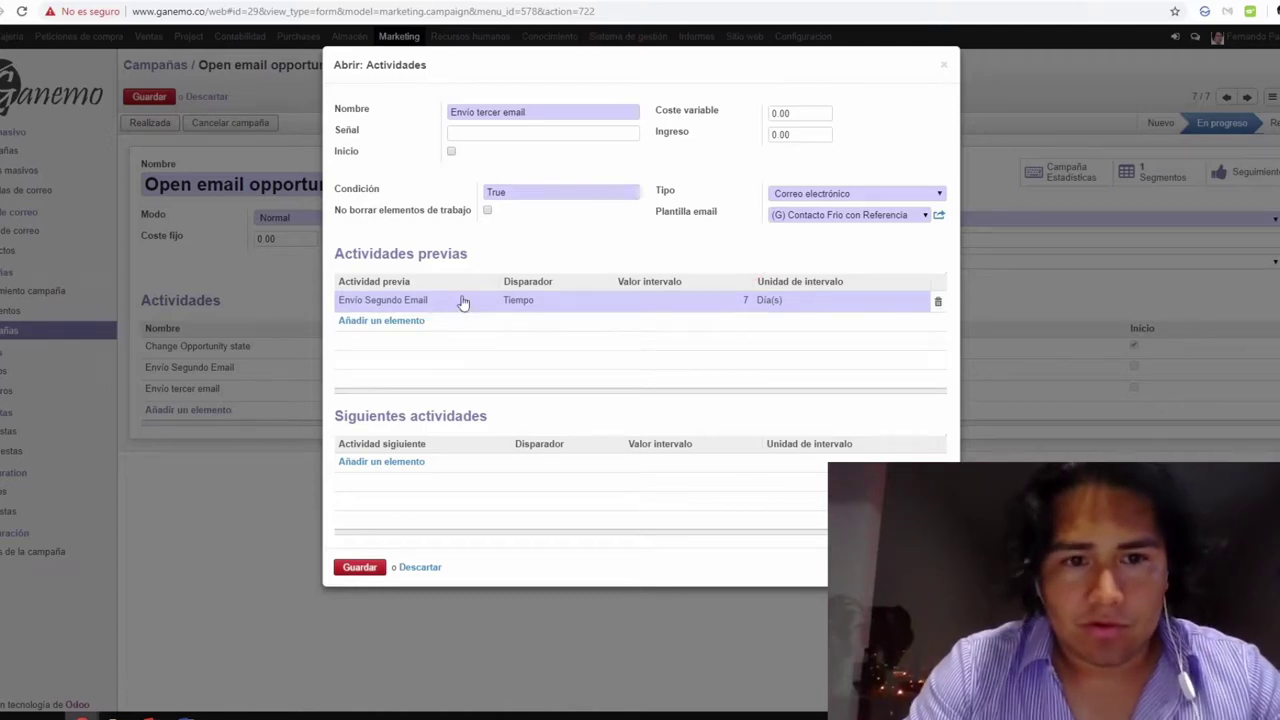
pyautogui.click(362, 568)
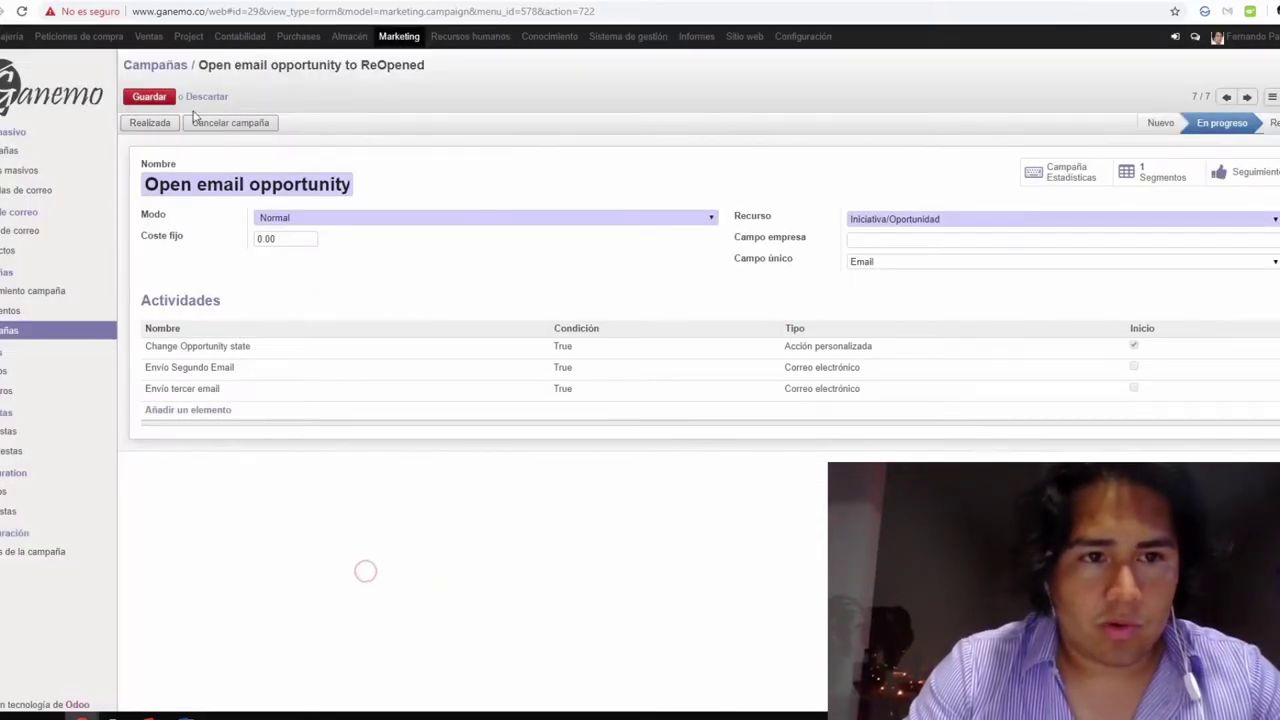
pyautogui.click(152, 99)
# - Edit the segment 'Outsourcing Financiero Integral 1' and set its filter to 'Campaña 201811 - Abiertos'
pyautogui.click(177, 64)
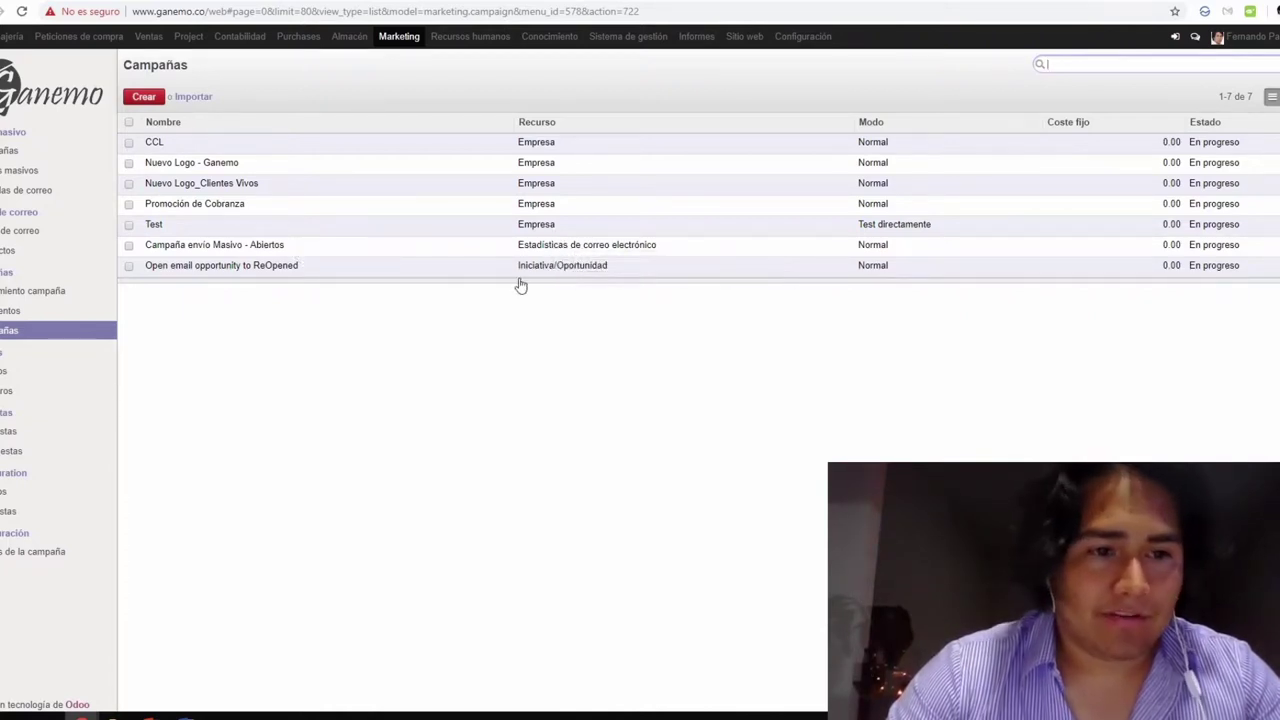
pyautogui.click(50, 312)
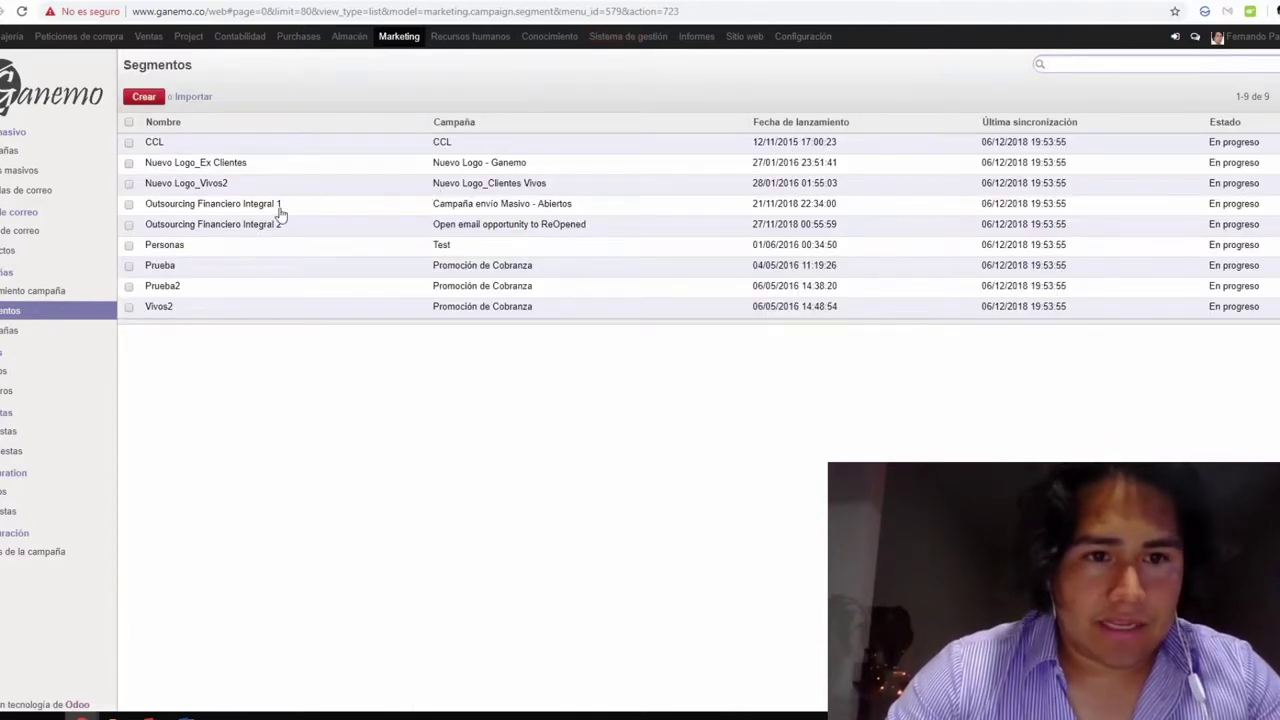
pyautogui.click(283, 208)
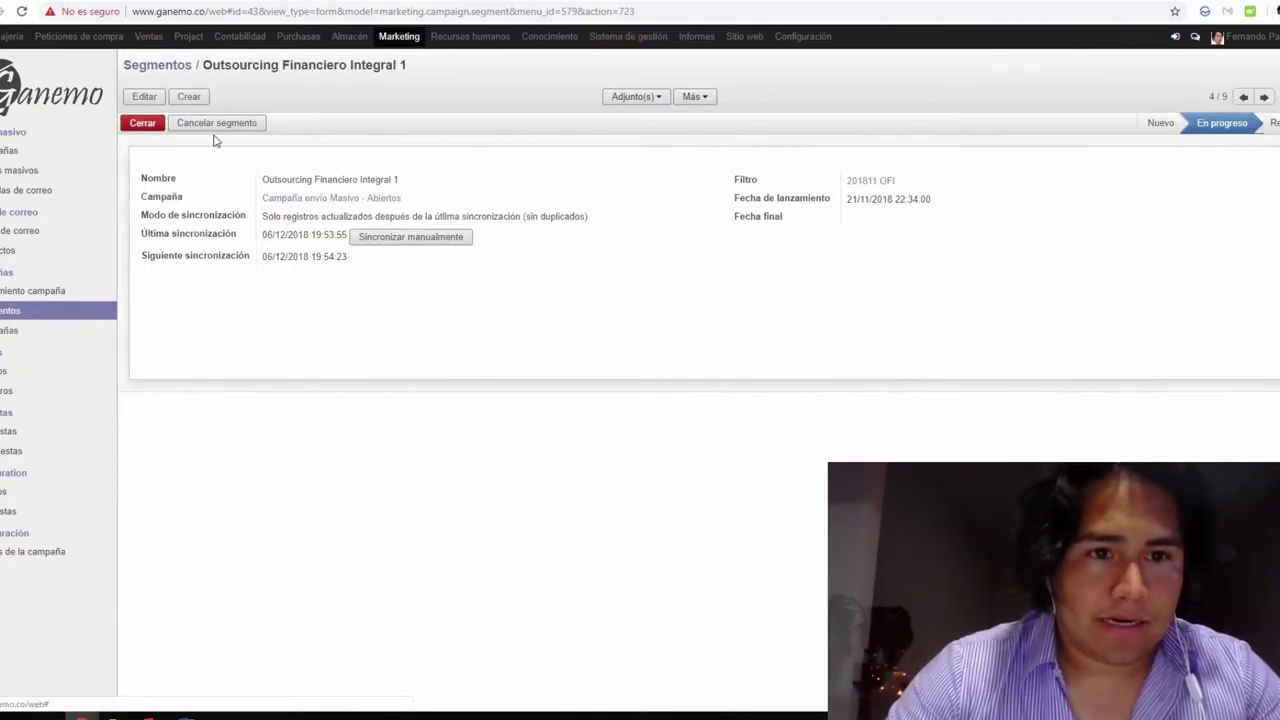
pyautogui.click(146, 97)
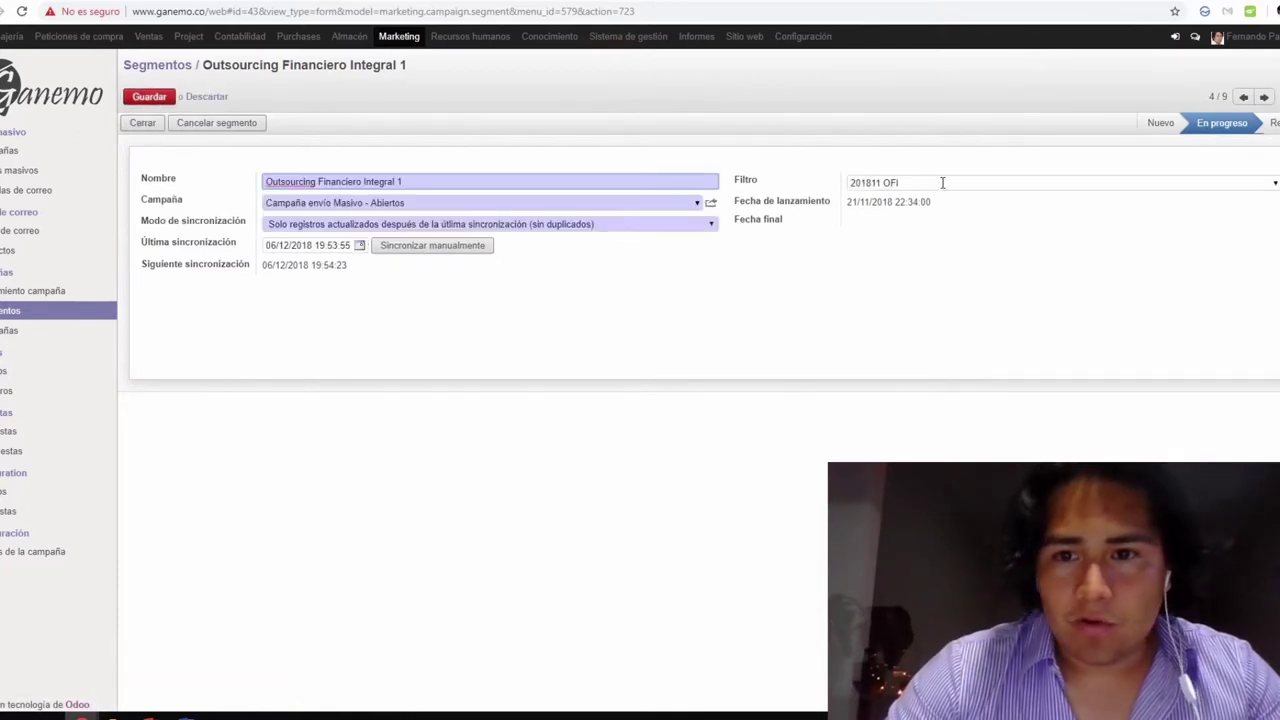
pyautogui.click(942, 183)
pyautogui.press('BackSpace')
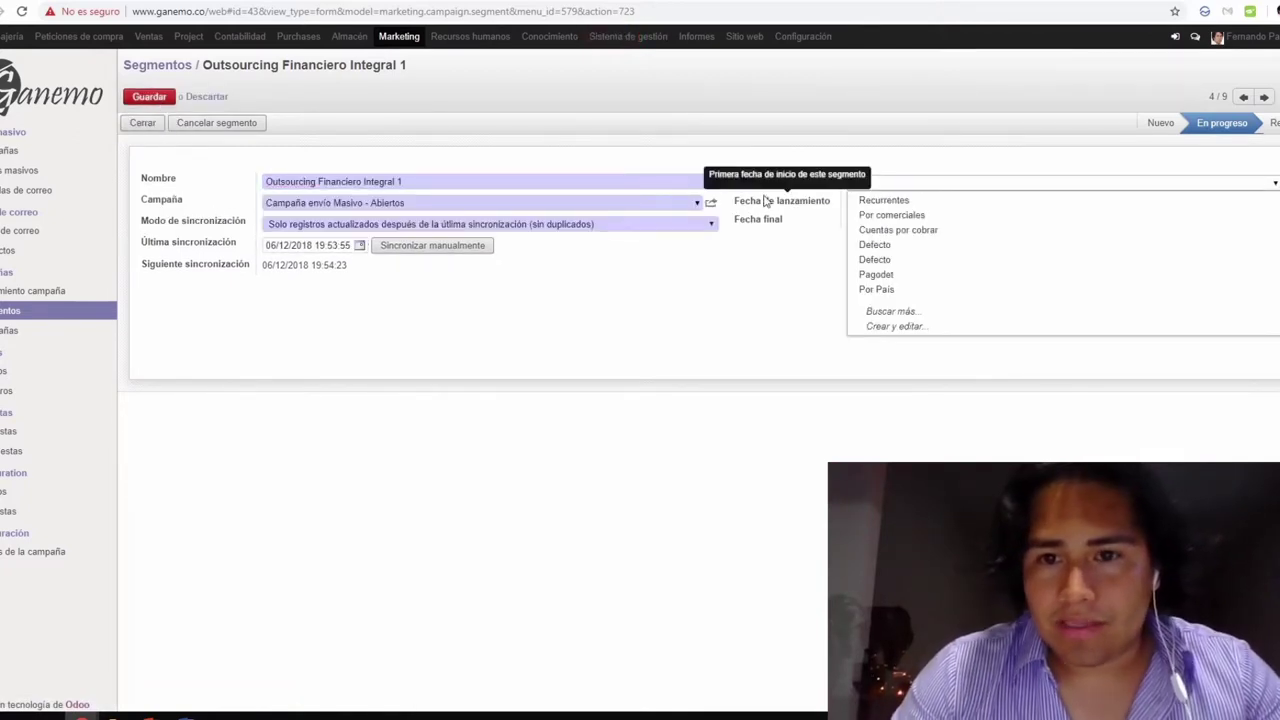
pyautogui.write('20')
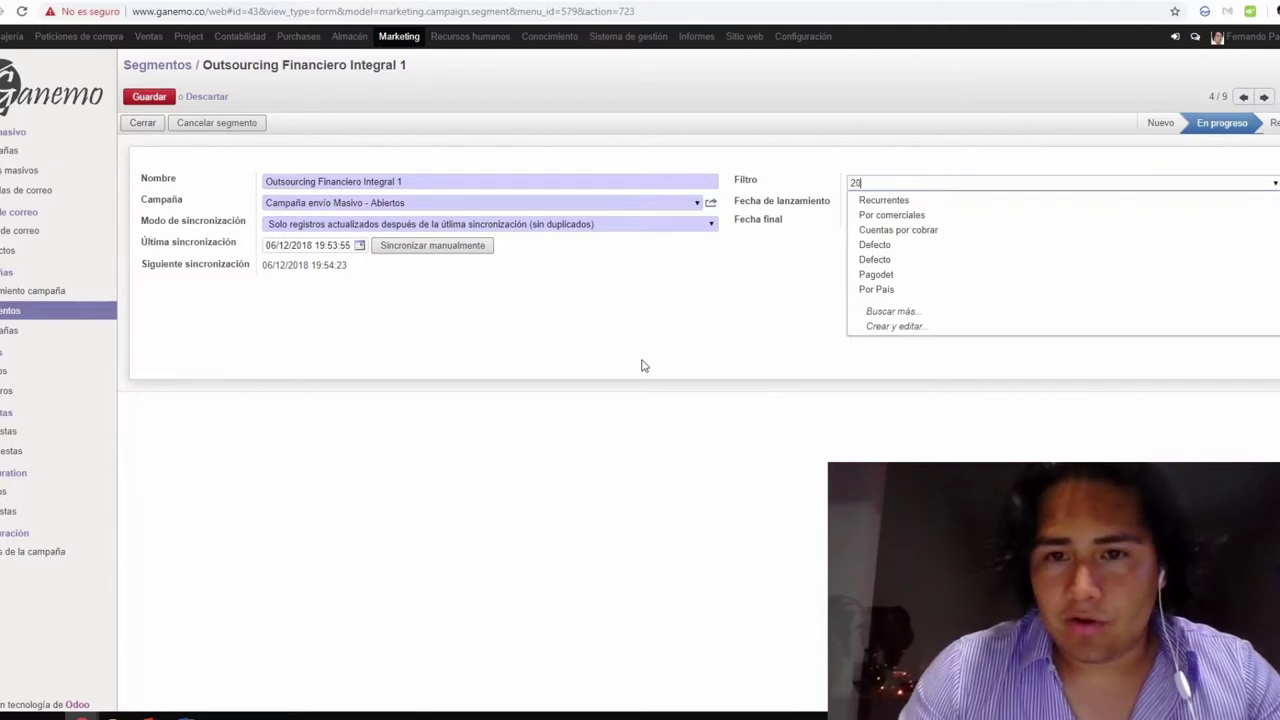
pyautogui.write('18')
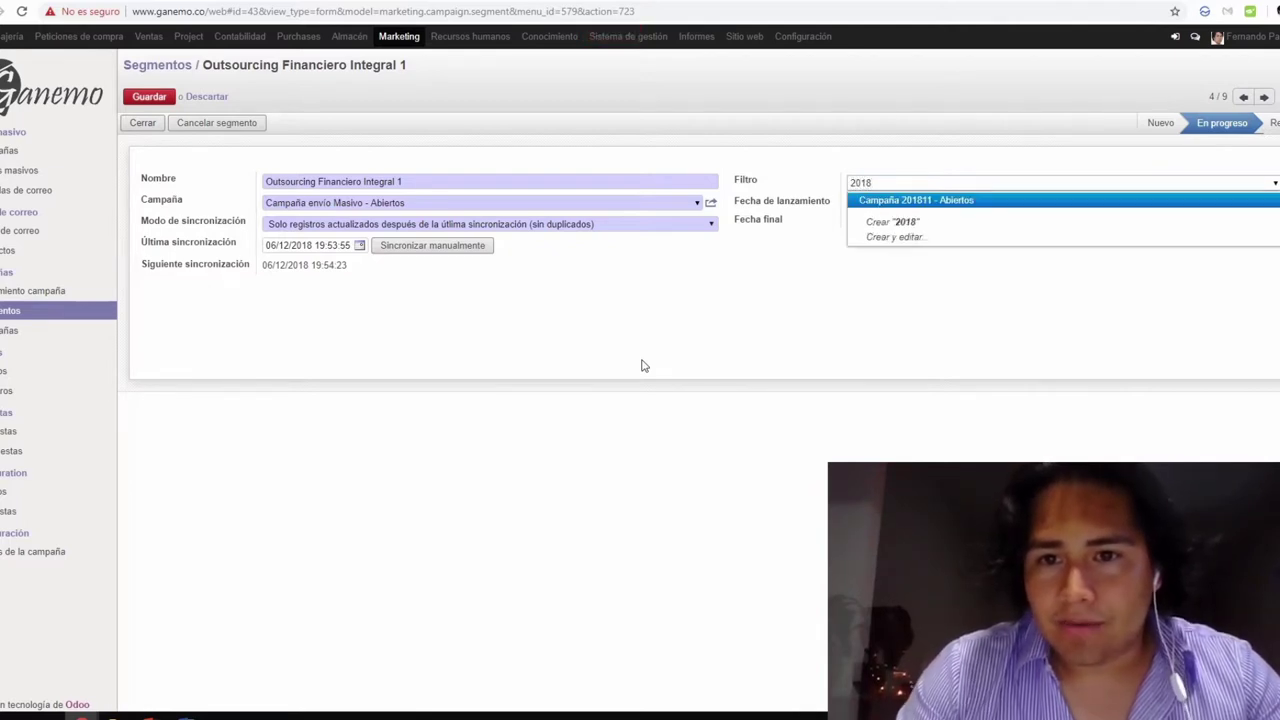
pyautogui.press('Return')
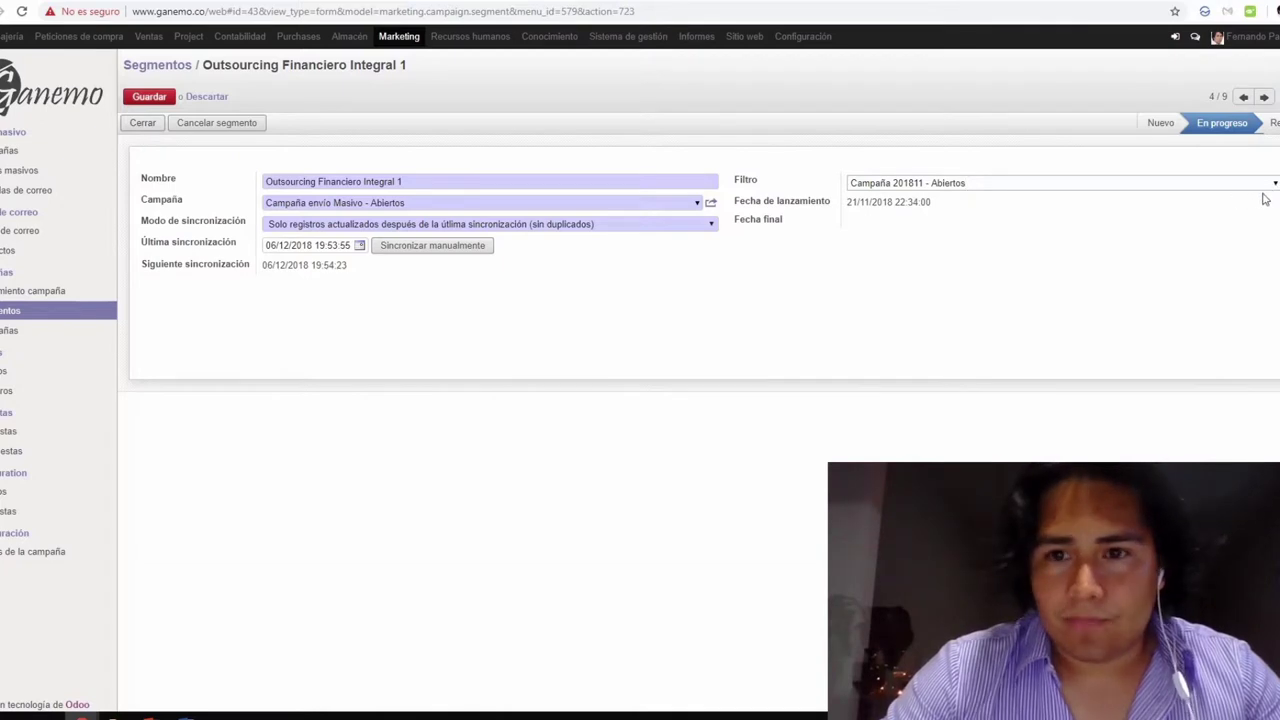
# - Review the segment's campaign and inspect the model and domain conditions of its 'Campaña 201811 - Abiertos' filter
pyautogui.click(448, 200)
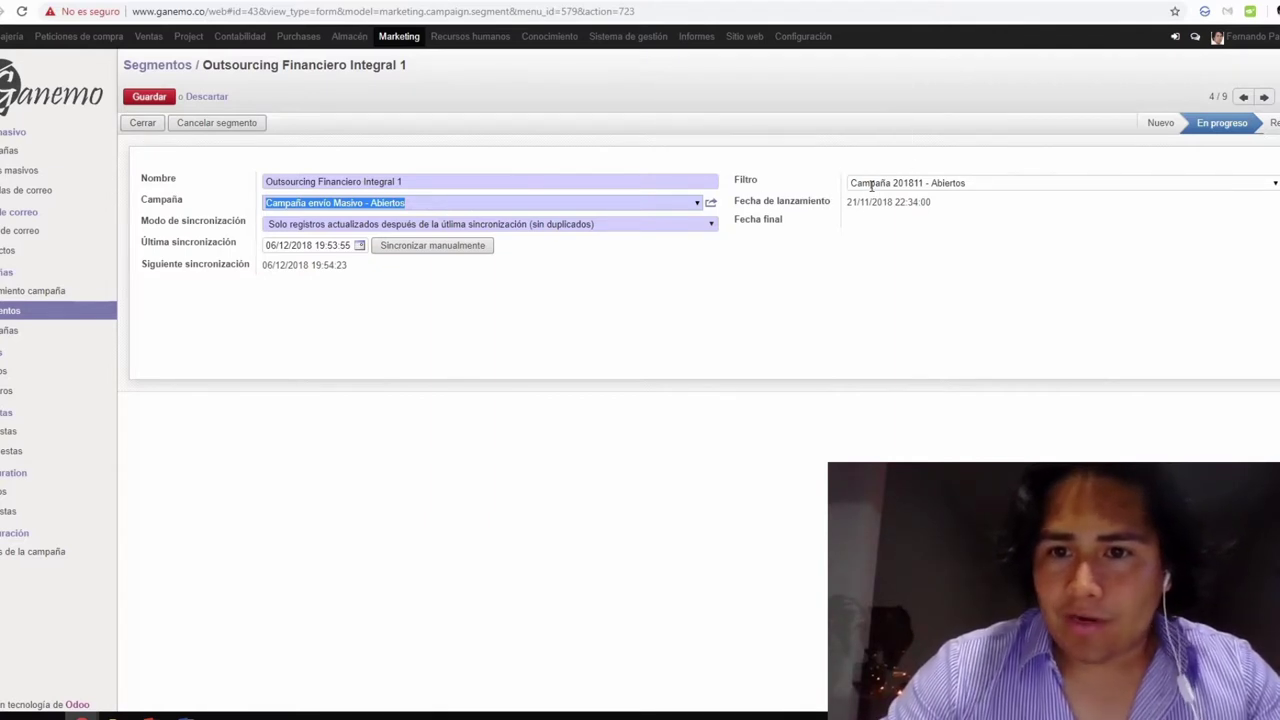
pyautogui.click(1277, 183)
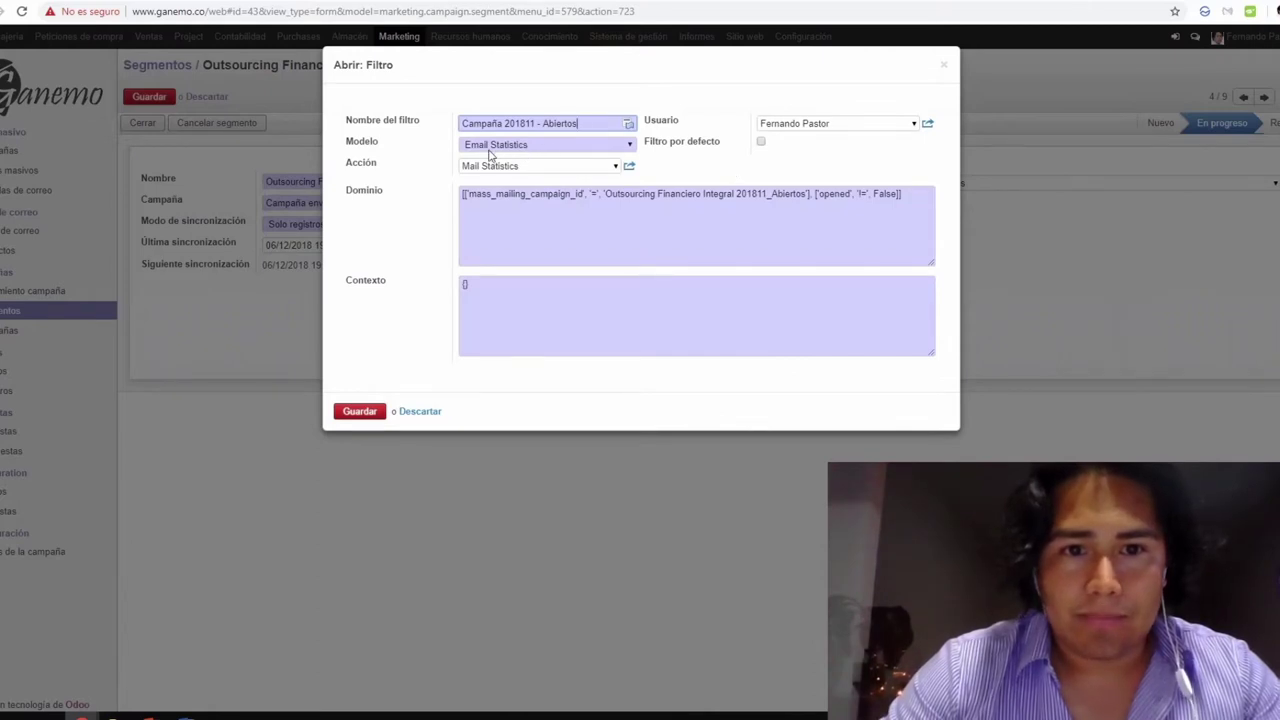
pyautogui.click(359, 411)
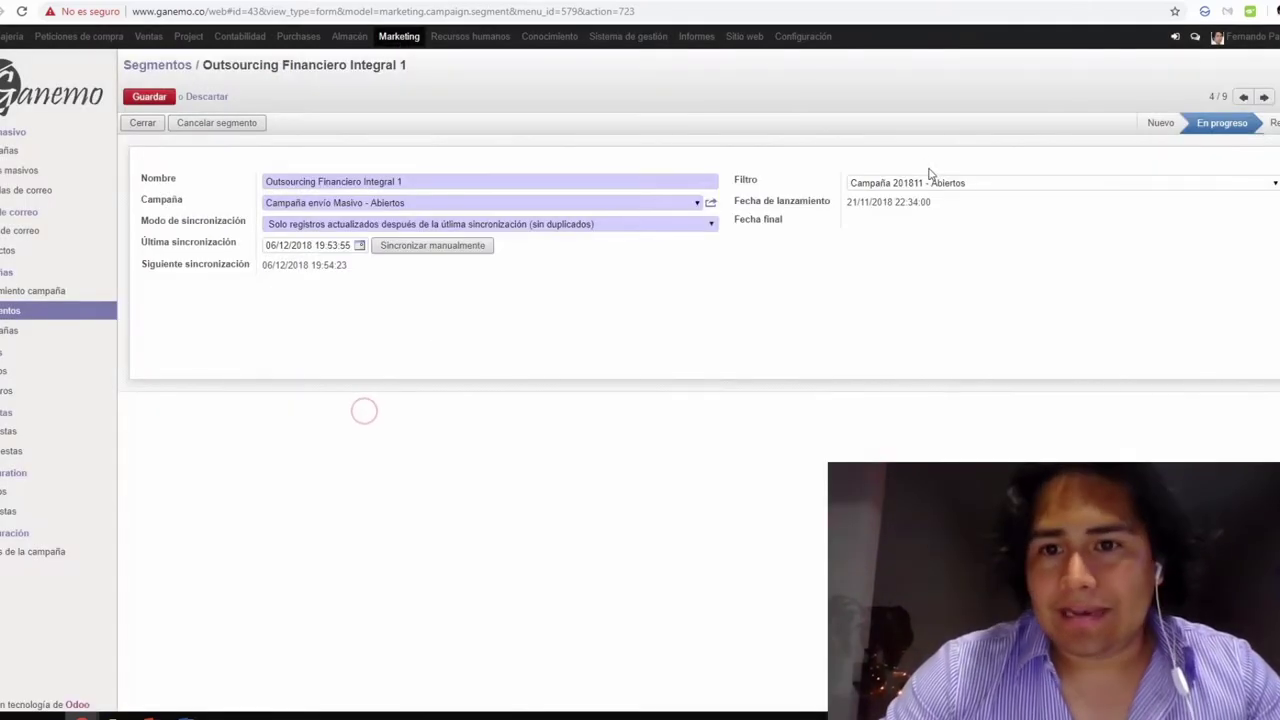
pyautogui.click(1277, 183)
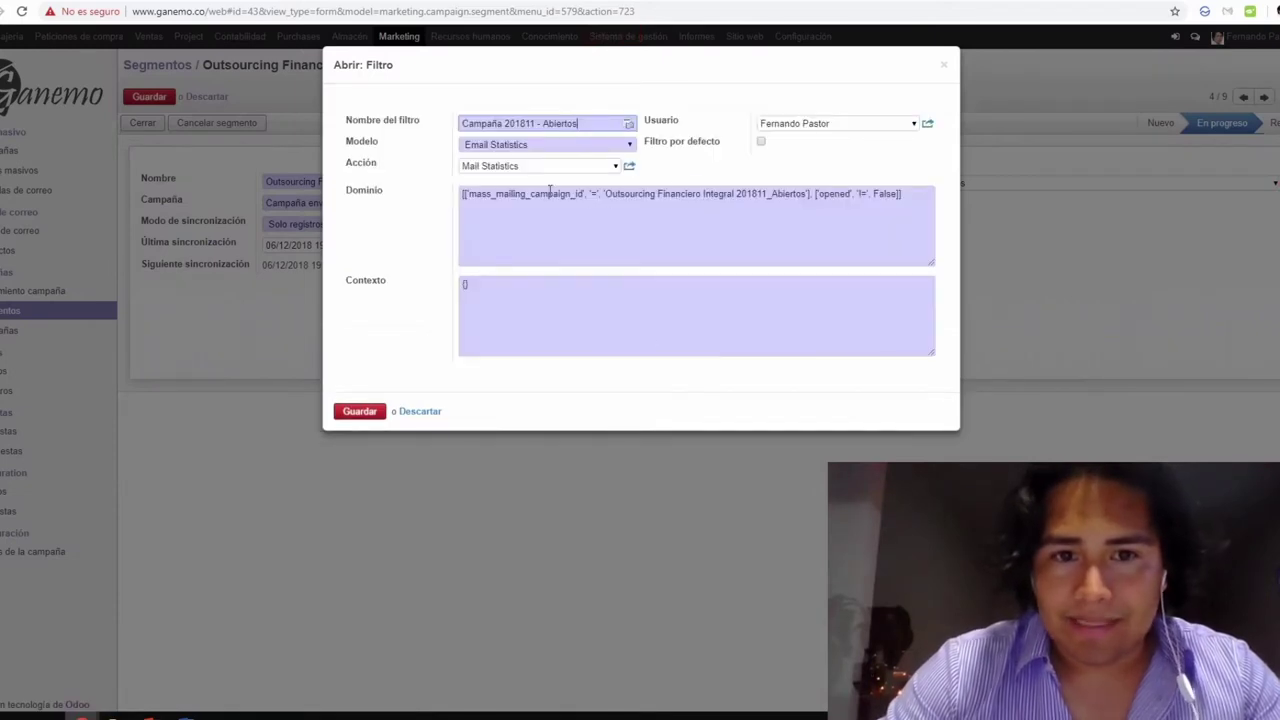
pyautogui.moveTo(740, 197); pyautogui.dragTo(529, 197)
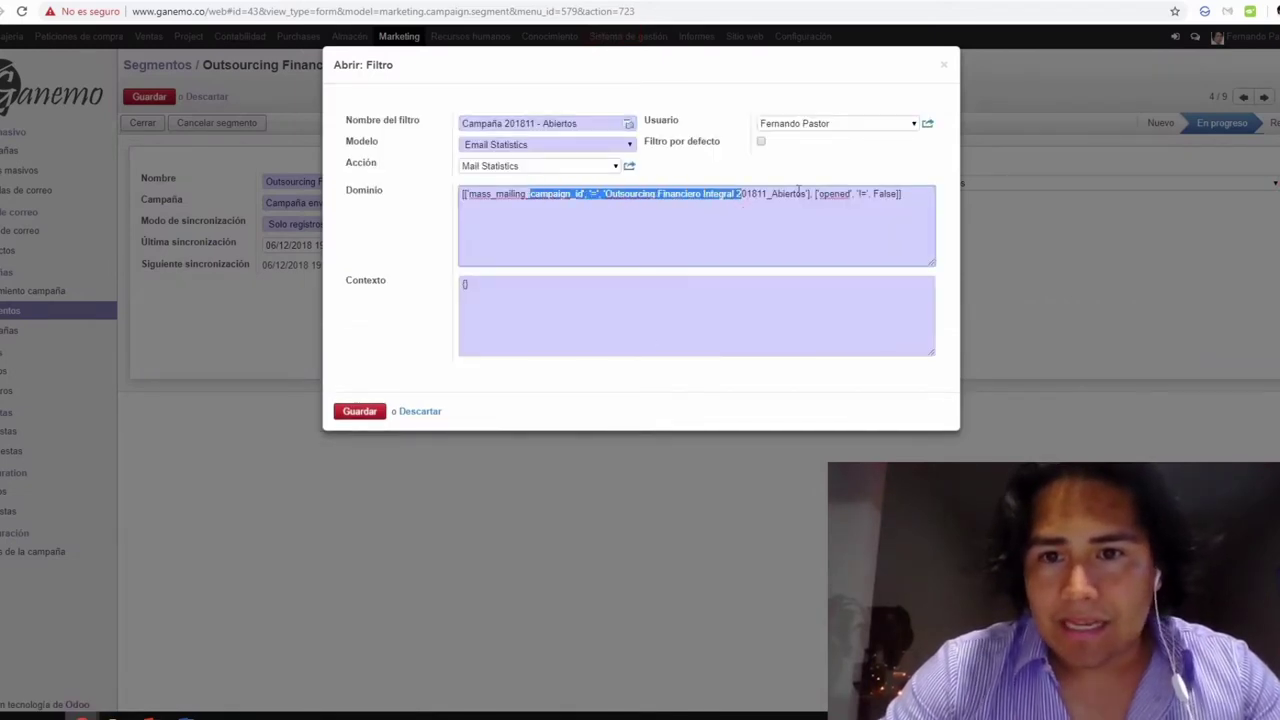
pyautogui.click(360, 413)
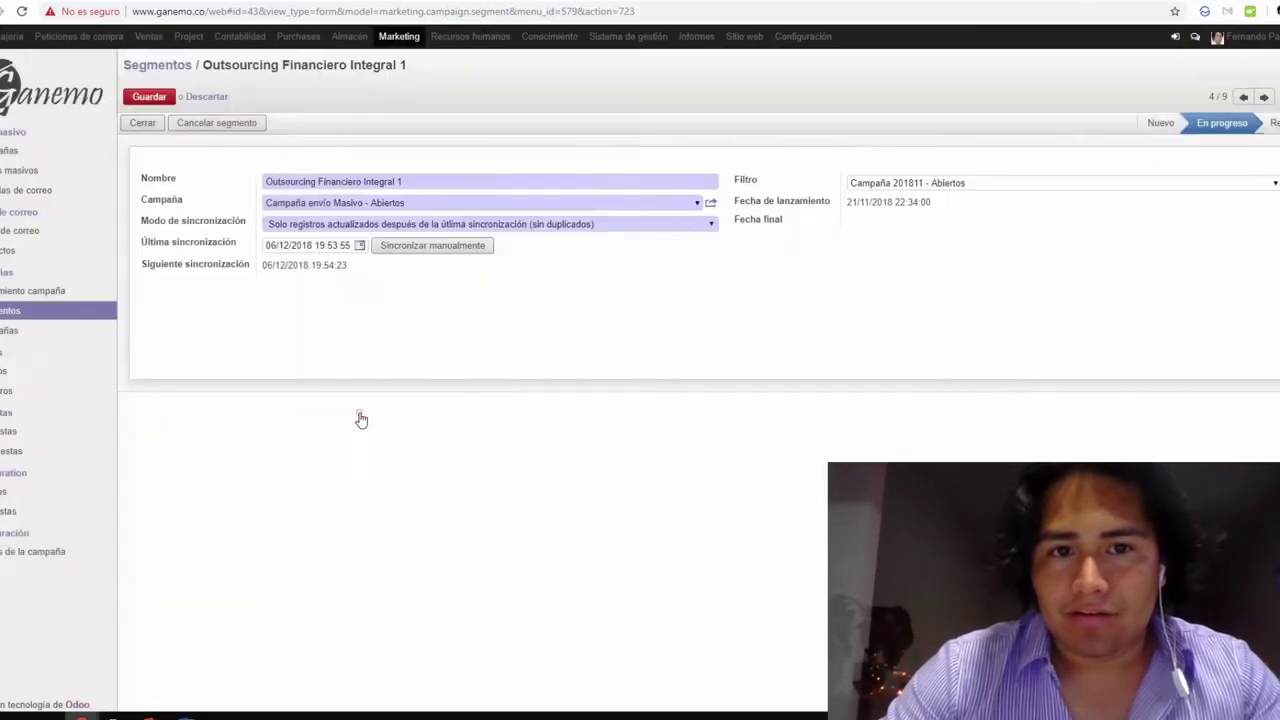
# - Choose the synchronization mode 'Solo registros actualizados después de la útlima sincronización (sin duplicados)' and save the segment
pyautogui.click(418, 226)
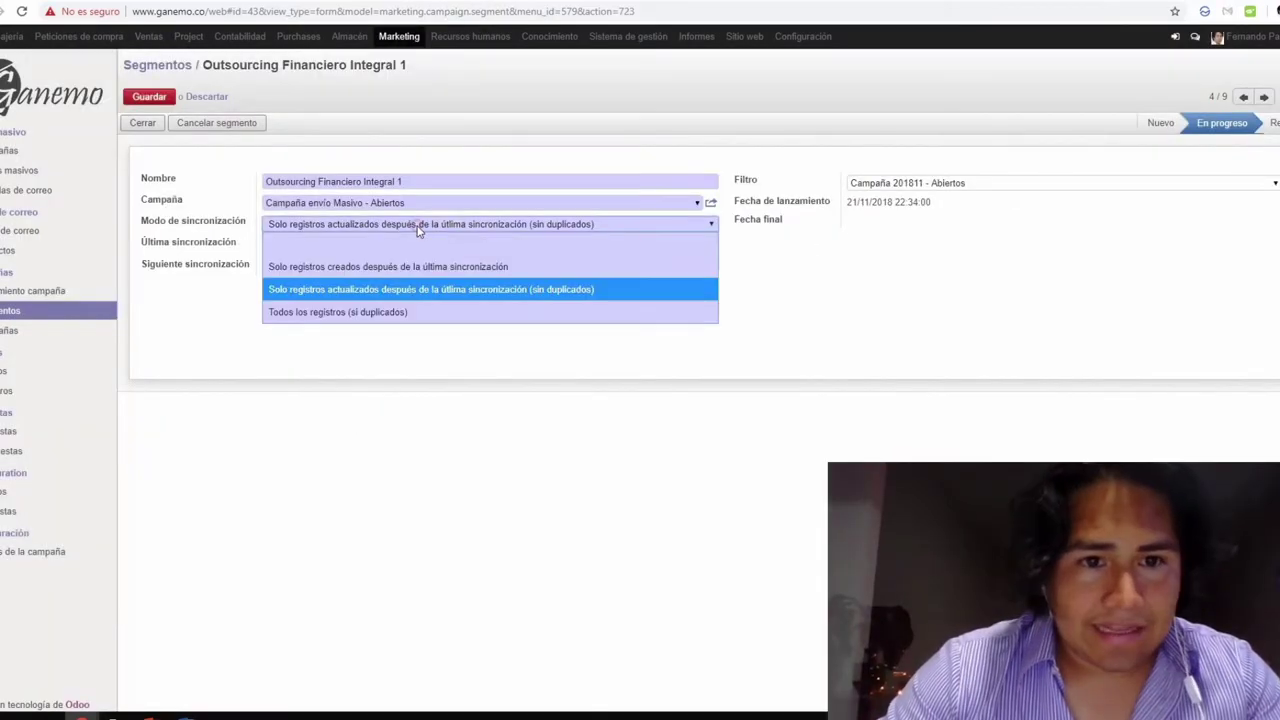
pyautogui.click(401, 290)
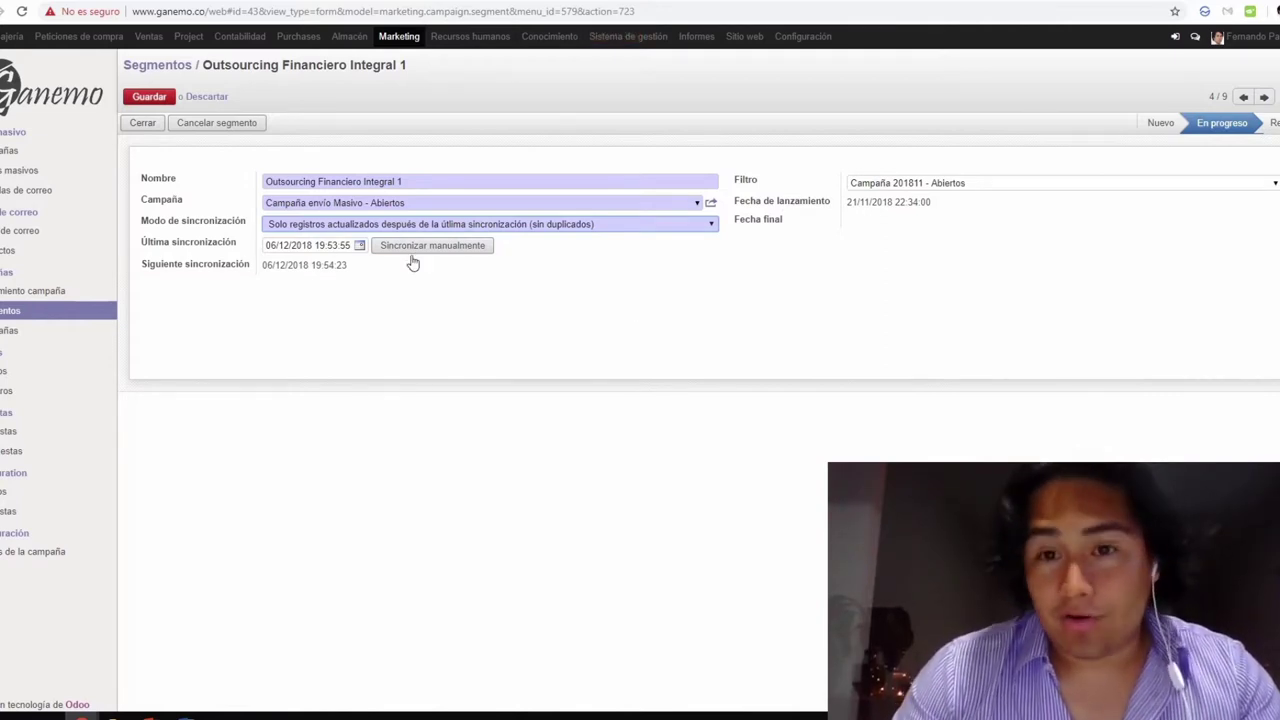
pyautogui.click(334, 248)
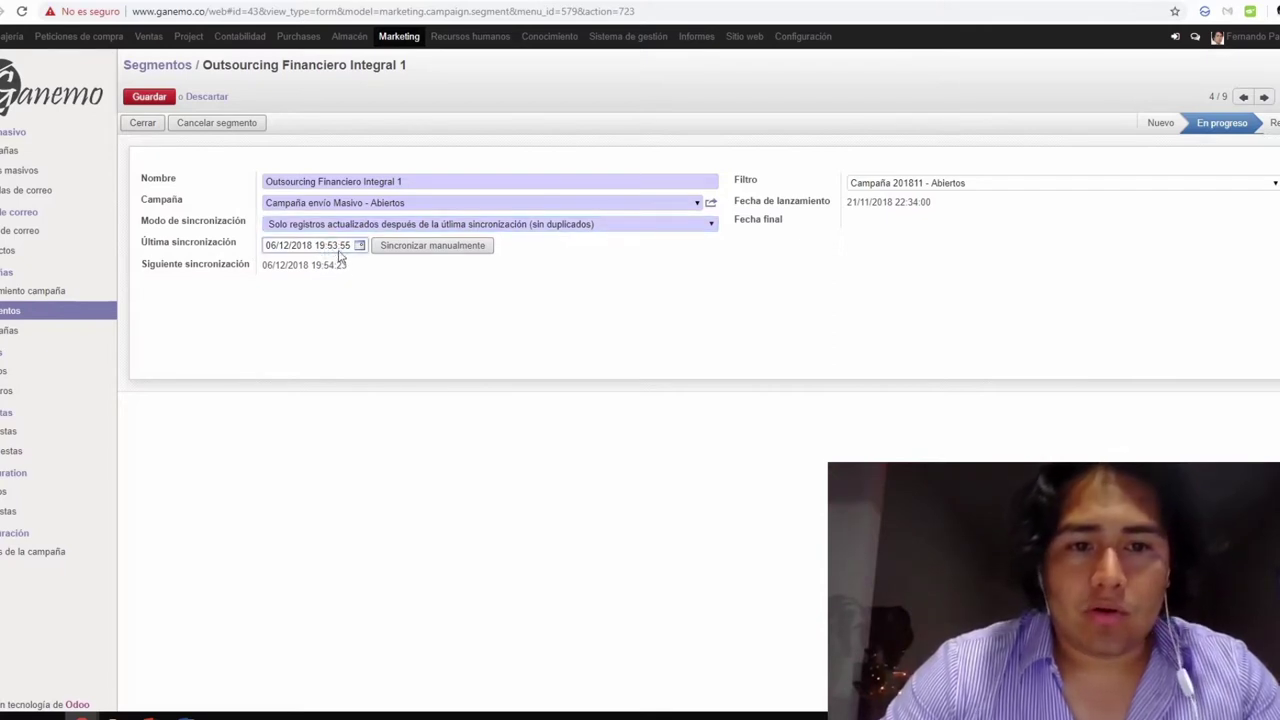
pyautogui.click(150, 97)
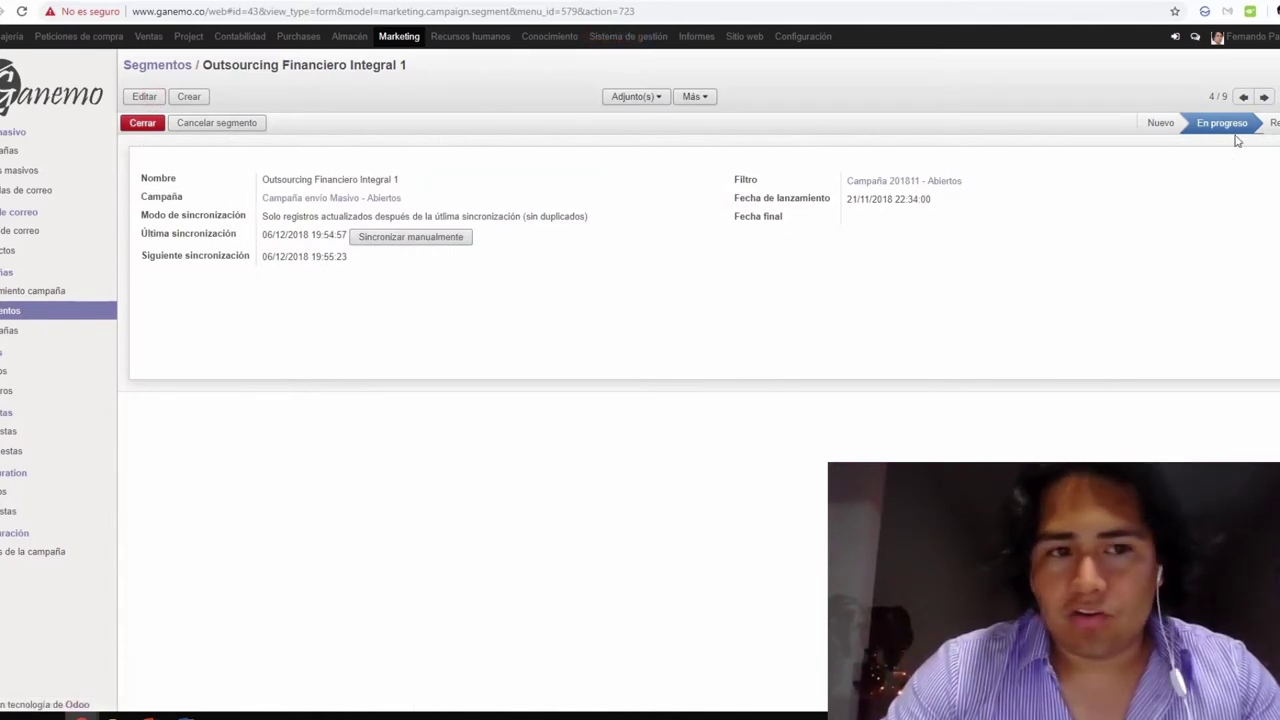
# - Open the first opportunity in the New stage and inspect the marketing campaign recorded in its Iniciativa details
pyautogui.click(187, 73)
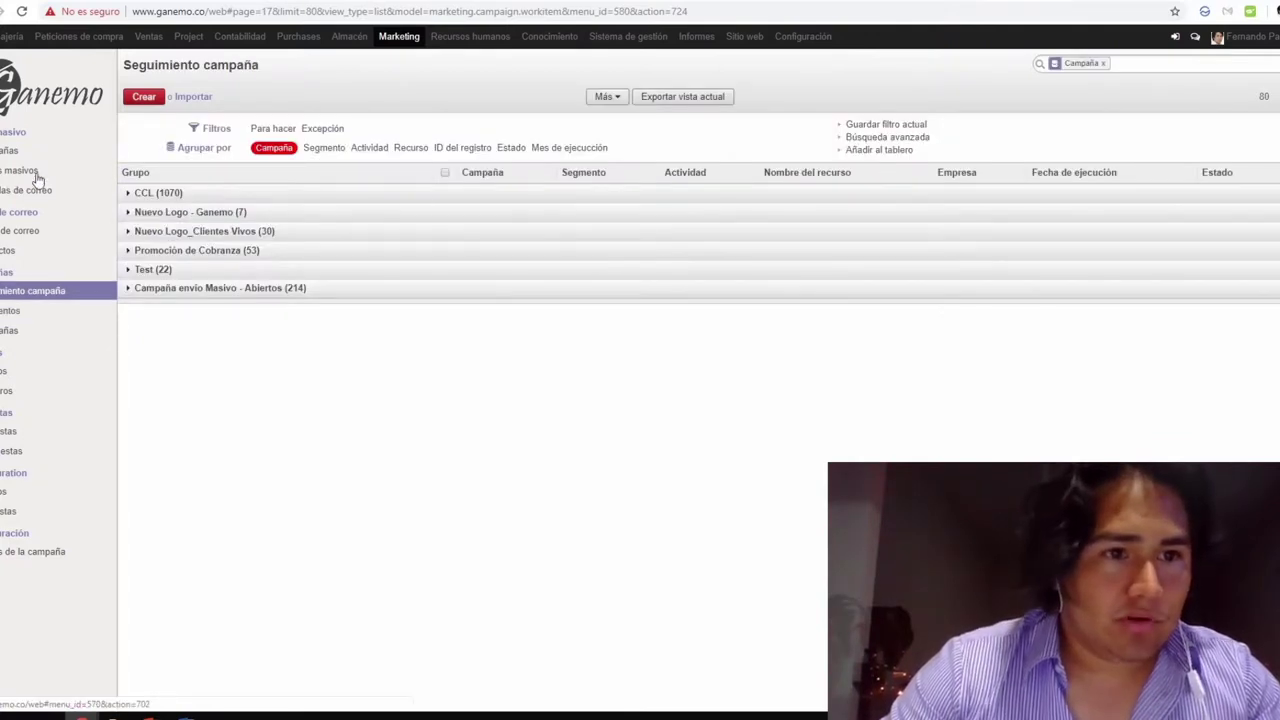
pyautogui.click(148, 36)
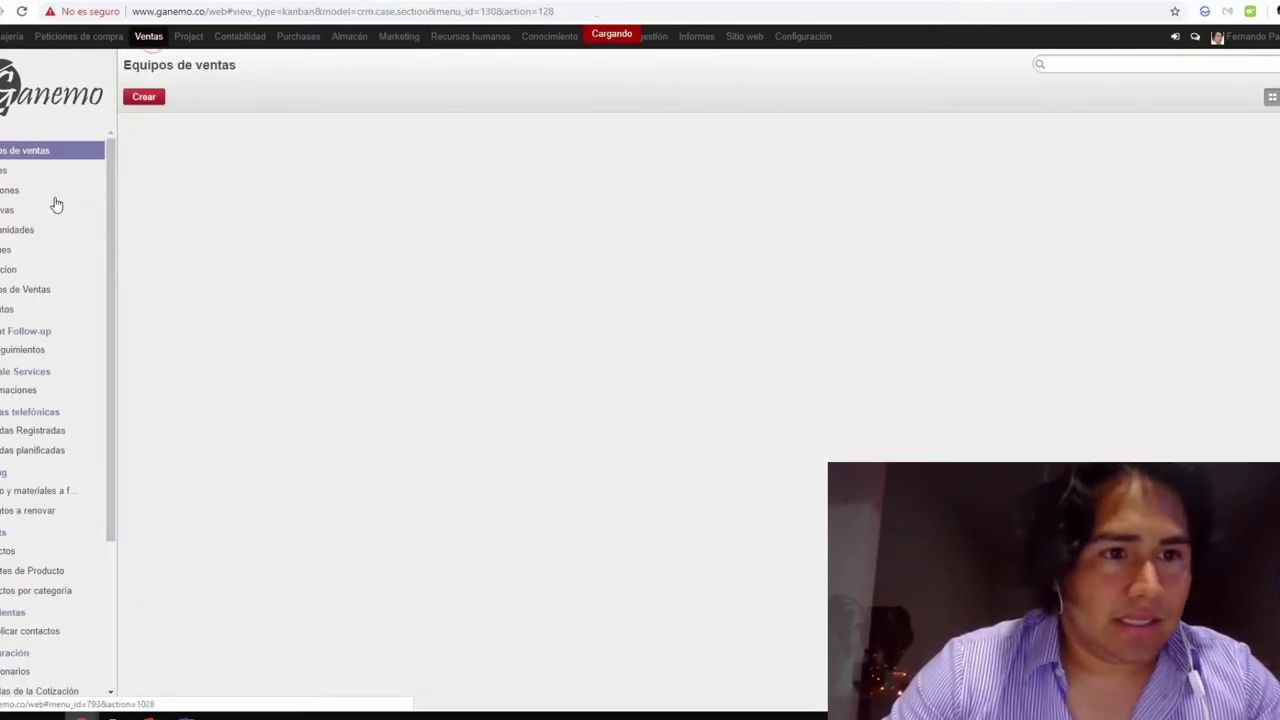
pyautogui.click(21, 233)
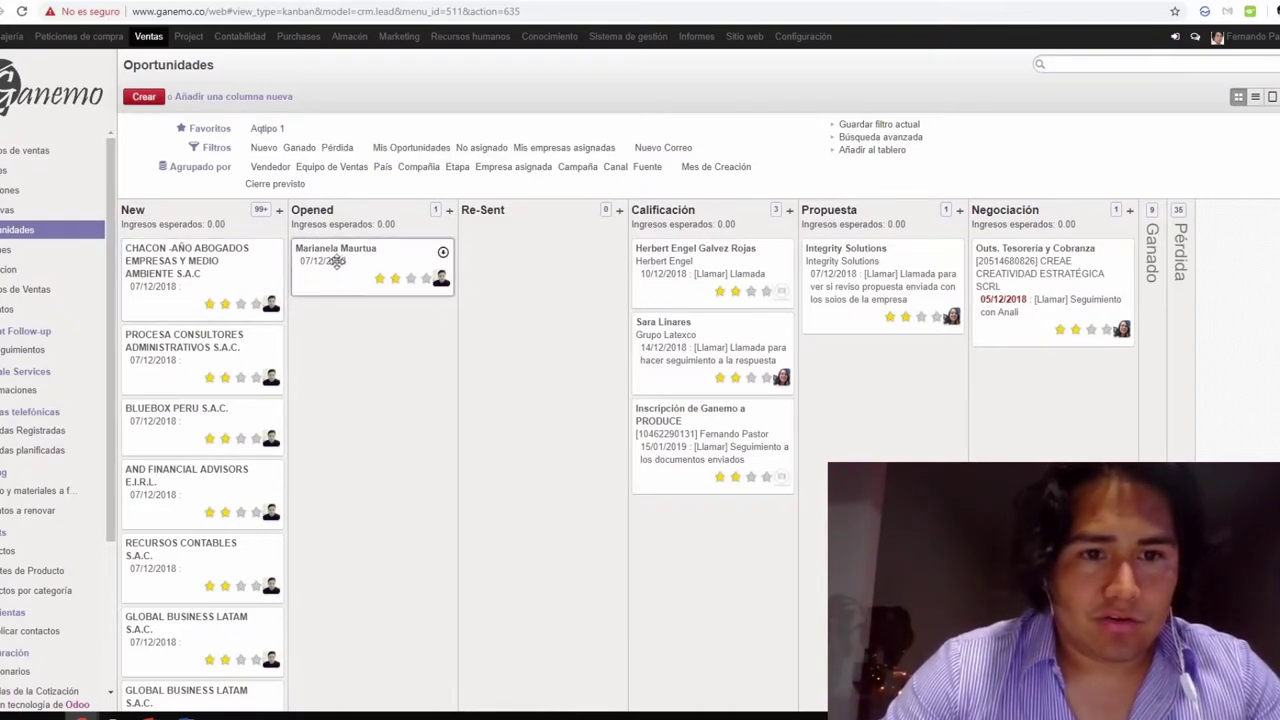
pyautogui.click(207, 270)
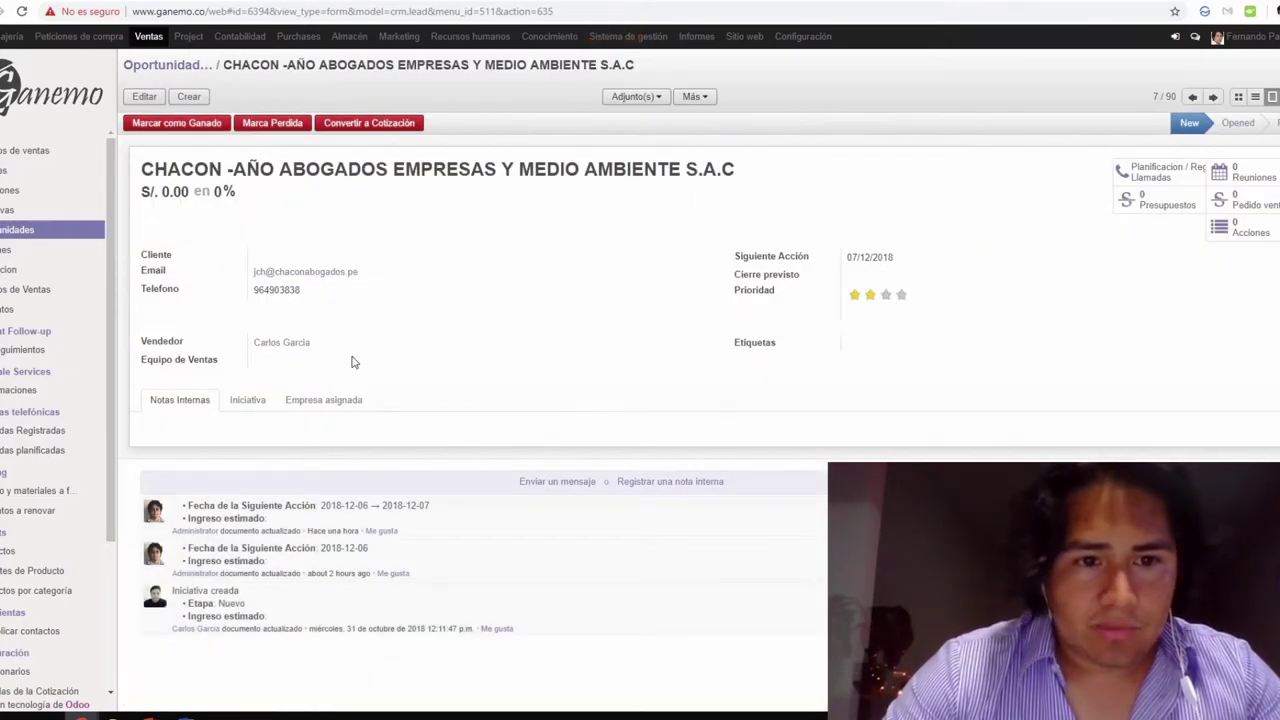
pyautogui.click(251, 400)
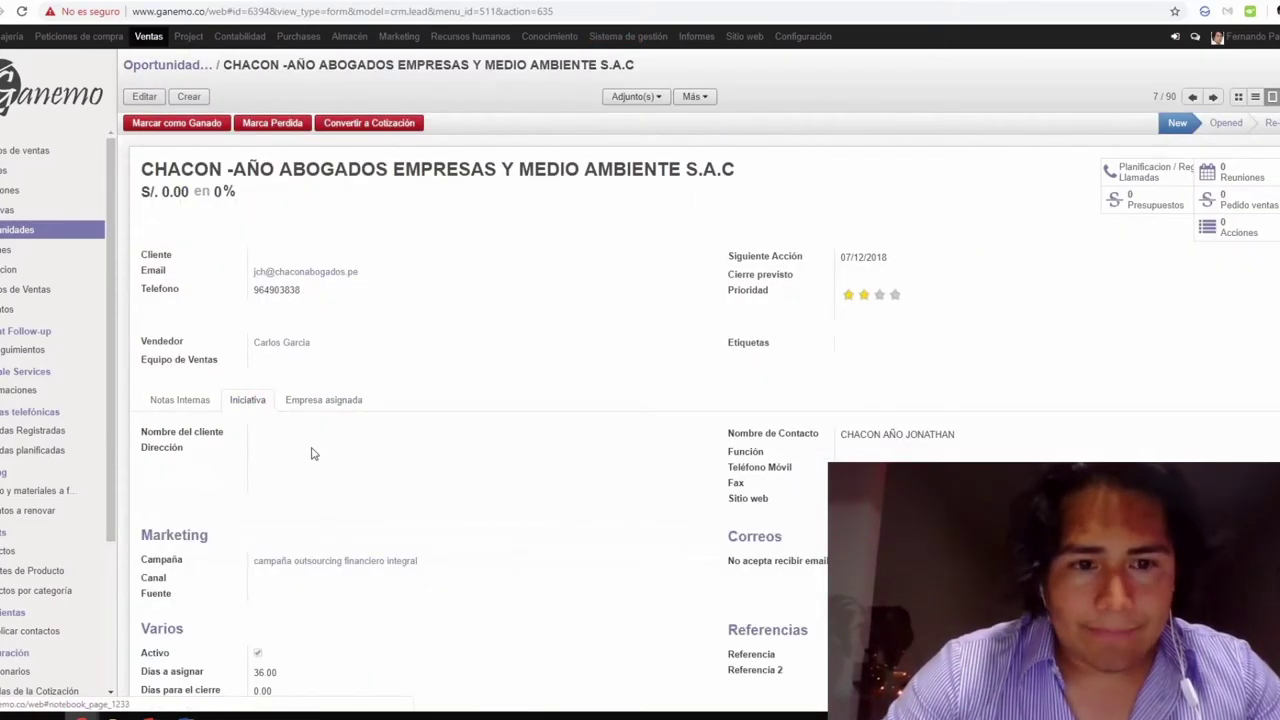
pyautogui.scroll(-2, 311, 454)
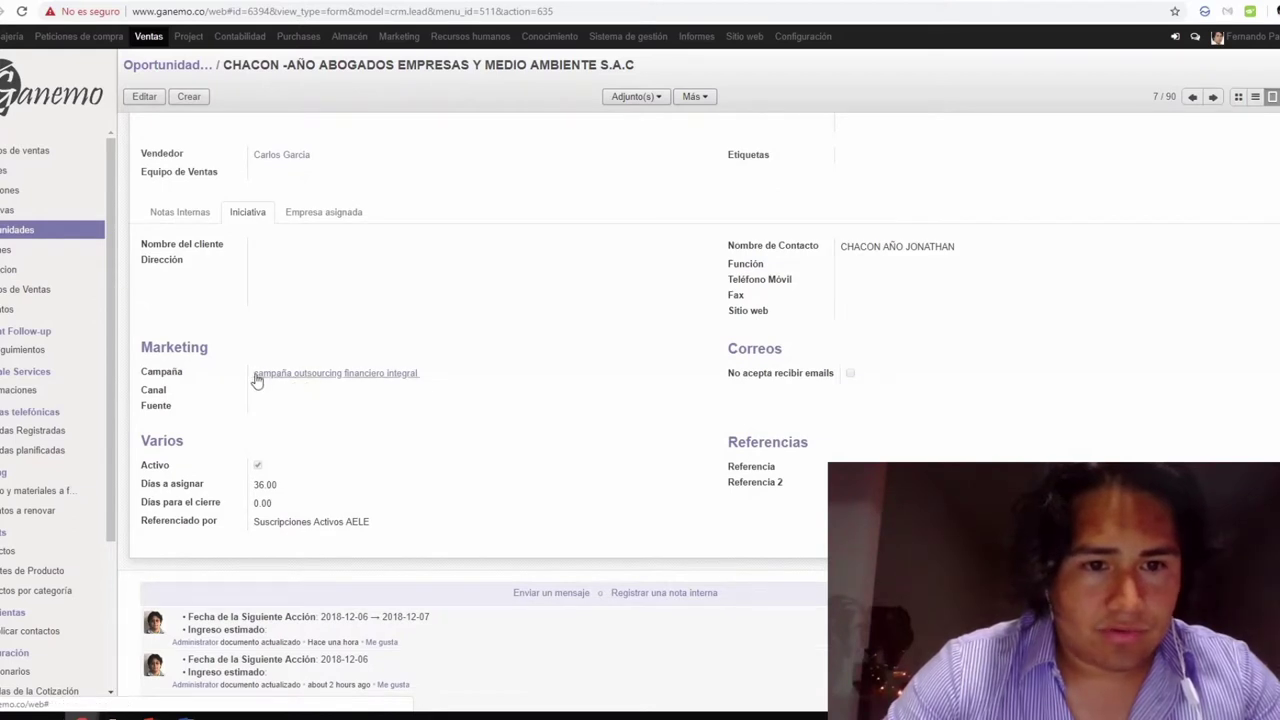
pyautogui.click(363, 380)
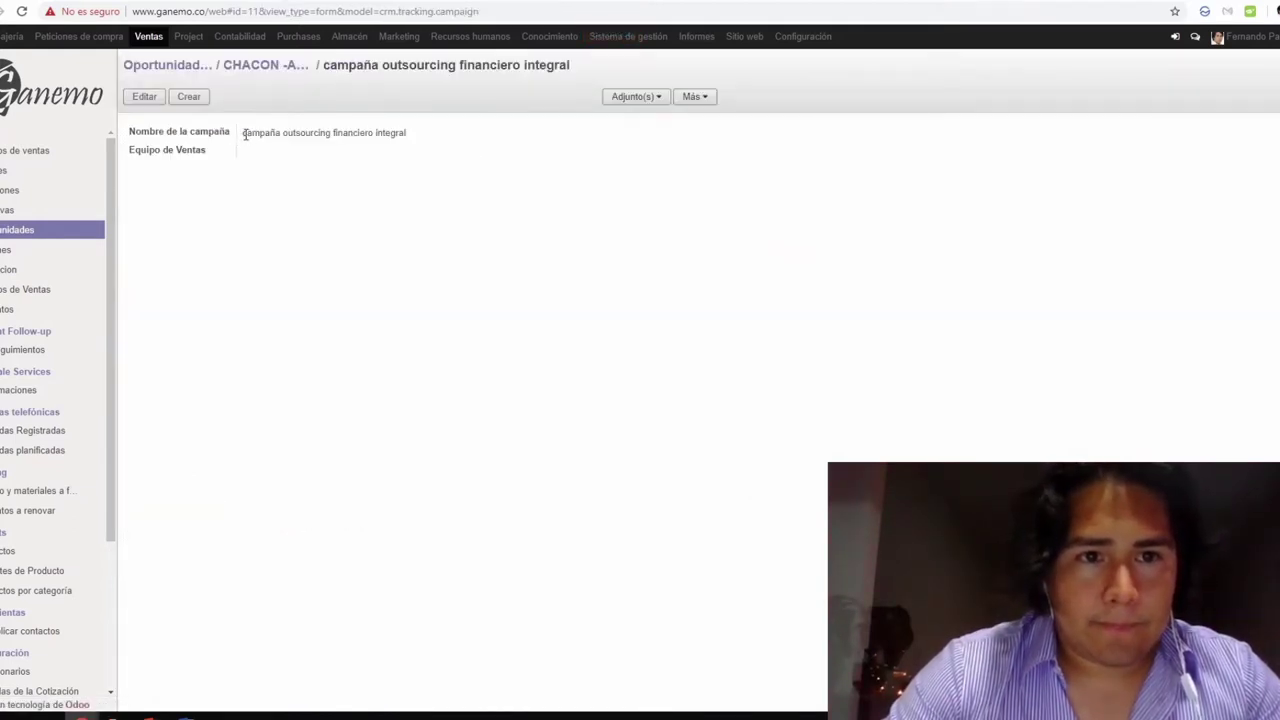
pyautogui.moveTo(244, 135); pyautogui.dragTo(408, 139)
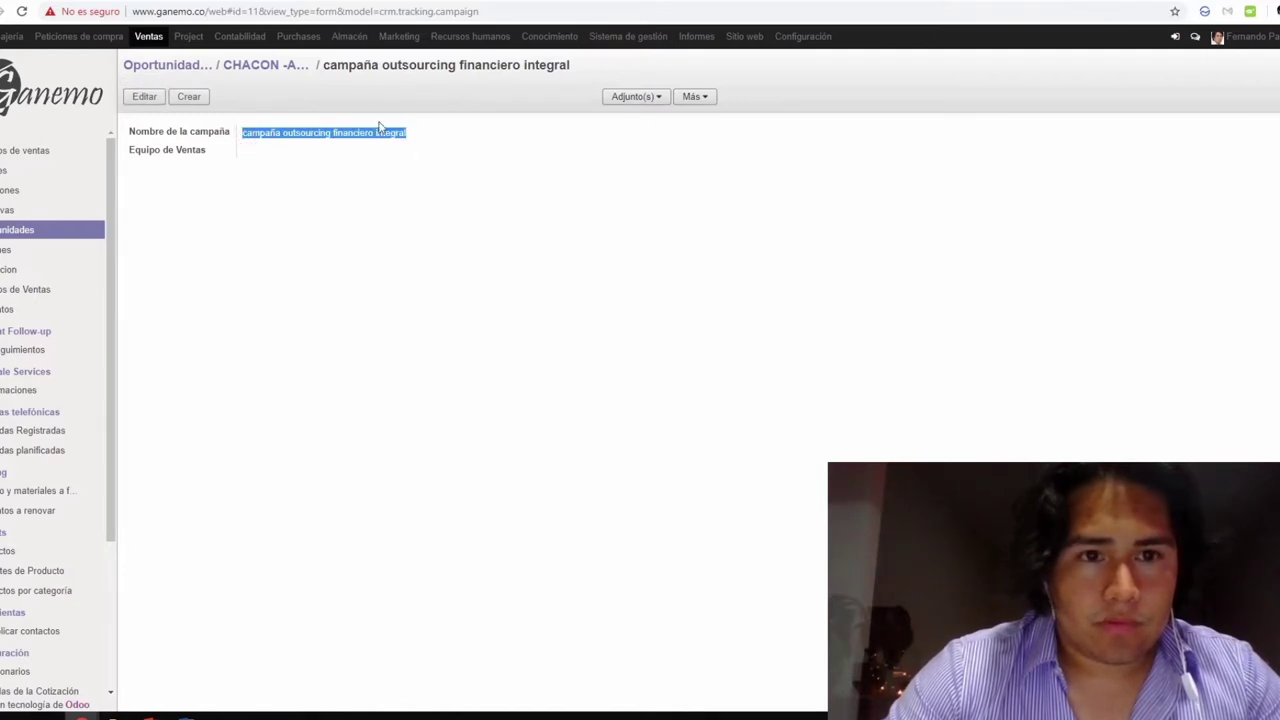
# - Return to the sales opportunities overview and display the opportunities as a list
pyautogui.click(283, 68)
pyautogui.scroll(-1, 280, 100)
pyautogui.click(190, 65)
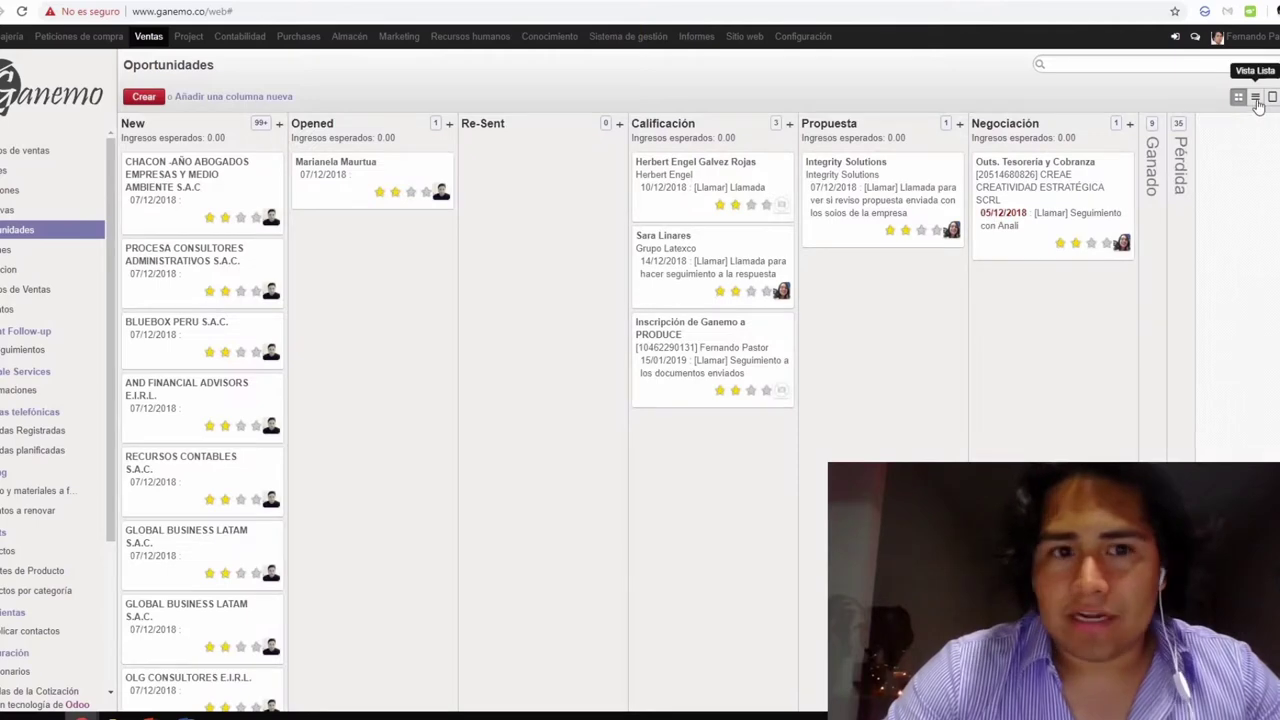
pyautogui.click(1255, 98)
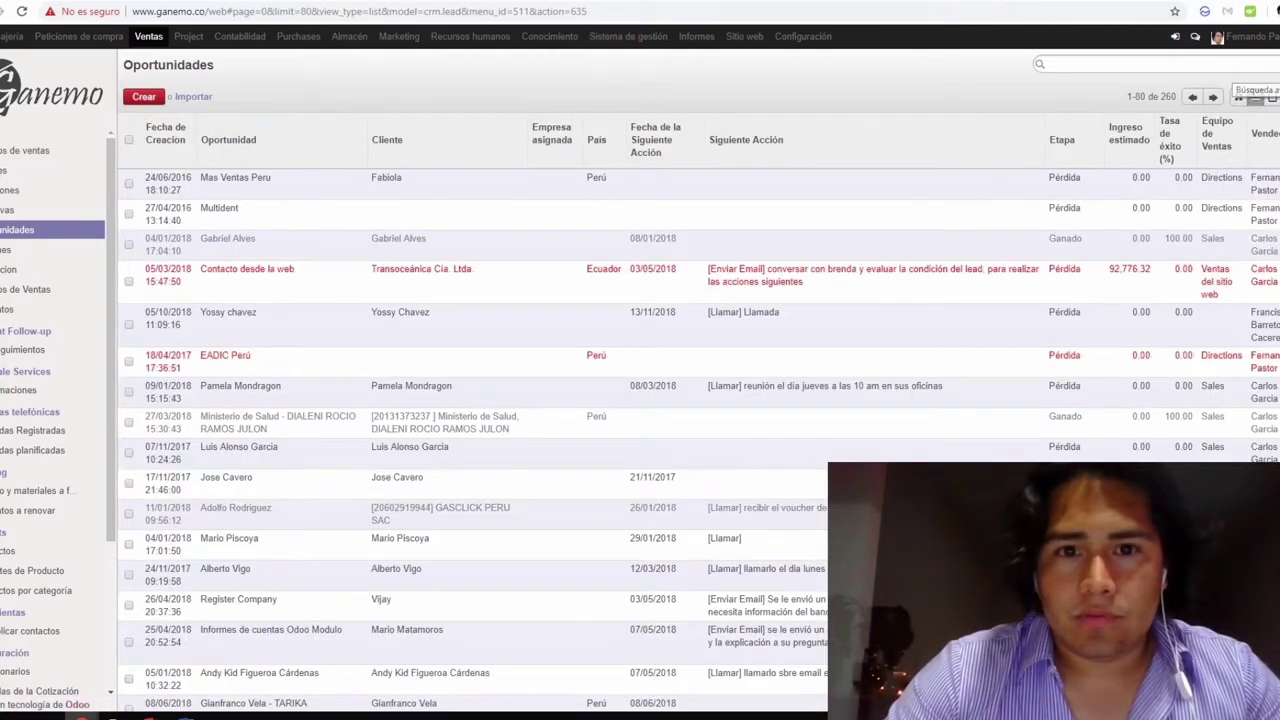
# - Filter the opportunities with an advanced search where Campaña contains "campaña outsourcing financiero integral"
pyautogui.click(1262, 68)
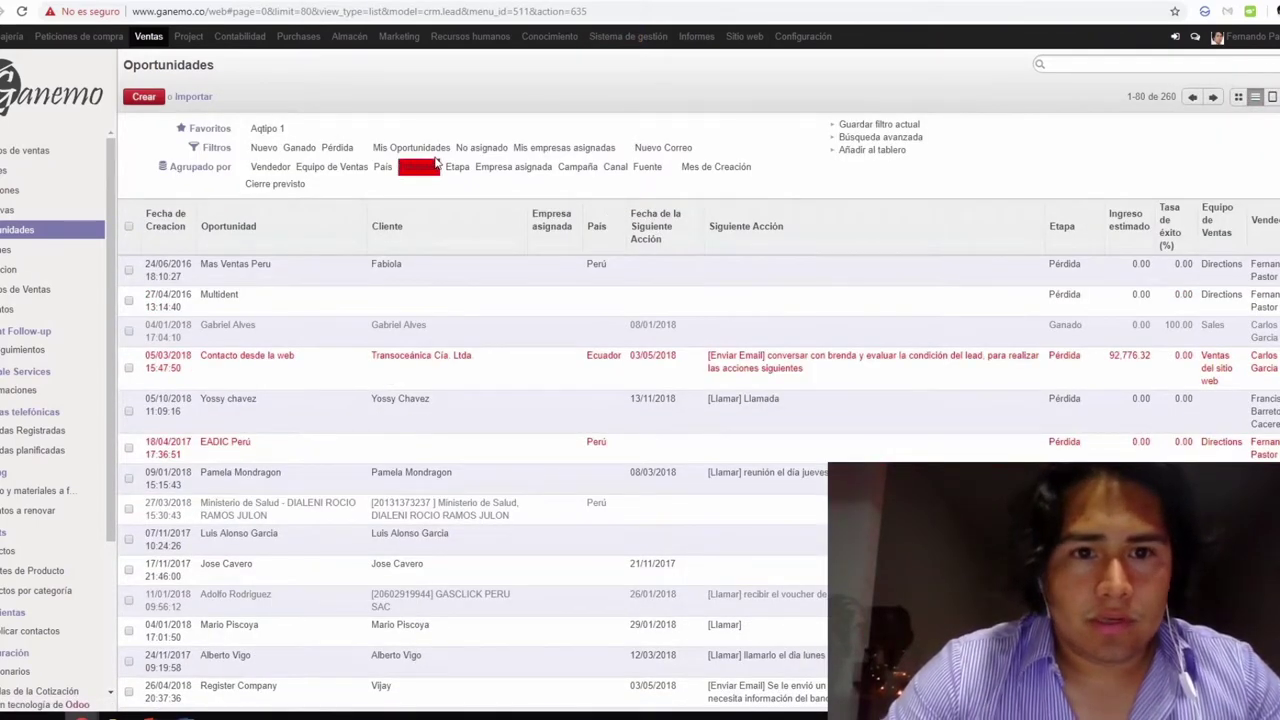
pyautogui.click(868, 140)
pyautogui.click(870, 157)
pyautogui.press('c')
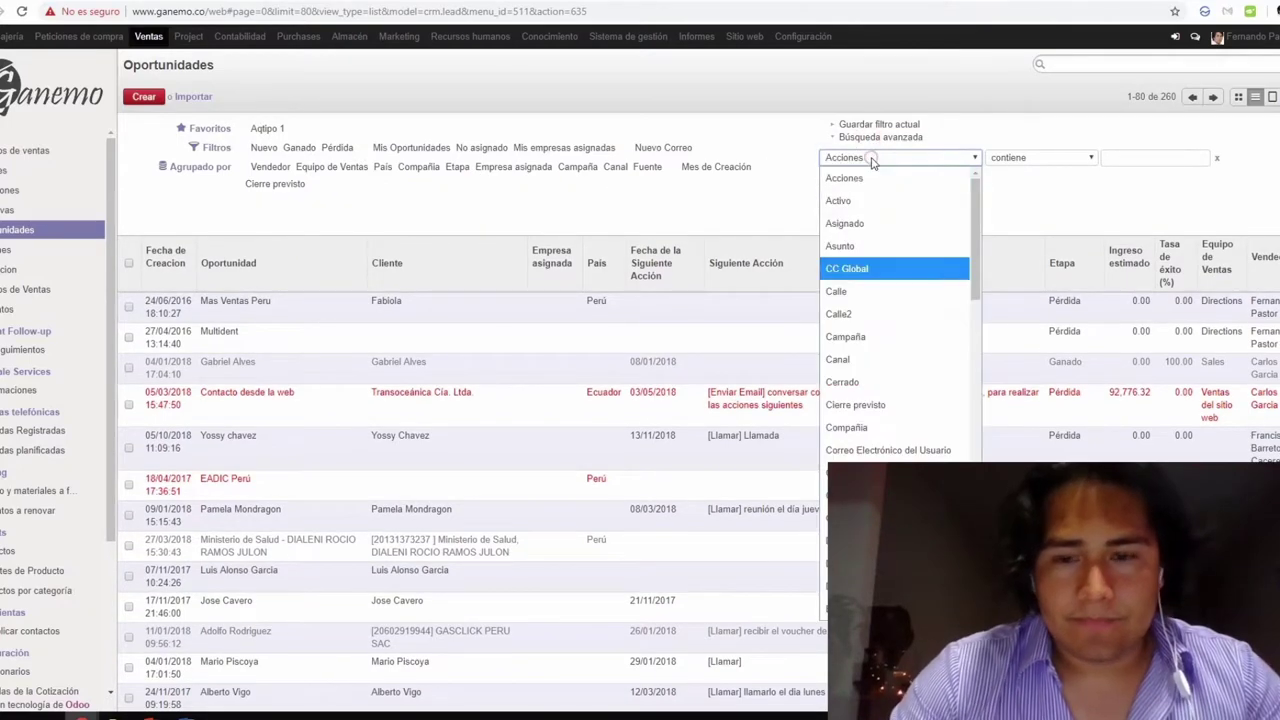
pyautogui.press('Down')
pyautogui.press('Down')
pyautogui.press('Down')
pyautogui.press('Return')
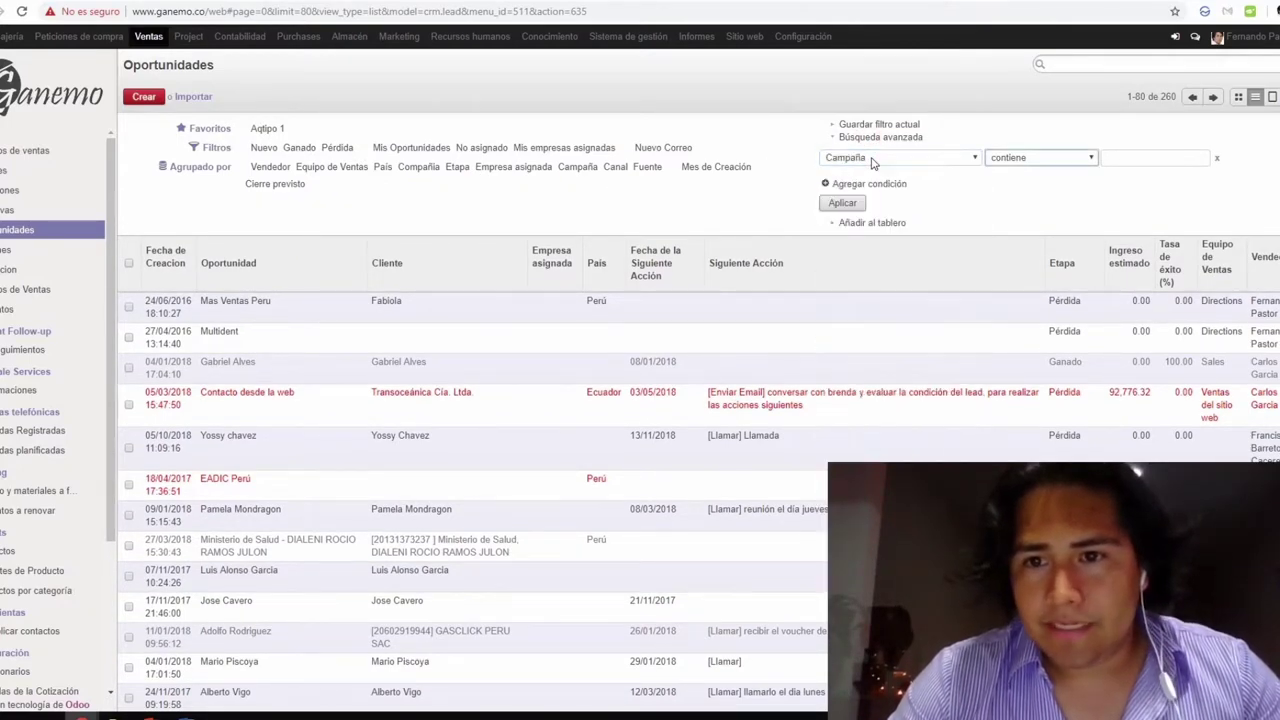
pyautogui.press('Tab')
pyautogui.press('Tab')
pyautogui.write('Outsourcing financiero integral')
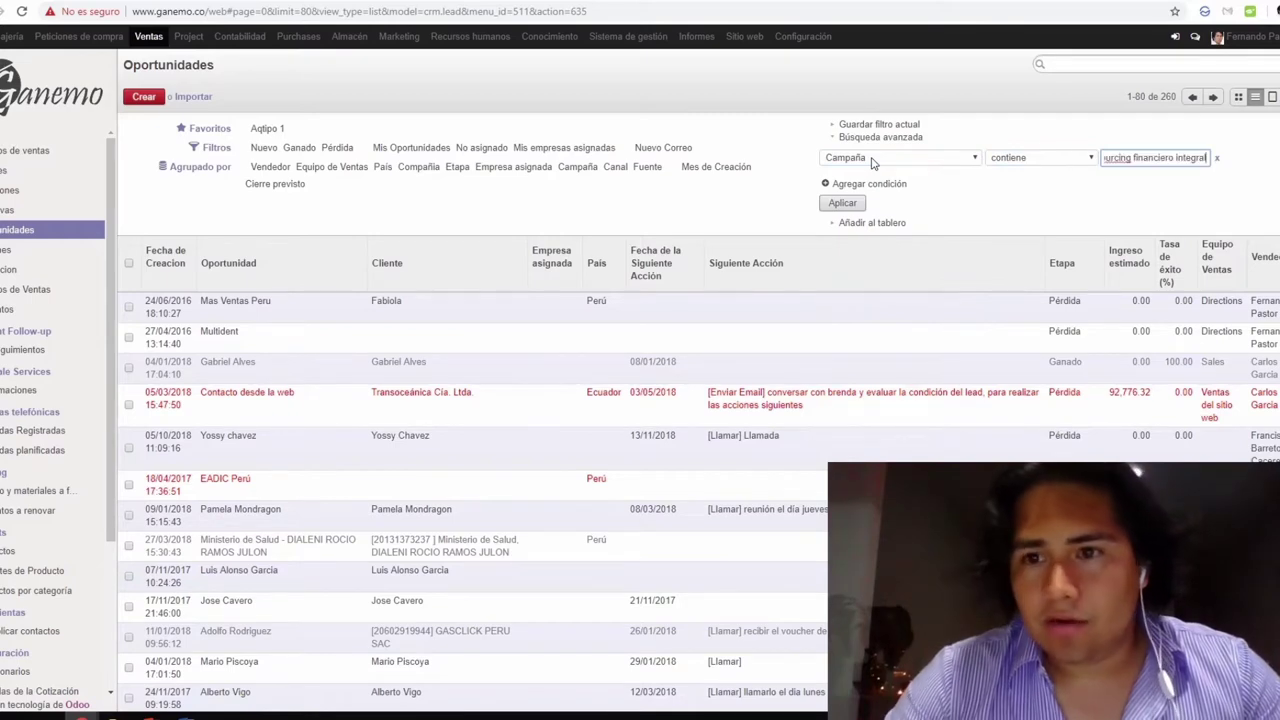
pyautogui.click(845, 205)
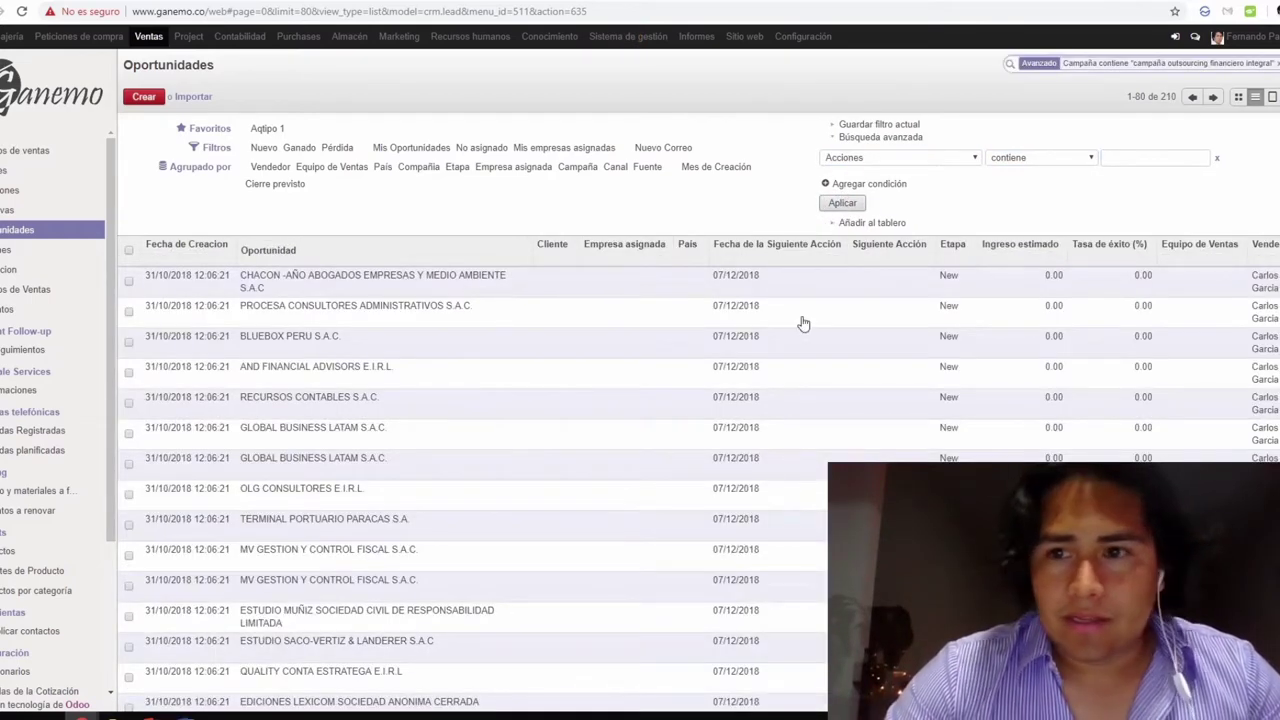
# - Add a second advanced search condition where Etapa contains "Opened"
pyautogui.click(953, 163)
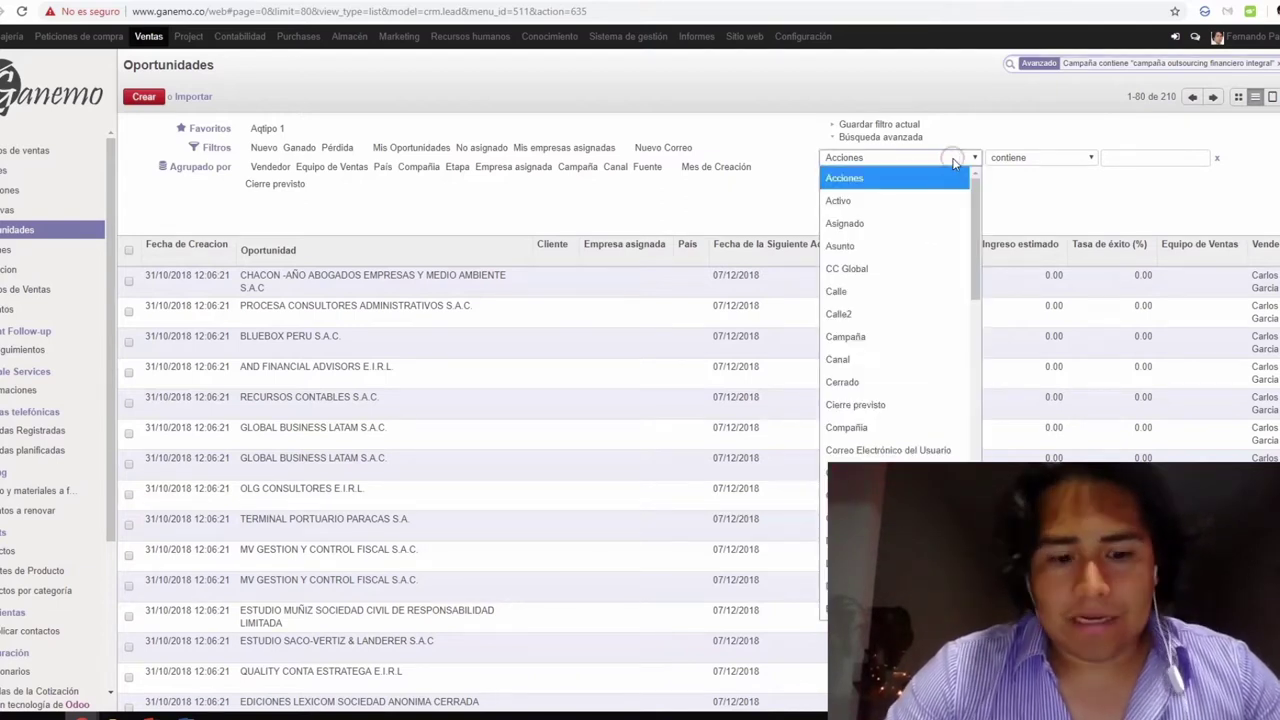
pyautogui.press('e')
pyautogui.press('Down')
pyautogui.press('Down')
pyautogui.press('Down')
pyautogui.press('Down')
pyautogui.press('Down')
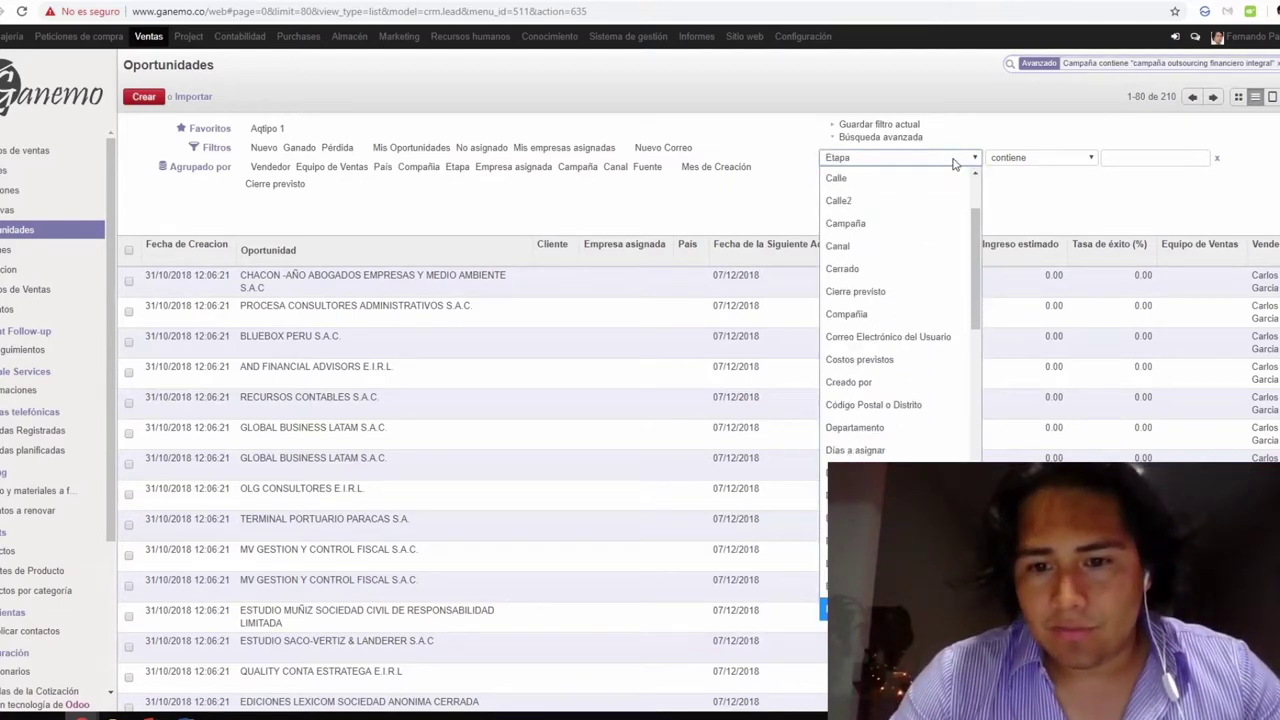
pyautogui.press('Return')
pyautogui.click(1132, 157)
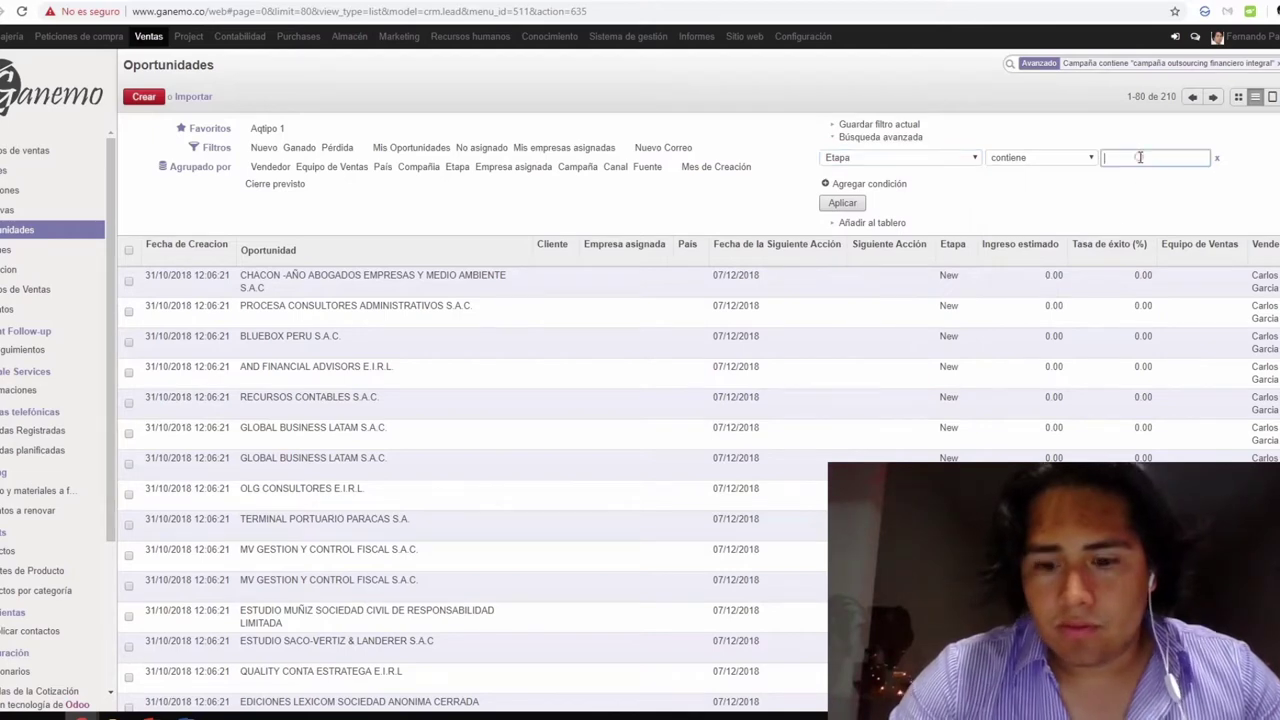
pyautogui.write('Opened')
pyautogui.click(843, 203)
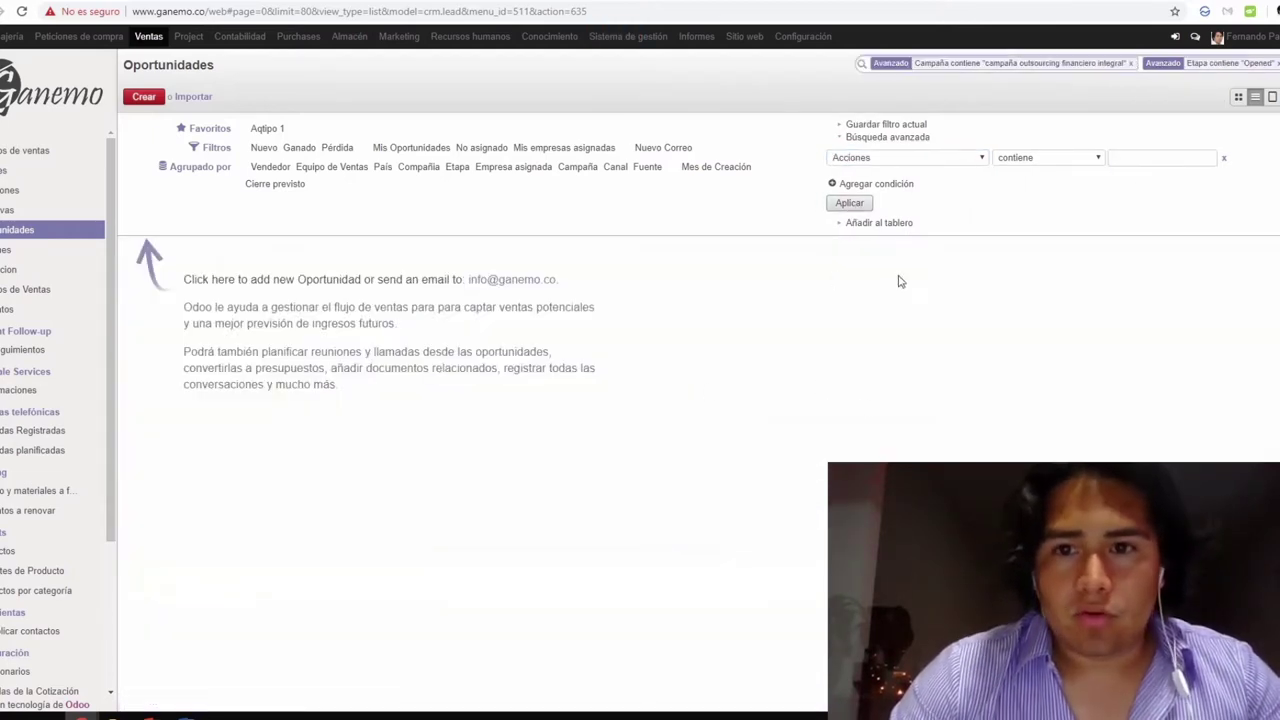
# - Save the current search as a filter named "Outsourcing Financiero Integral 1"
pyautogui.click(893, 126)
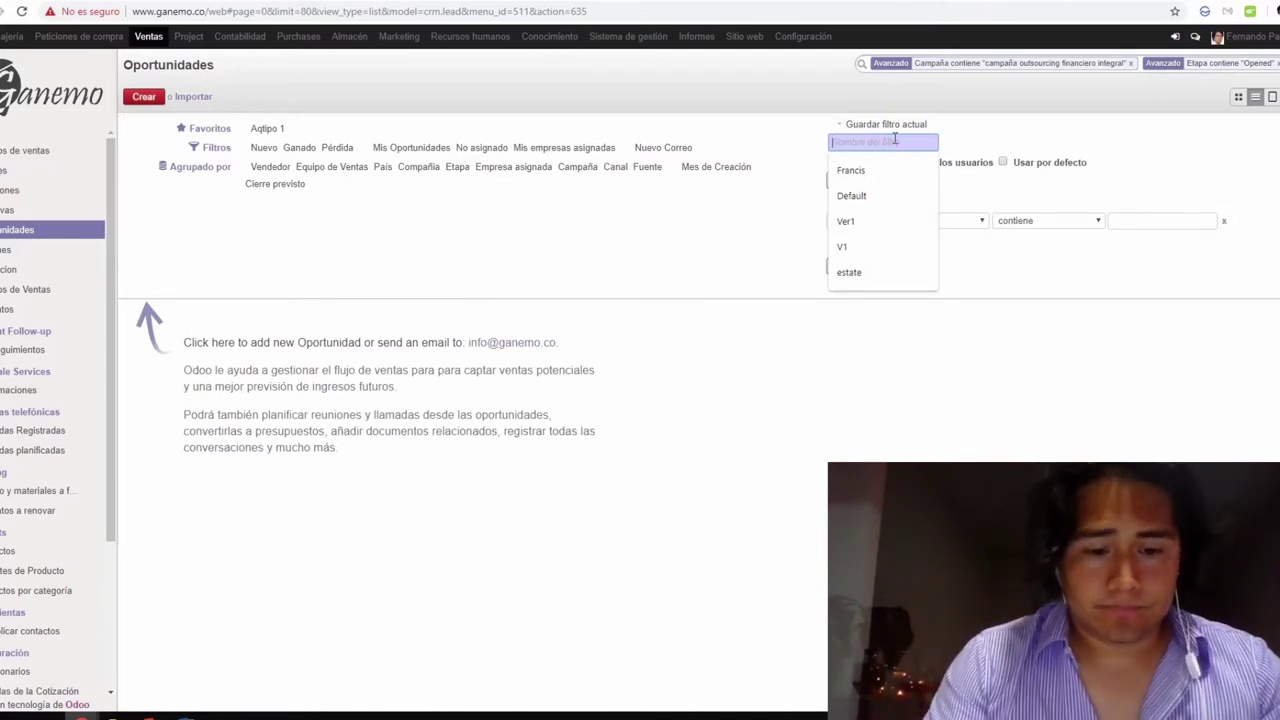
pyautogui.write('Outsourcing F')
pyautogui.write('ro Integral 1')
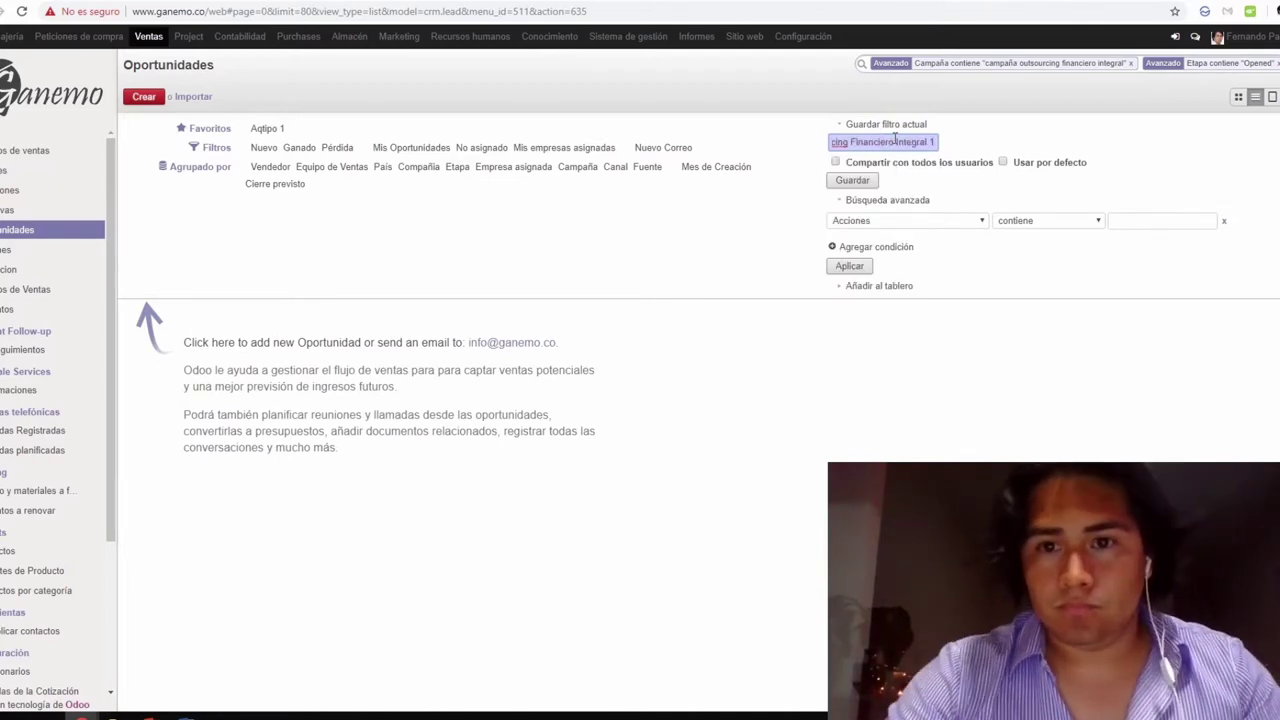
pyautogui.click(853, 184)
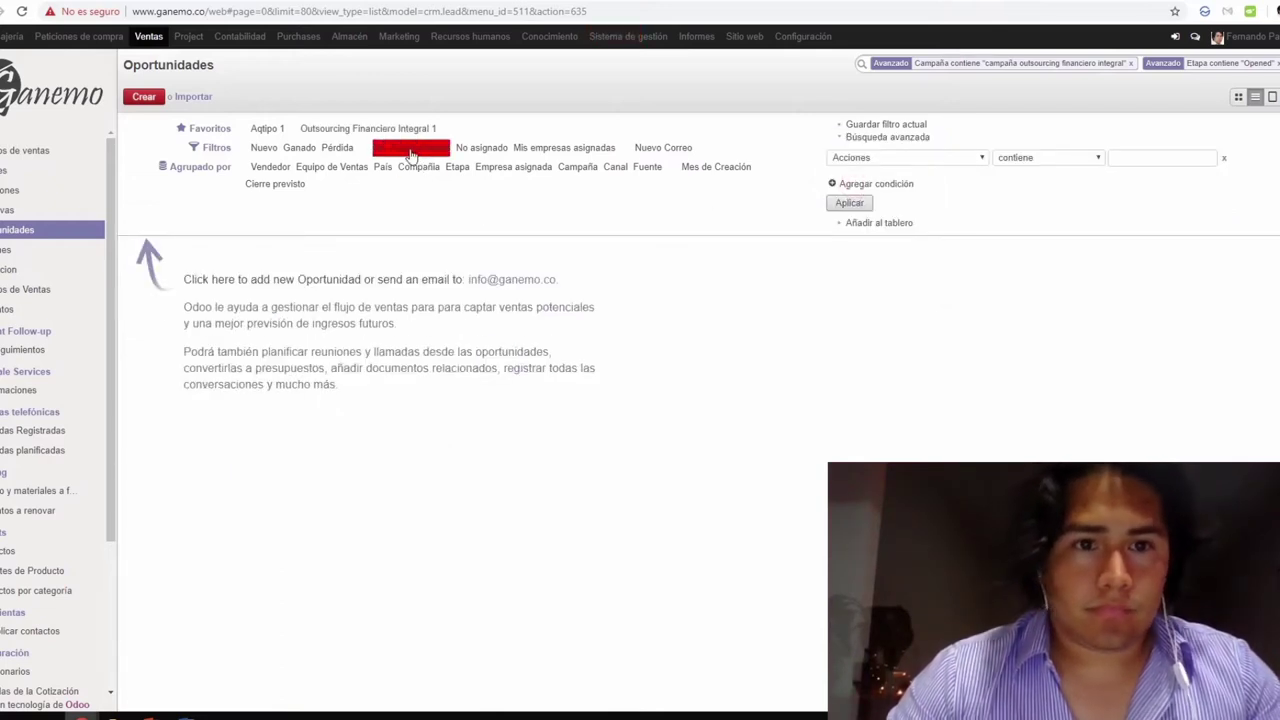
# - Display the opportunities as kanban with the search conditions cleared, and check the saved Outsourcing Financiero Integral 1 filter on and off
pyautogui.click(1238, 96)
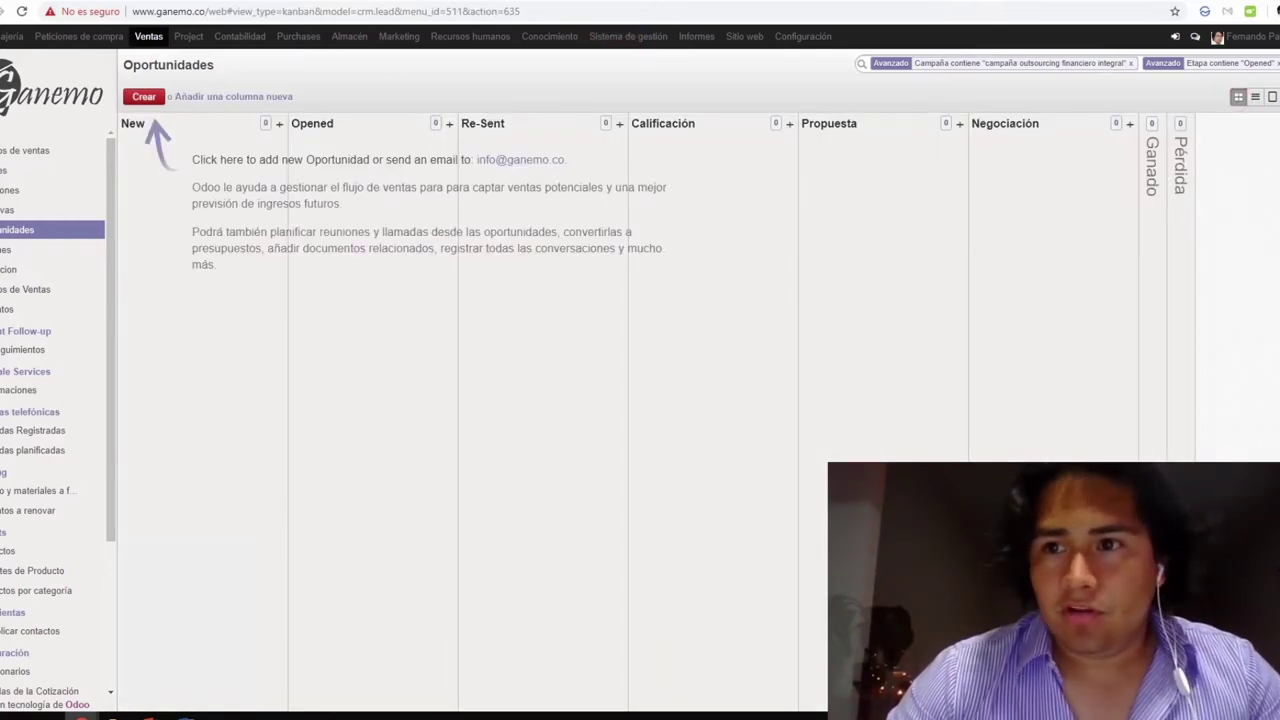
pyautogui.click(1275, 63)
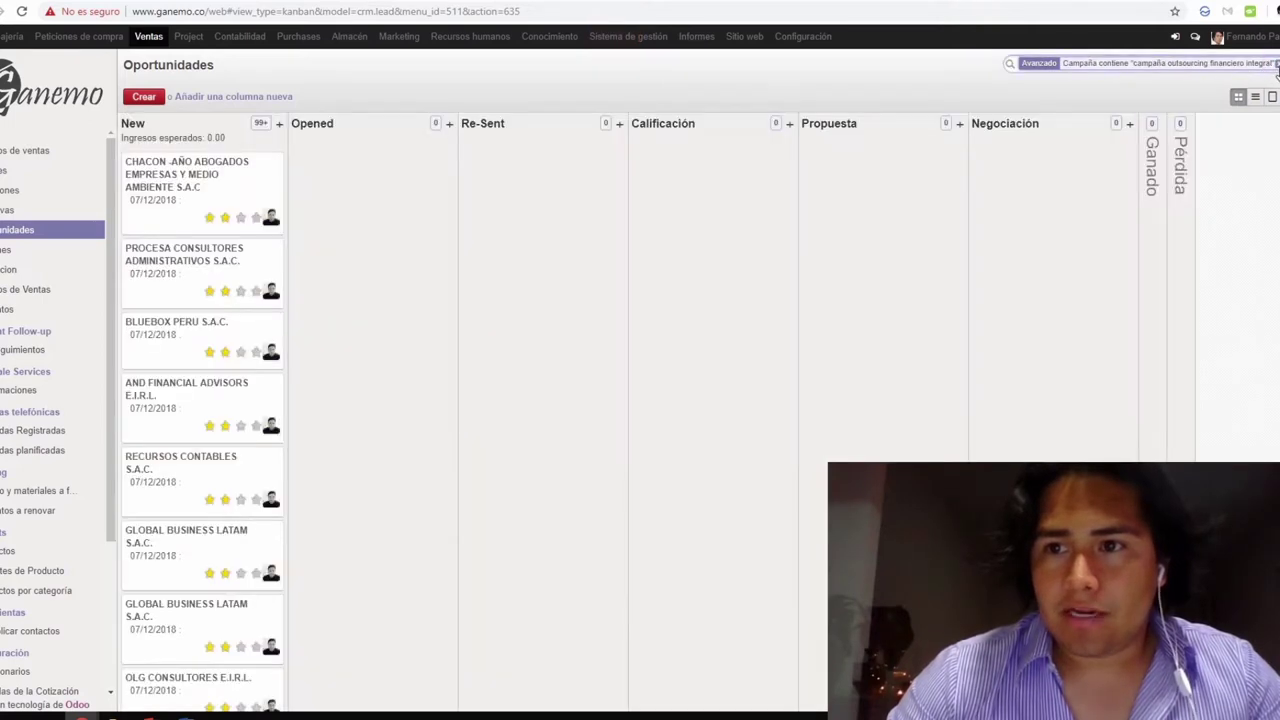
pyautogui.click(1275, 63)
pyautogui.click(1274, 64)
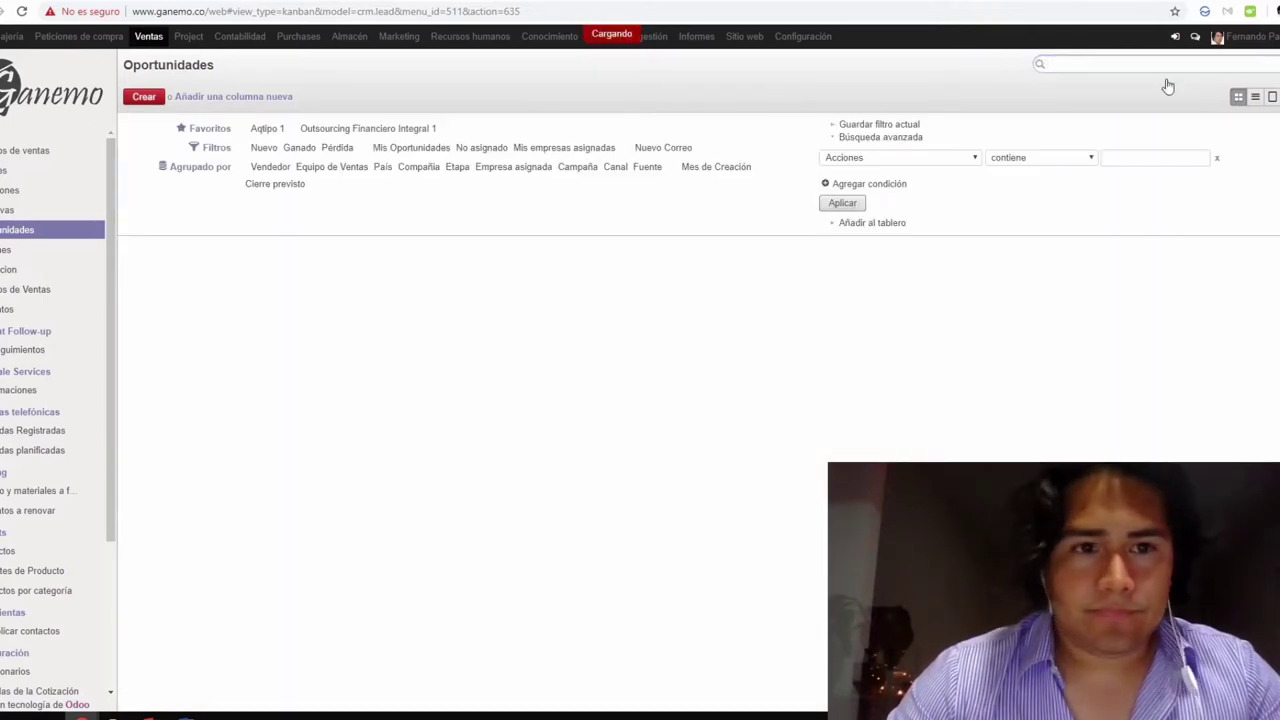
pyautogui.click(367, 130)
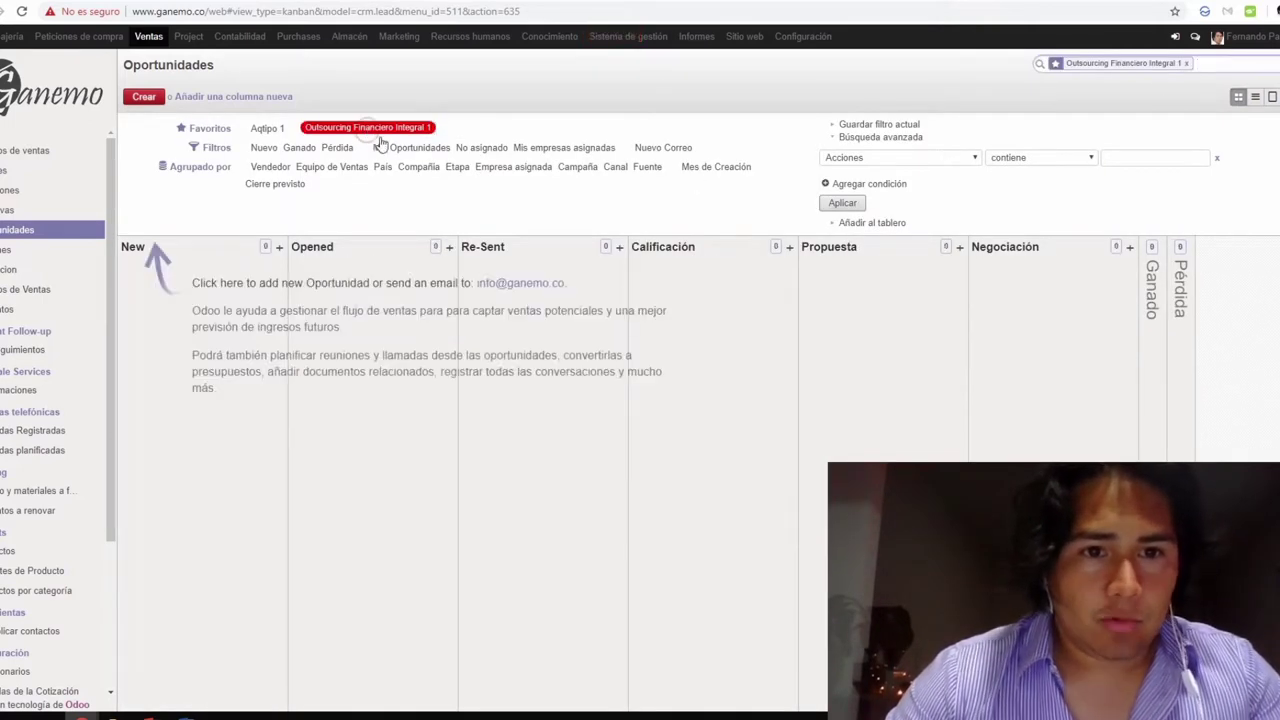
pyautogui.click(369, 128)
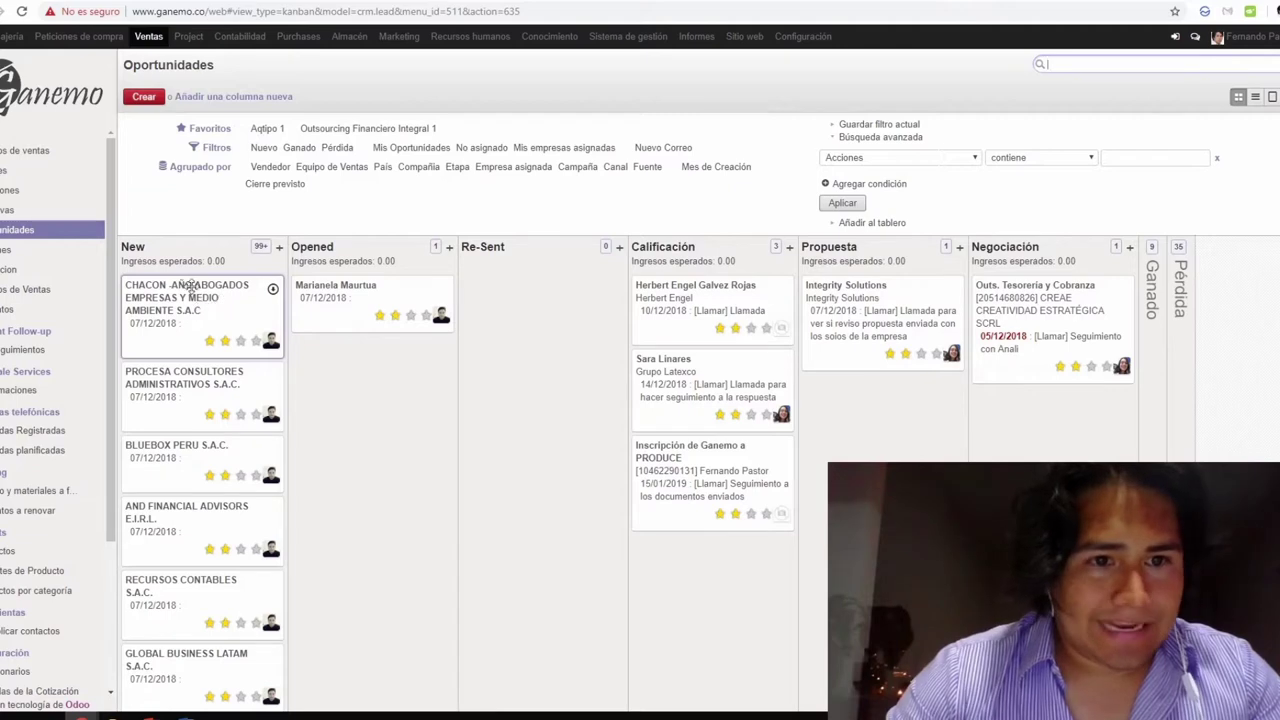
# - Test the saved filter by temporarily moving the CHACON-AÑO ABOGADOS EMPRESAS Y MEDIO AMBIENTE opportunity from New to Opened
pyautogui.moveTo(178, 313); pyautogui.dragTo(350, 305)
pyautogui.click(365, 129)
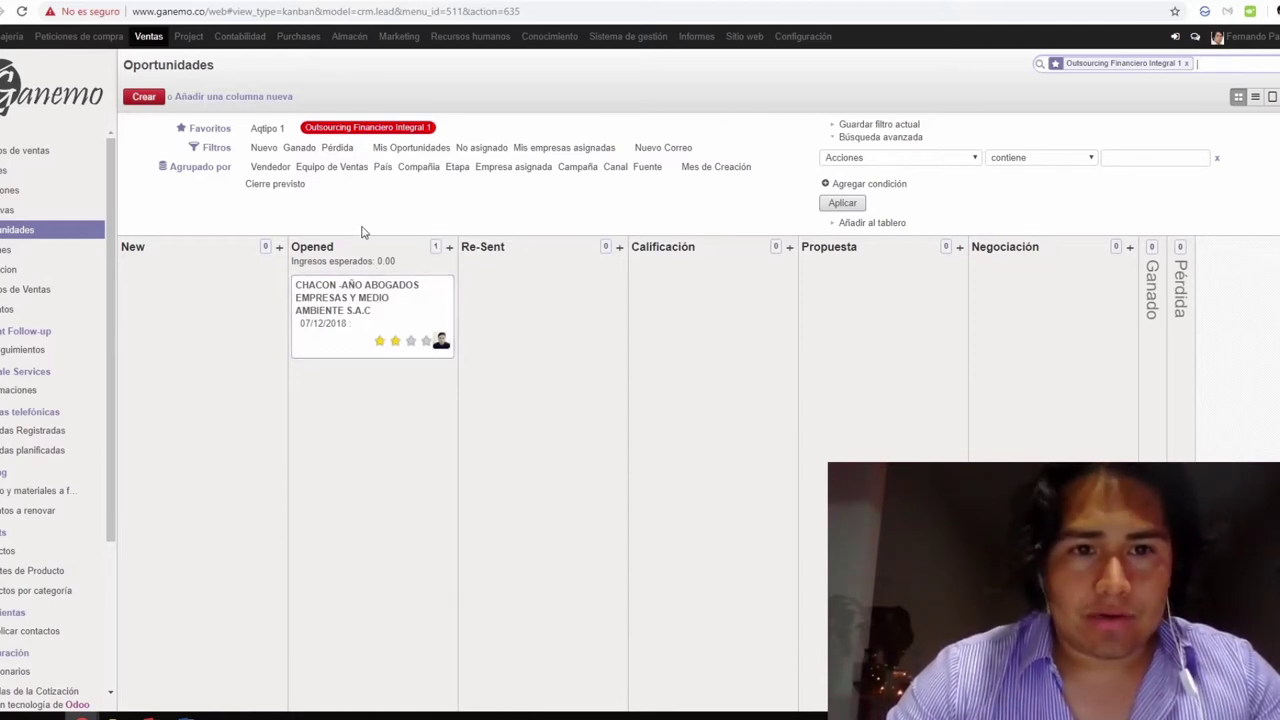
pyautogui.moveTo(378, 308); pyautogui.dragTo(300, 306)
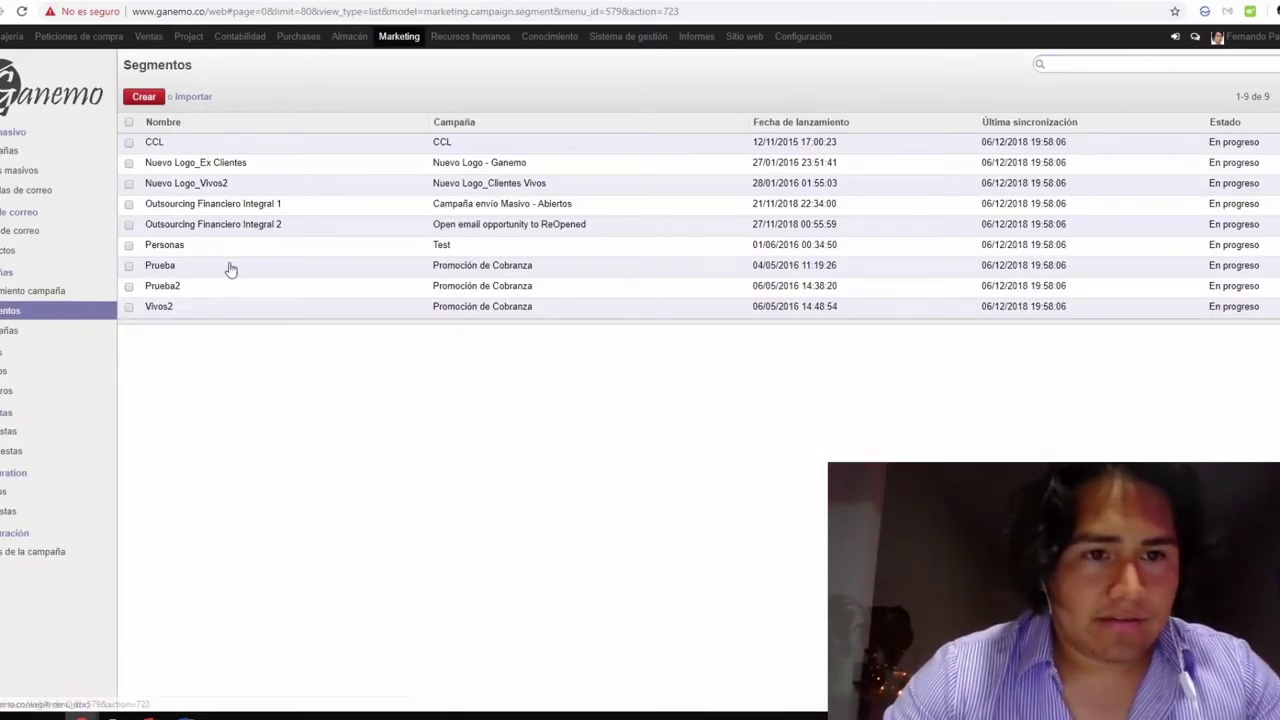
# - Edit the marketing segment Outsourcing Financiero Integral 2 and set its filter to "Outsourcing Financiero Integral 1"
pyautogui.click(218, 226)
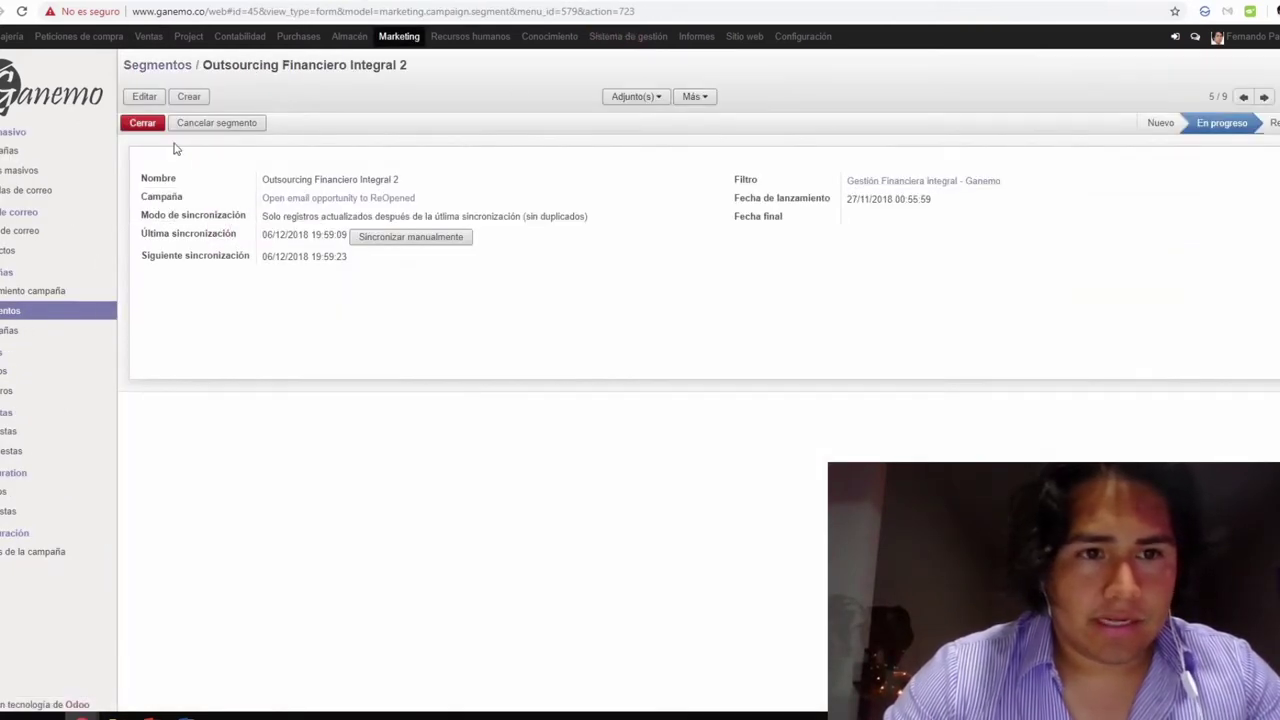
pyautogui.click(144, 96)
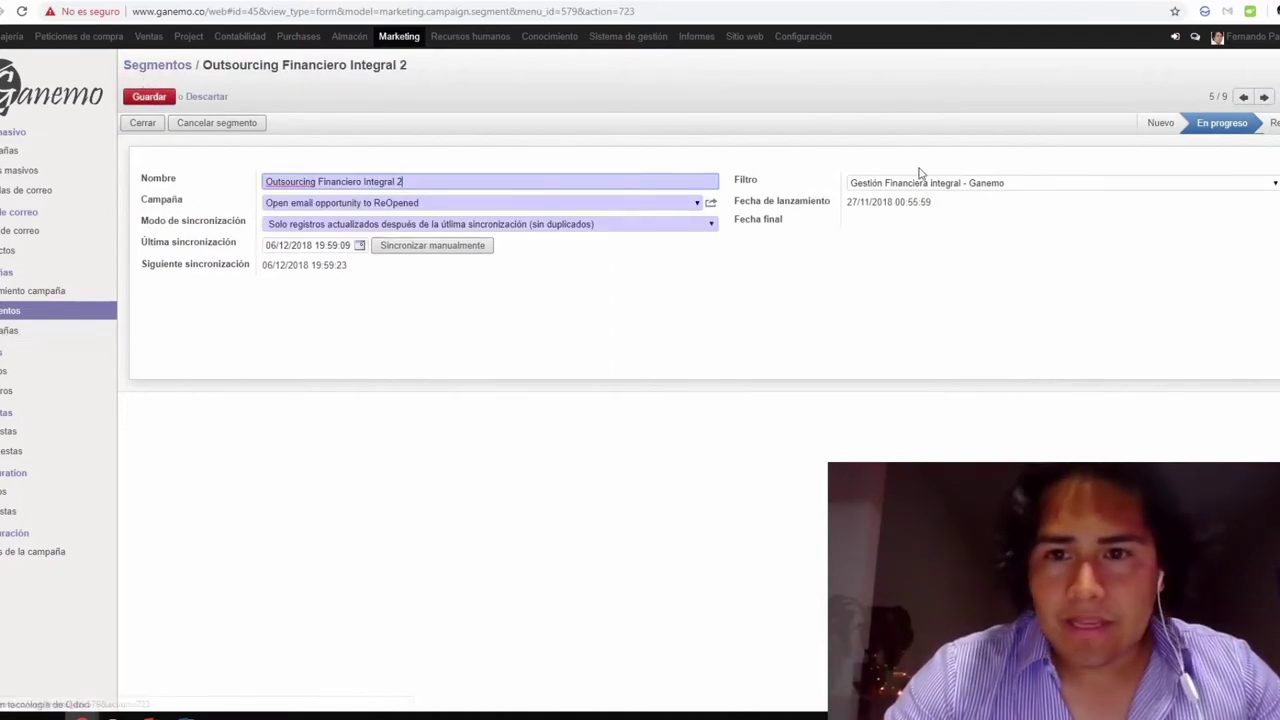
pyautogui.click(1032, 182)
pyautogui.press('BackSpace')
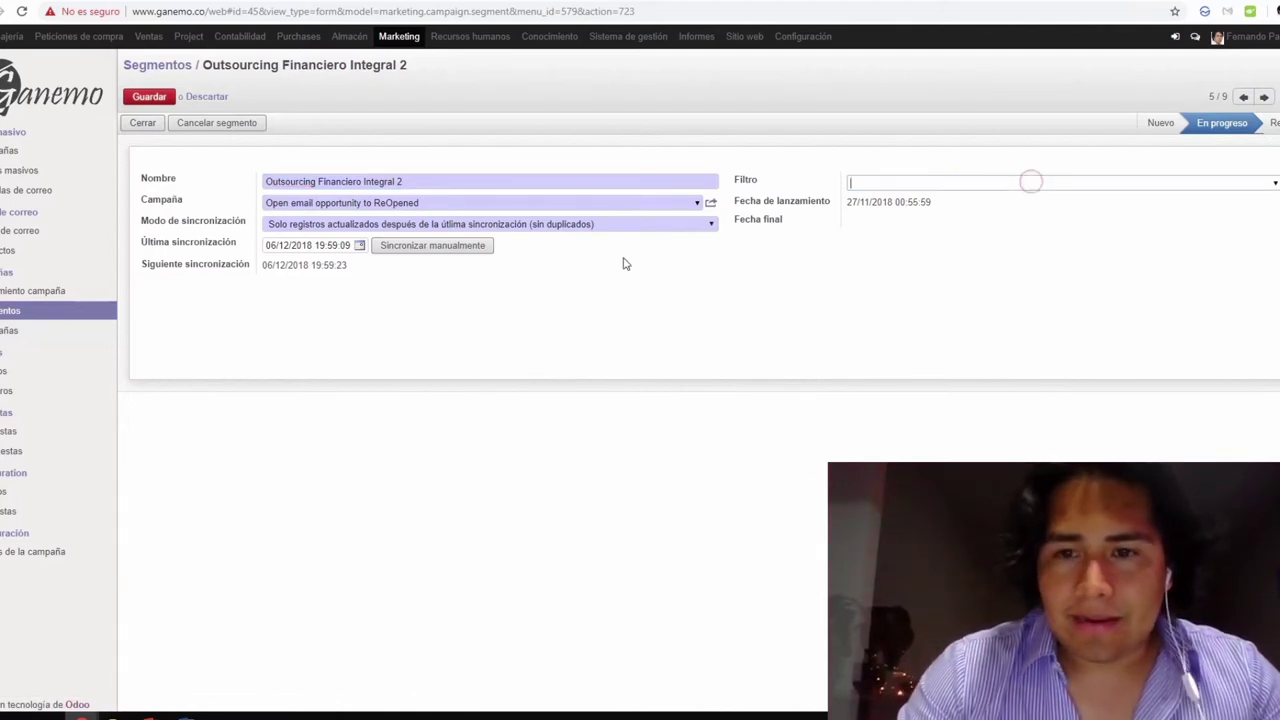
pyautogui.write('financ')
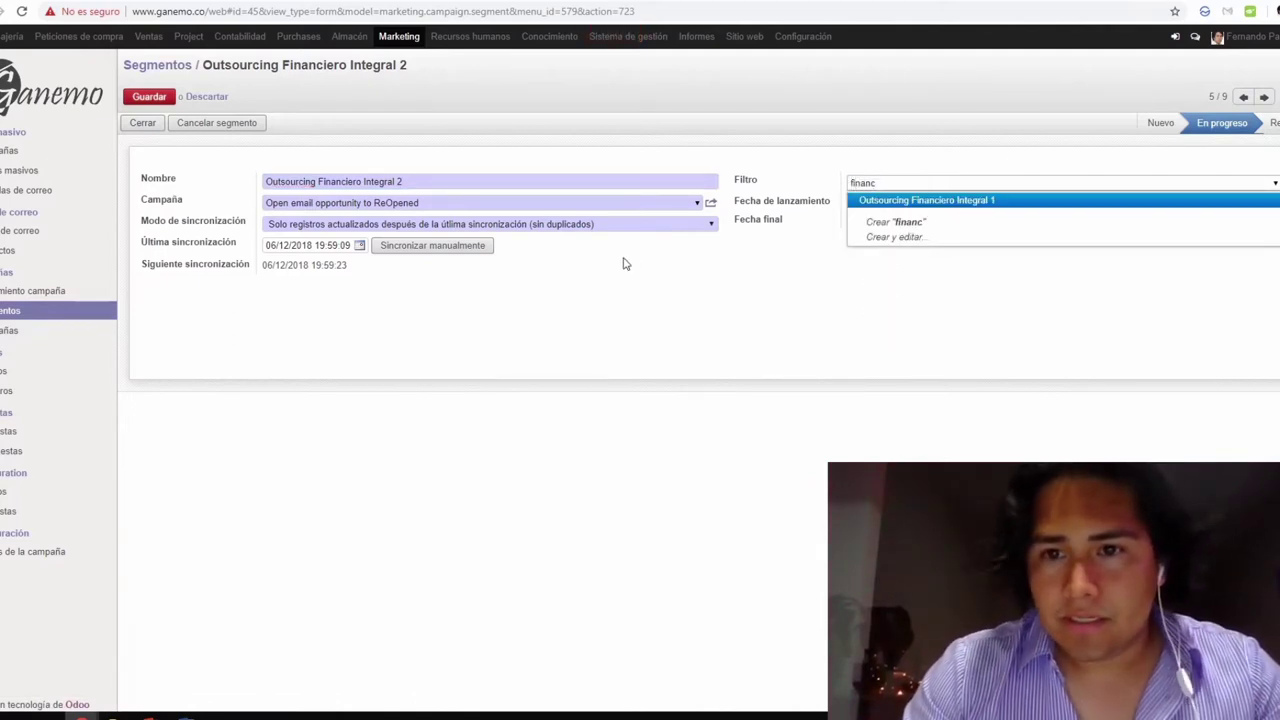
pyautogui.press('Return')
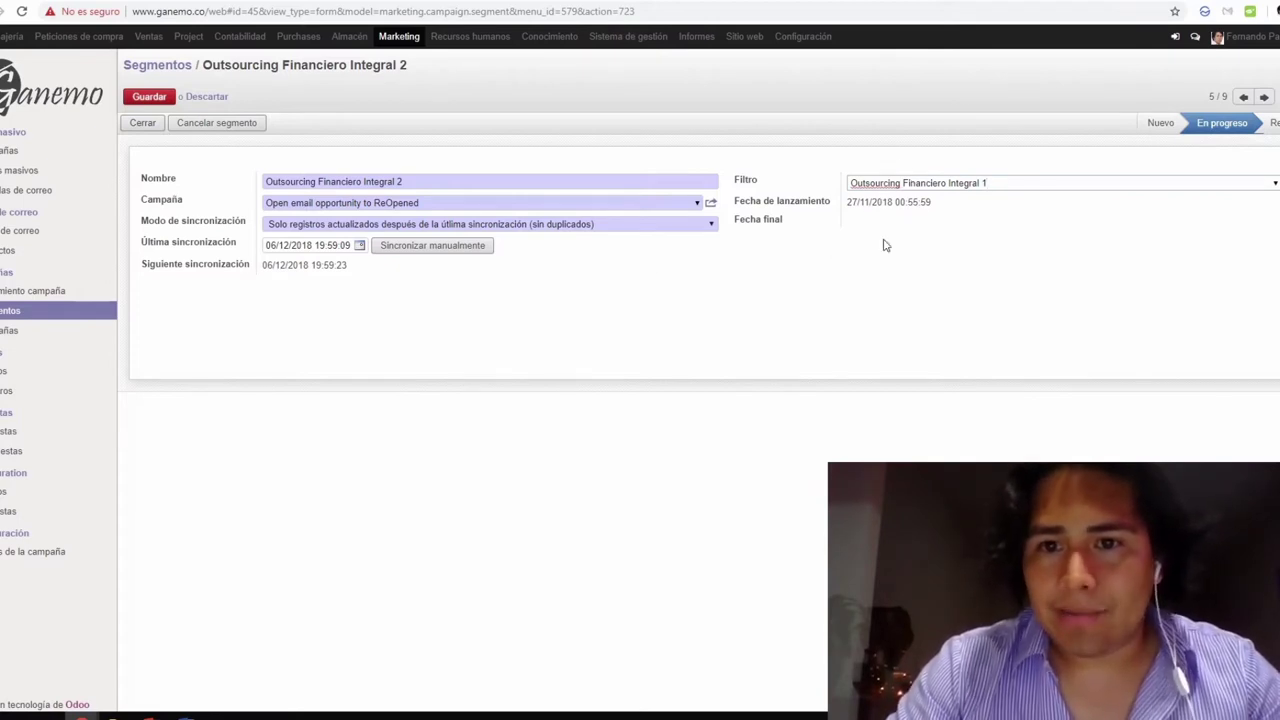
# - Select 'Solo registros actualizados después de la útlima sincronización (sin duplicados)' as the Outsourcing Financiero Integral 2 segment's synchronization mode and save it
pyautogui.tripleClick(742, 180)
pyautogui.click(800, 262)
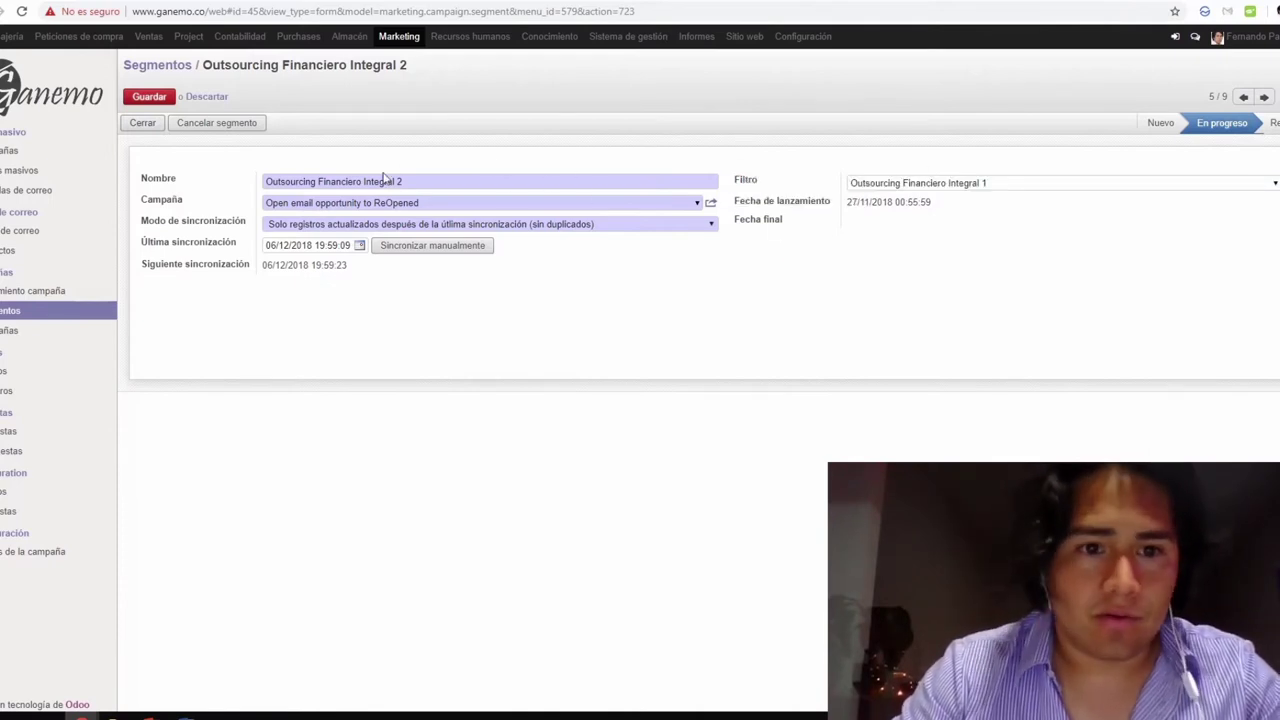
pyautogui.click(351, 206)
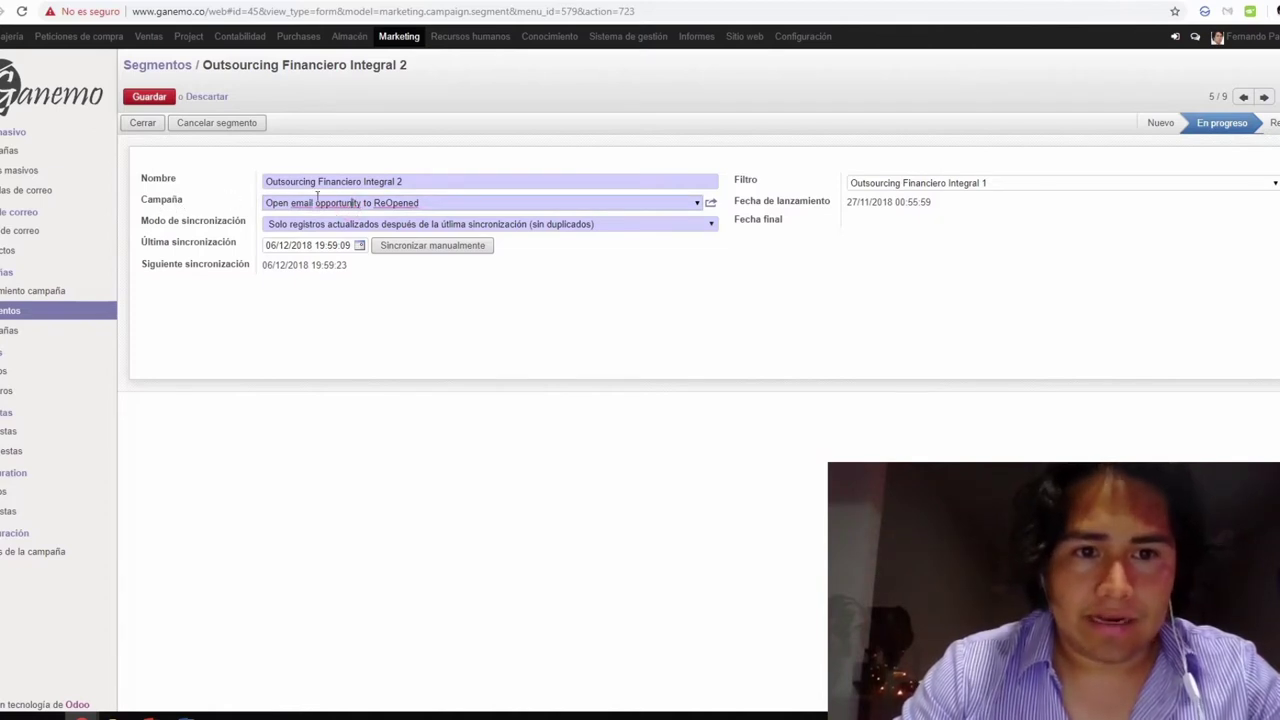
pyautogui.click(314, 226)
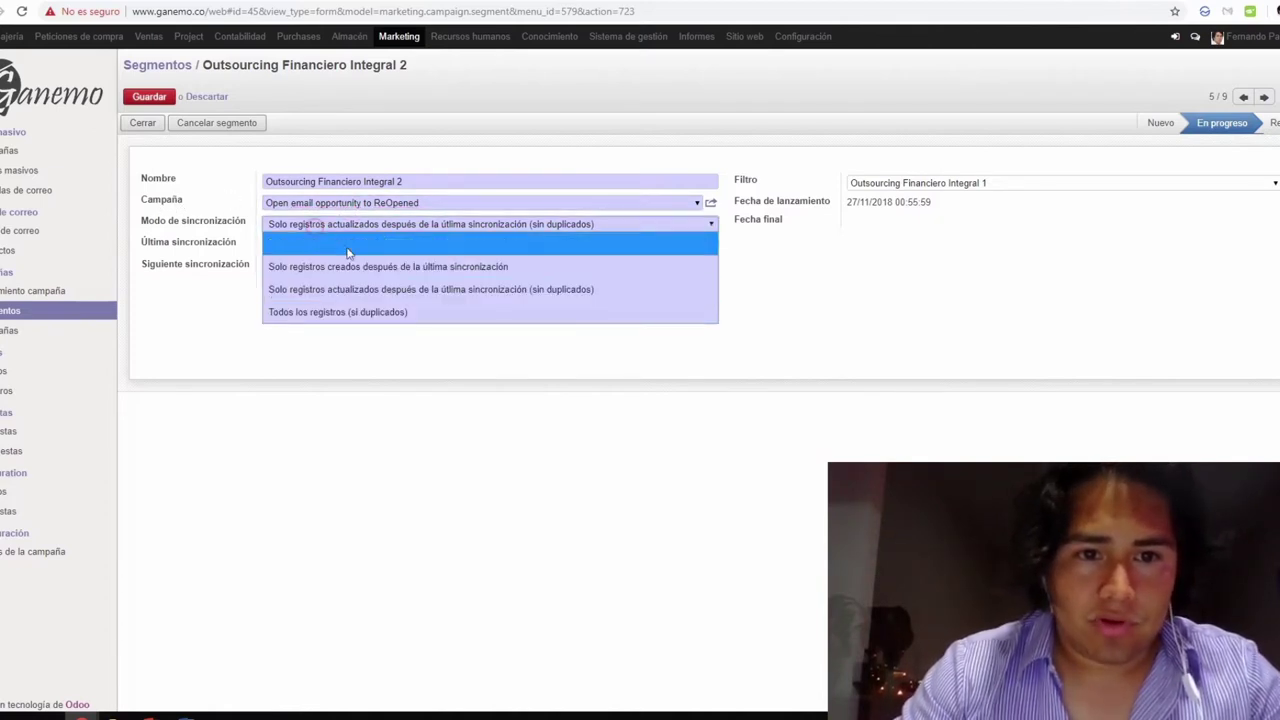
pyautogui.click(406, 289)
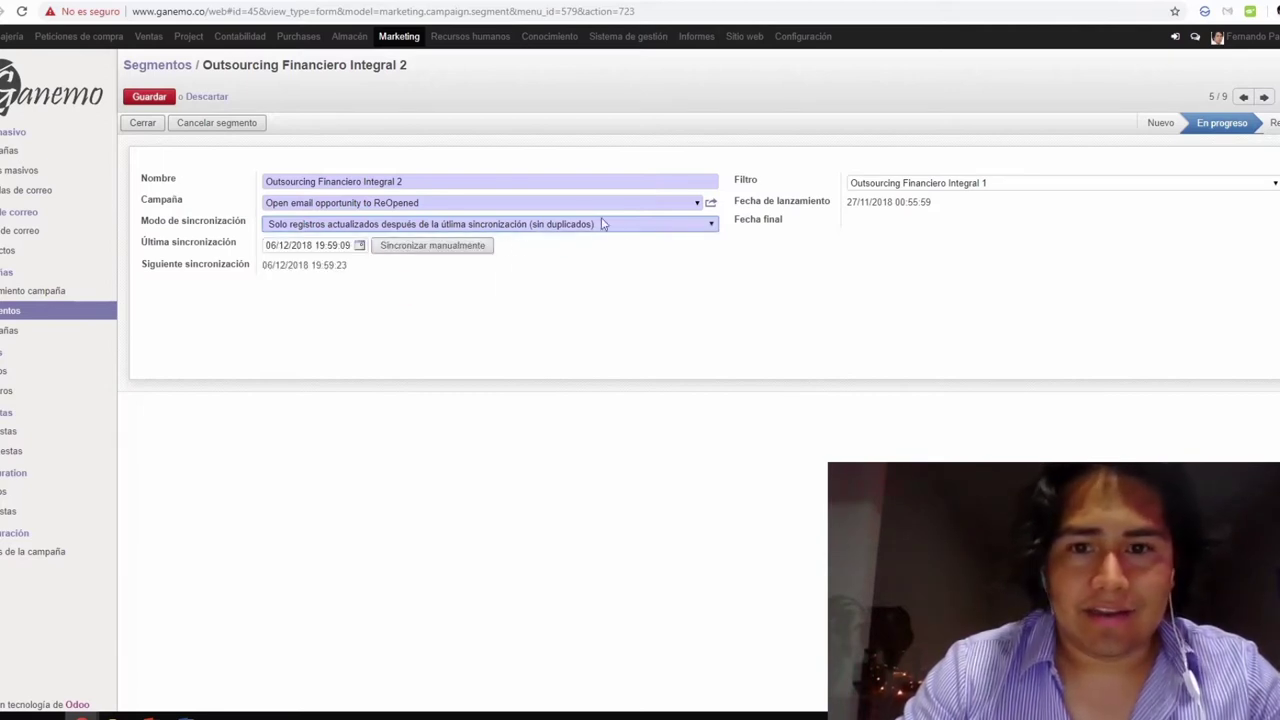
pyautogui.click(400, 205)
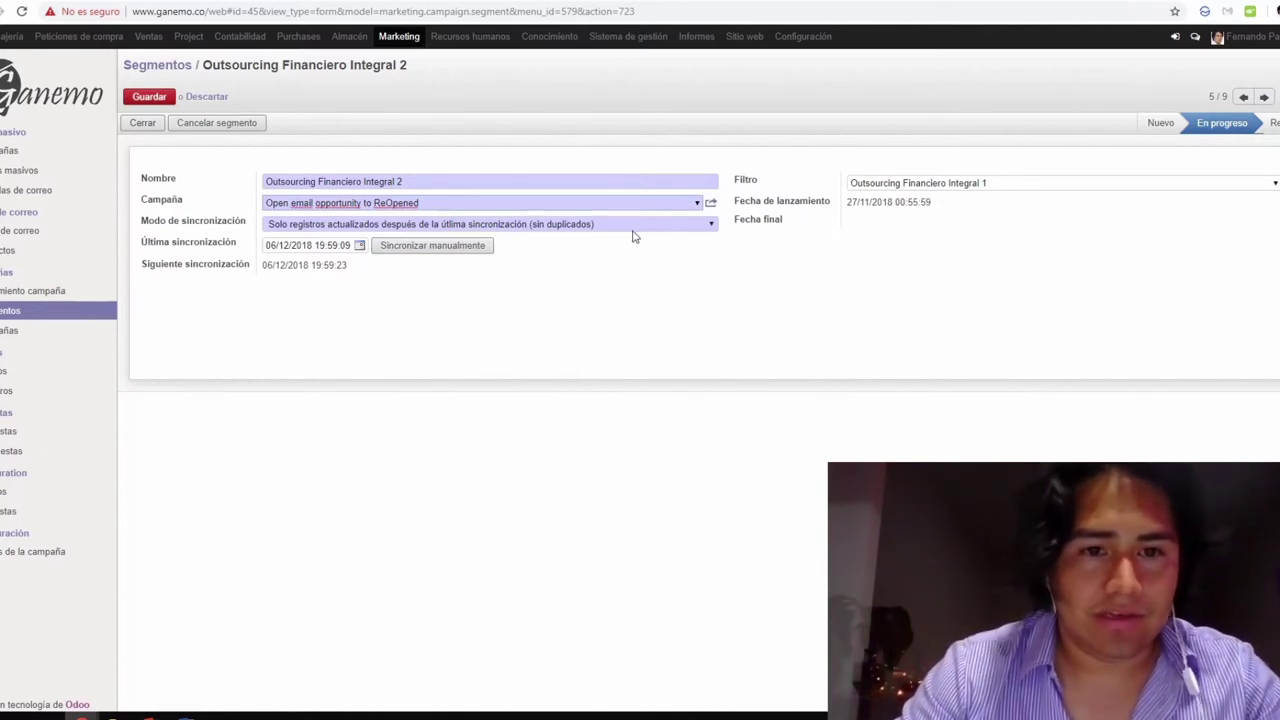
pyautogui.click(149, 96)
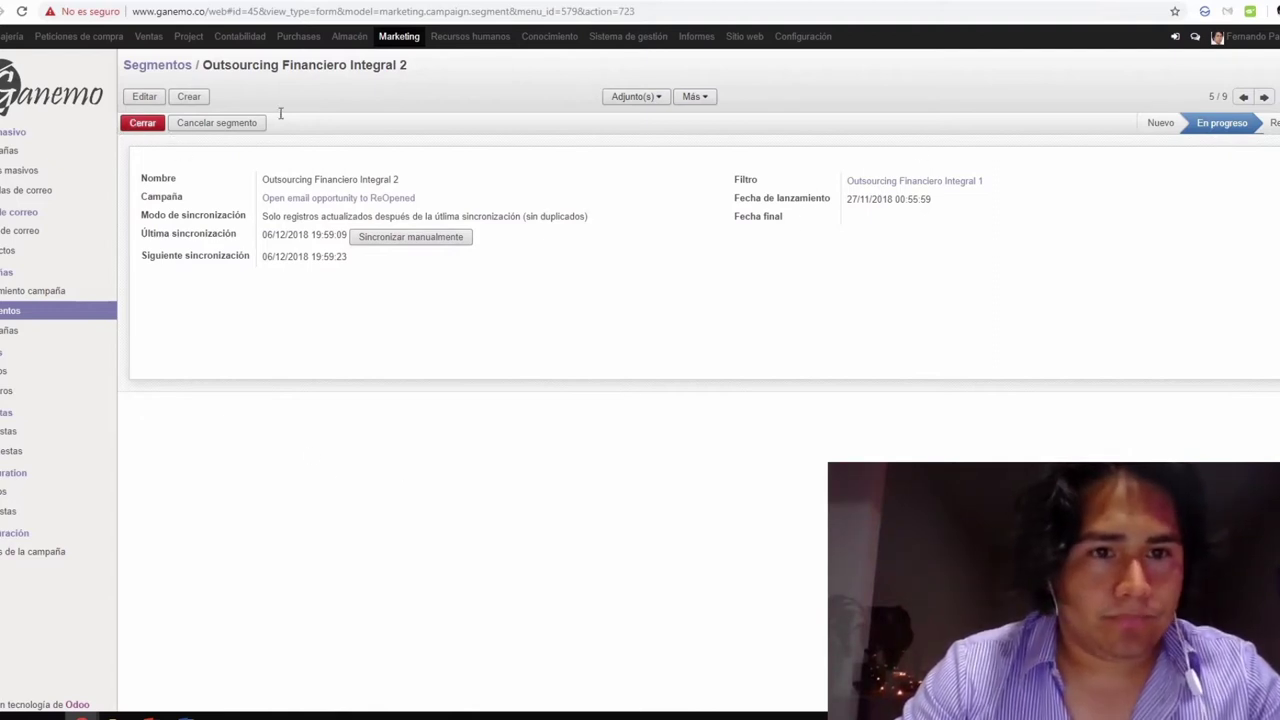
# - Open the campaign tracking list (Seguimiento campaña) and group its records by campaign
pyautogui.click(173, 68)
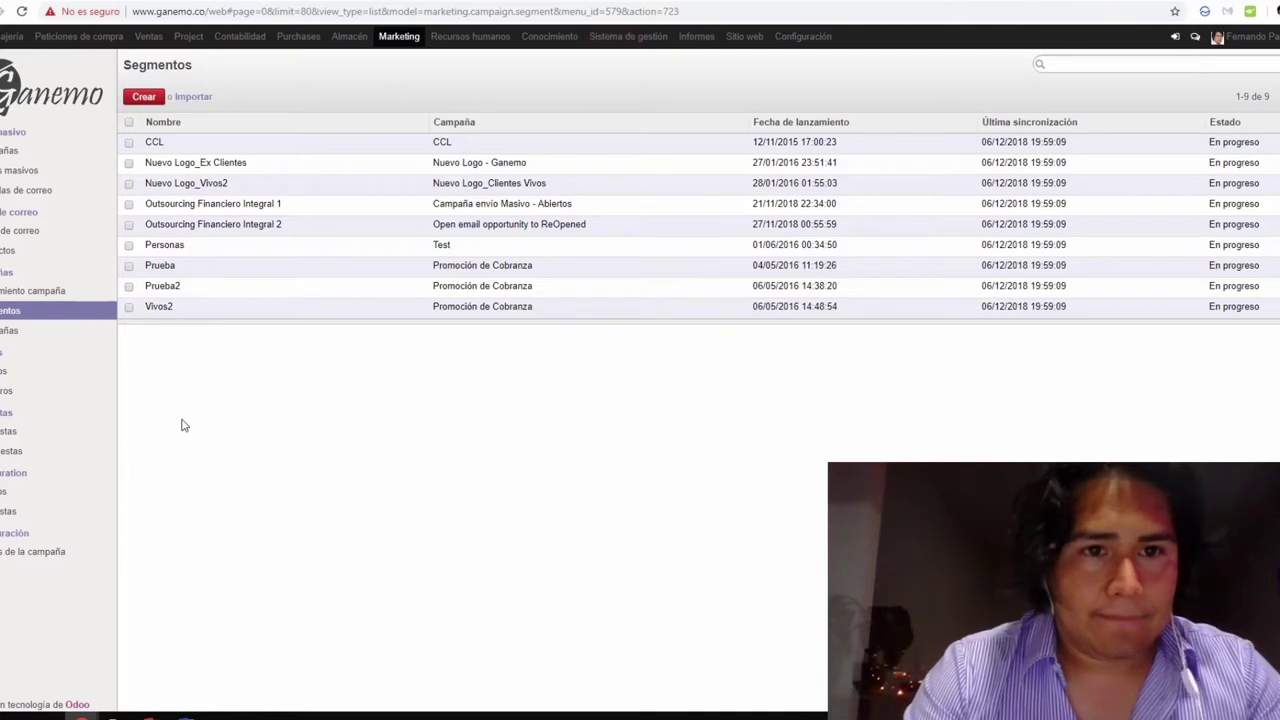
pyautogui.click(63, 290)
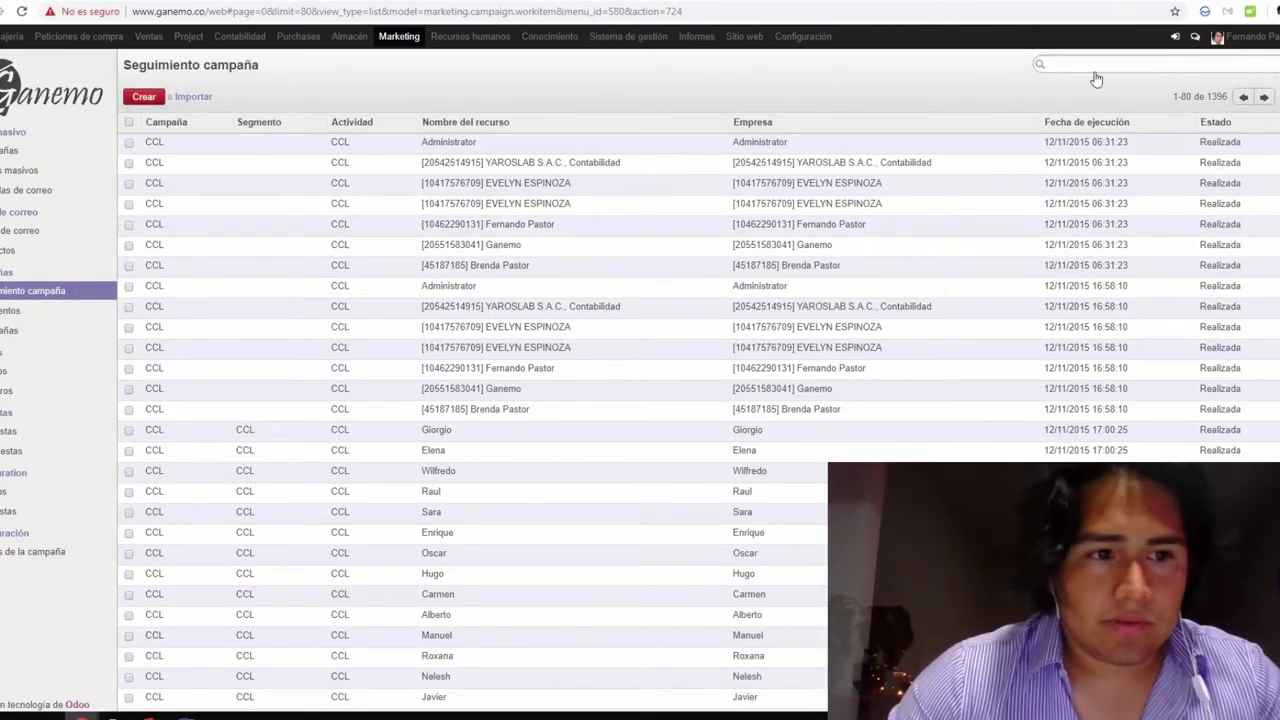
pyautogui.click(1096, 78)
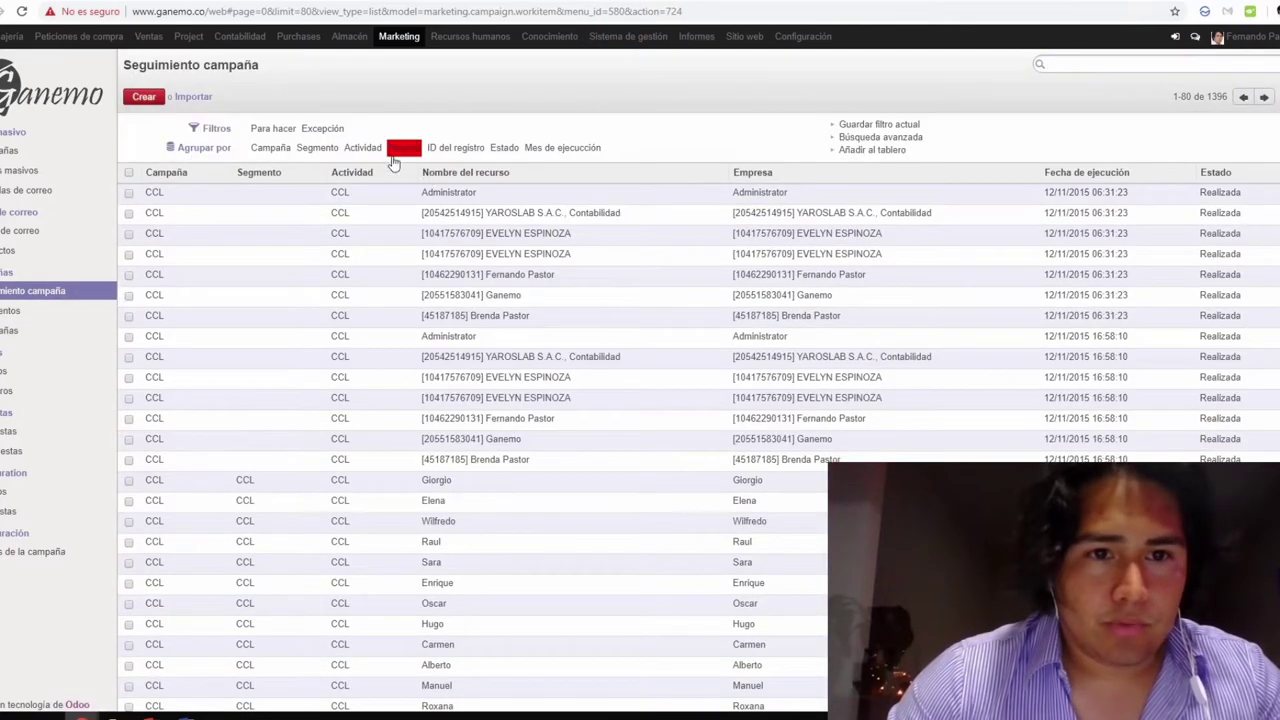
pyautogui.click(276, 150)
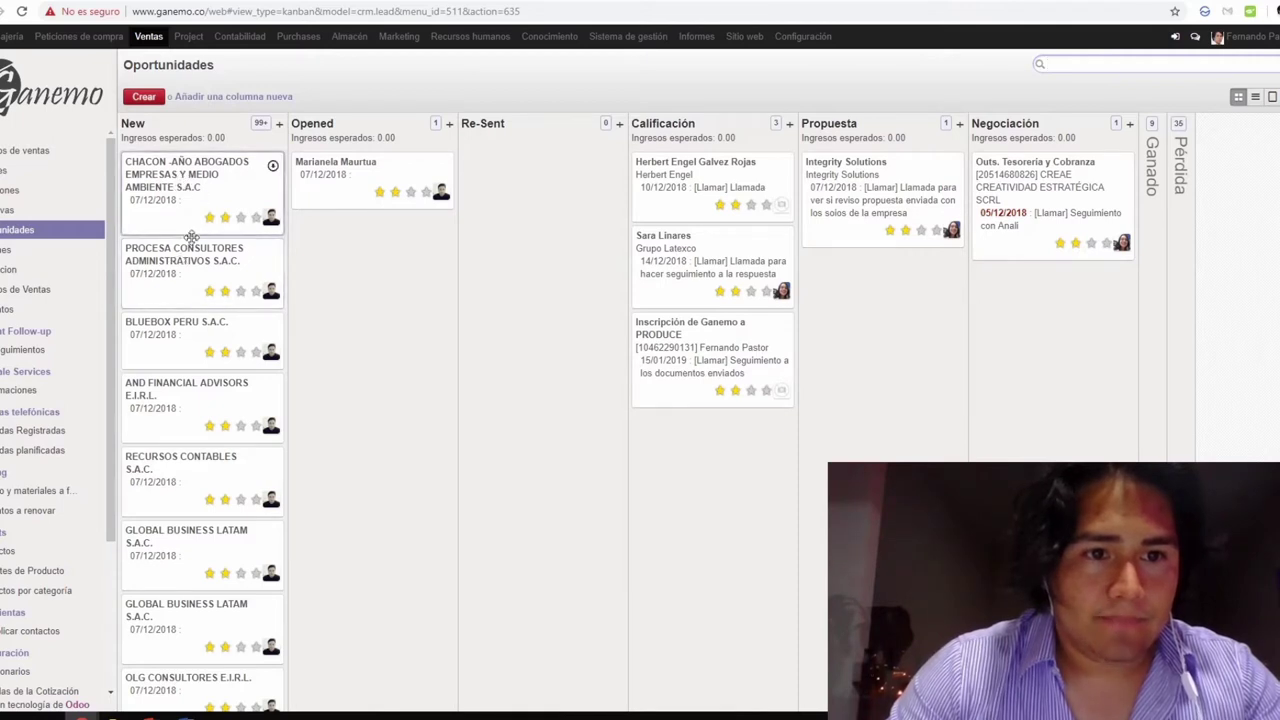
# - Move the CHACON-AÑO ABOGADOS EMPRESAS Y MEDIO AMBIENTE opportunity from the New stage to Opened
pyautogui.moveTo(257, 174); pyautogui.dragTo(455, 215)
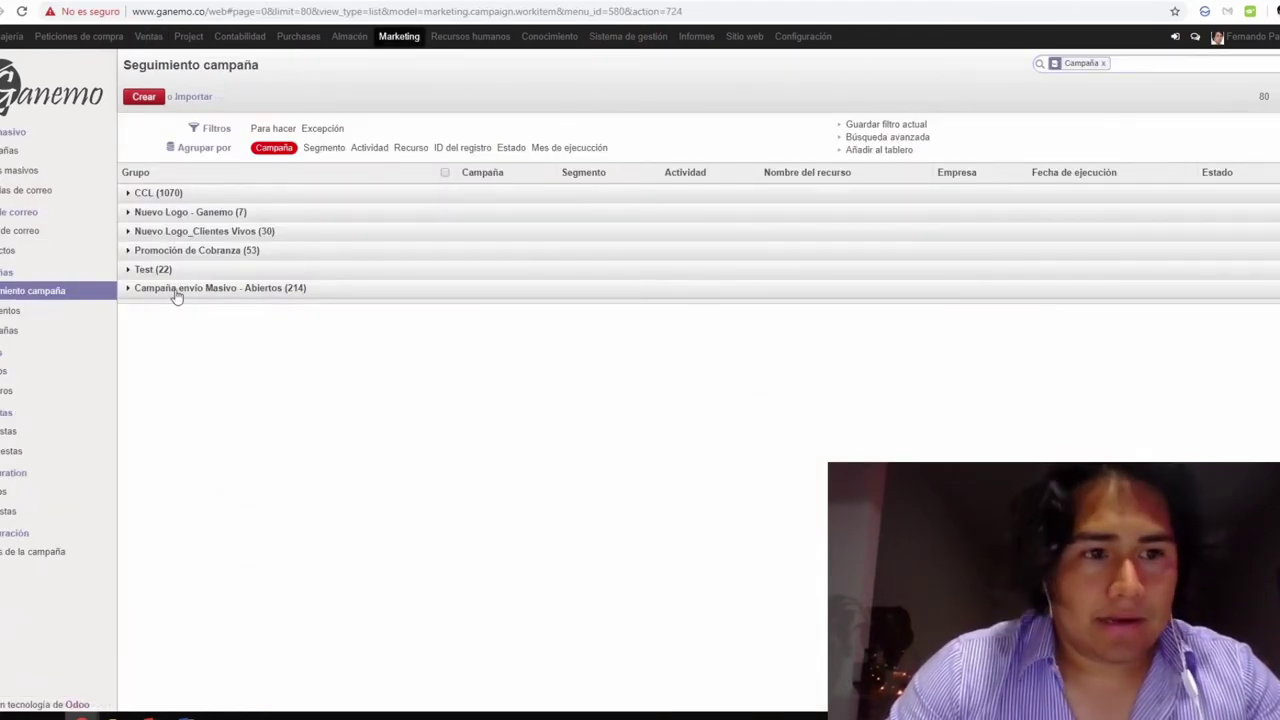
# - Set the Outsourcing Financiero Integral 2 segment's last synchronization to 04/12/2018 20:00:11, save it and synchronize the segment manually
pyautogui.click(26, 313)
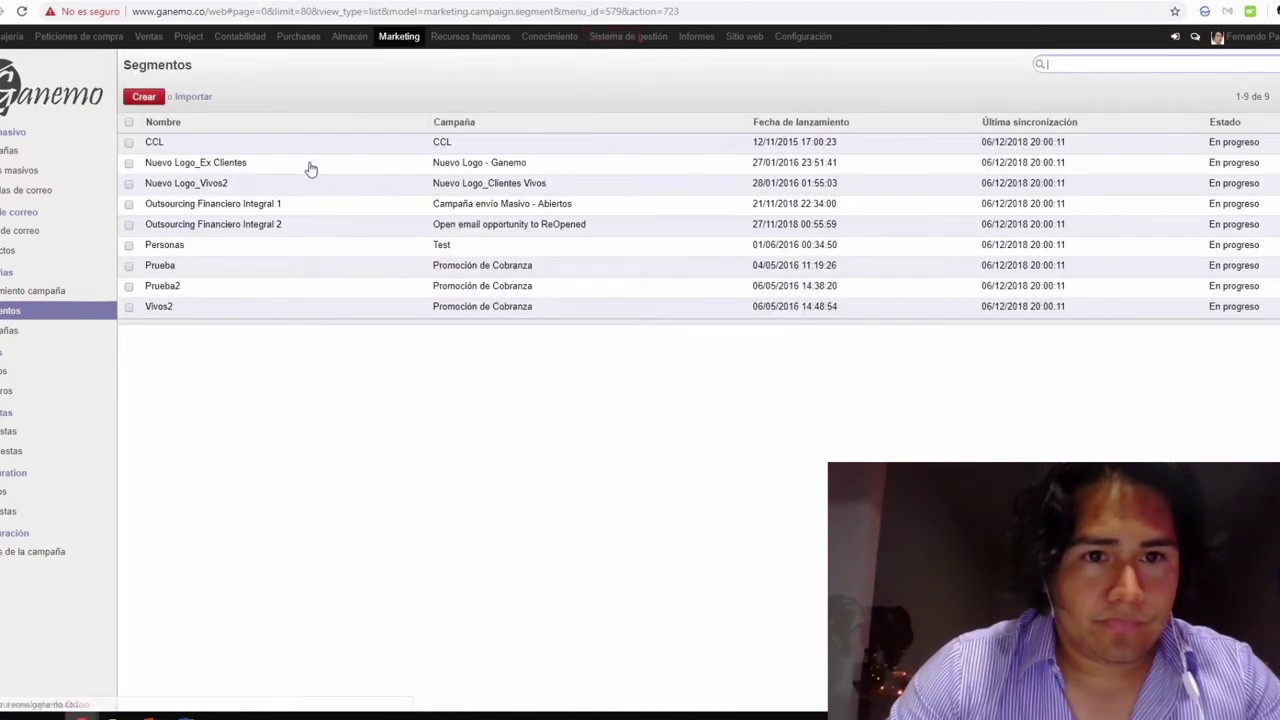
pyautogui.click(280, 224)
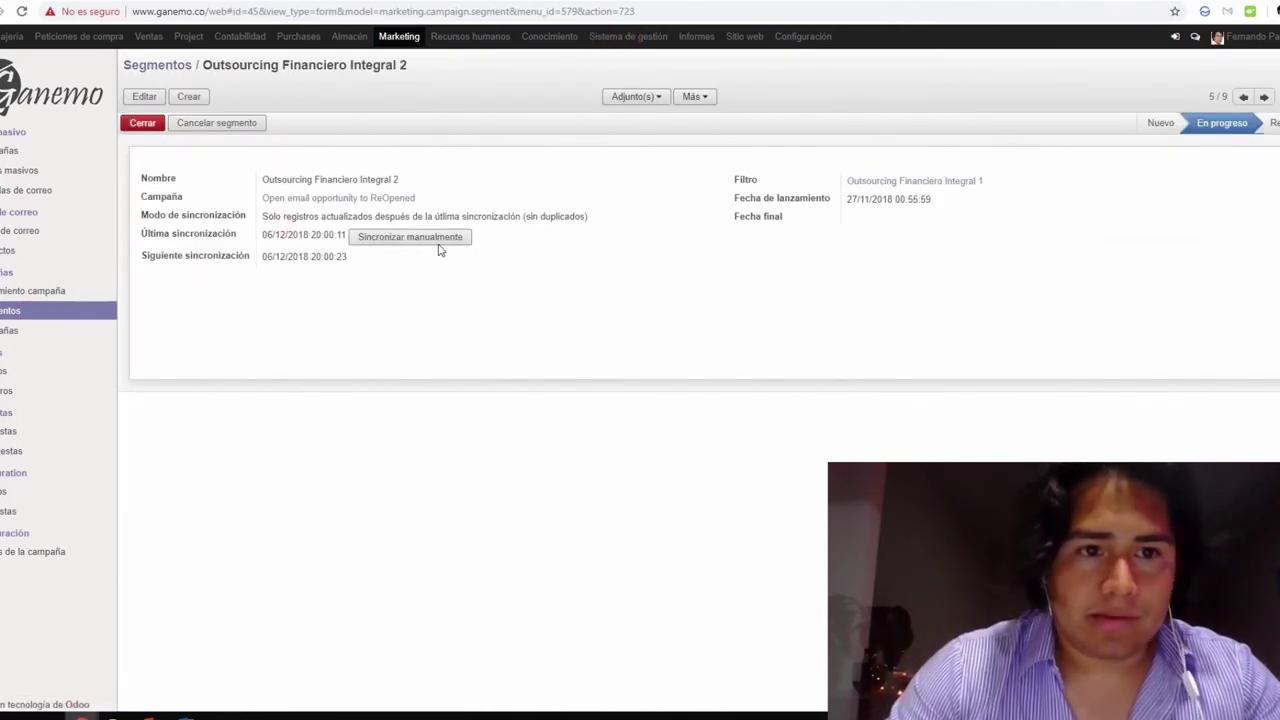
pyautogui.click(144, 96)
pyautogui.click(300, 234)
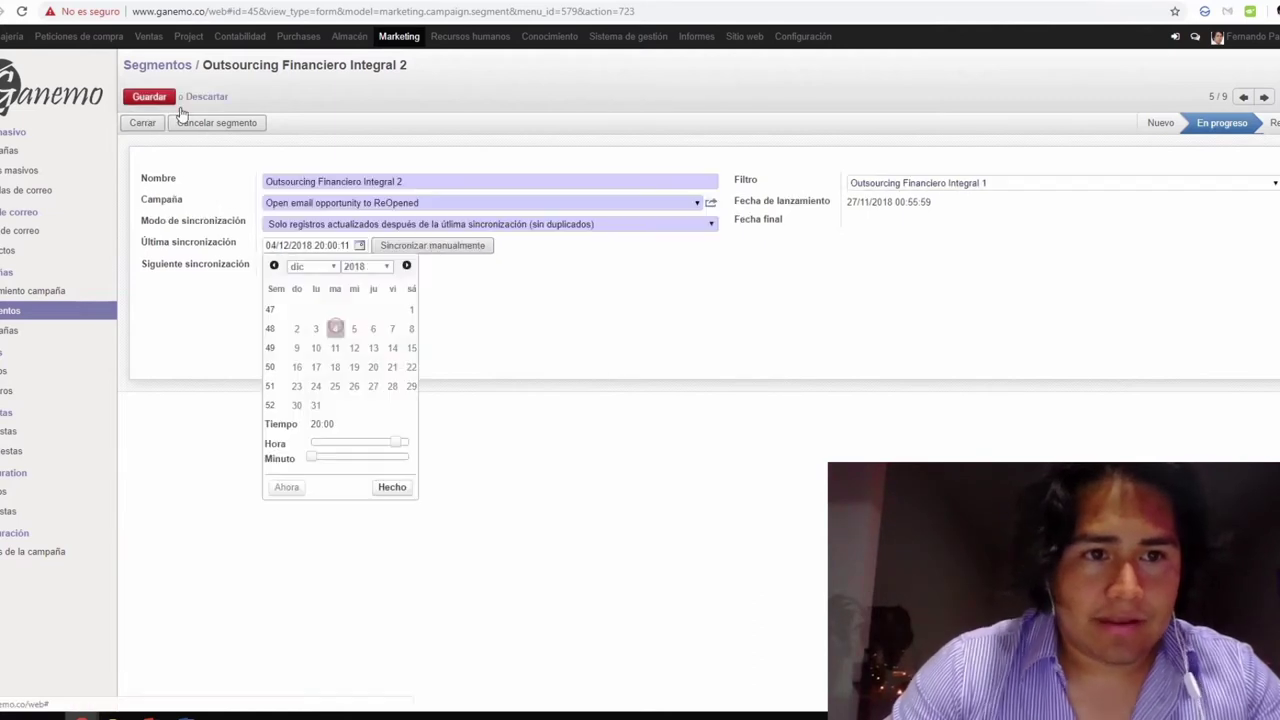
pyautogui.click(295, 328)
pyautogui.click(142, 96)
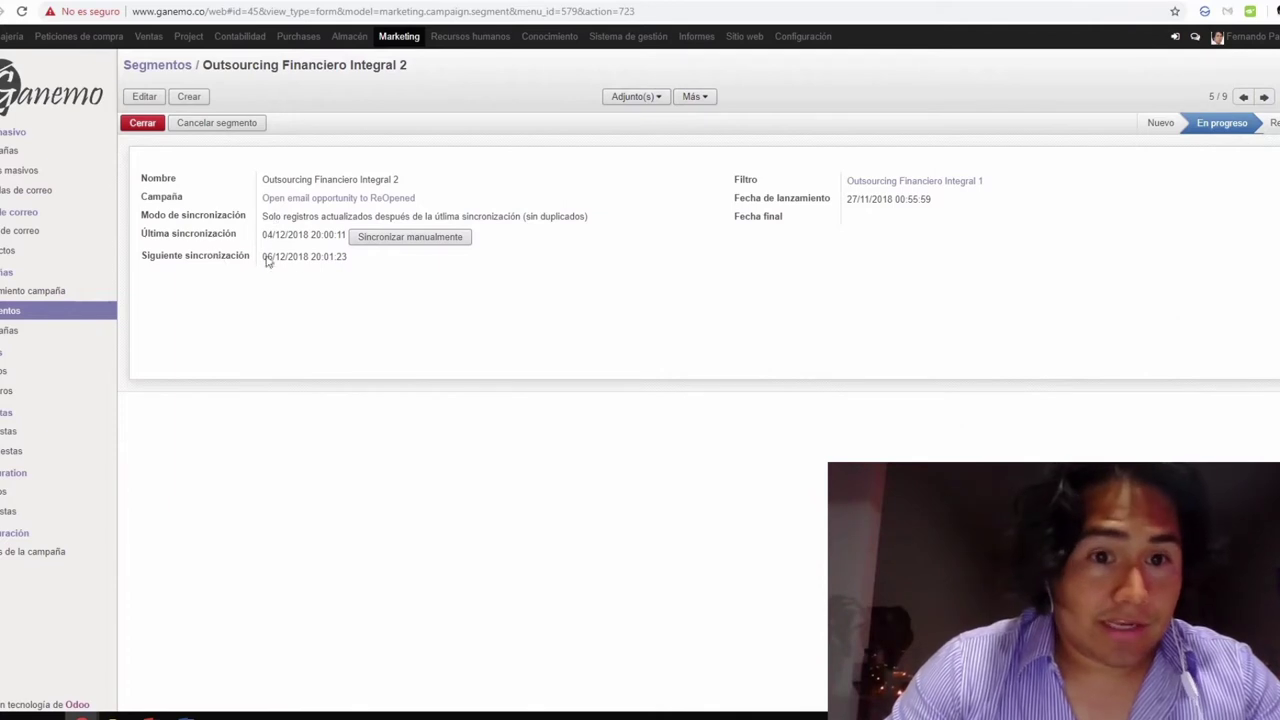
pyautogui.click(395, 237)
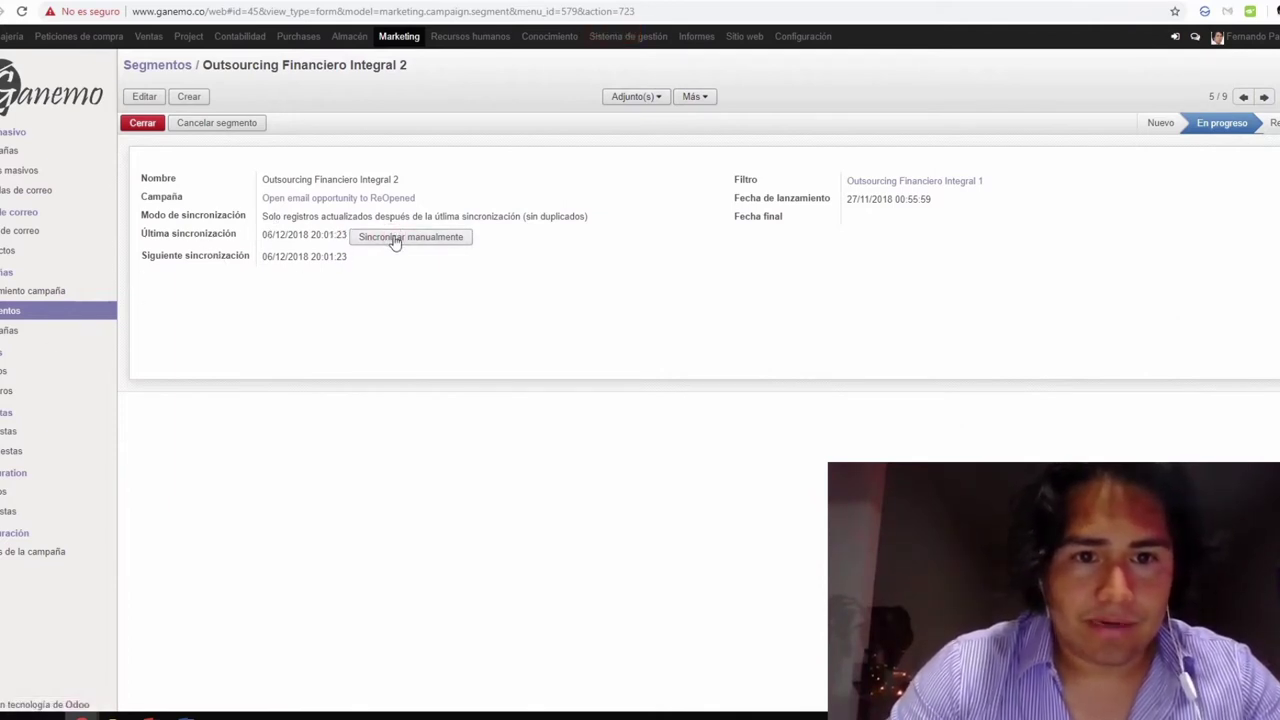
# - Group the campaign tracking records by campaign and expand the 'Open email opportunity to ReOpened' group
pyautogui.click(47, 293)
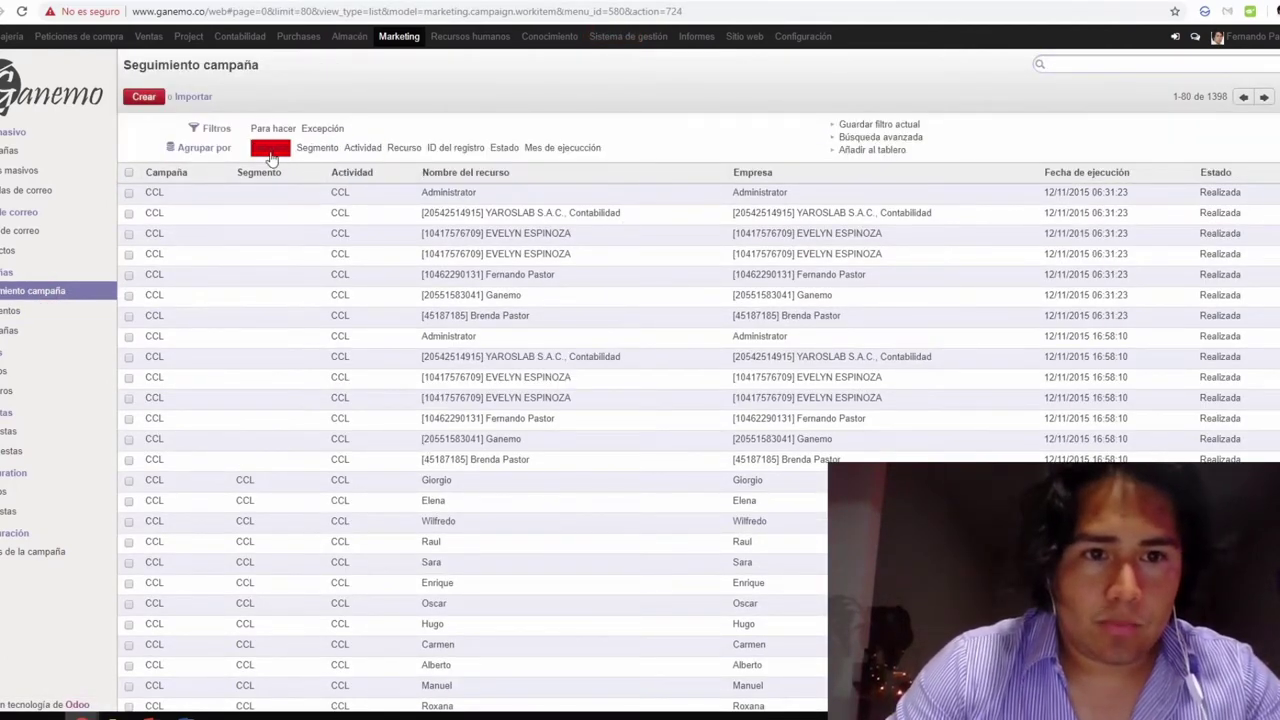
pyautogui.click(270, 150)
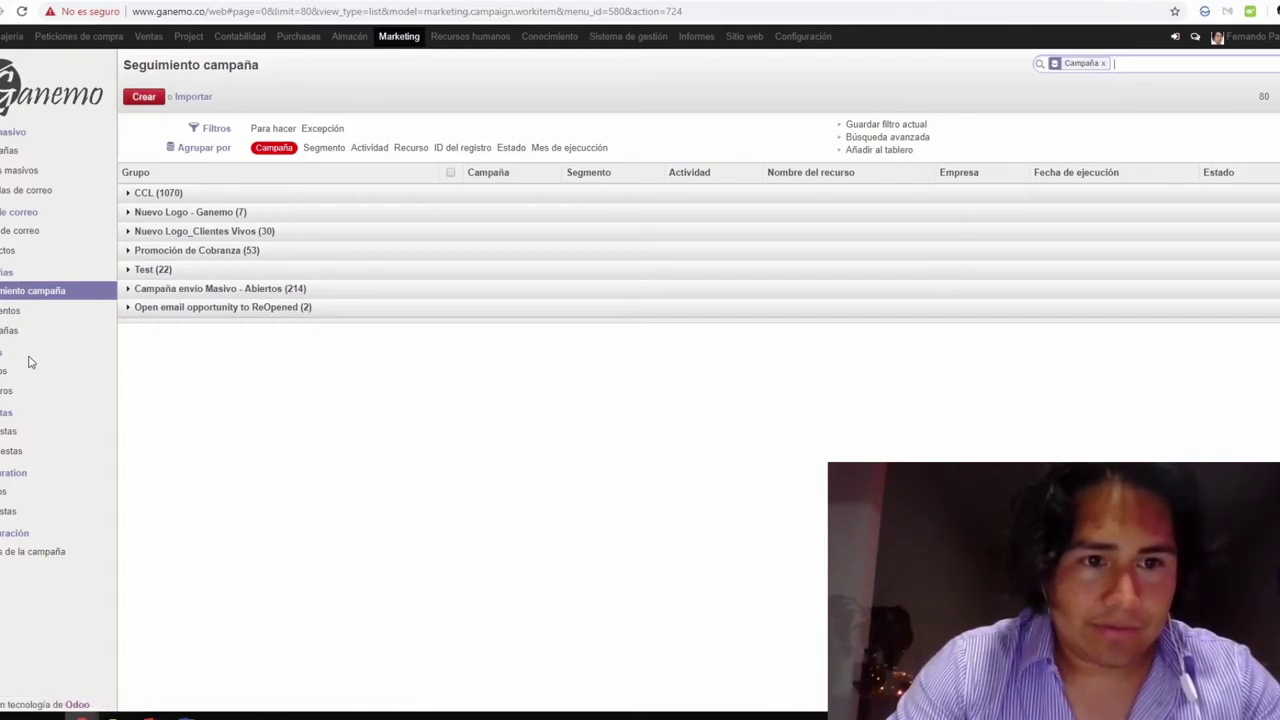
pyautogui.click(247, 310)
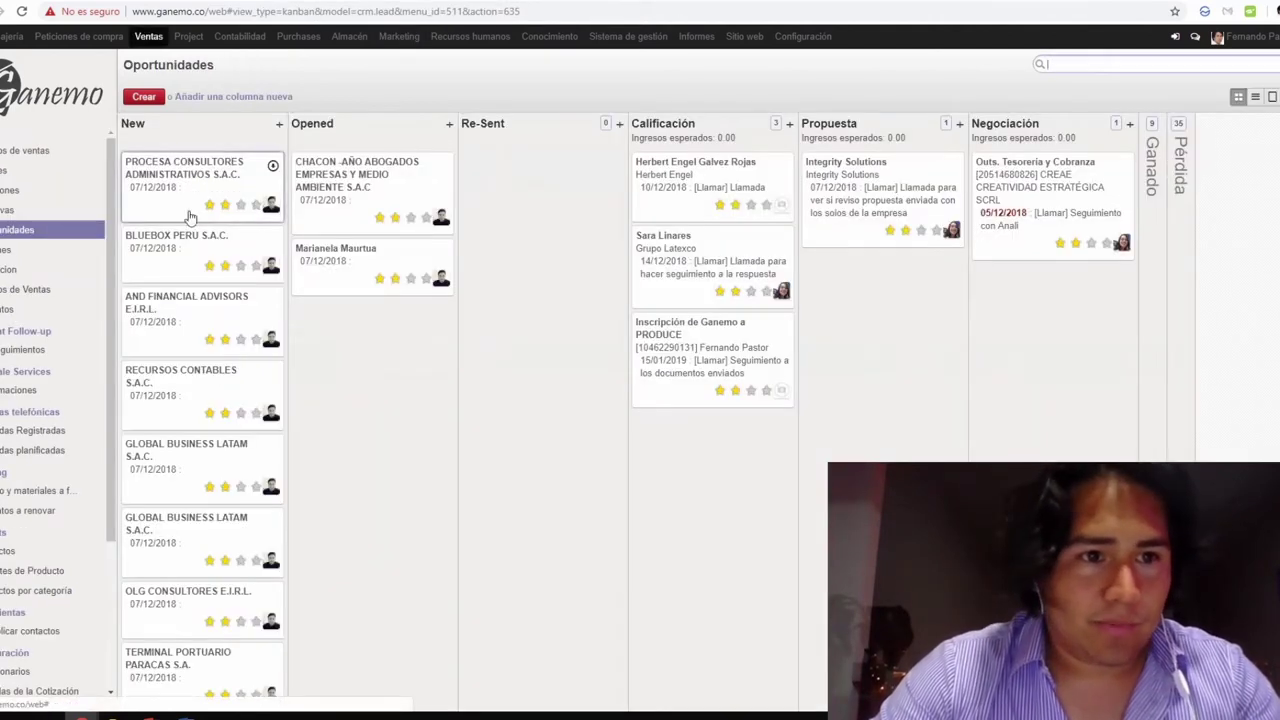
# - Move the CHACON-AÑO ABOGADOS EMPRESAS Y MEDIO AMBIENTE opportunity from the Opened stage to Re-Sent
pyautogui.moveTo(370, 175); pyautogui.dragTo(540, 185)
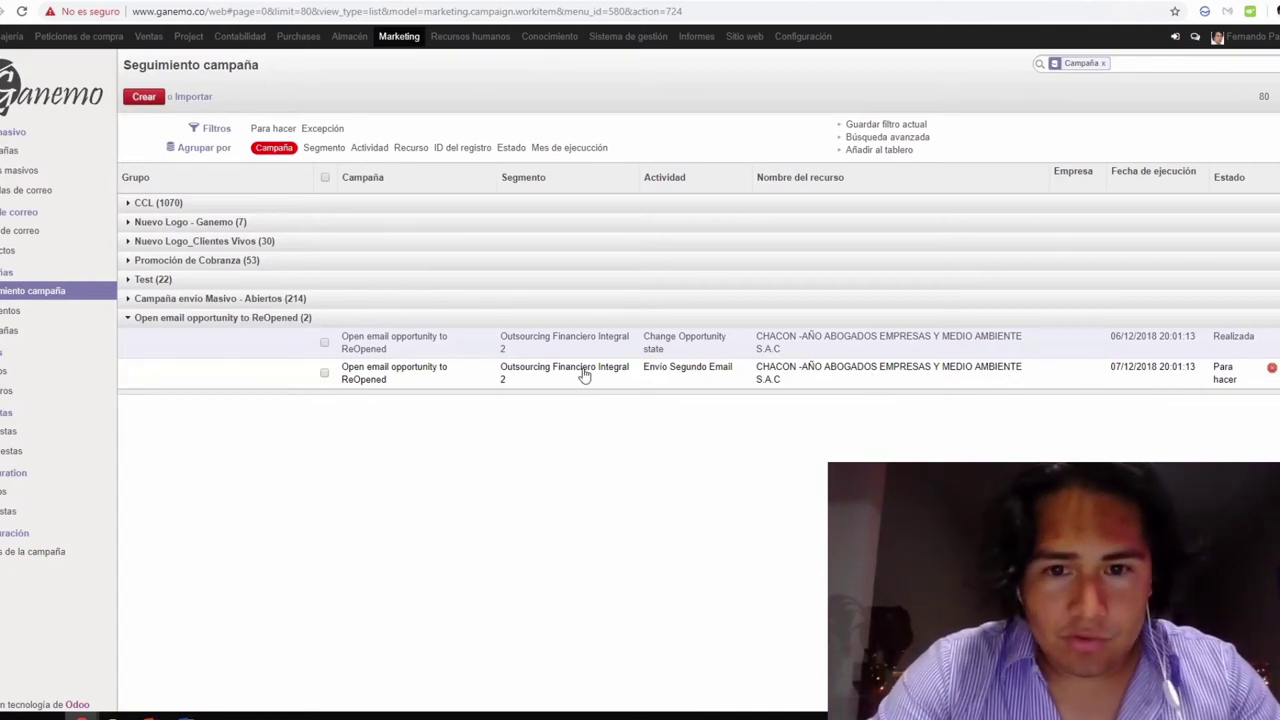
# - Preview the email of the pending 'Envío Segundo Email' work item in the campaign tracking, then return to the grouped list
pyautogui.click(1125, 378)
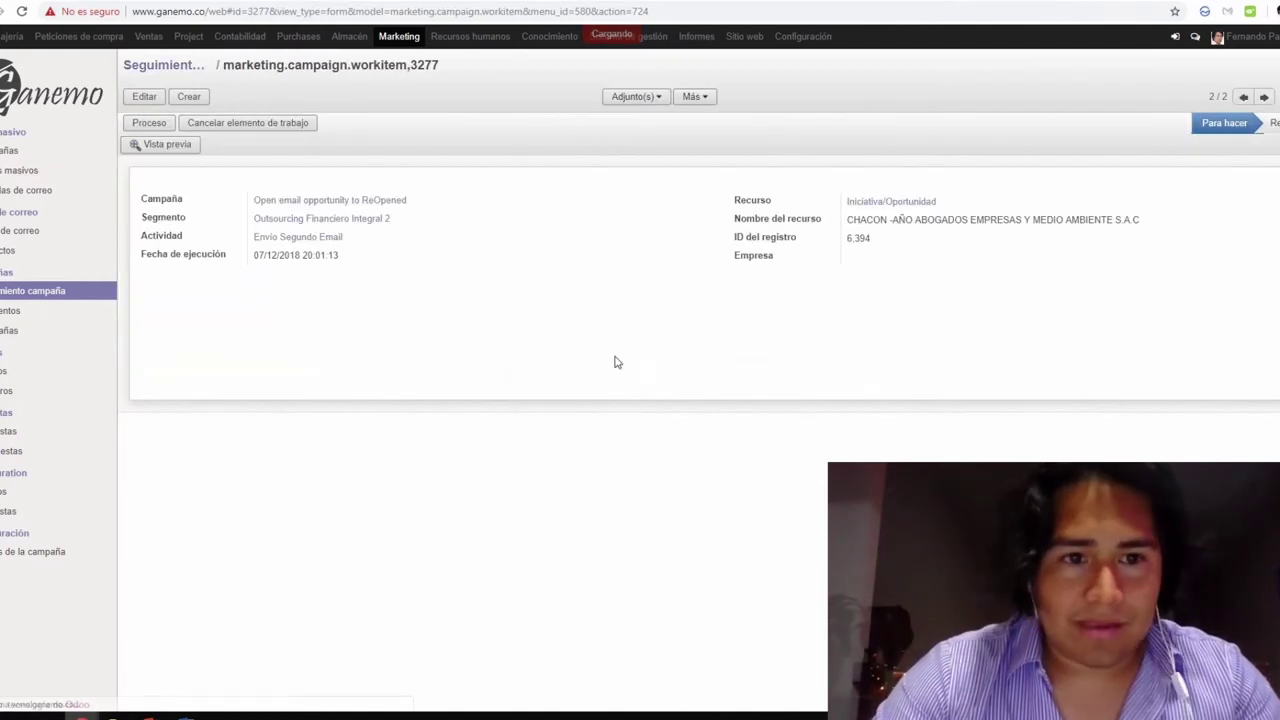
pyautogui.click(172, 144)
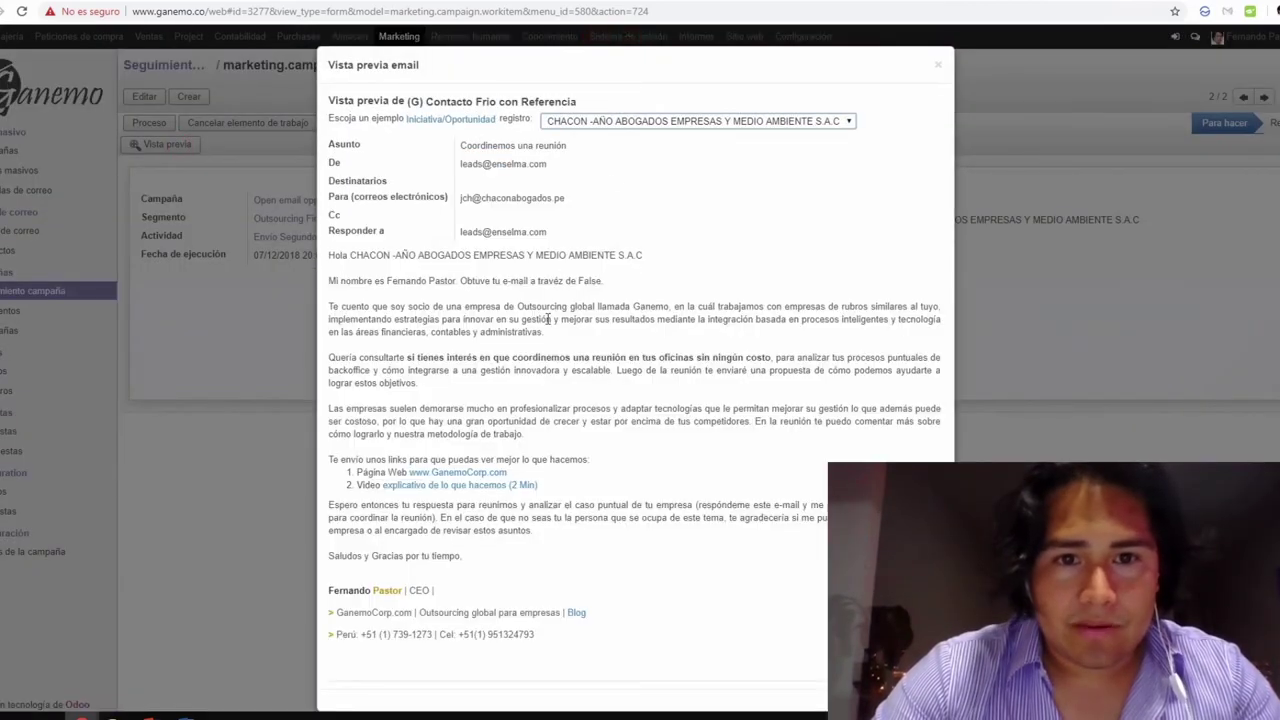
pyautogui.scroll(-1, 547, 318)
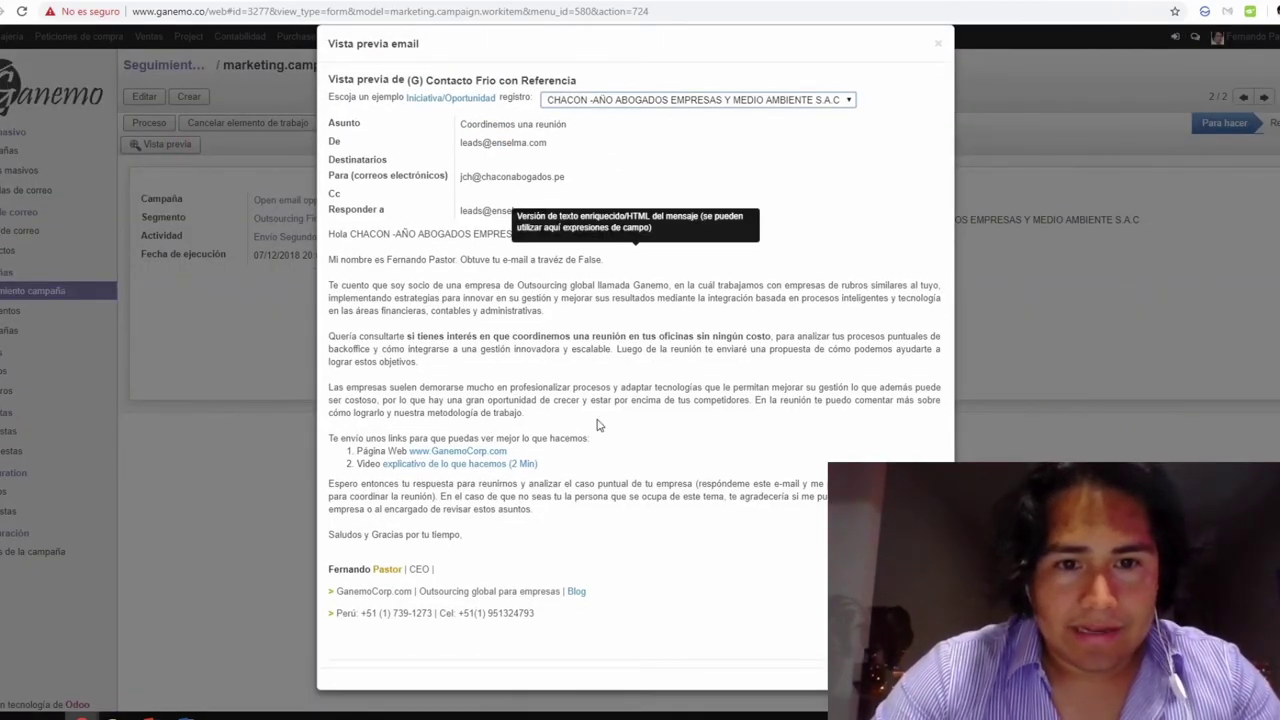
pyautogui.scroll(1, 598, 425)
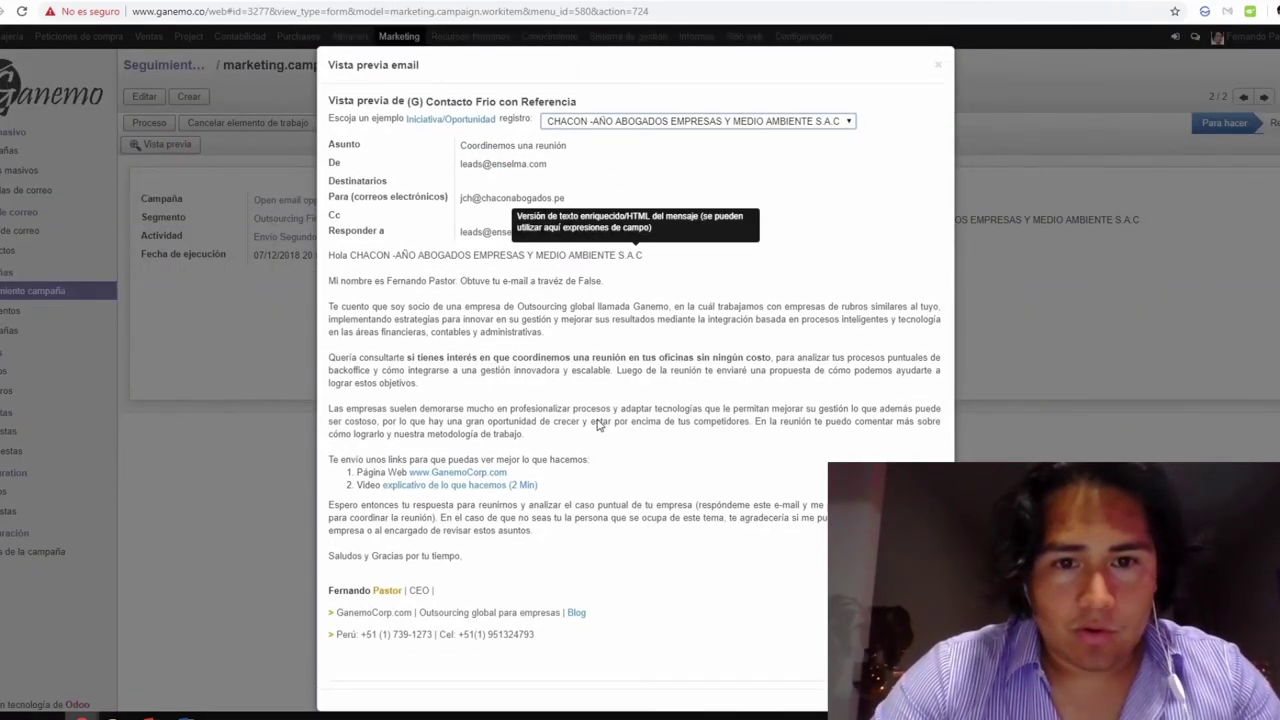
pyautogui.click(940, 64)
pyautogui.click(150, 64)
pyautogui.click(446, 260)
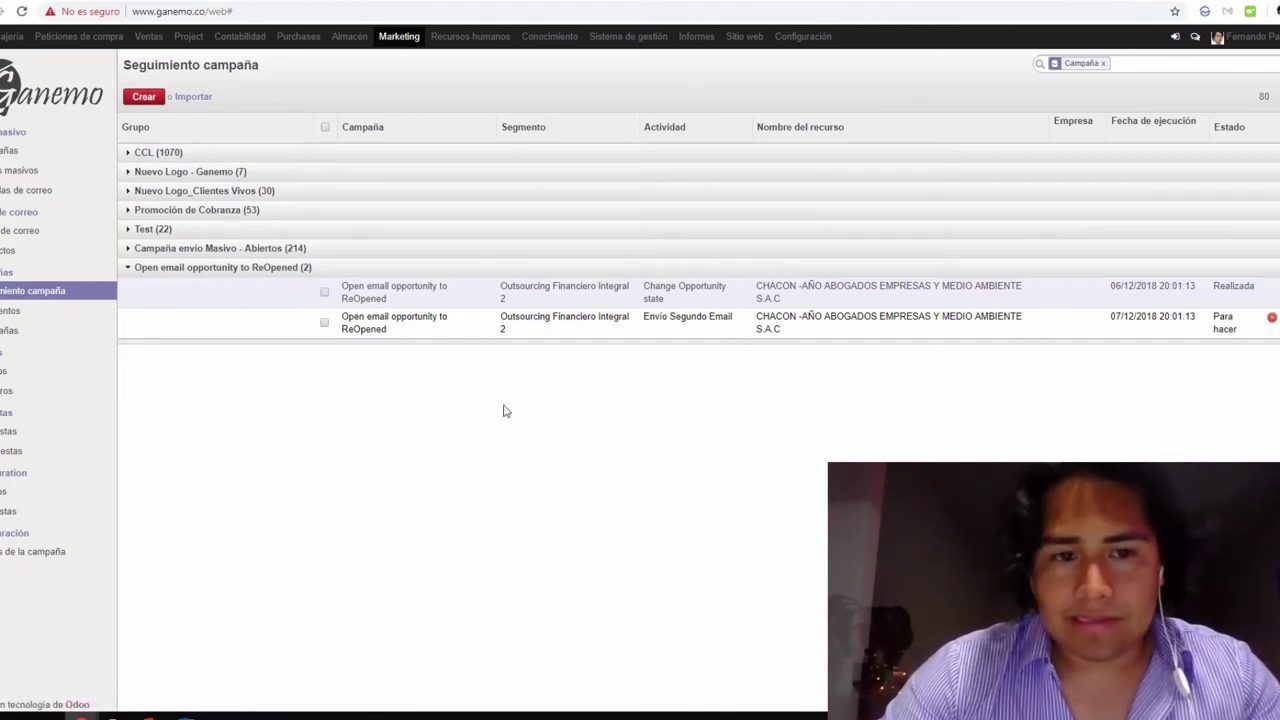
# - Review the lists of marketing segments and automated campaigns, including the resource each campaign uses
pyautogui.click(26, 318)
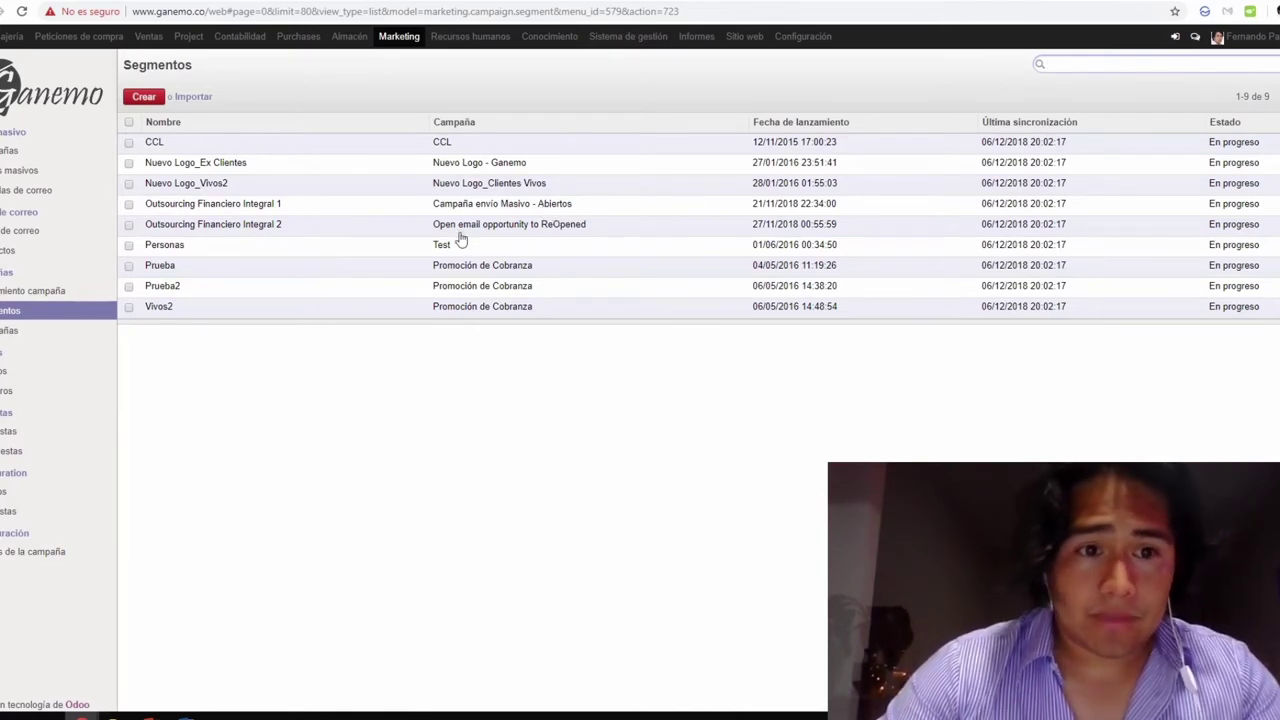
pyautogui.click(6, 336)
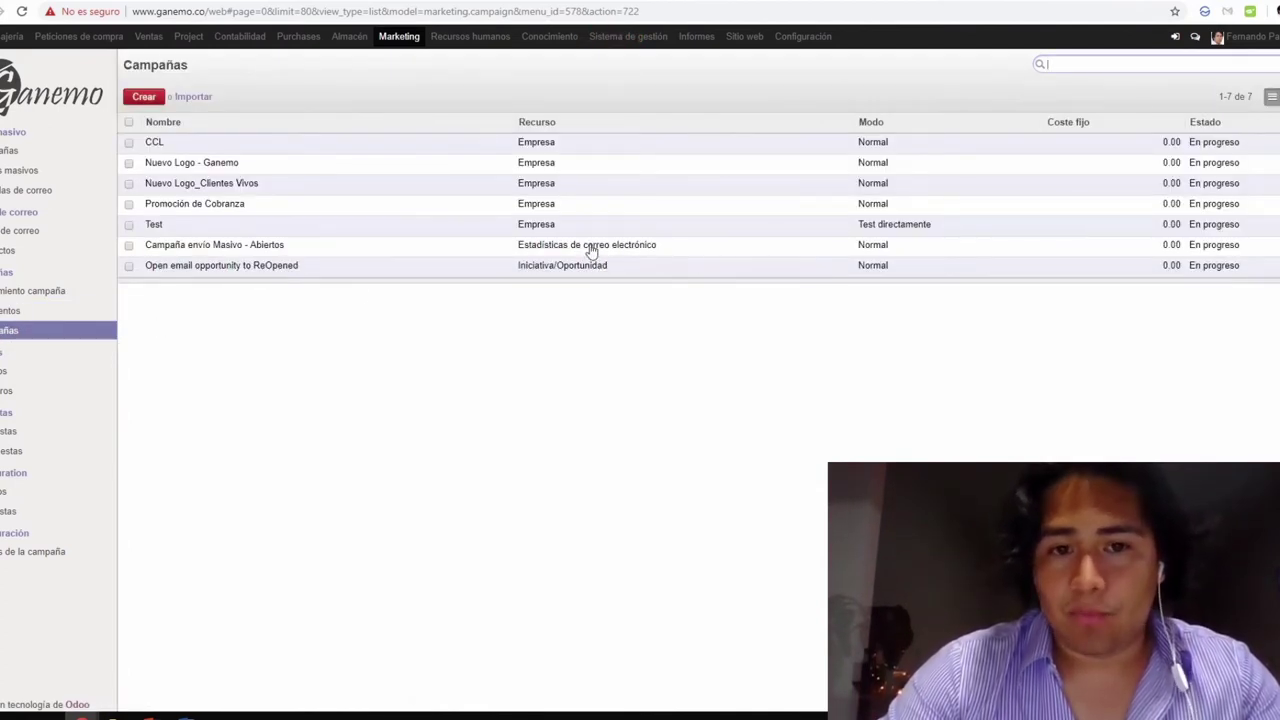
pyautogui.click(30, 314)
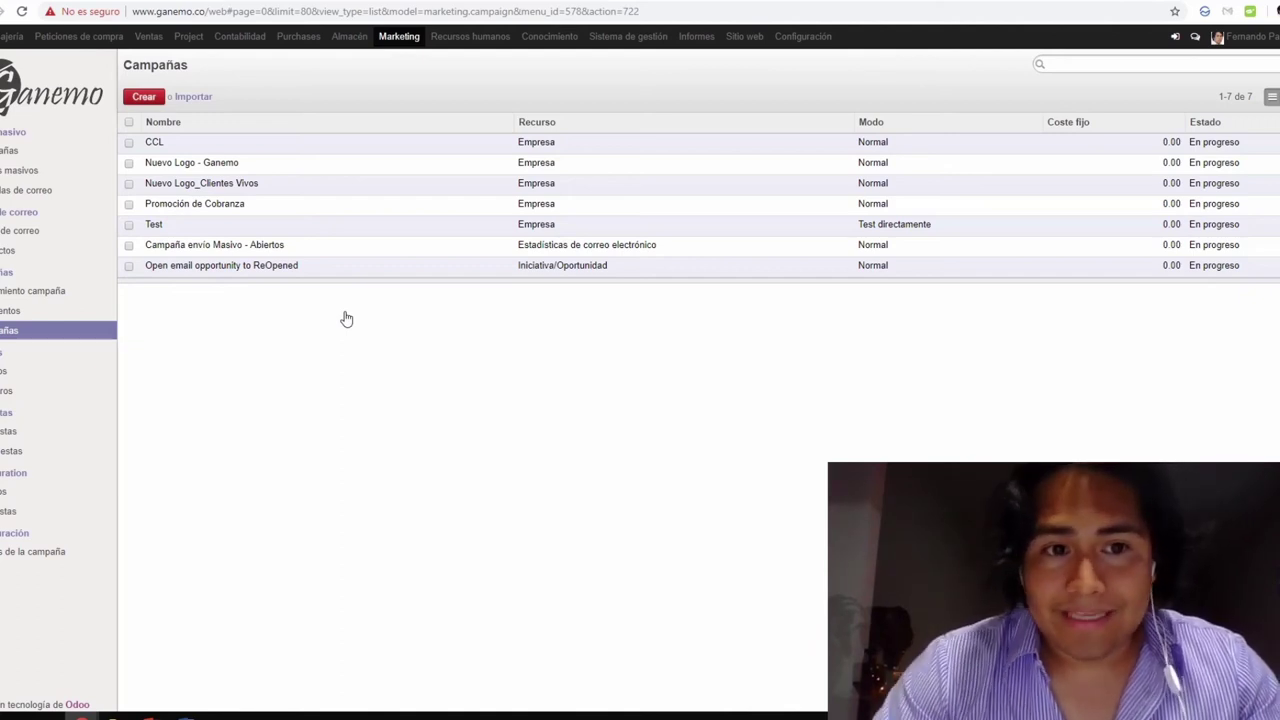
# - Reselect 'Convertir Iniciativa a Oportunidad' as the action of the 'Convertir Iniciativa a Oportunidad Opened' activity in Campaña envío Masivo - Abiertos and save the campaign
pyautogui.click(273, 246)
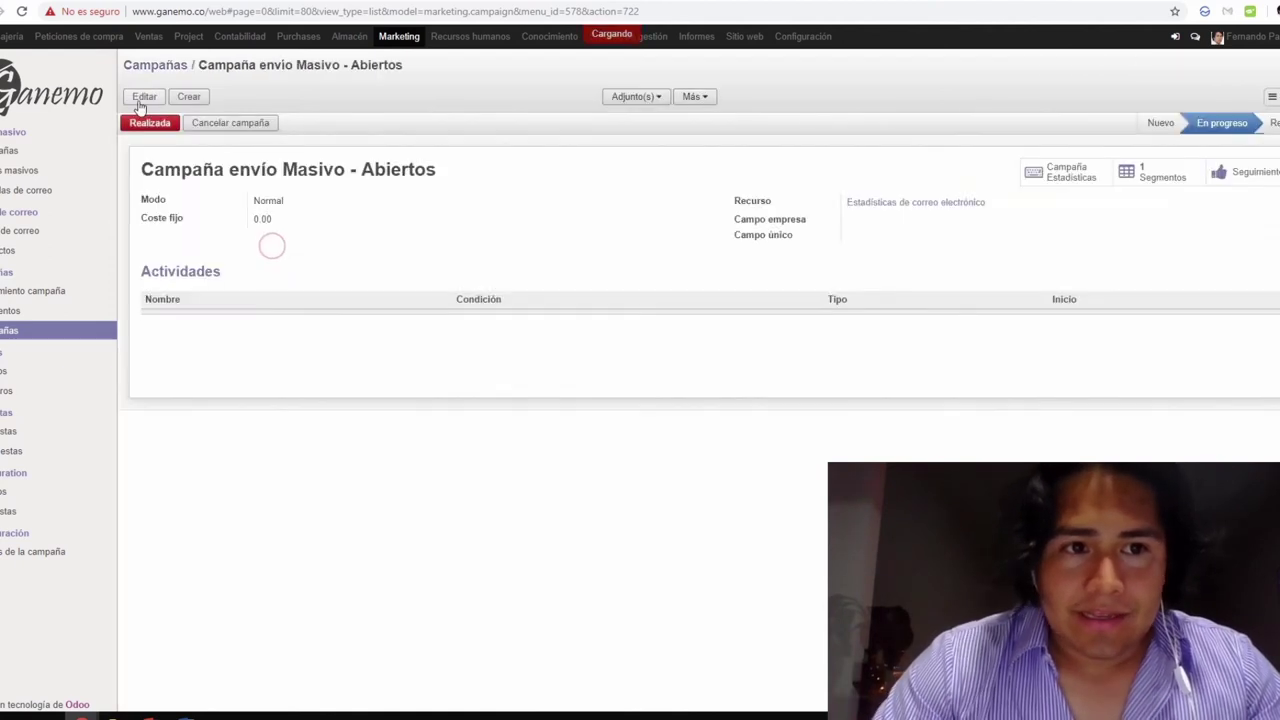
pyautogui.click(143, 98)
pyautogui.click(888, 348)
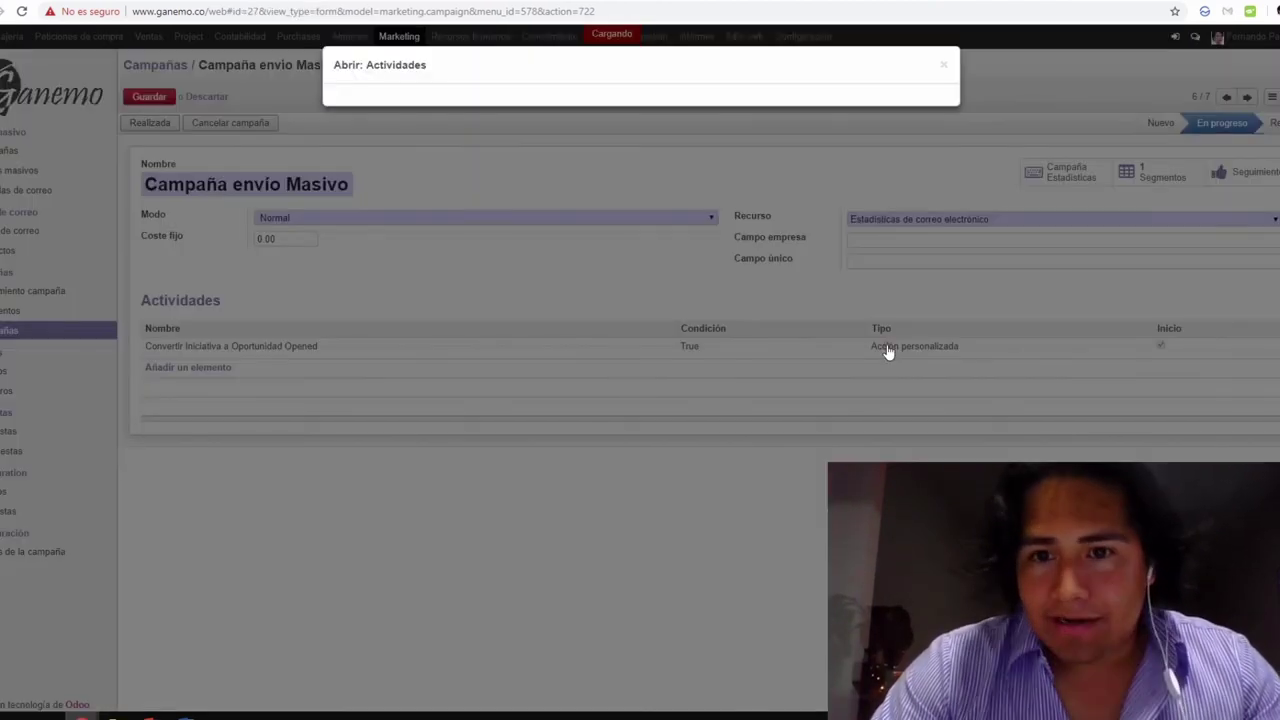
pyautogui.moveTo(914, 217); pyautogui.dragTo(552, 222)
pyautogui.press('BackSpace')
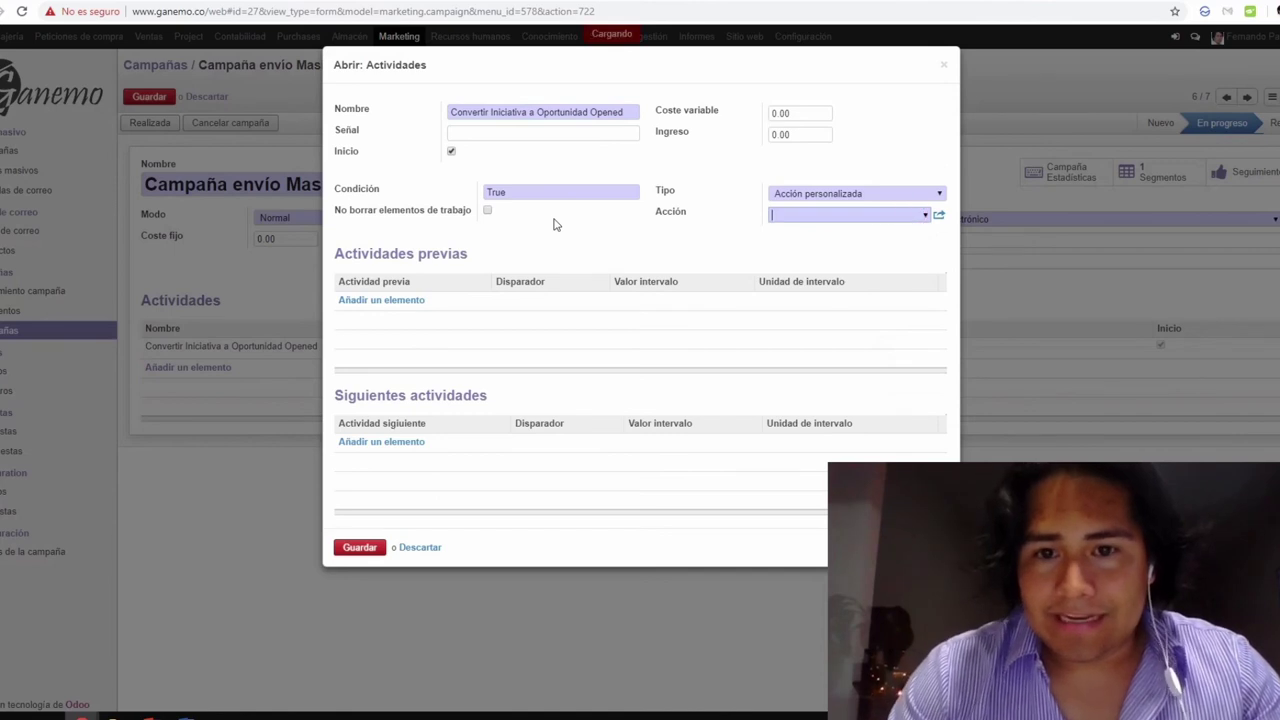
pyautogui.press('Down')
pyautogui.press('Down')
pyautogui.press('Down')
pyautogui.press('Up')
pyautogui.press('Up')
pyautogui.press('Up')
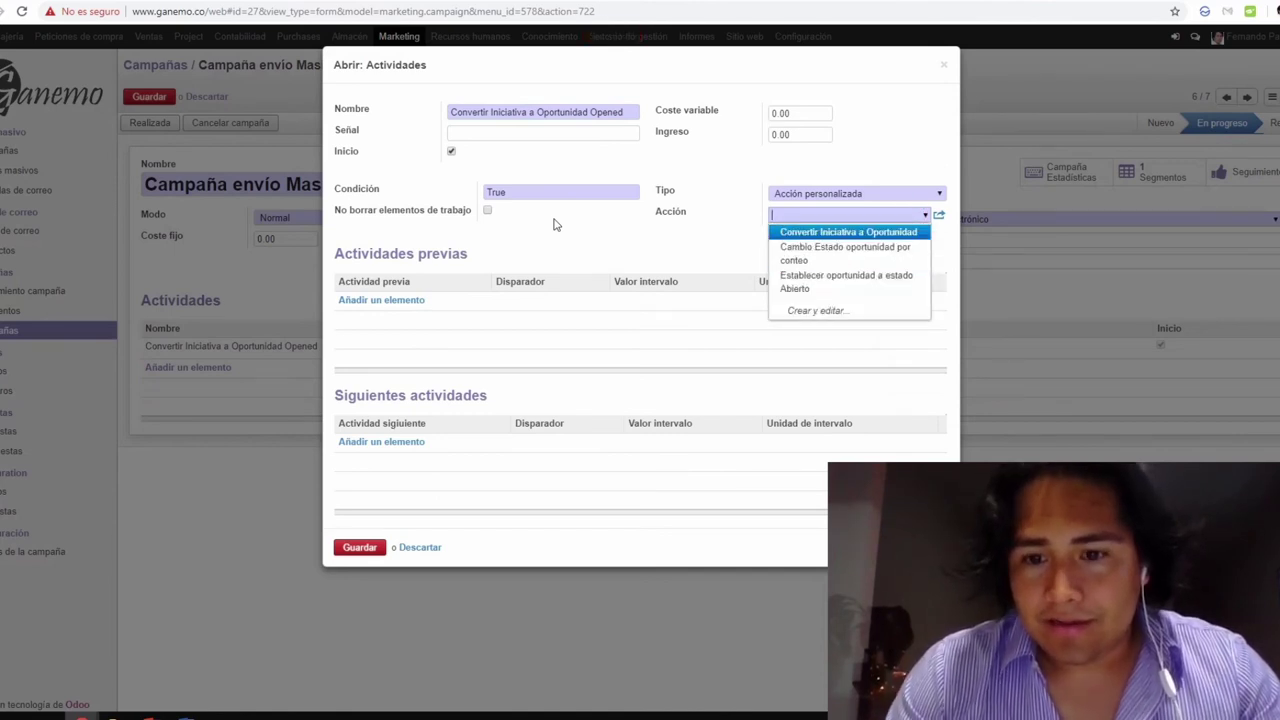
pyautogui.press('Return')
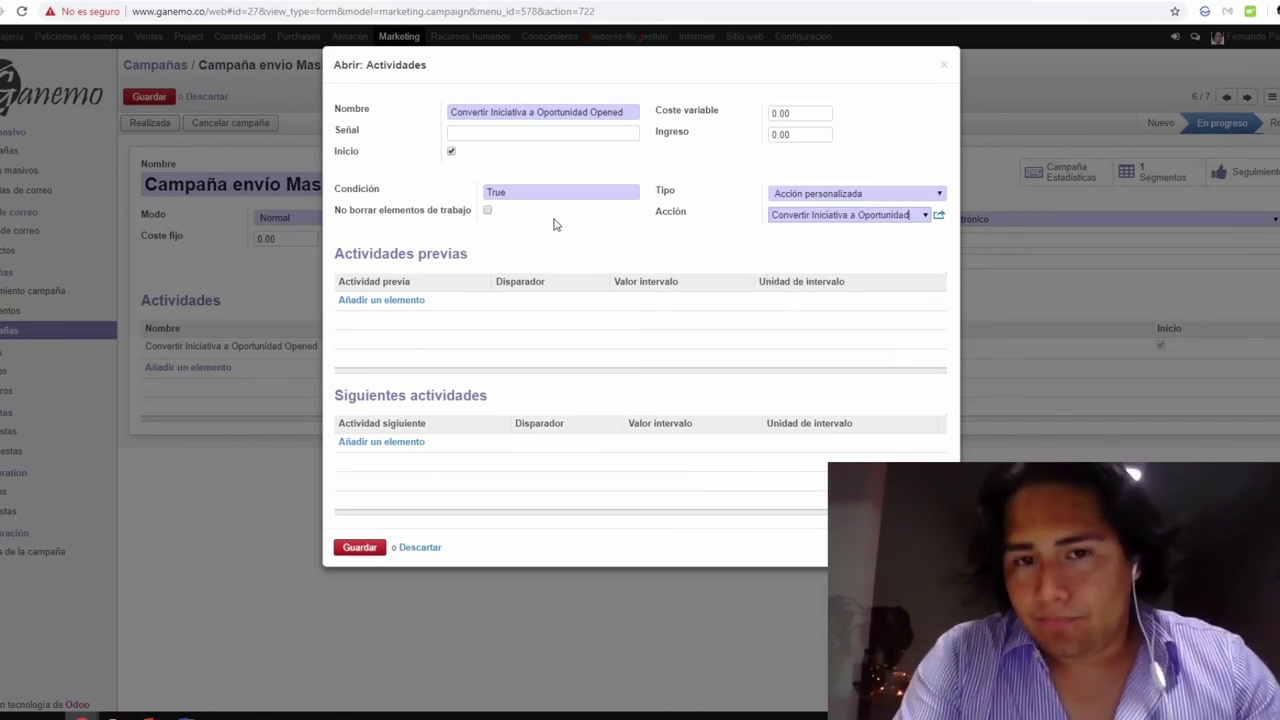
pyautogui.click(358, 549)
pyautogui.click(152, 100)
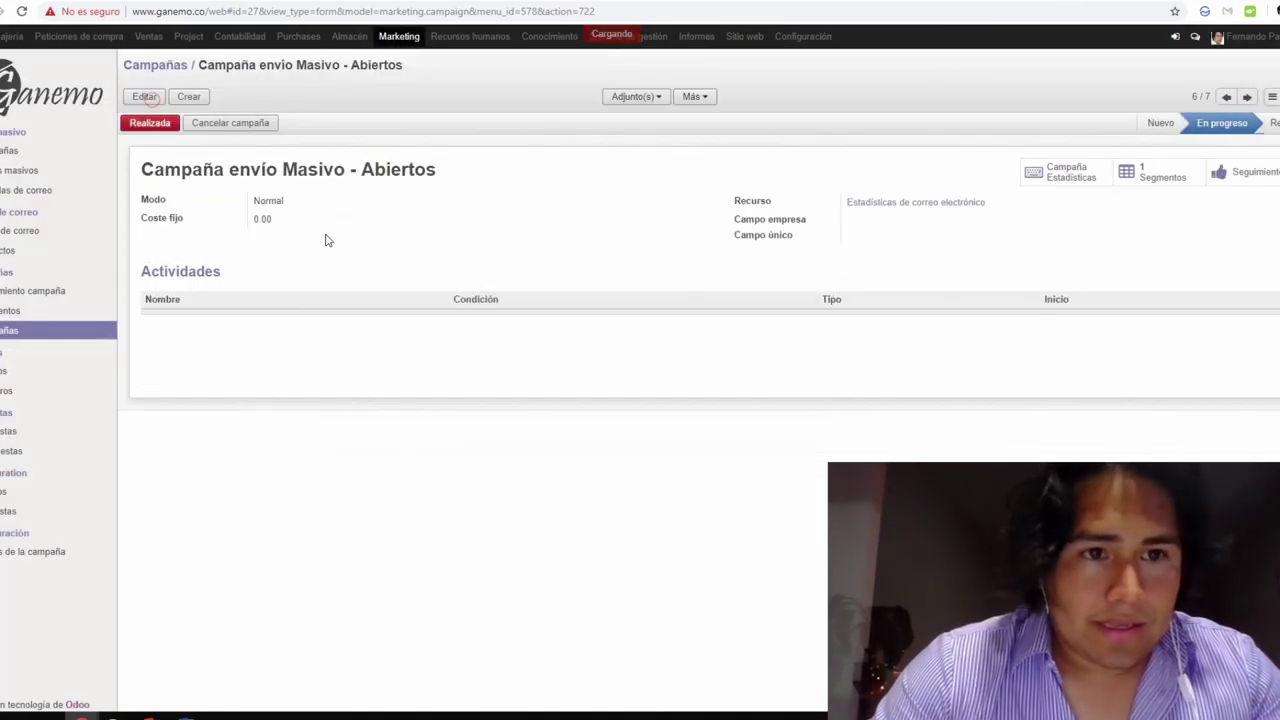